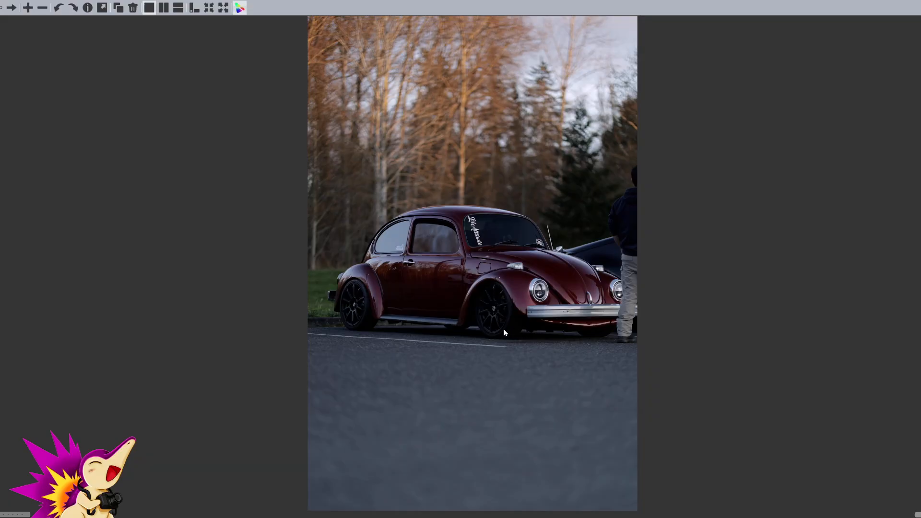
Inspect the red Beetle's bodywork and wheels up close in the dark portrait photo, and return to the full image
scroll(514, 320, "up", 2)
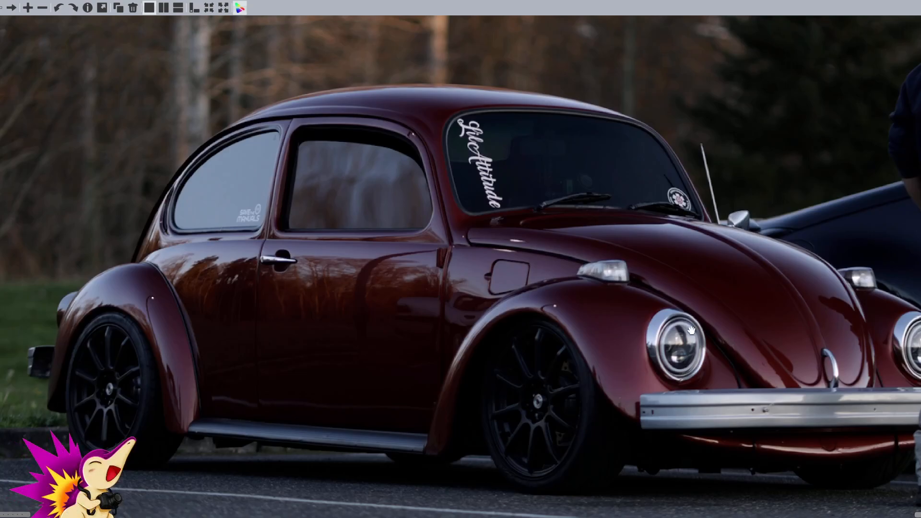
left_click_drag(578, 362, 557, 304)
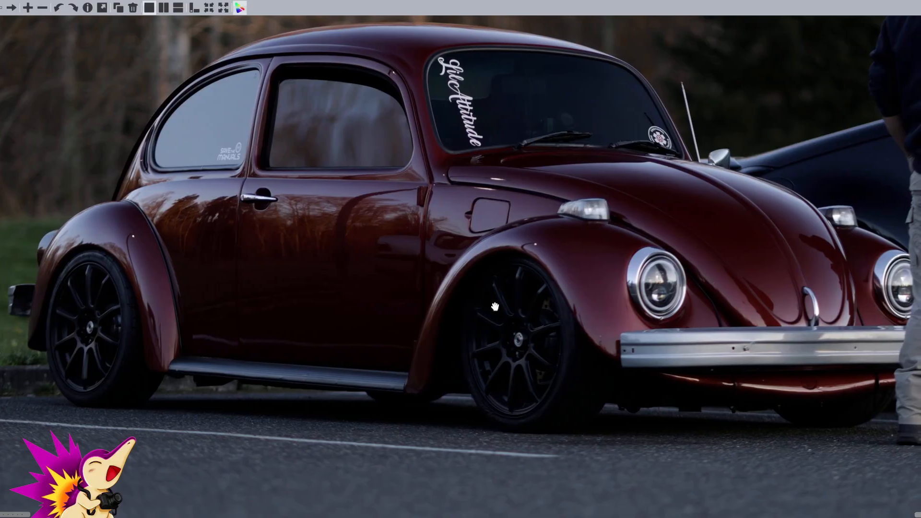
left_click_drag(497, 307, 485, 299)
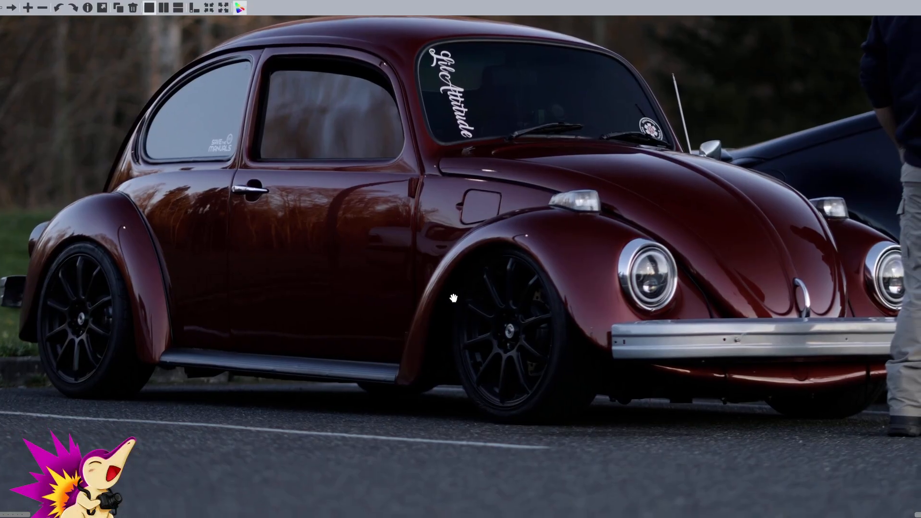
left_click_drag(405, 238, 421, 288)
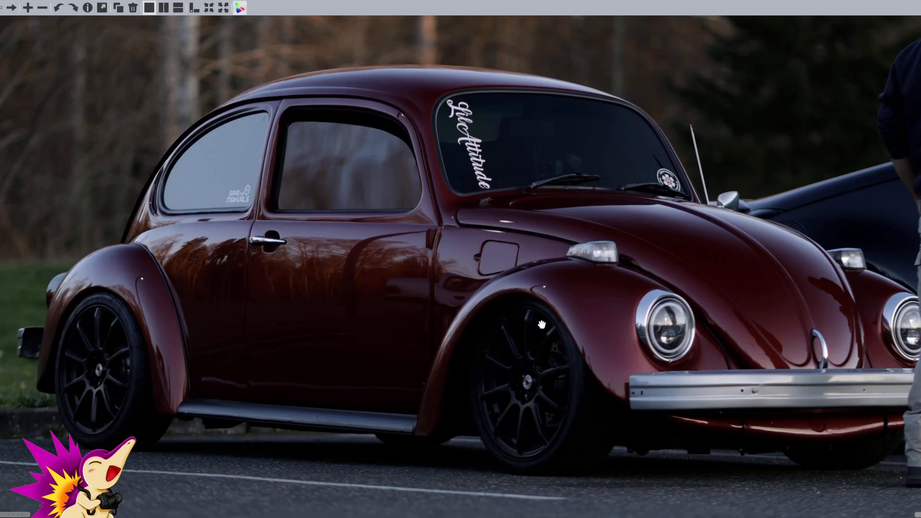
key("slash")
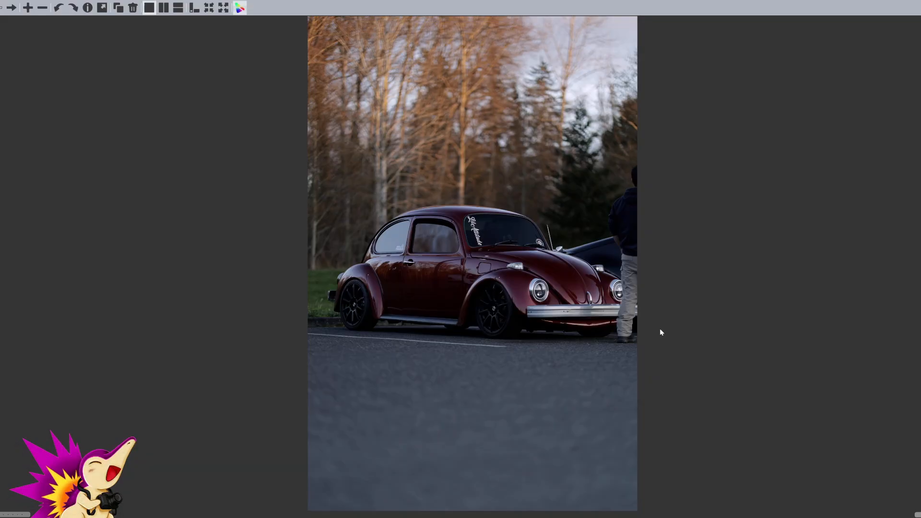
Compare the two landscape photos of the red Beetle with three people standing beside it
key("Right")
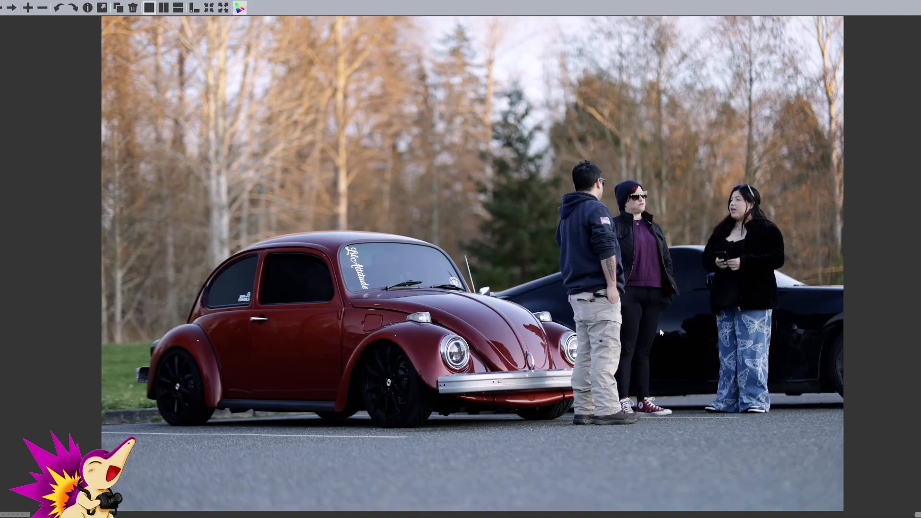
key("Right")
key("Left")
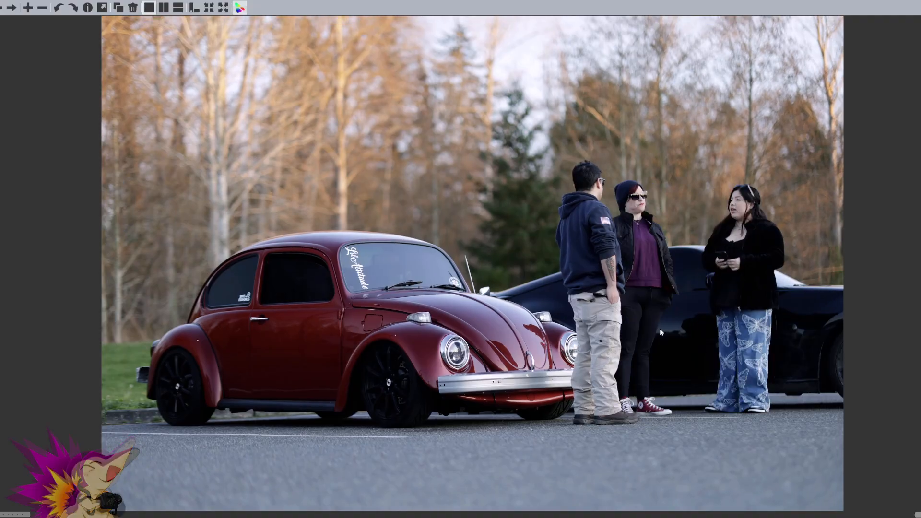
key("Right")
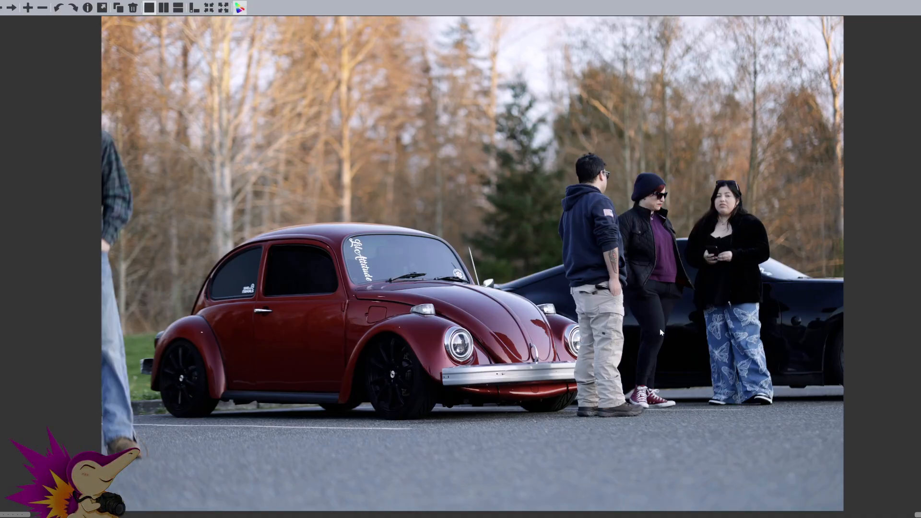
key("Right")
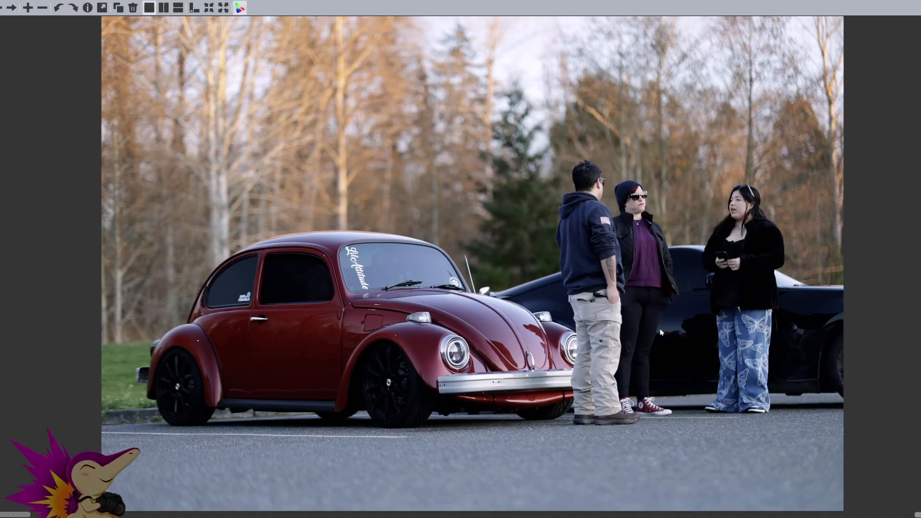
key("Right")
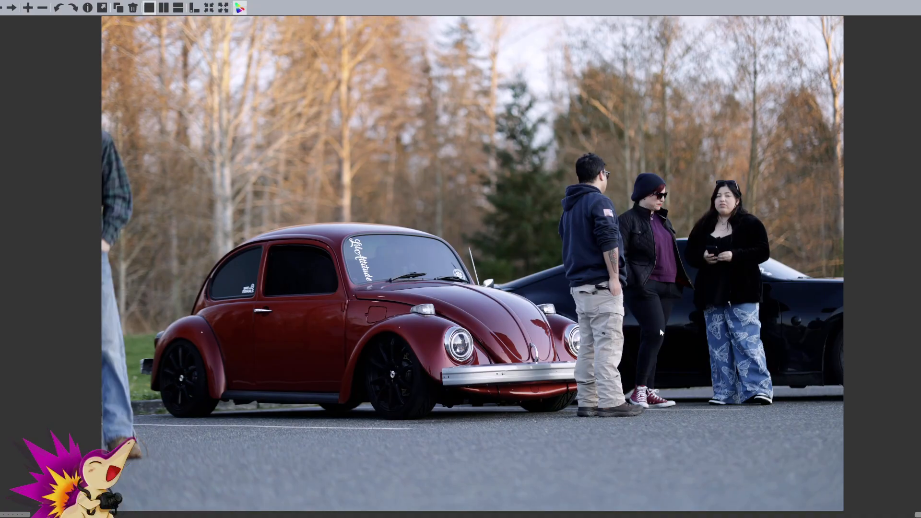
key("Right")
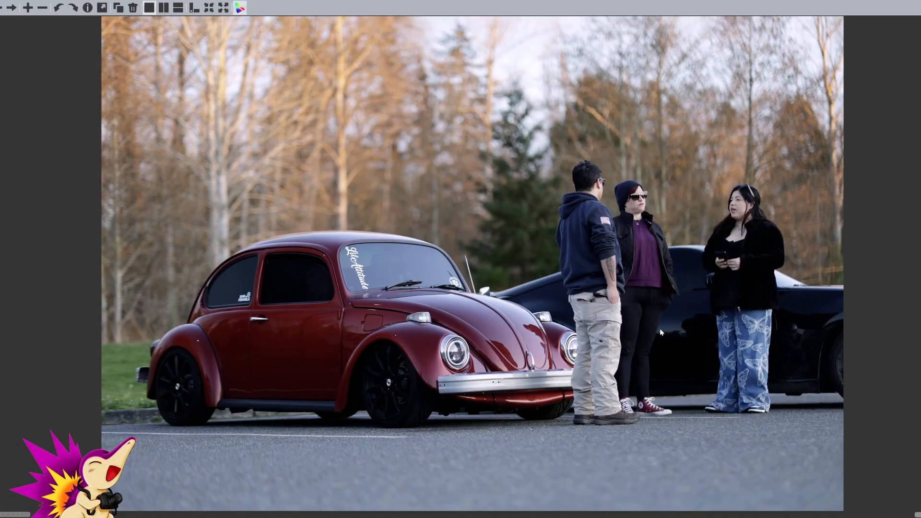
Compare the Beetle photos with bystanders against the landscape shot with only the black coupe beside the car
key("Right")
key("Right")
key("Right")
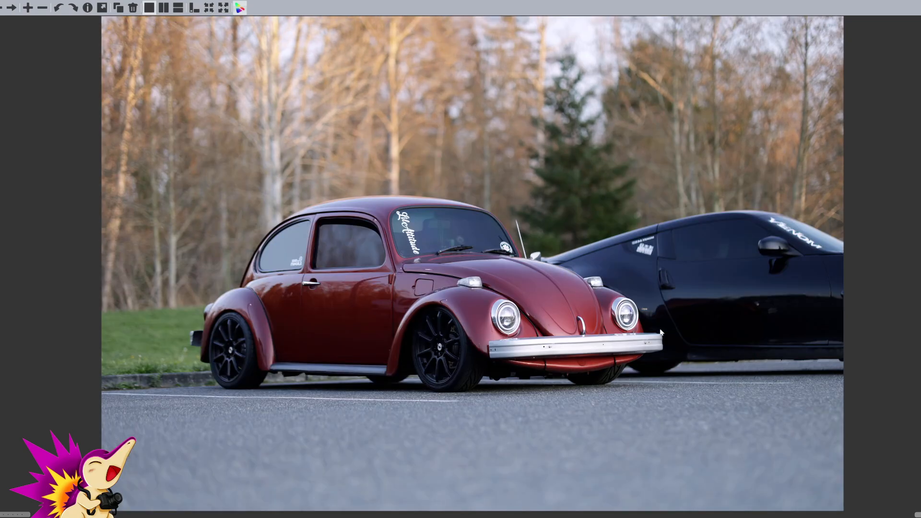
key("Right")
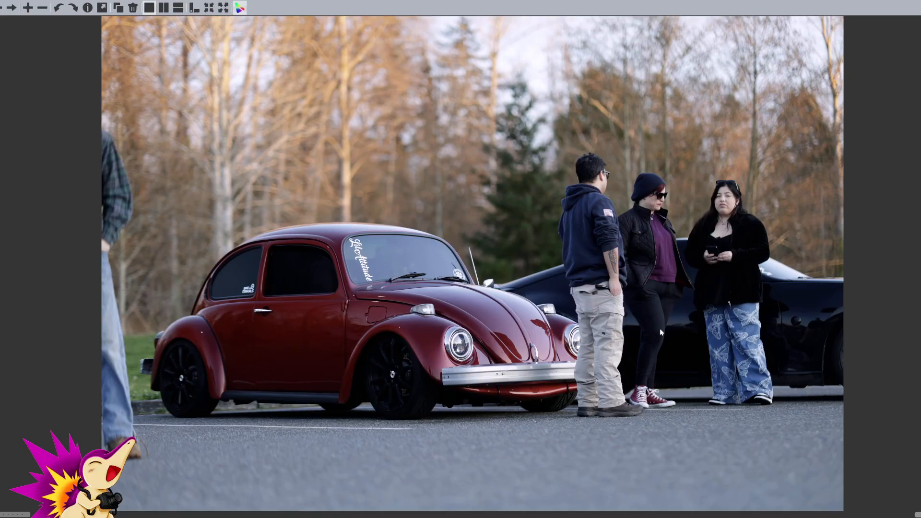
key("Right")
key("Right")
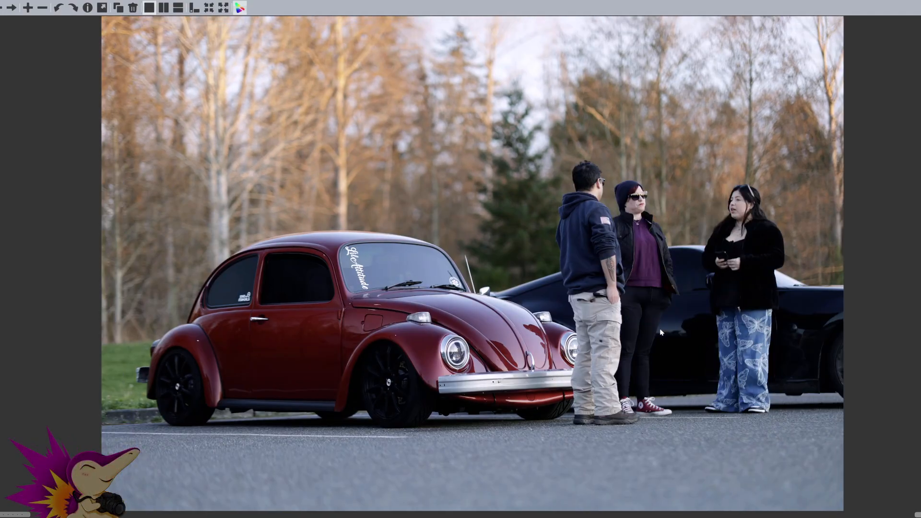
key("Right")
key("Right")
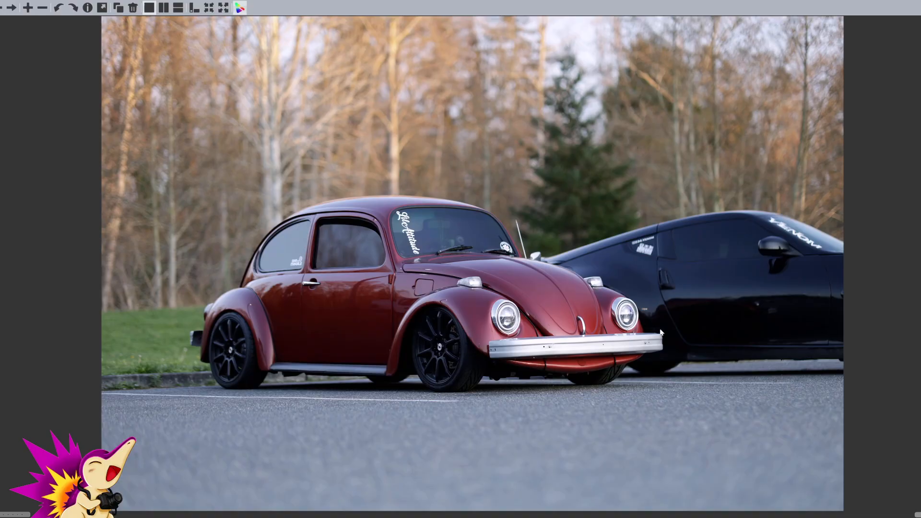
Compare the two landscape photos of the Beetle beside the black coupe, checking how the car is framed without people
key("Right")
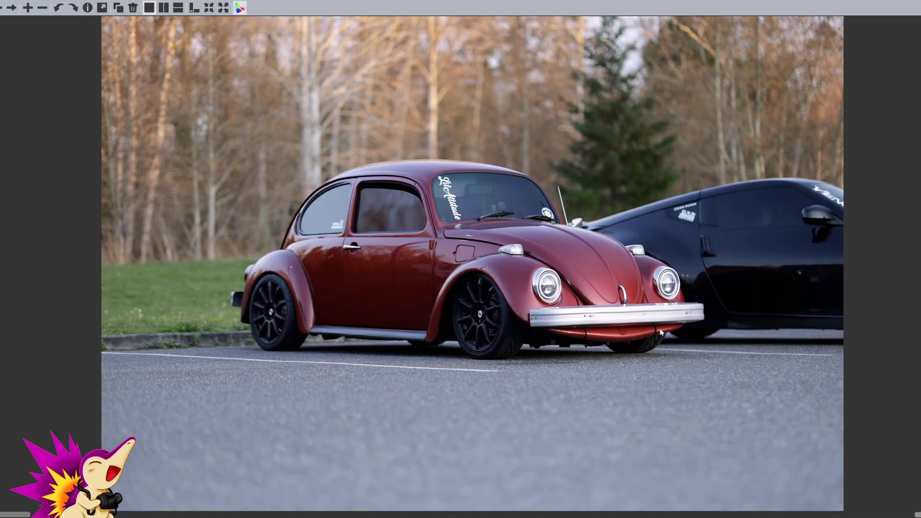
key("Left")
key("Right")
key("Left")
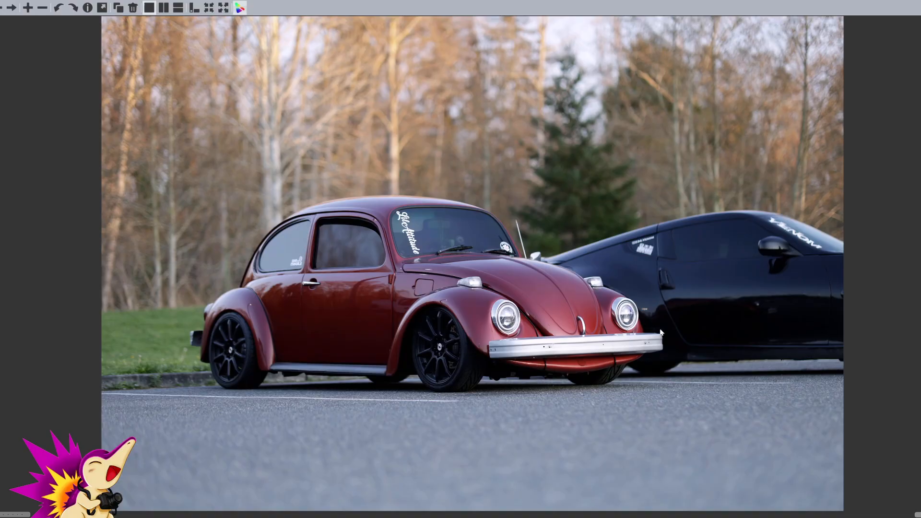
key("Right")
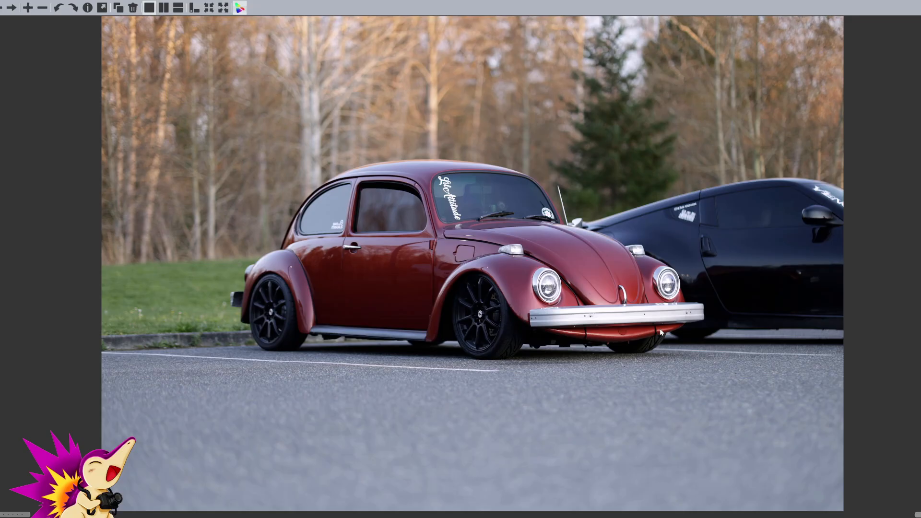
key("Right")
key("Left")
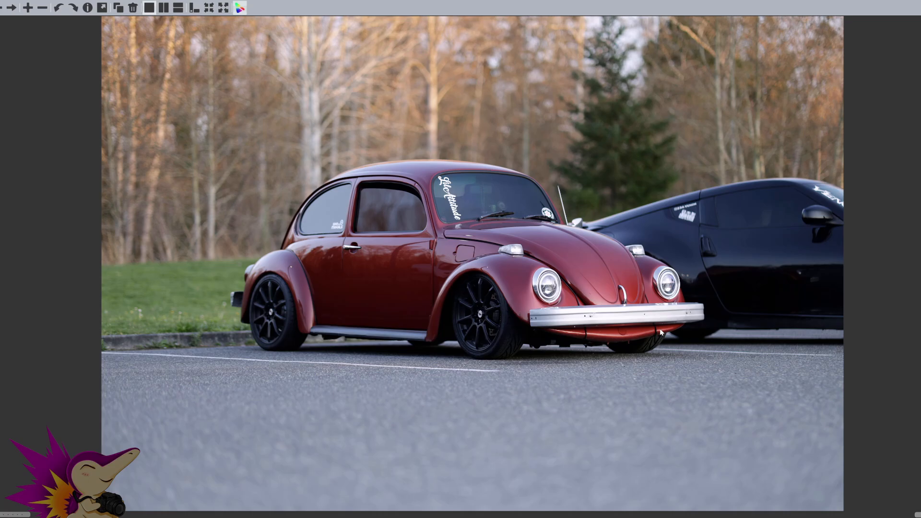
View the front-on portrait of the Beetle and continue to its three-quarter portrait from the other side
key("Right")
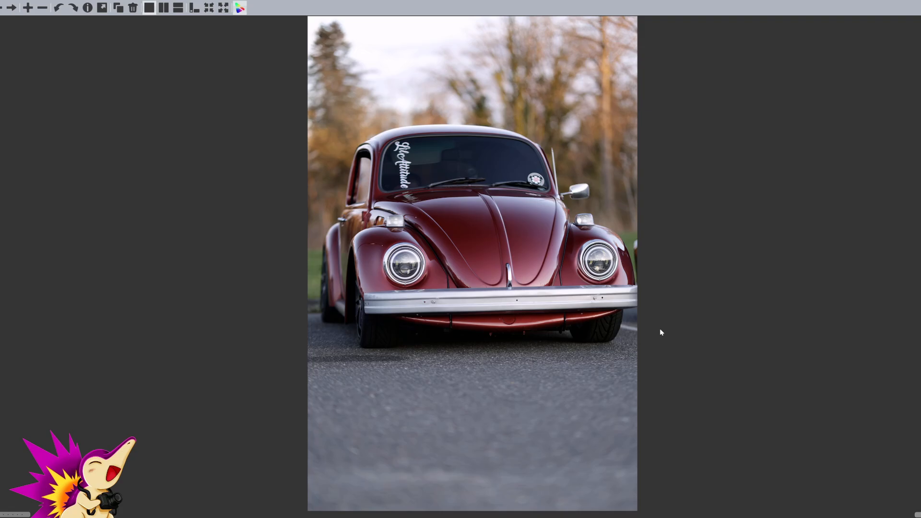
key("Right")
key("Right")
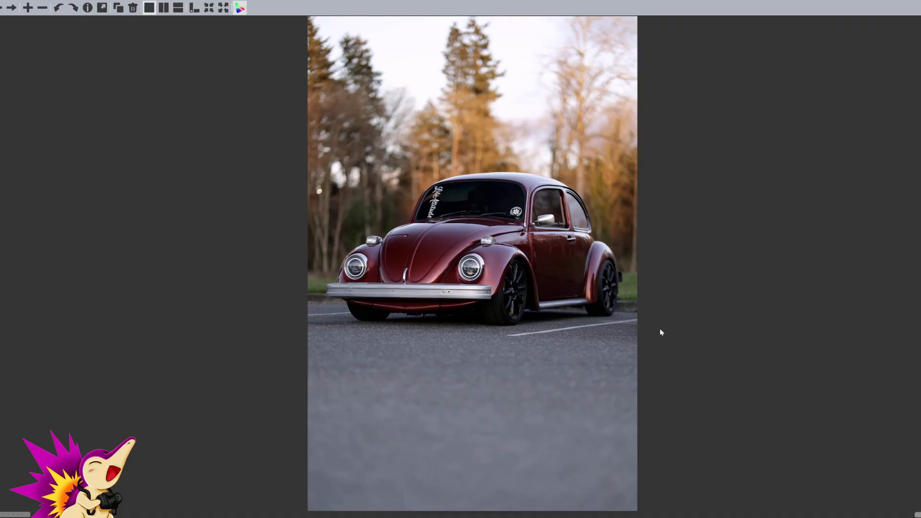
Compare the consecutive three-quarter portrait photos of the Beetle for differences in framing and tone
key("Right")
key("Left")
key("Right")
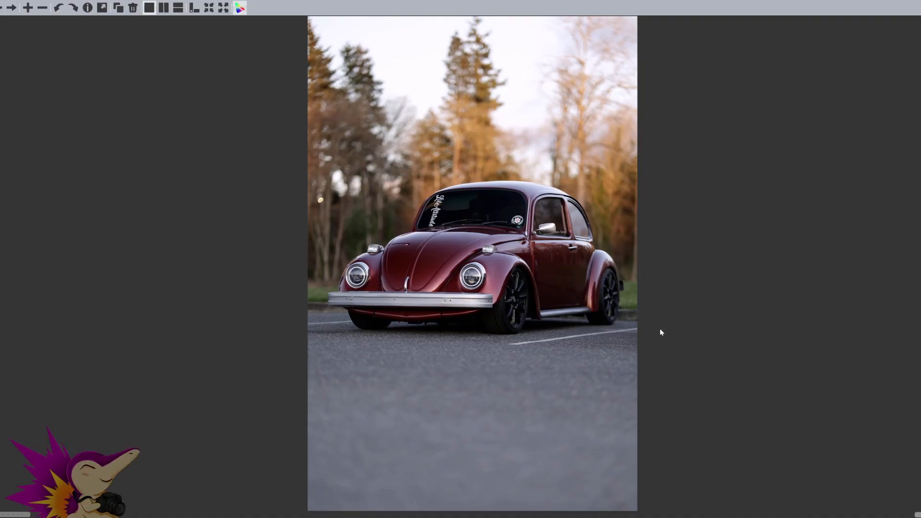
key("Left")
key("Right")
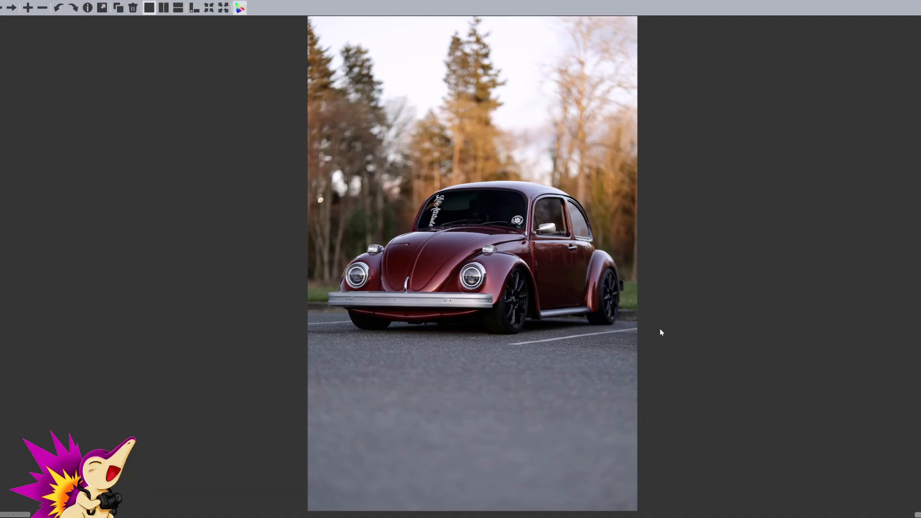
key("Left")
key("Right")
key("Right")
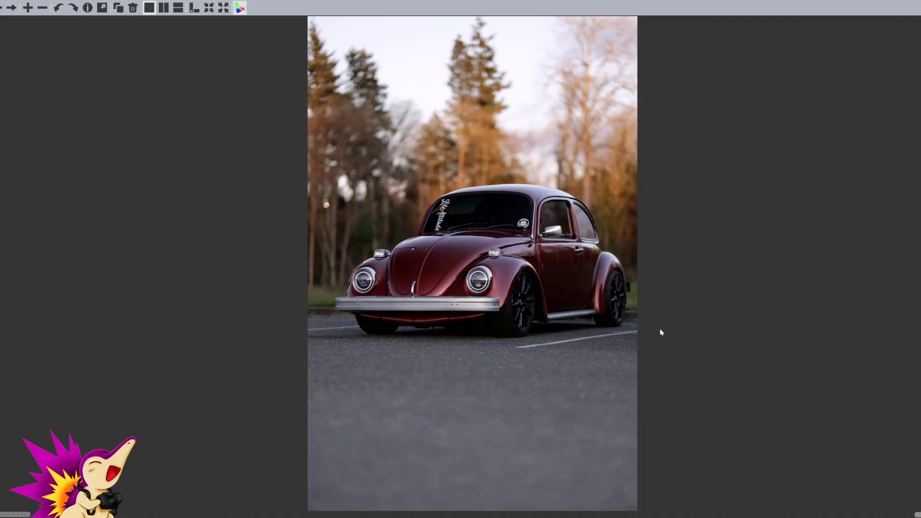
key("Left")
key("Right")
key("Left")
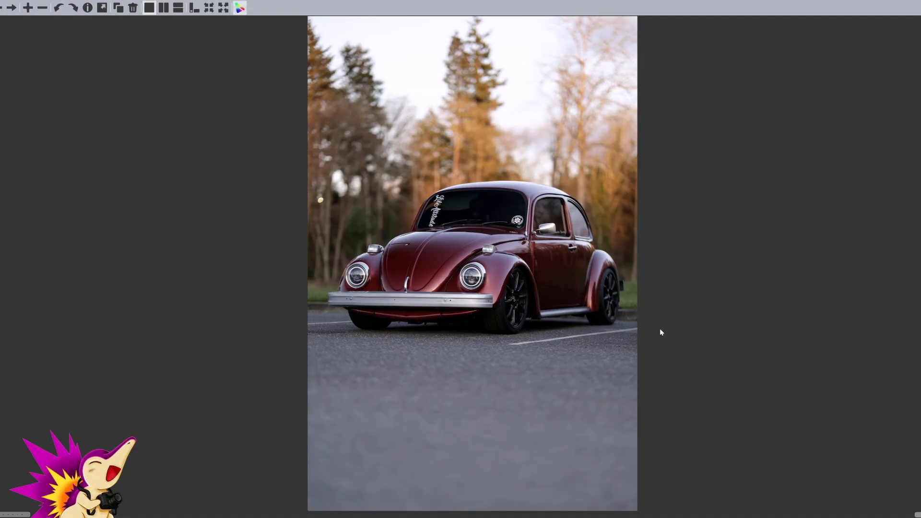
key("Right")
key("Left")
key("Left")
key("Right")
key("Right")
key("Left")
key("Left")
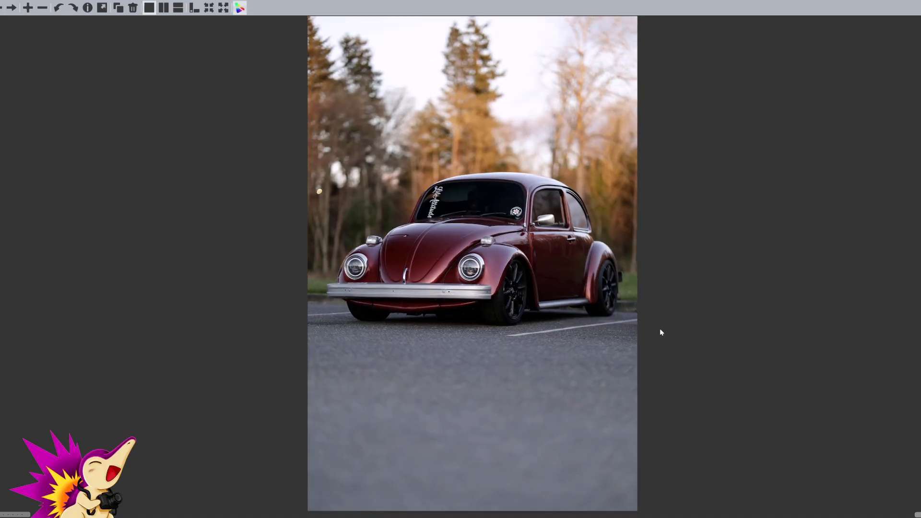
key("Right")
key("Right")
key("Left")
key("Left")
key("Right")
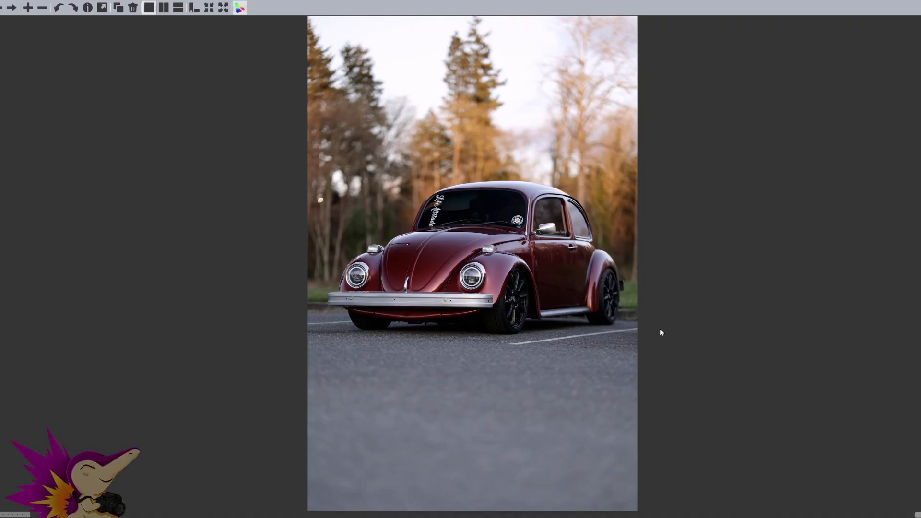
key("Right")
key("Left")
Review the Beetle's landscape front and portrait rear photos, and continue to the green Stagea wagon's rear portrait
key("Right")
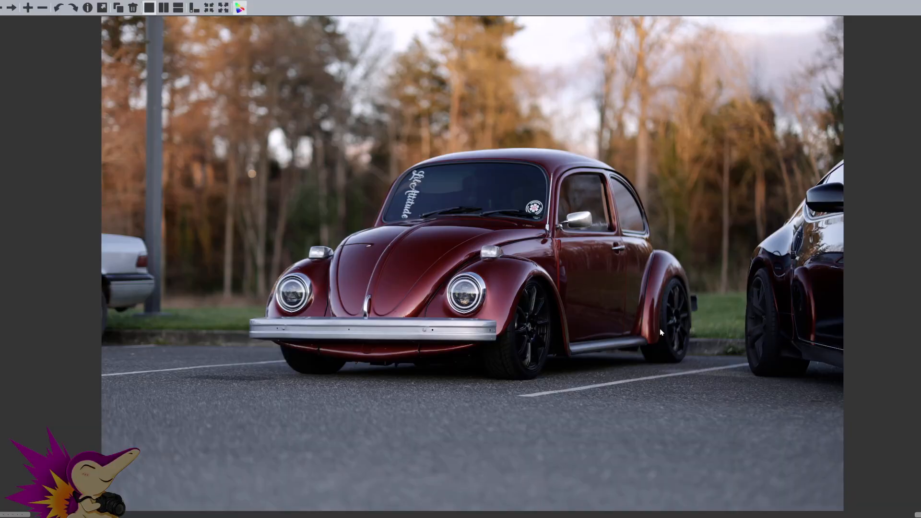
key("Right")
key("Right")
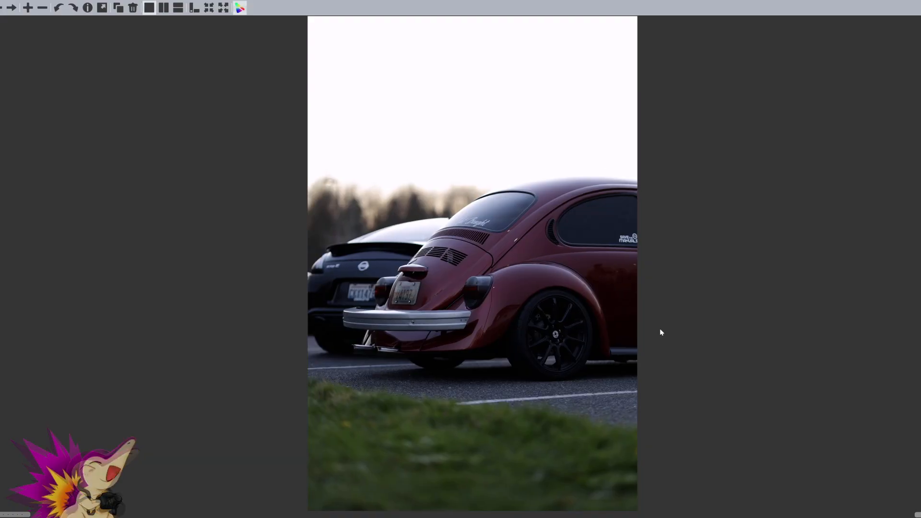
key("Right")
key("Right")
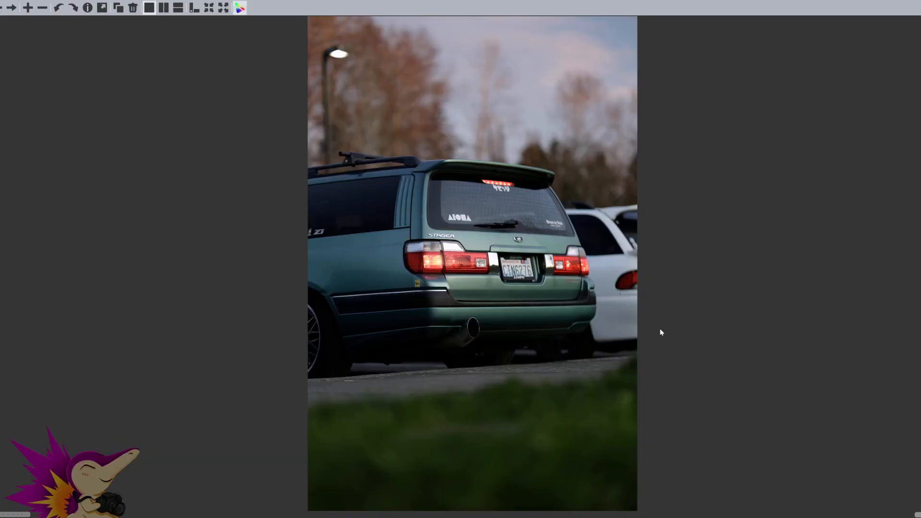
Compare the landscape and portrait rear photos of the green Stagea wagon, and view the white sedan's front portrait
key("Right")
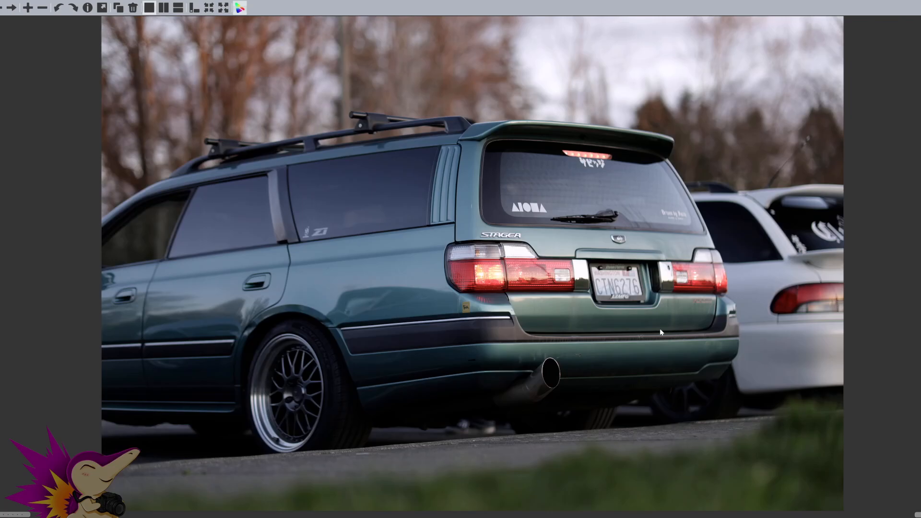
key("Left")
key("Right")
key("Left")
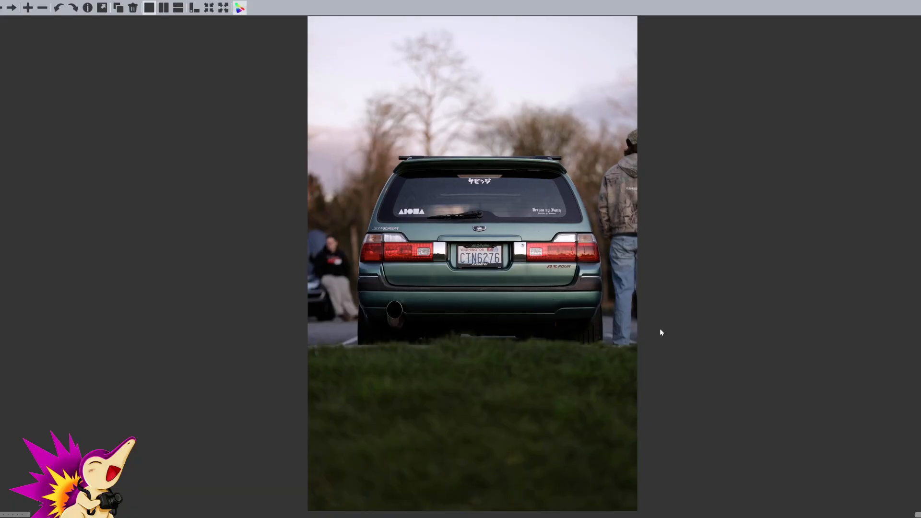
key("Left")
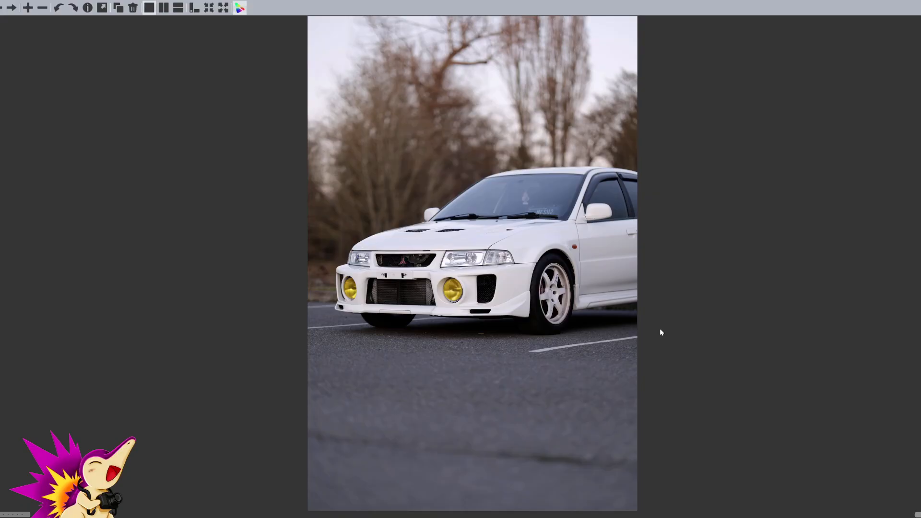
key("Right")
key("Right")
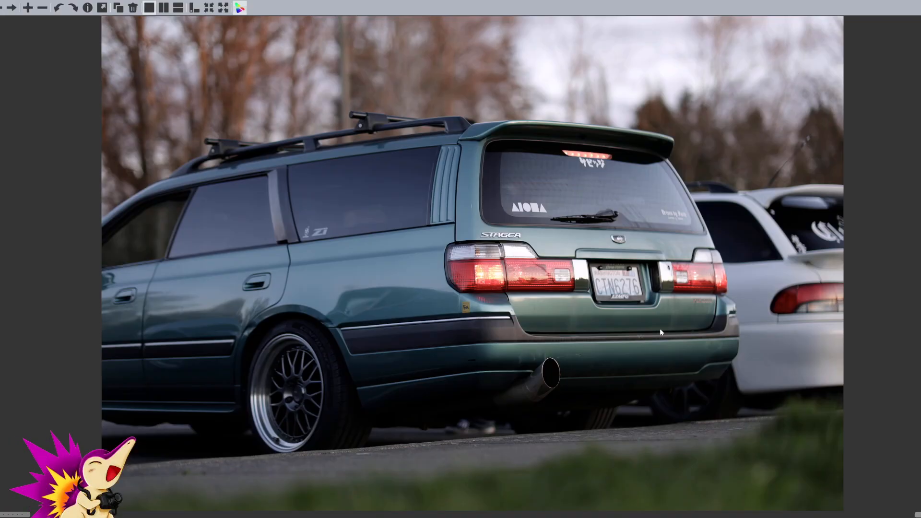
key("Right")
key("Right")
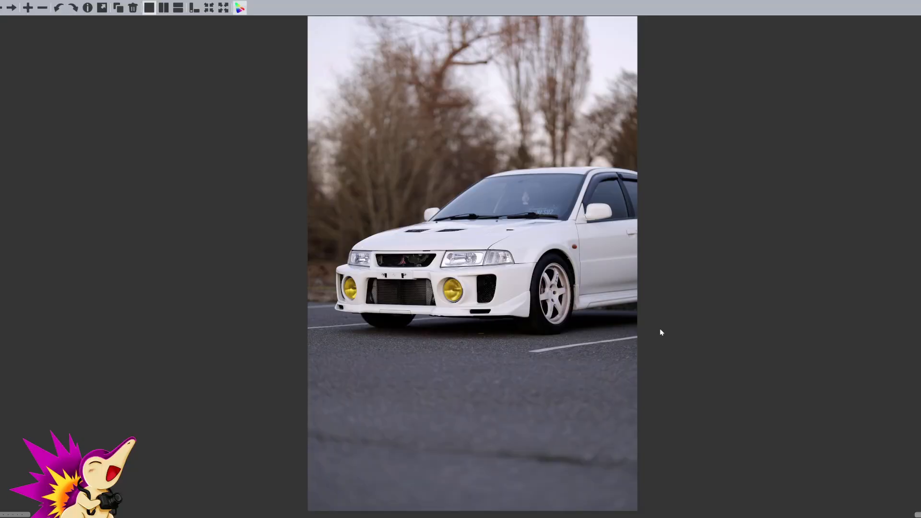
Review the white sedan's front portrait photos and continue to its landscape three-quarter photo beside the red coupe
key("Right")
key("Right")
key("Right")
key("Right")
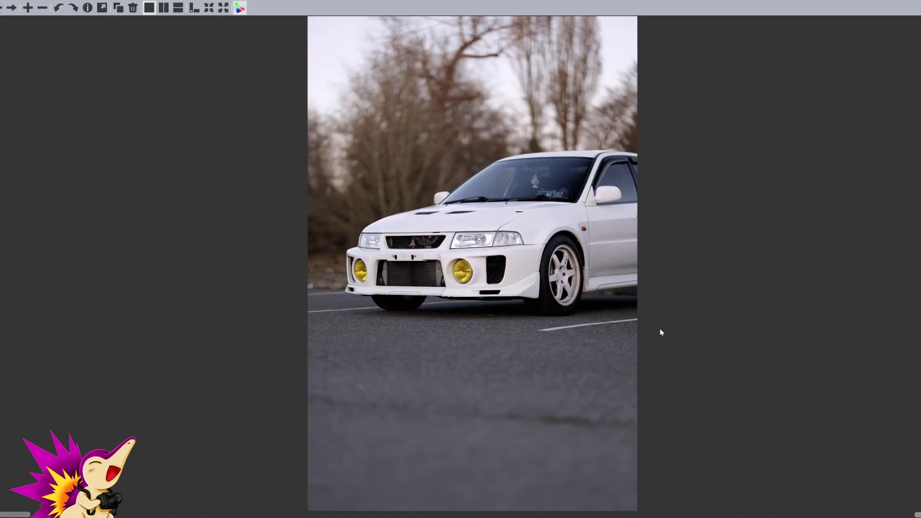
key("Right")
key("Right")
key("Left")
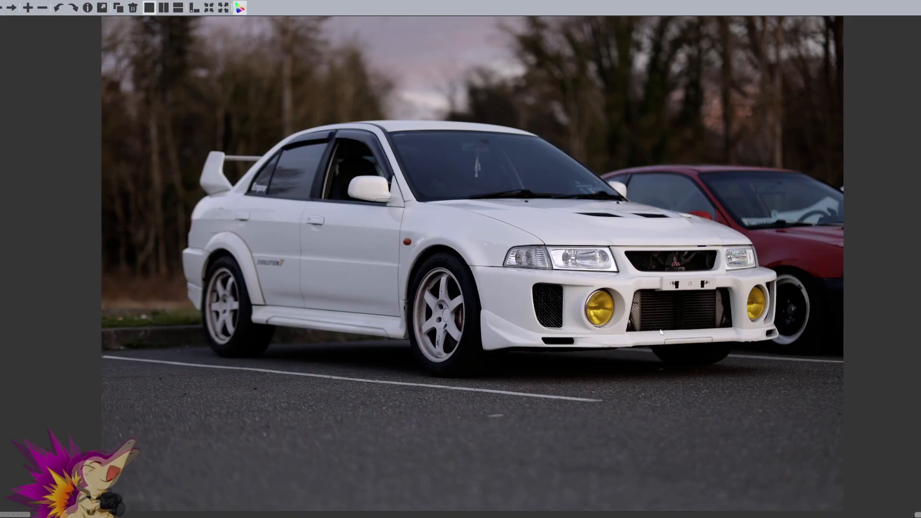
Compare the white sedan's landscape three-quarter photos for framing, including the frame with a passer-by in front of the car
key("Right")
key("Left")
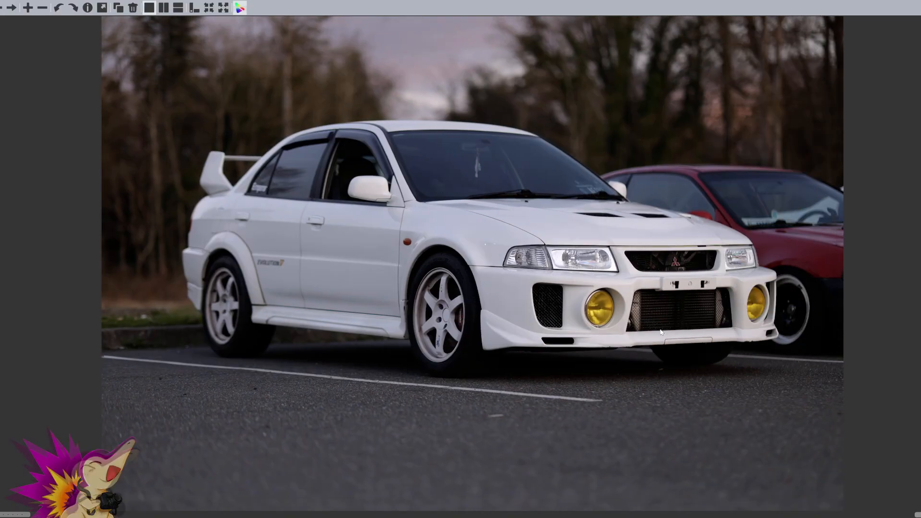
key("Right")
key("Left")
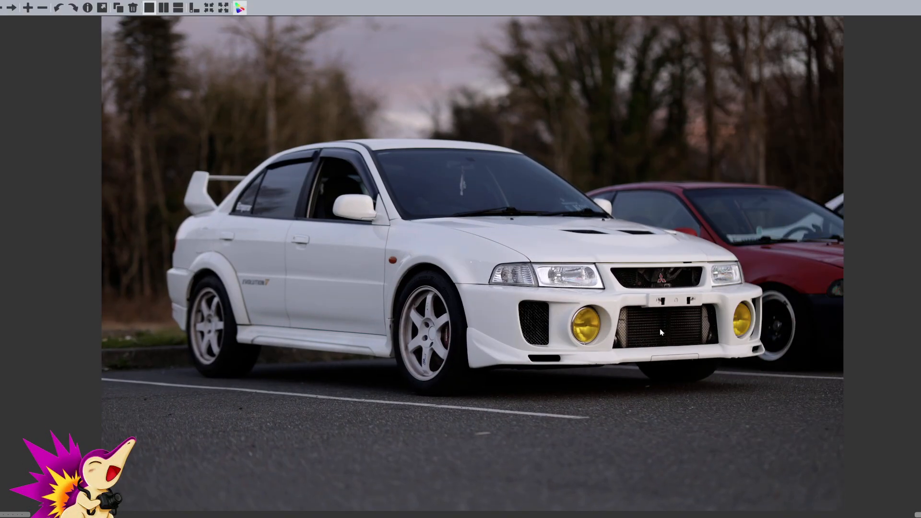
key("Right")
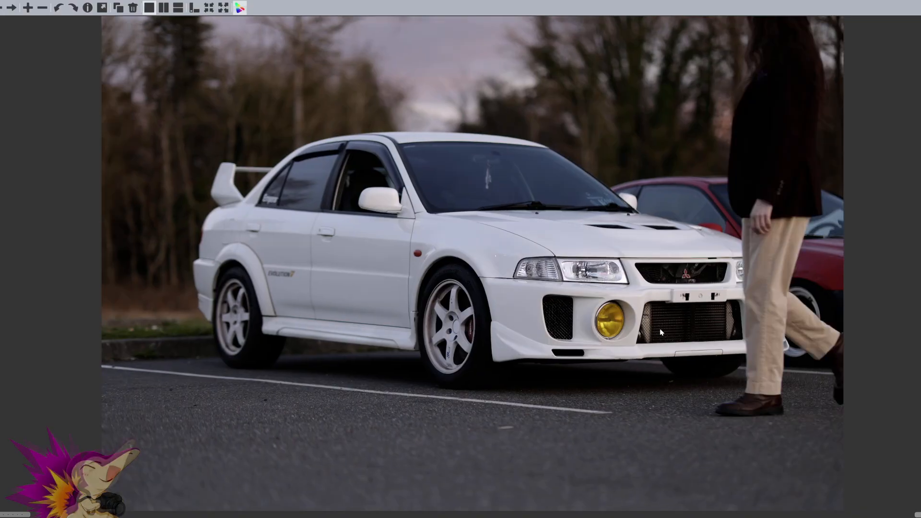
key("Right")
key("Right")
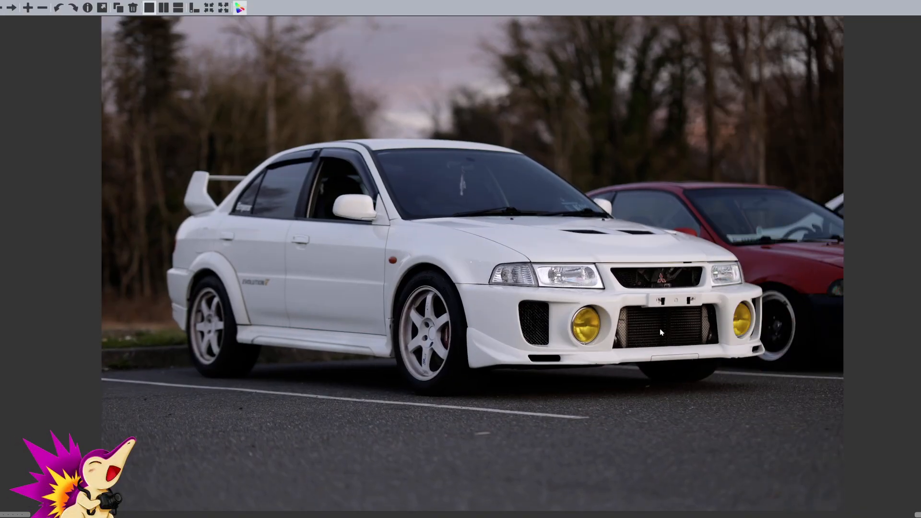
Examine the close-up portraits of the white sedan's Evolution V side badge and continue to its landscape rear photo
key("Right")
key("Right")
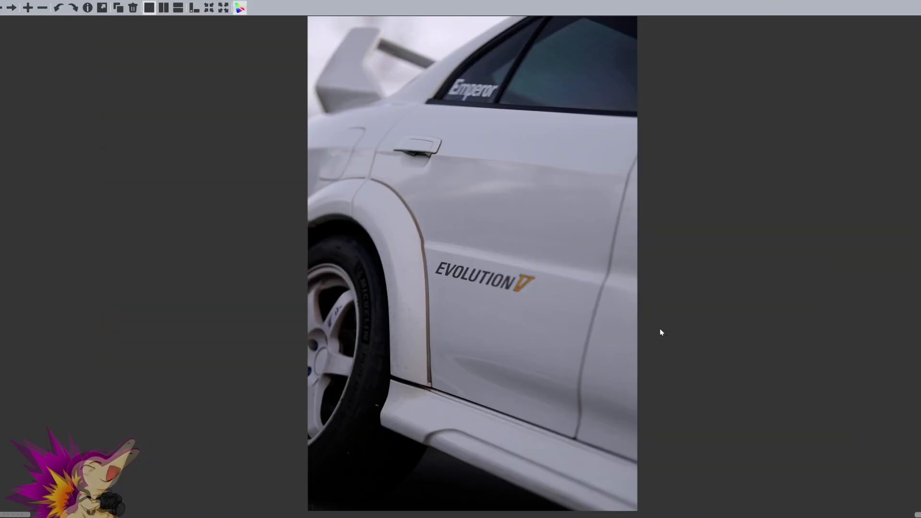
key("Right")
key("Left")
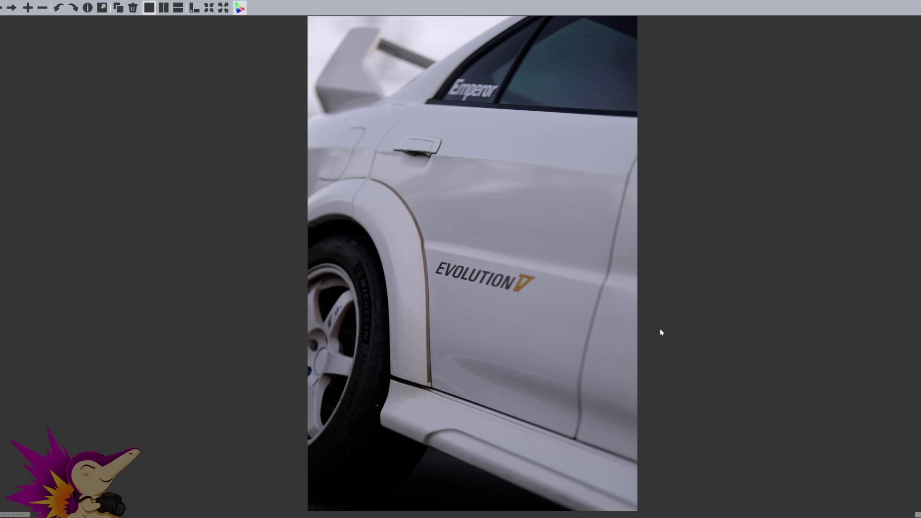
key("Right")
key("Right")
key("Right")
key("Right")
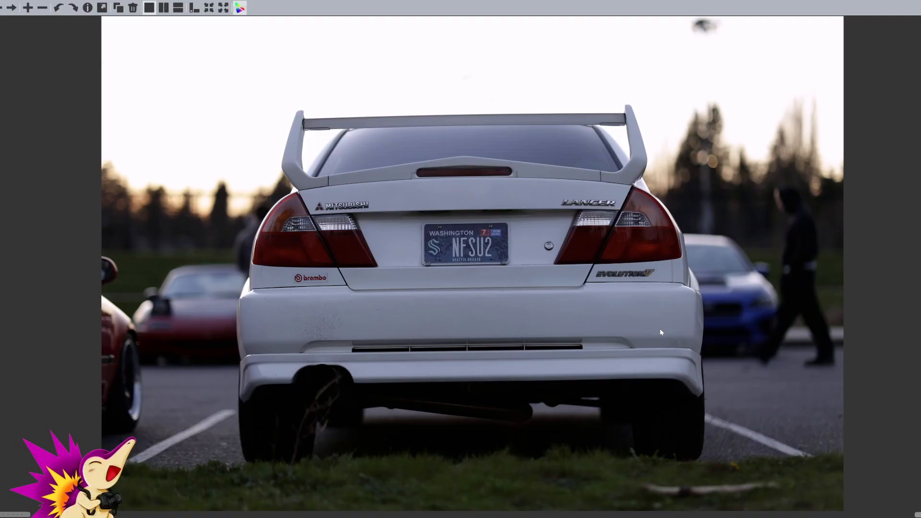
Compare the portrait close-ups of the Lancer badge and tail light, and continue to the steering wheel portraits
key("Right")
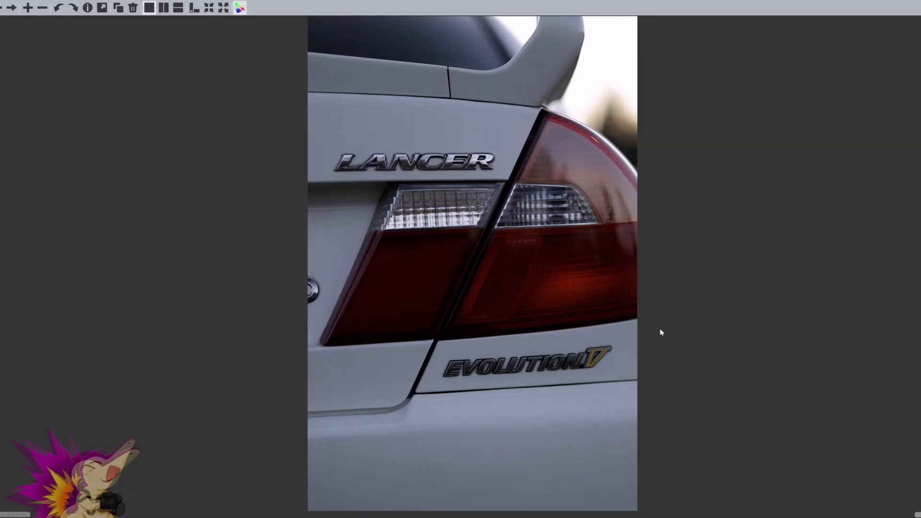
key("Right")
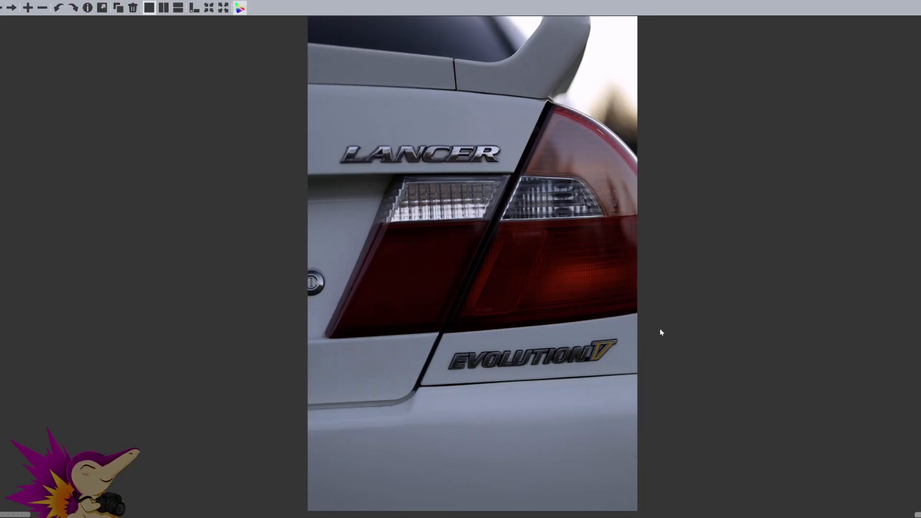
key("Right")
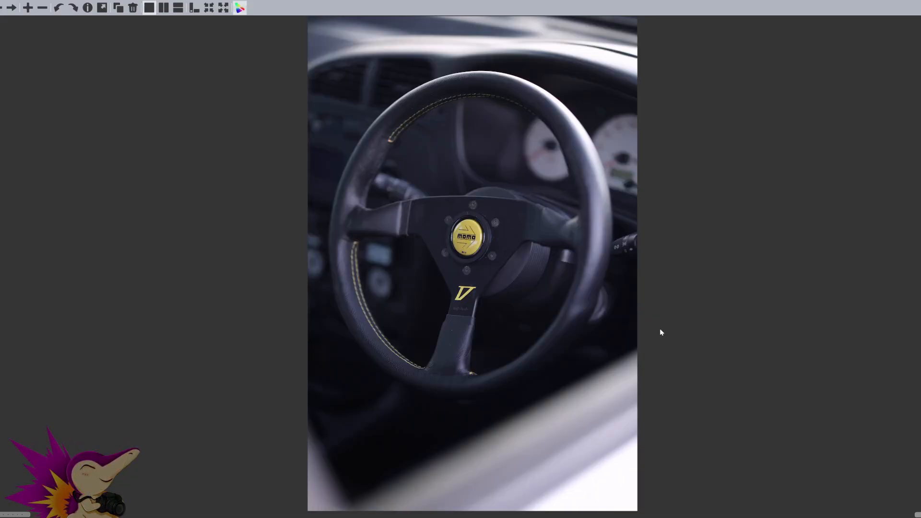
key("Right")
key("Right")
key("Right")
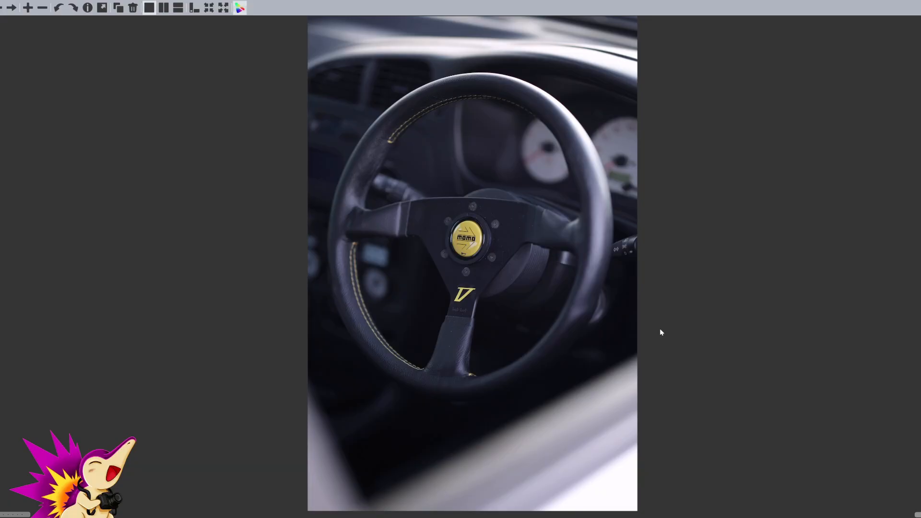
Compare the portrait and landscape steering wheel photos for composition and for focus on the wheel or the gauges
key("Right")
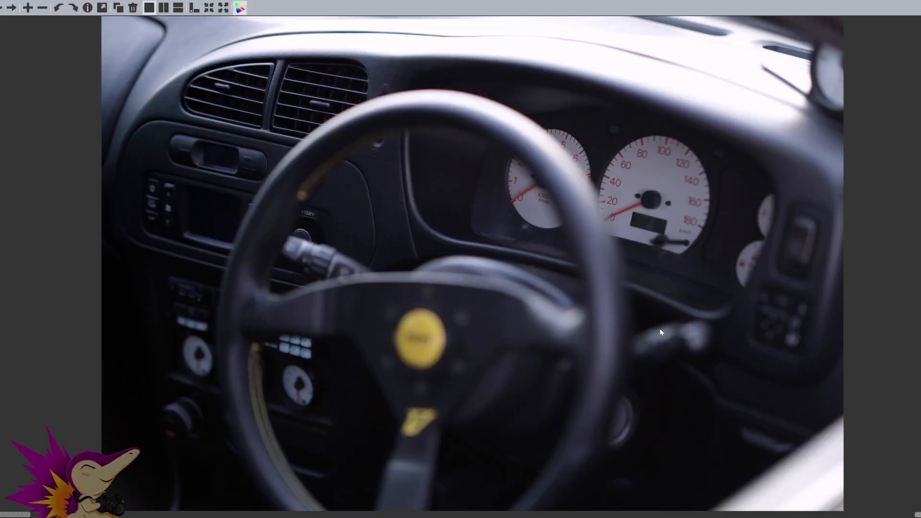
key("Right")
key("Left")
key("Right")
key("Left")
key("Left")
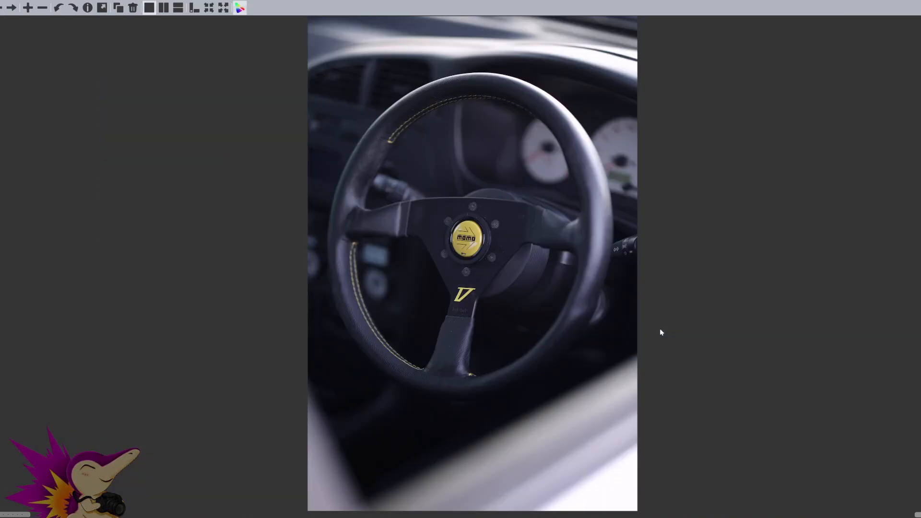
key("Right")
key("Right")
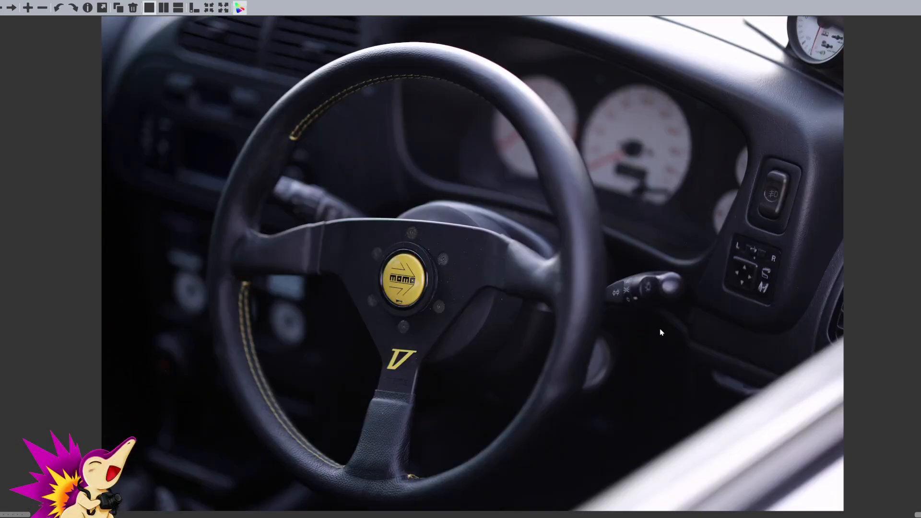
Review the green Stagea wagon's portrait and landscape front photos, and continue to the white Porsche's front portrait
key("Right")
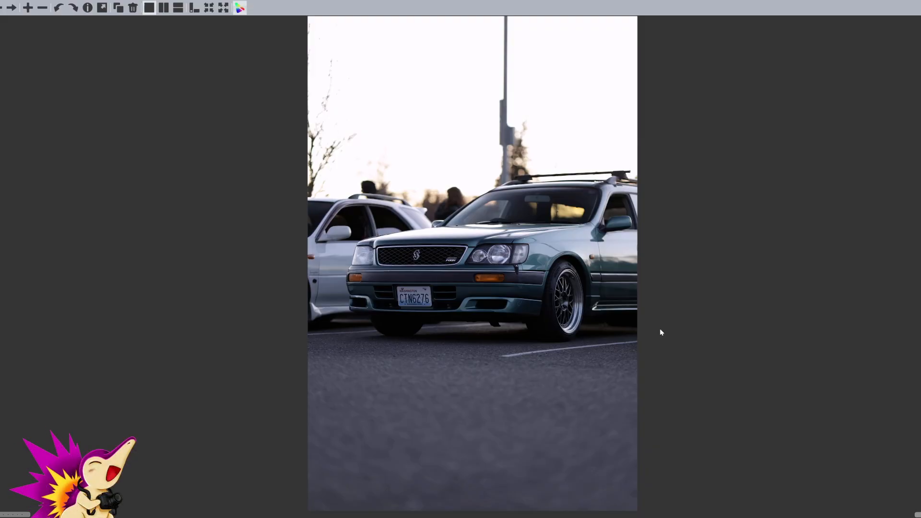
key("Right")
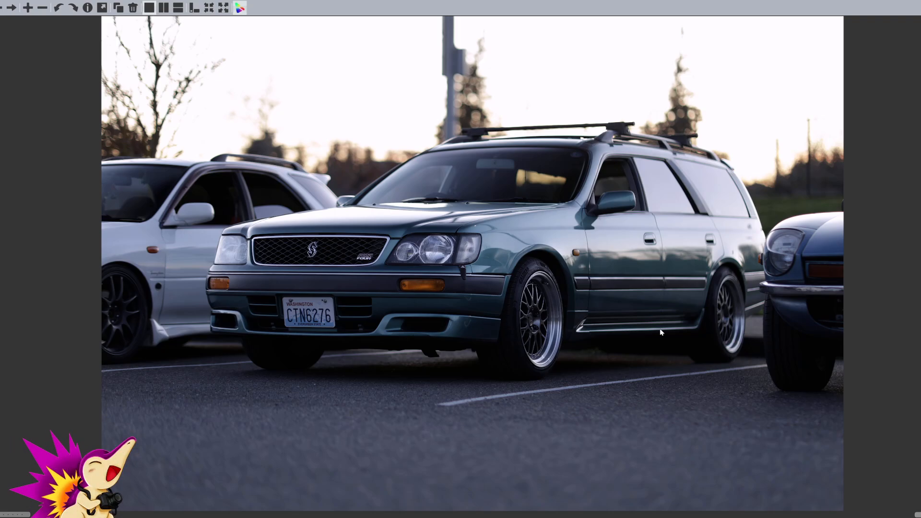
key("Right")
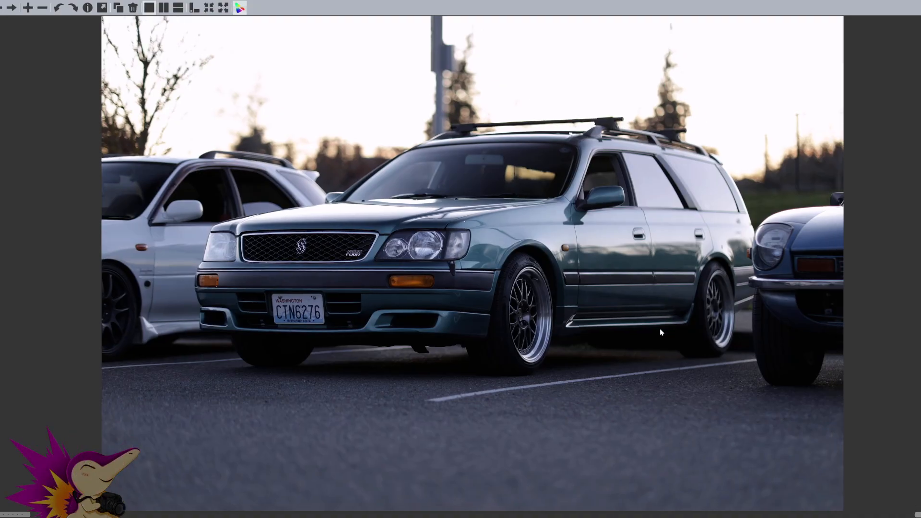
key("Right")
key("Right")
key("Right")
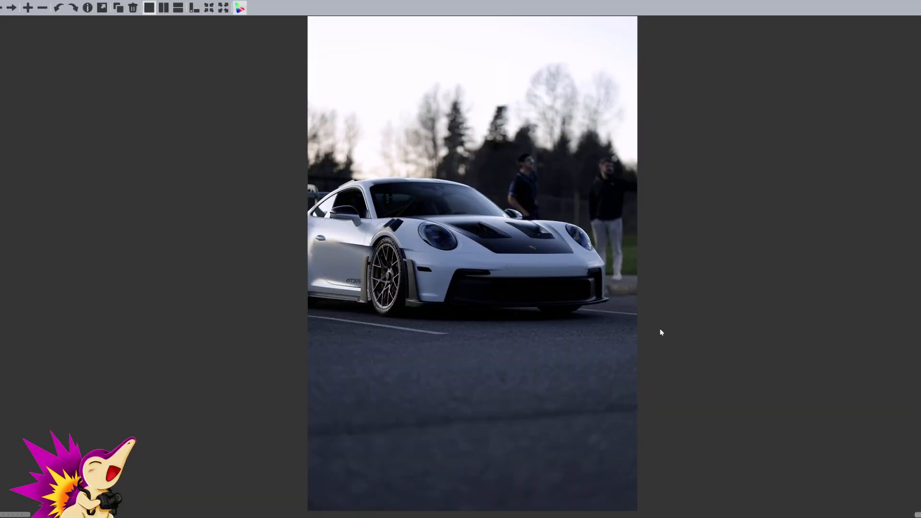
Review the white Porsche's portrait and landscape front photos alongside the first portrait of the spotted dog
key("Right")
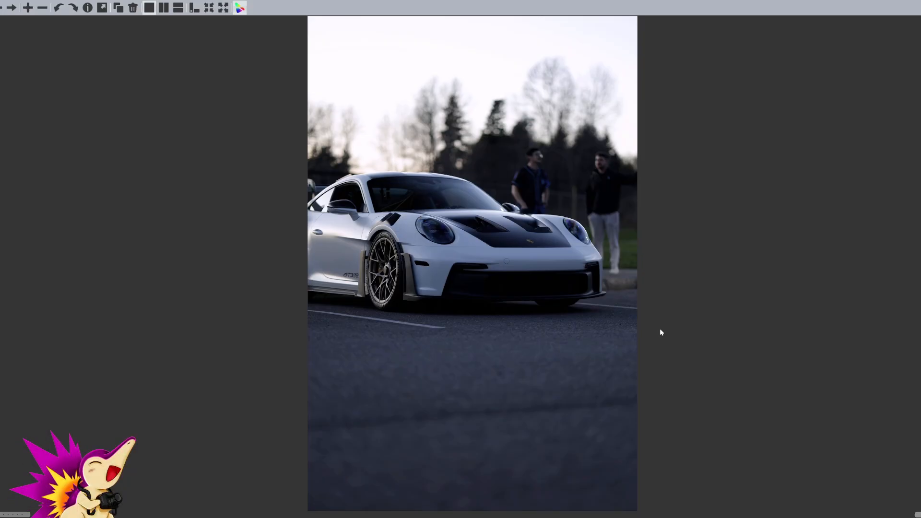
key("Right")
key("Left")
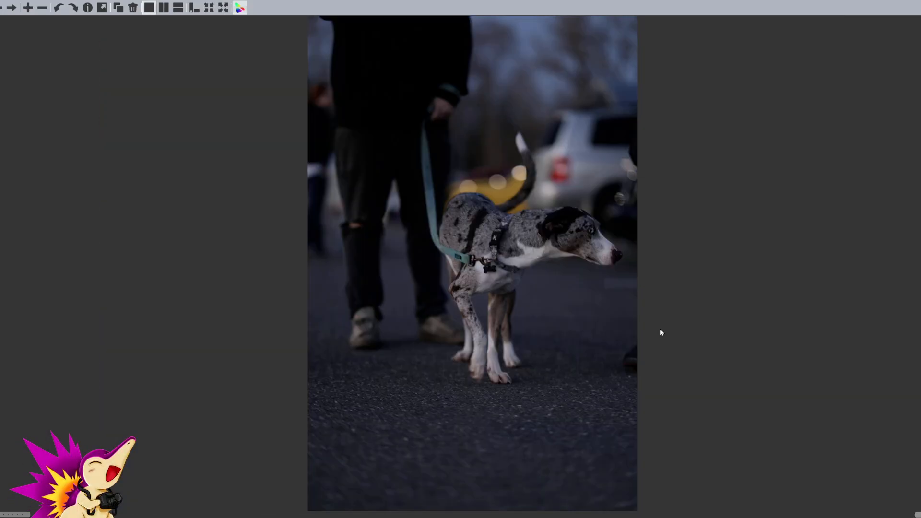
key("Right")
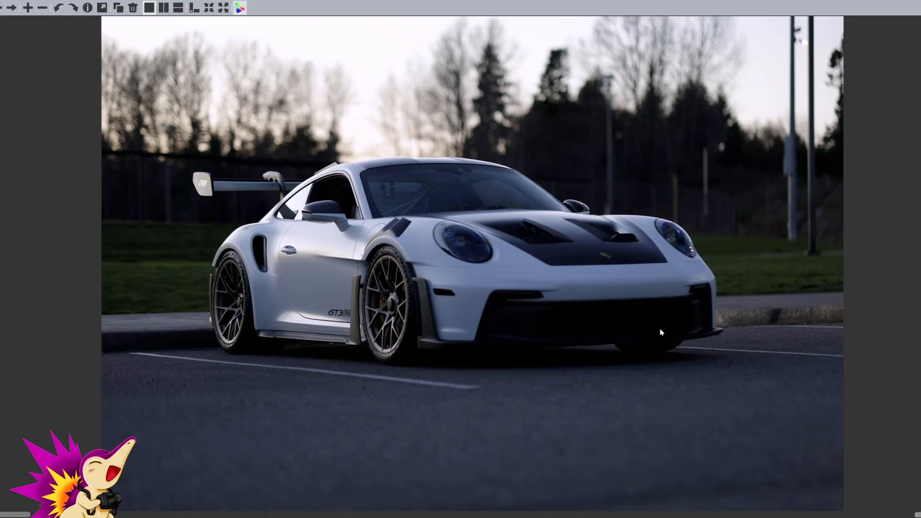
key("Left")
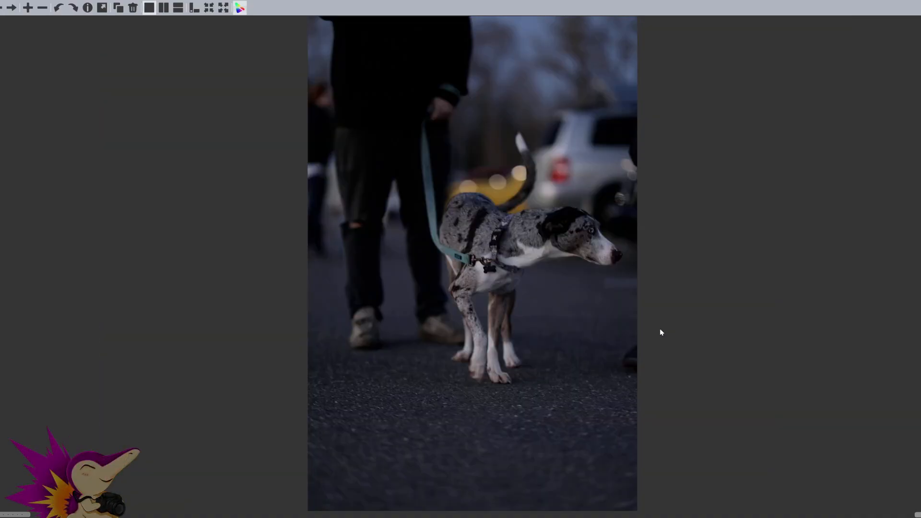
Compare the portraits of the spotted dog on its leash for differences in pose and head direction
key("Left")
key("Left")
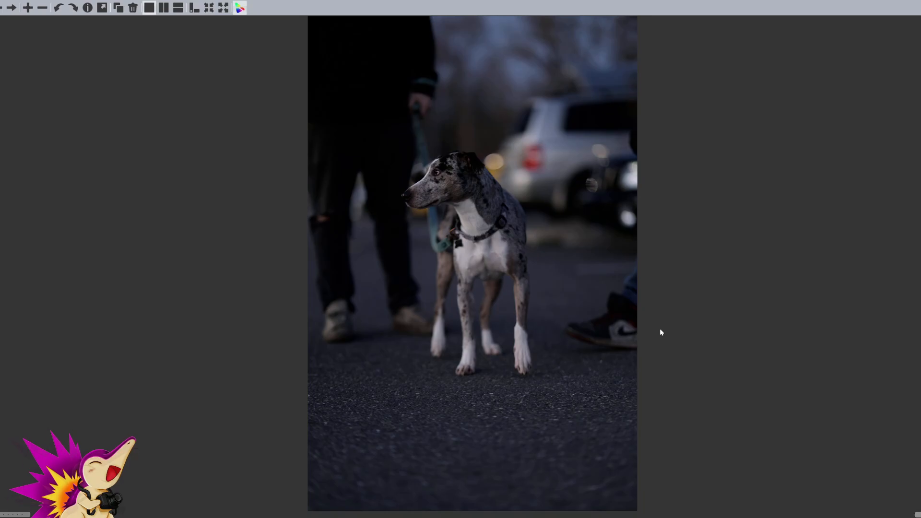
key("Left")
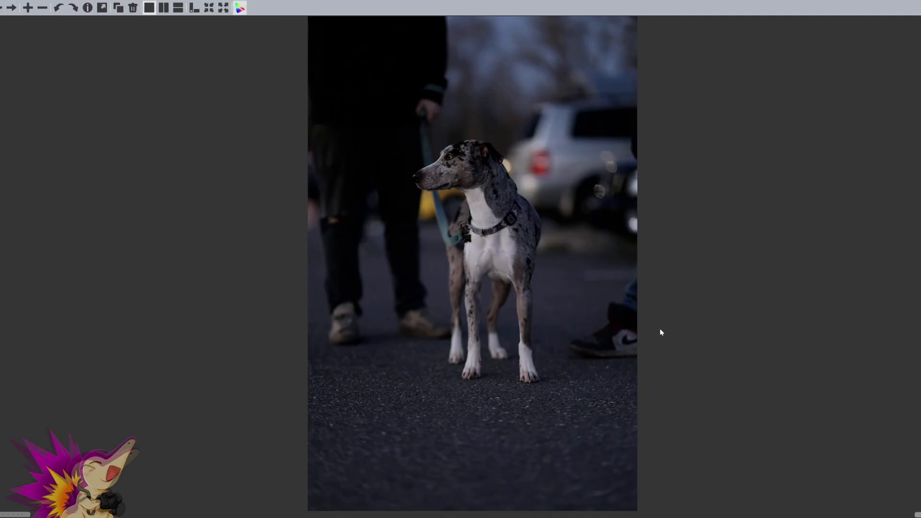
key("Right")
key("Right")
key("Right")
key("Right")
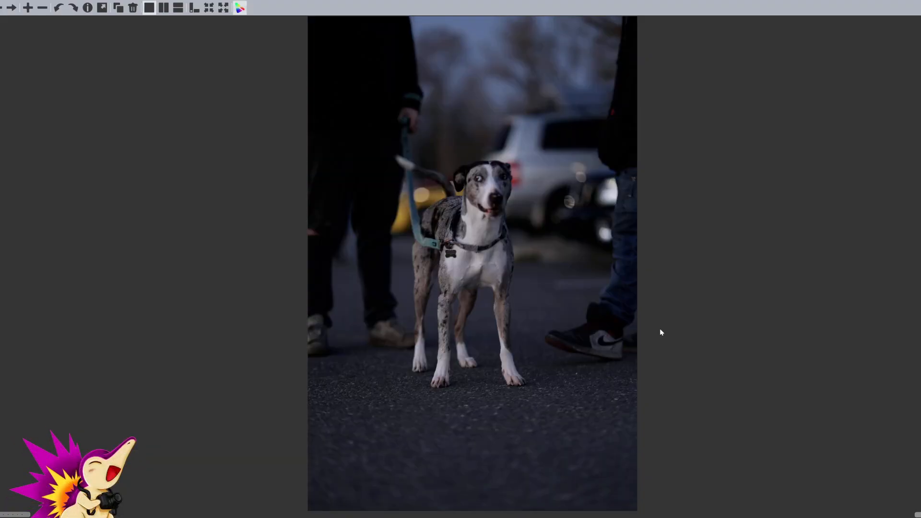
Review the purple camouflage Corvette's portrait and landscape photos, and continue to the brown-and-white dog's close-up
key("Left")
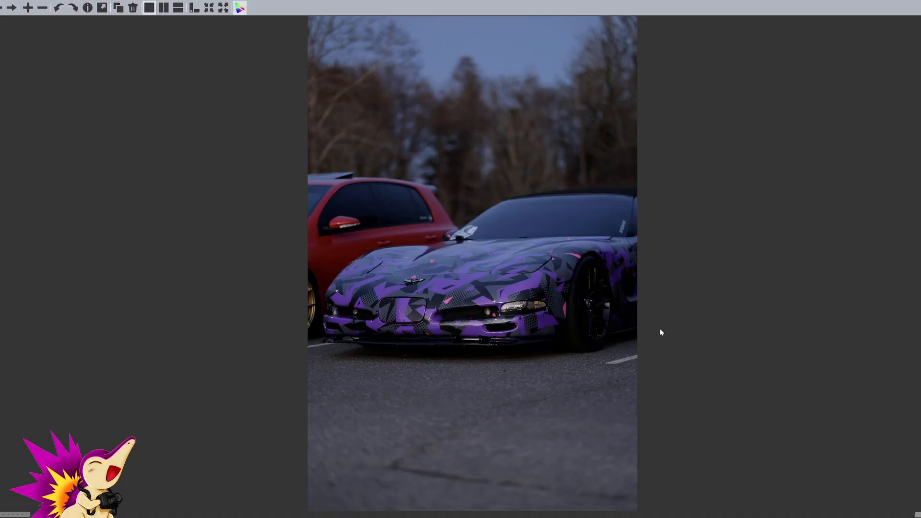
key("Right")
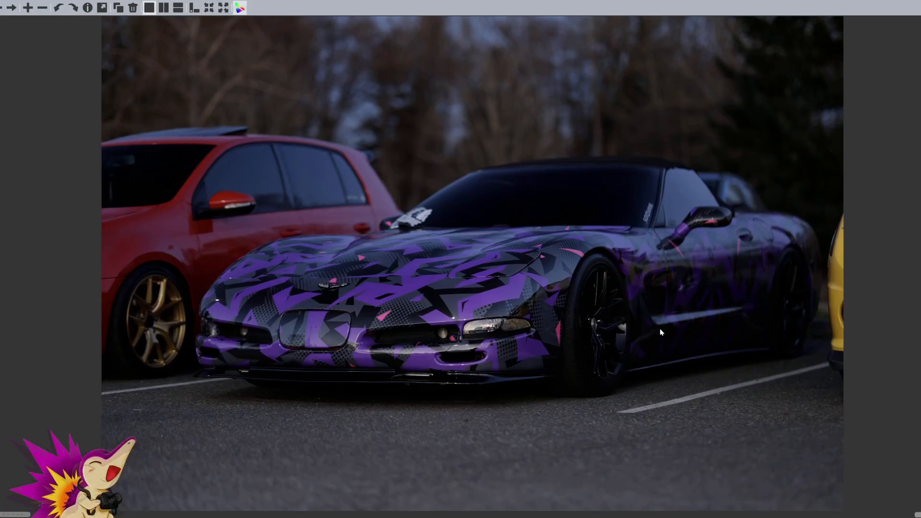
key("Right")
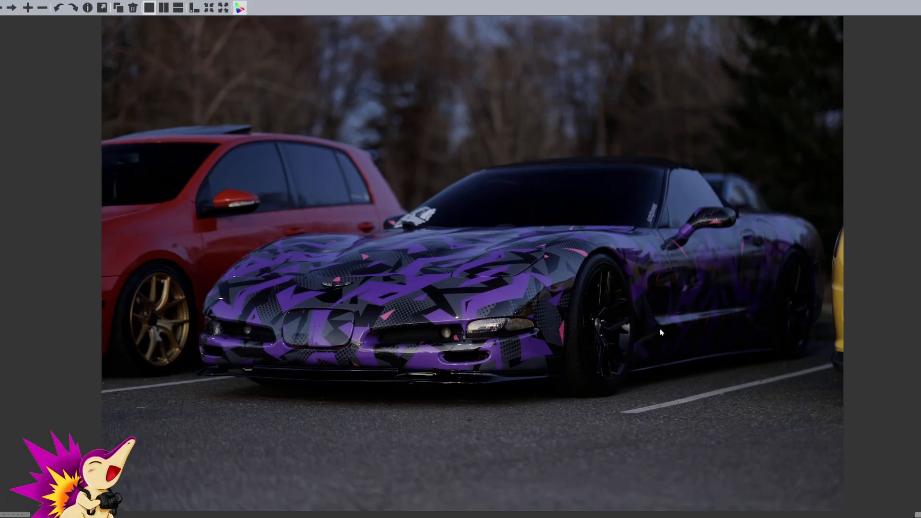
key("Right")
key("Right")
key("Right")
key("Left")
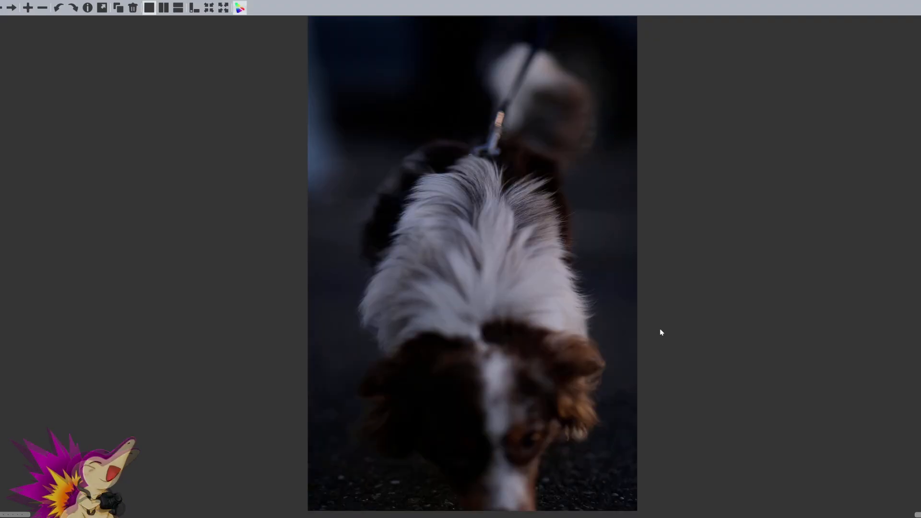
Compare the brown-and-white dog's close-up and sniffing photos, and continue through its walking and side-on portraits
key("Right")
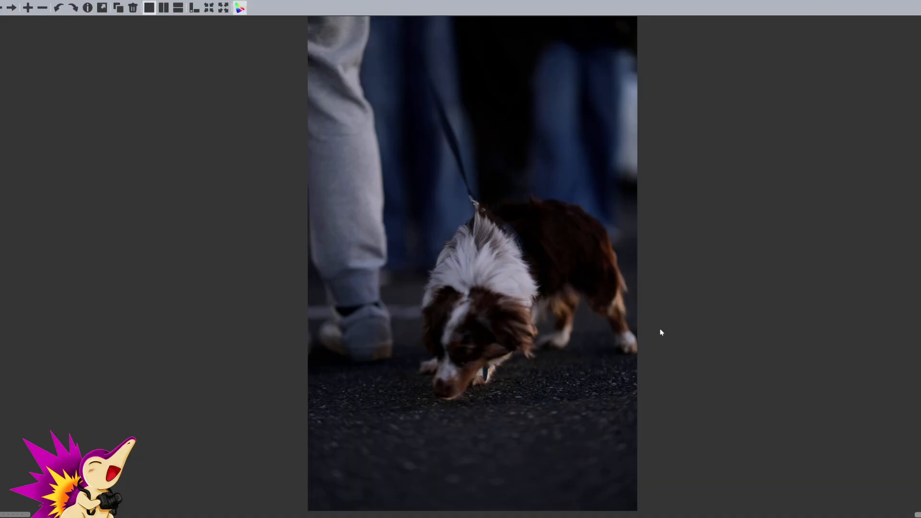
key("Left")
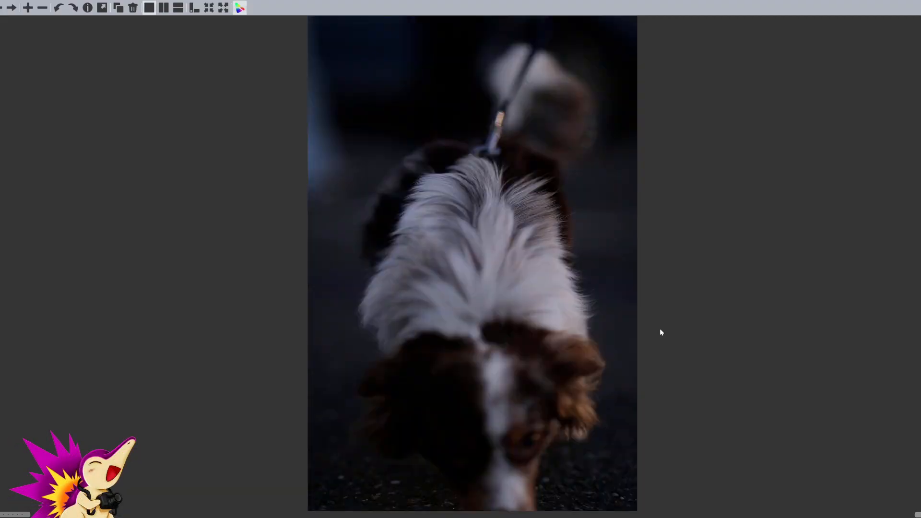
key("Right")
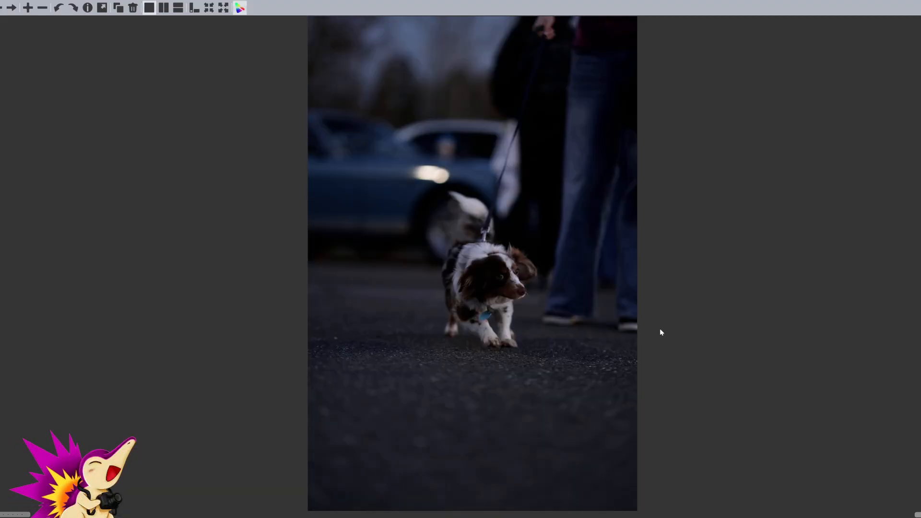
key("Right")
key("Right")
key("Right")
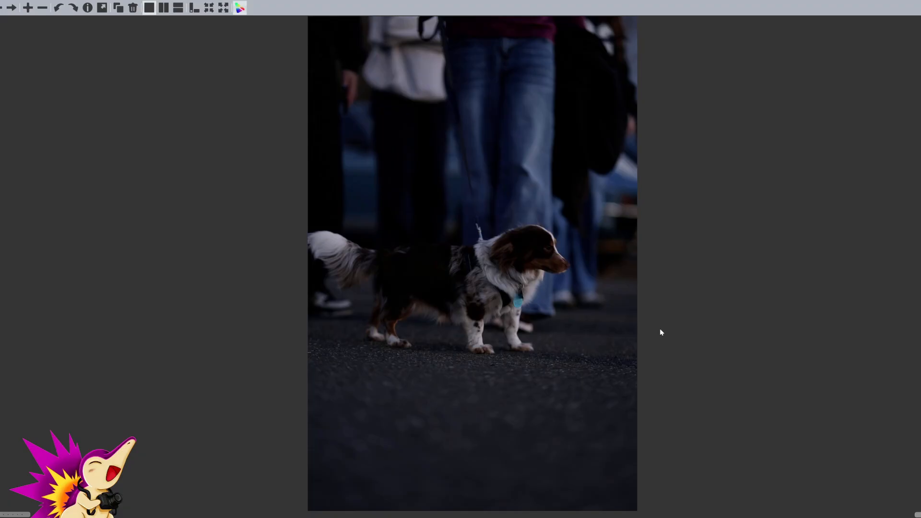
Compare the final side-on portraits of the brown-and-white dog for head position and pose, and return to the thumbnail overview
key("Left")
key("Right")
key("Right")
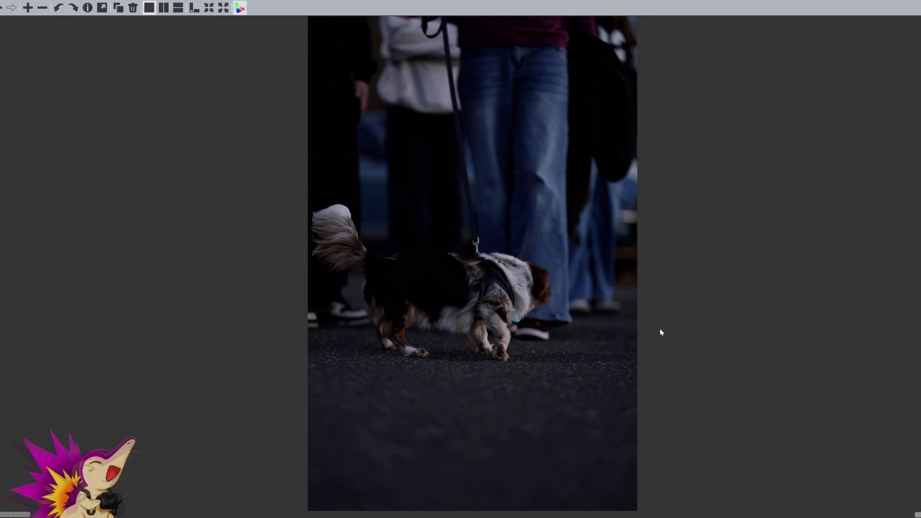
key("Left")
key("Right")
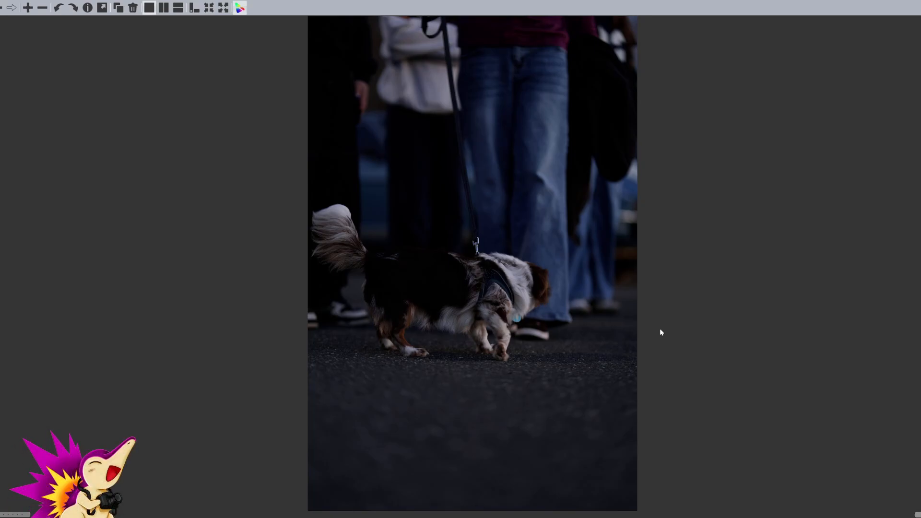
key("Left")
key("Right")
key("Left")
key("Right")
key("Escape")
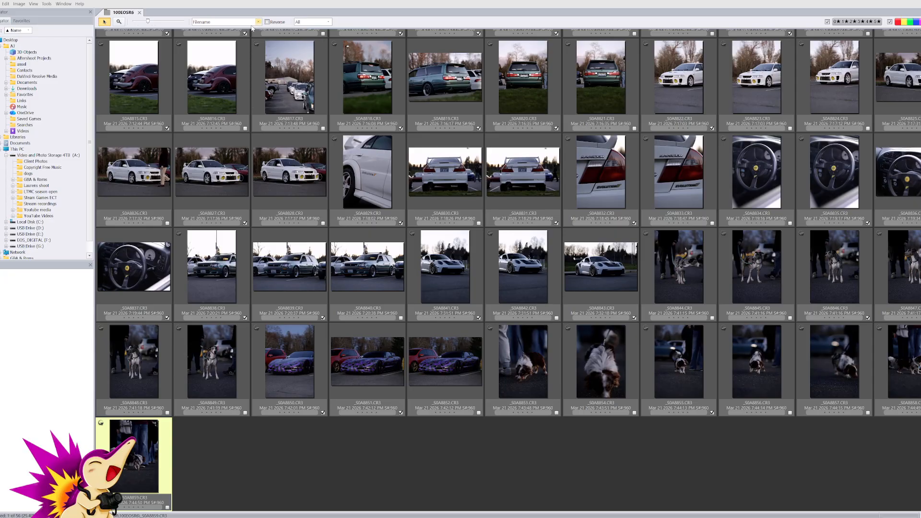
Filter the 100EOSR6 folder to show only the tagged photos and select all of them
left_click(312, 22)
left_click(310, 36)
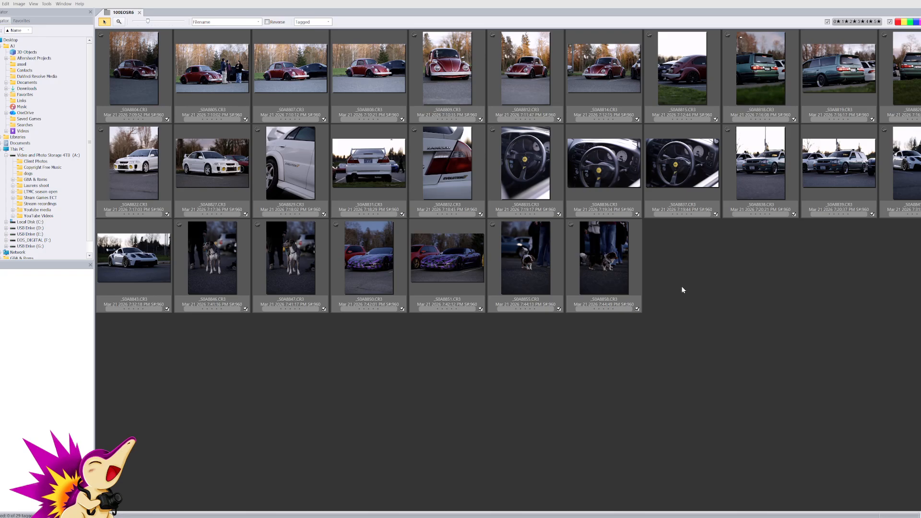
left_click(138, 68)
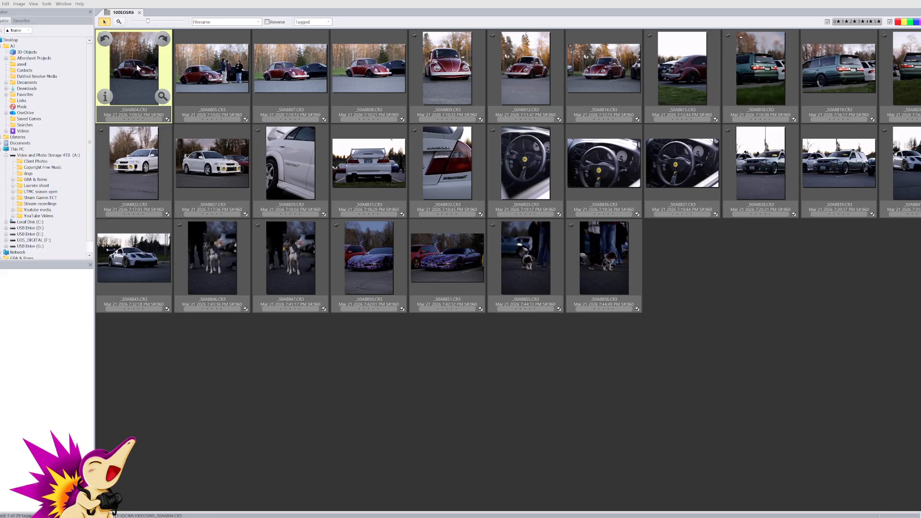
key("ctrl+a")
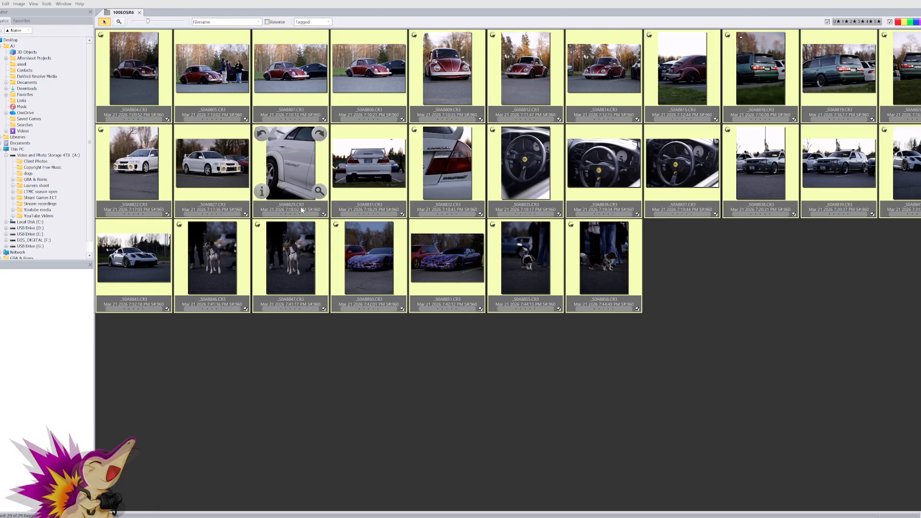
Copy the selected tagged photos into the Culled folder inside LTMC season open
left_click(13, 192)
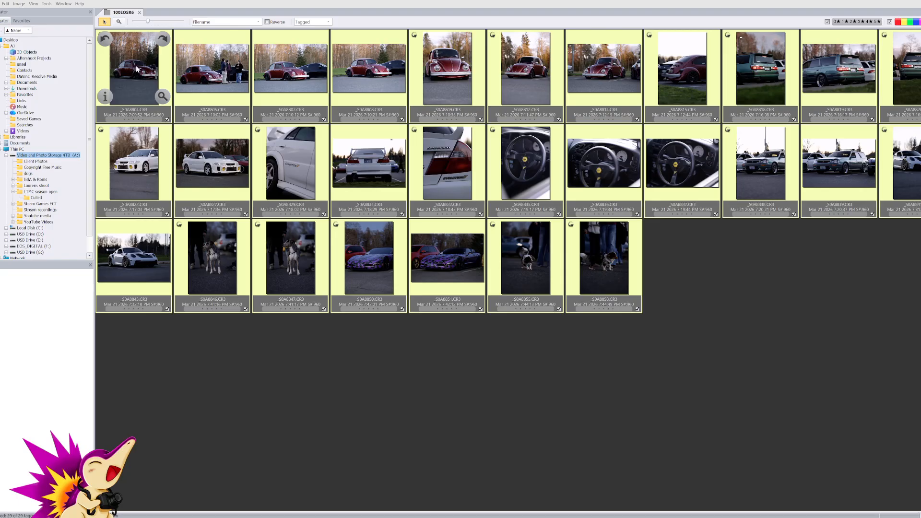
left_click_drag(137, 71, 39, 201)
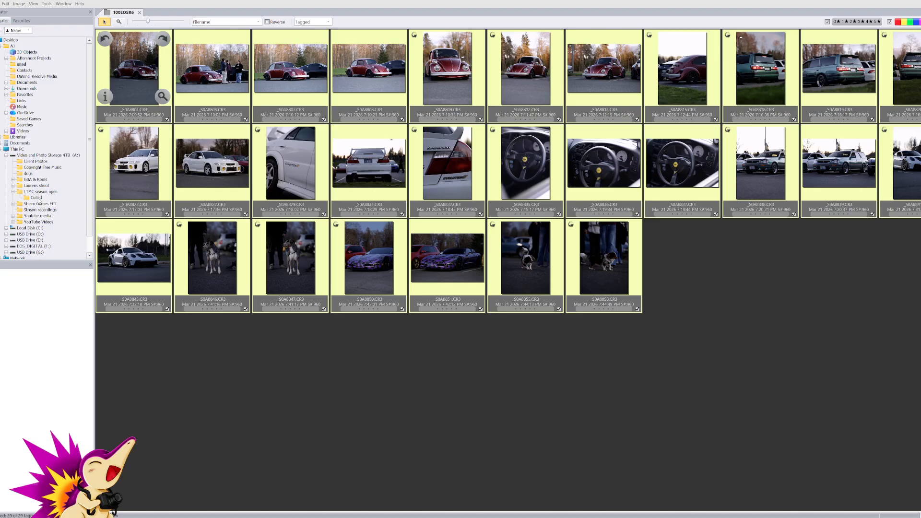
left_click(383, 401)
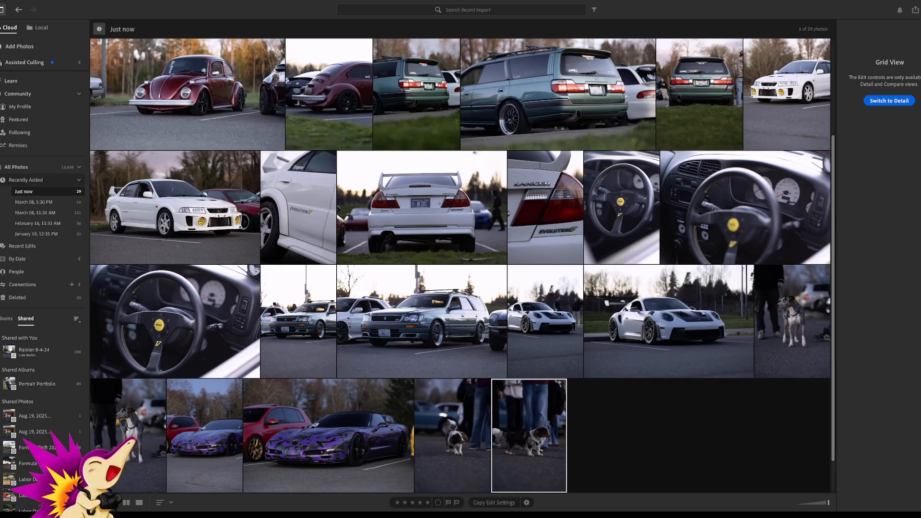
Switch to Lightroom, open the first red Beetle portrait from the recent import and inspect its sharpness at 100%
scroll(460, 266, "up", 3)
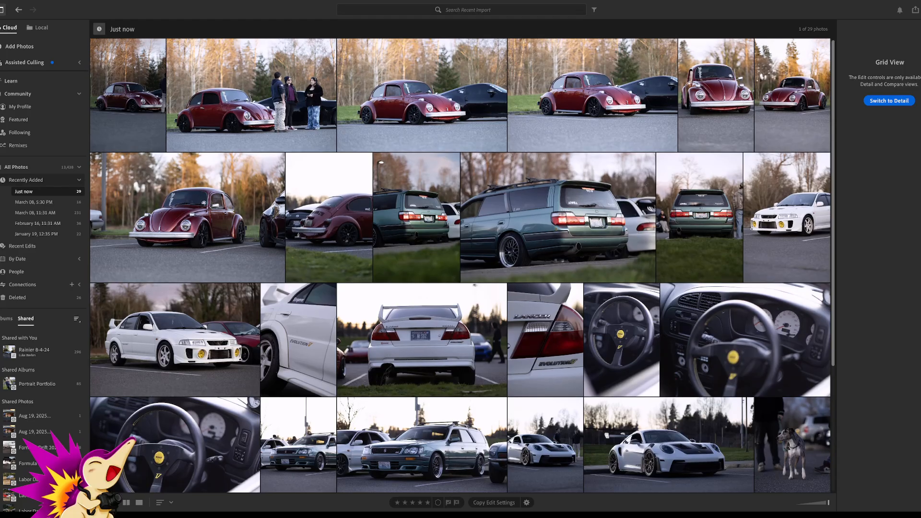
double_click(133, 84)
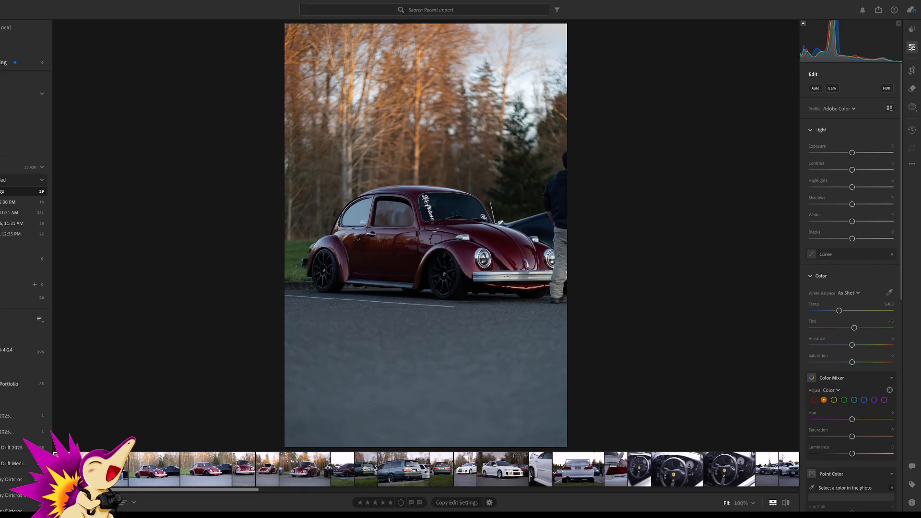
key("z")
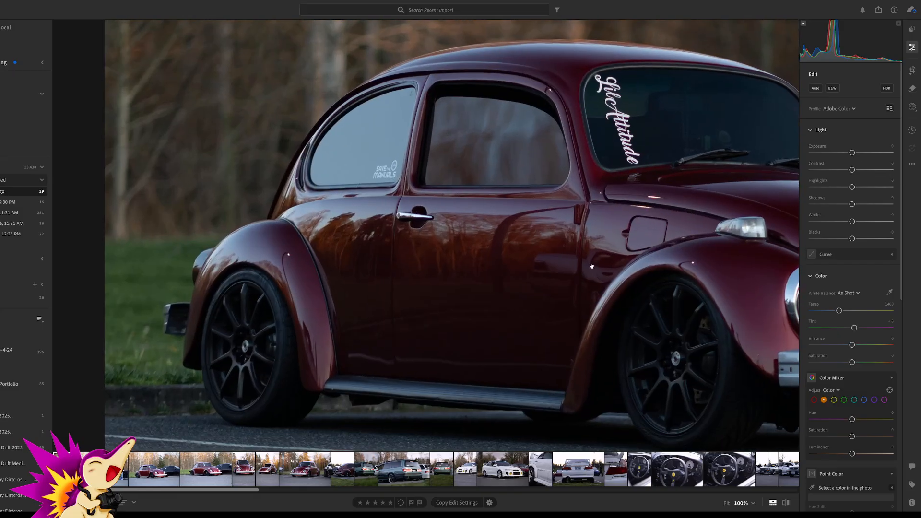
key("z")
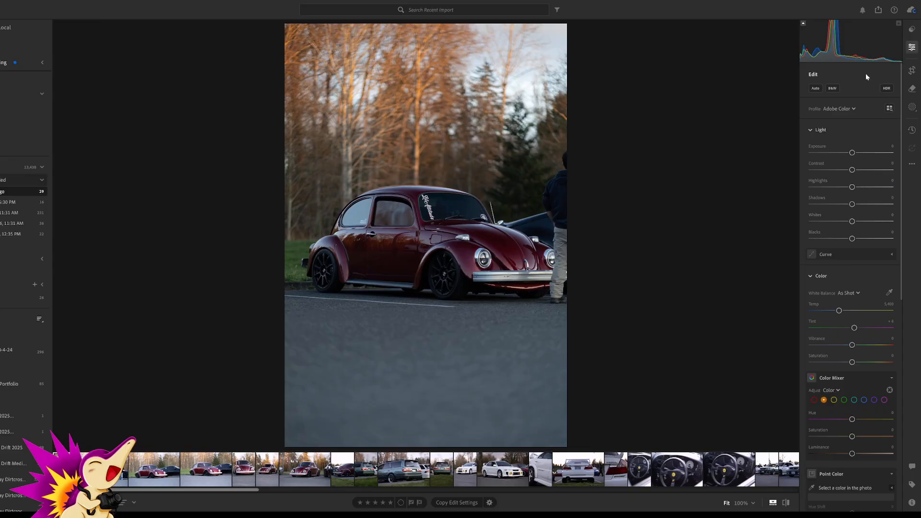
Apply automatic adjustments to the Beetle portrait, use Auto white balance, warm the temperature slightly and set the tint to +10
left_click(816, 88)
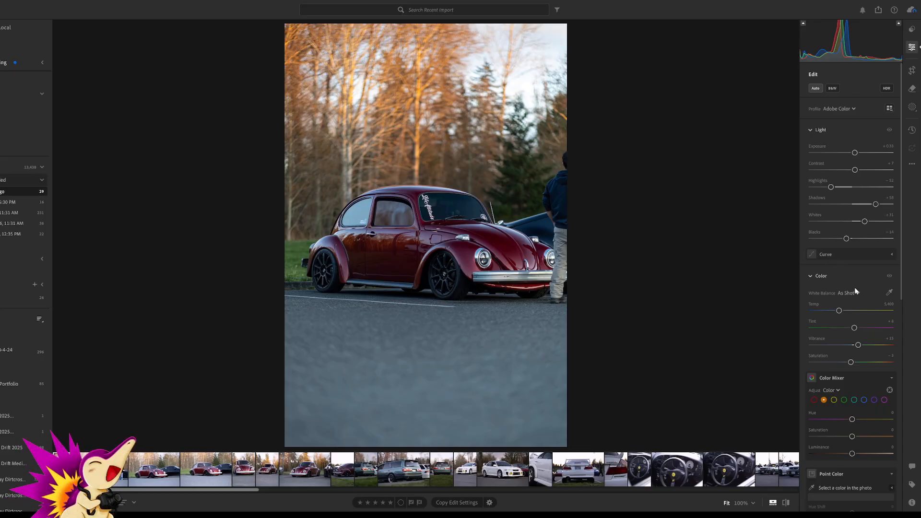
left_click(854, 317)
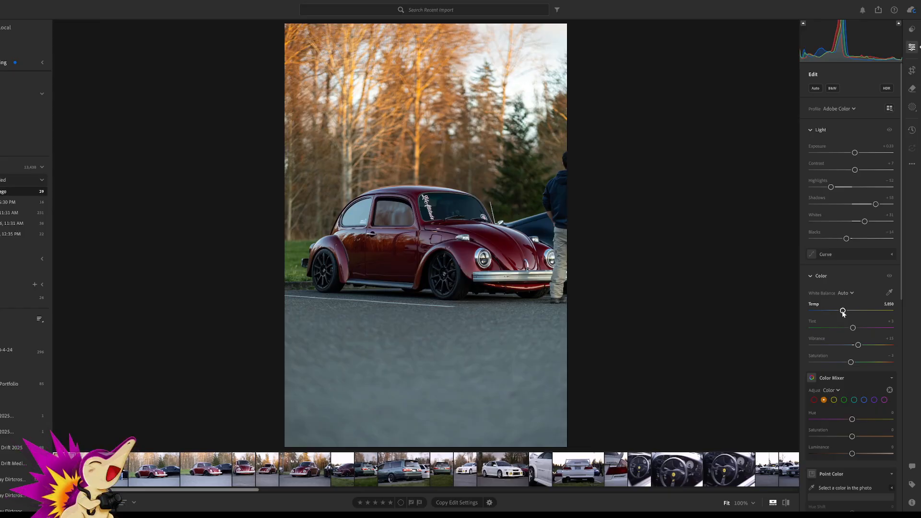
left_click_drag(843, 312, 847, 315)
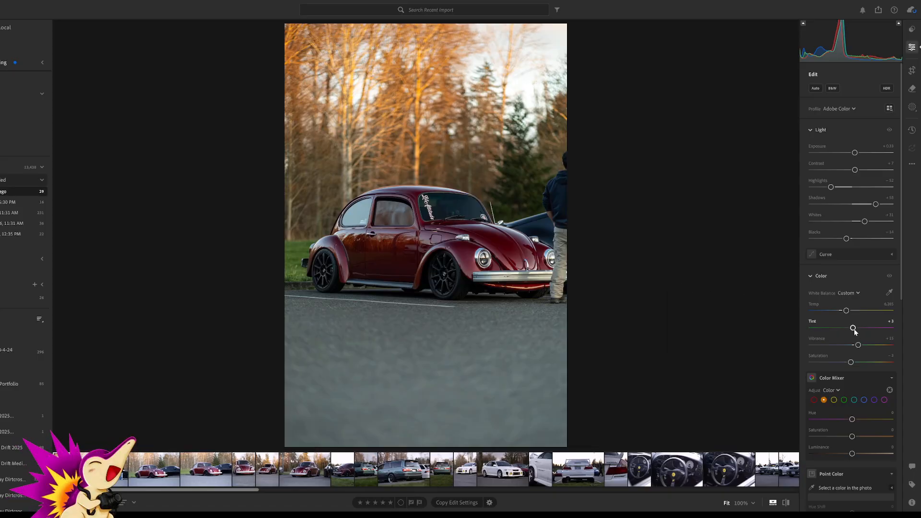
left_click_drag(855, 331, 859, 331)
scroll(897, 288, "down", 3)
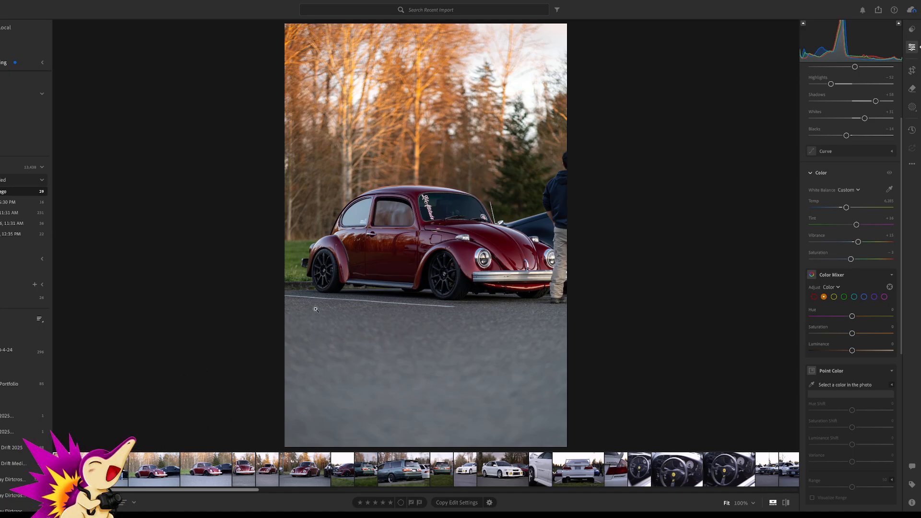
Compare the next two landscape Beetle photos and return to the edited portrait
key("ctrl+shift+r")
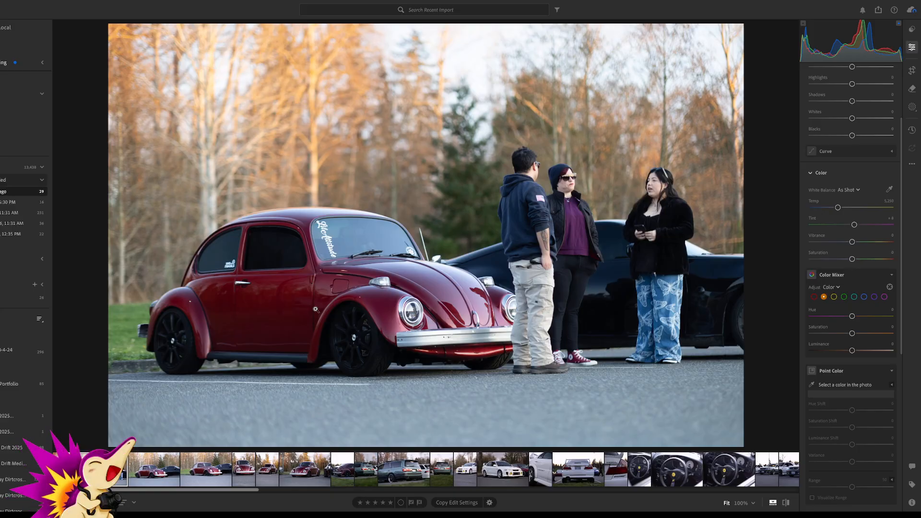
key("Right")
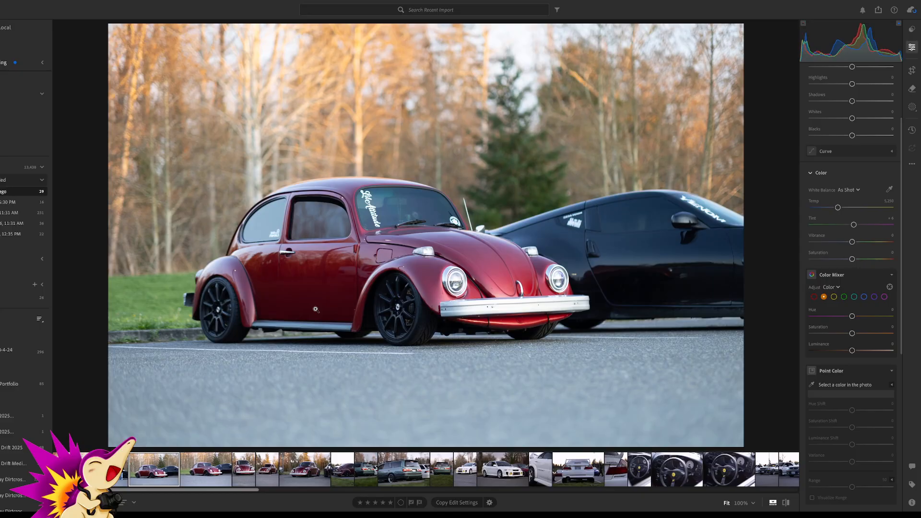
key("Left")
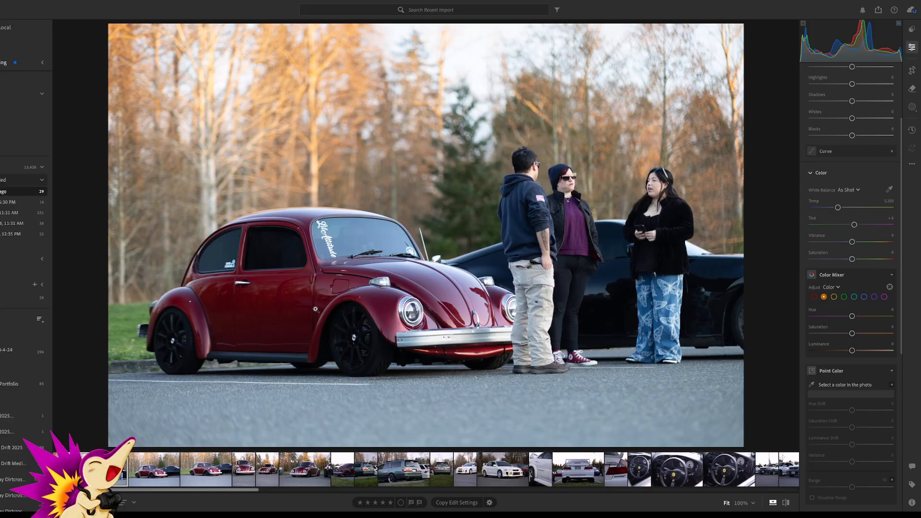
key("Right")
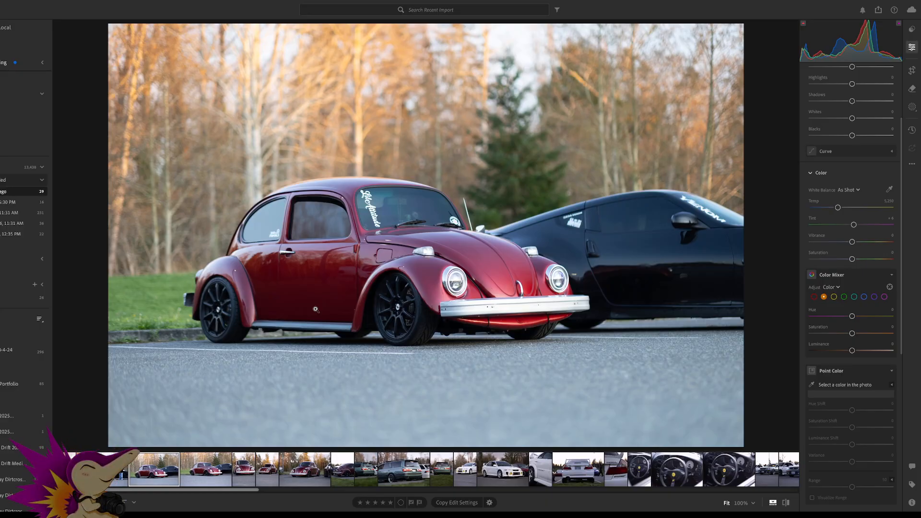
key("Left")
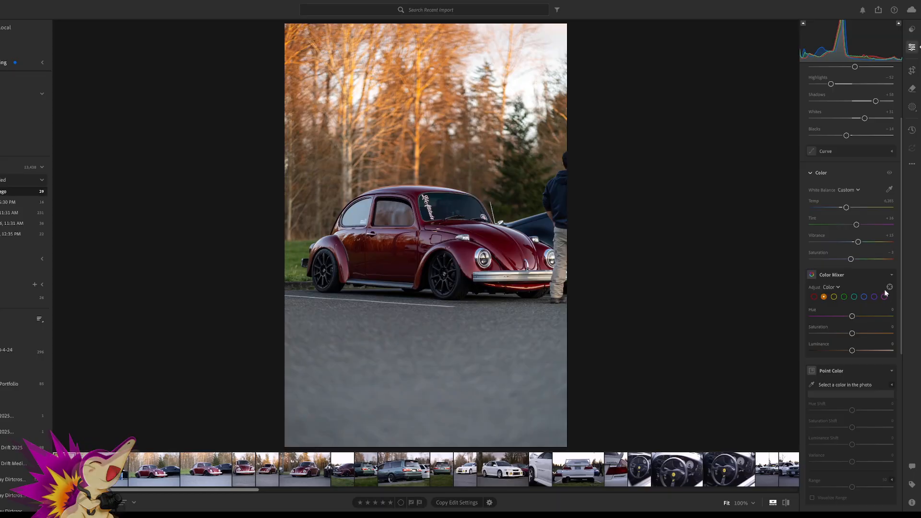
Reapply automatic adjustments to the Beetle portrait with the custom white balance, and add a Subject mask
scroll(865, 252, "down", 5)
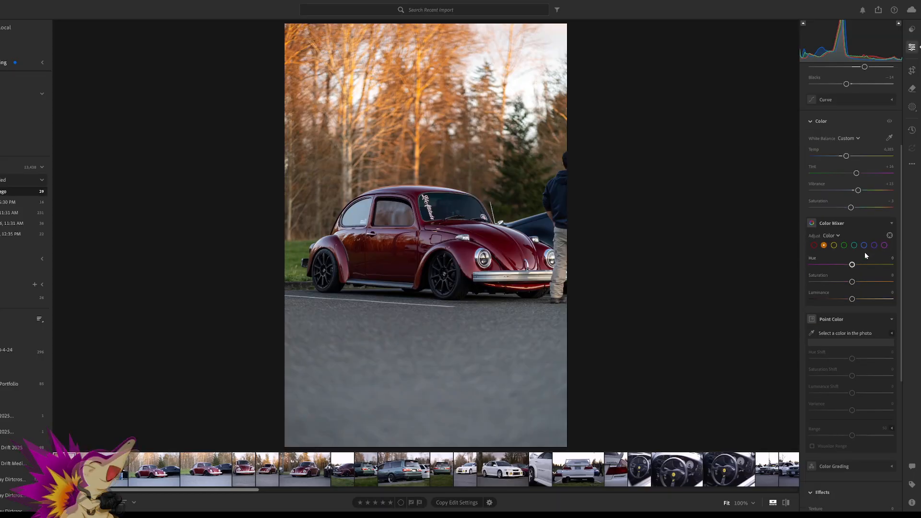
scroll(865, 252, "up", 8)
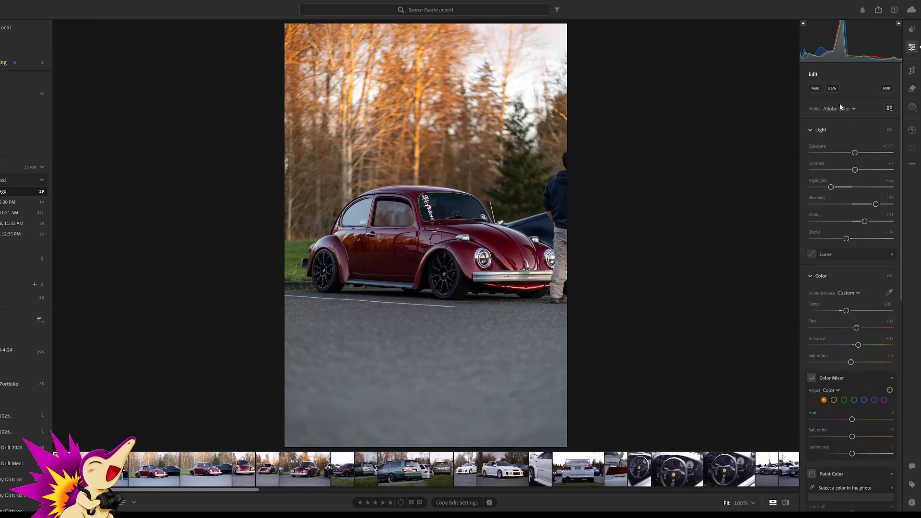
left_click(815, 88)
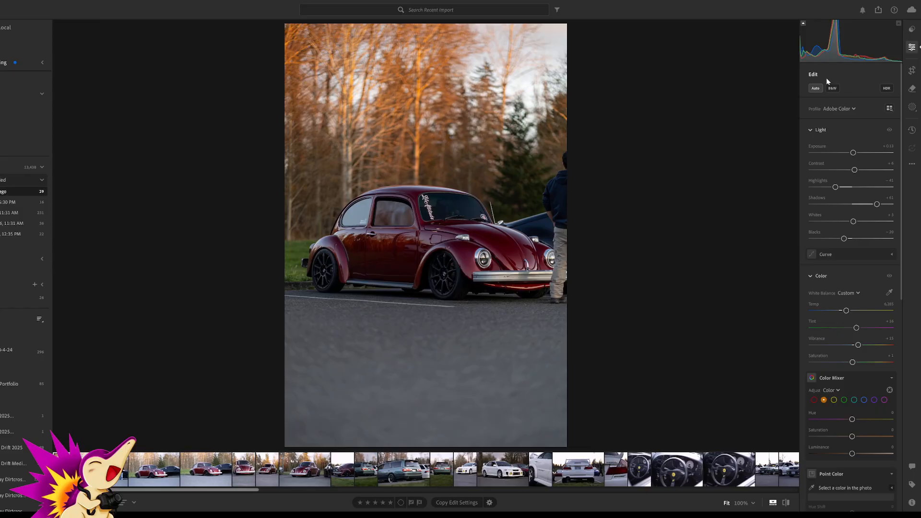
left_click(914, 108)
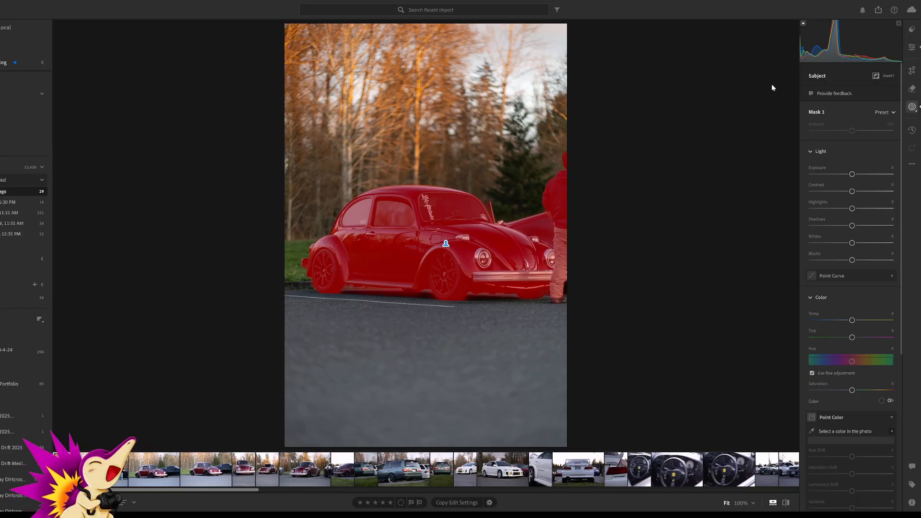
Try to subtract the person standing beside the Beetle from the subject mask by painting with object selection
left_click(795, 165)
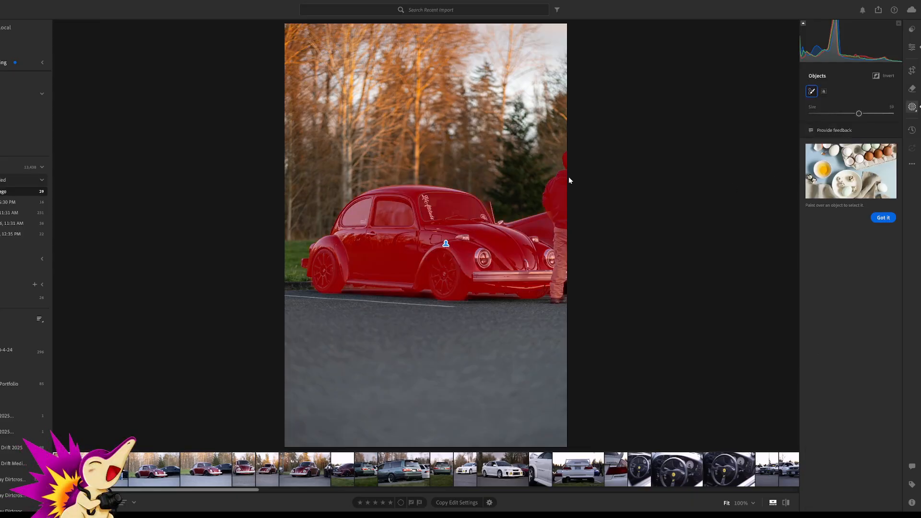
scroll(569, 177, "down", 2)
scroll(576, 172, "down", 1)
left_click_drag(576, 170, 578, 292)
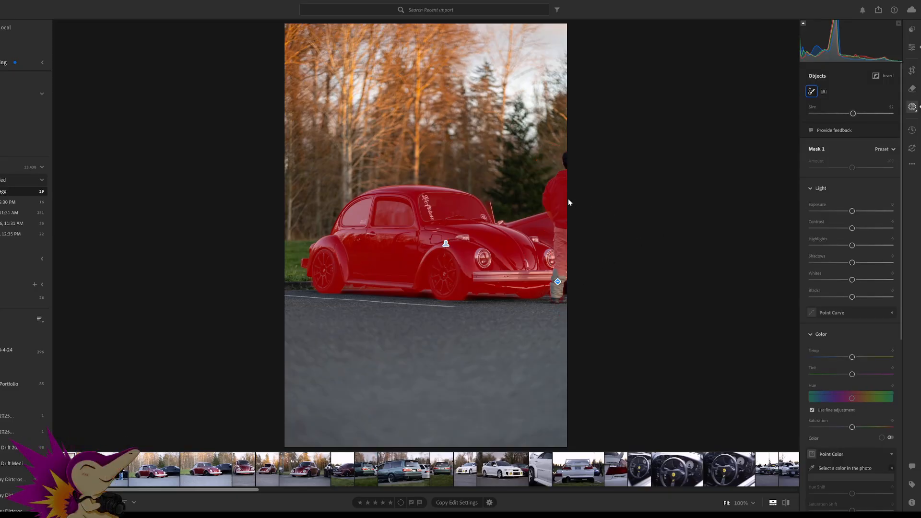
left_click_drag(569, 202, 582, 259)
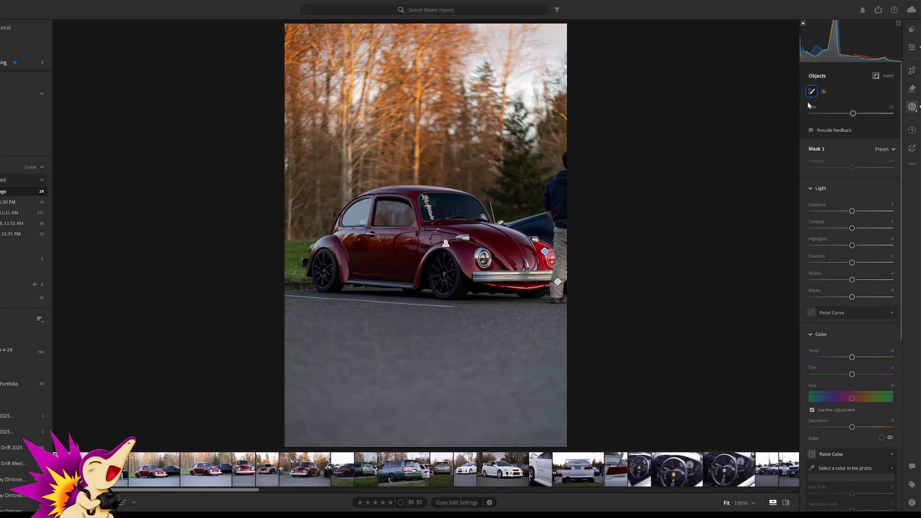
key("ctrl+z")
Invert the subject mask to target the background around the Beetle
mouse_move(783, 71)
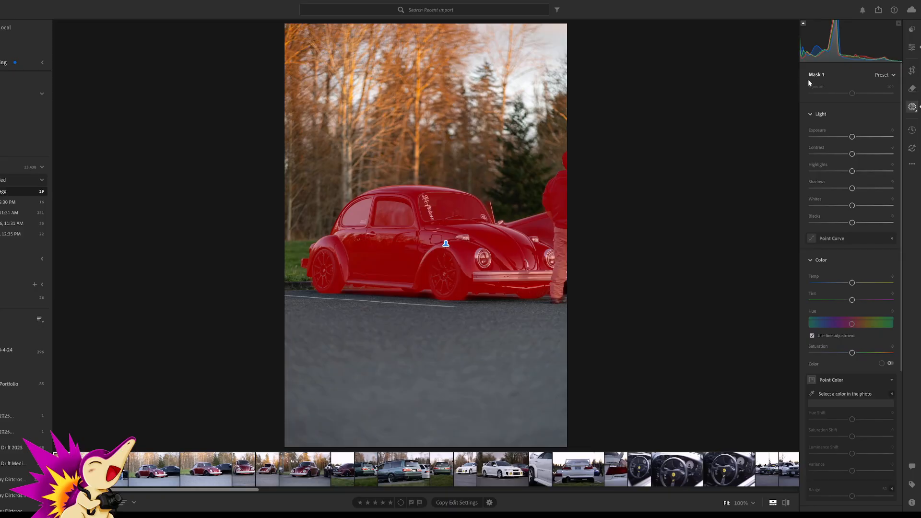
key("apostrophe")
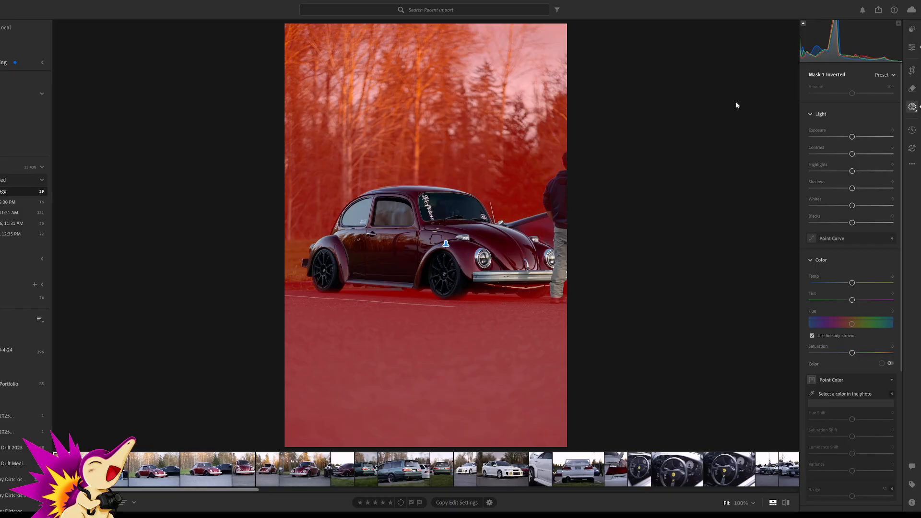
key("ctrl+z")
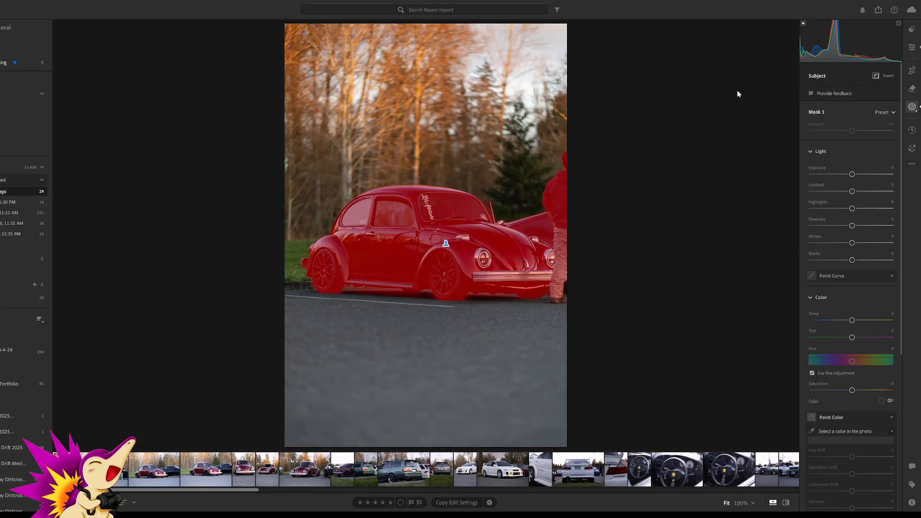
key("ctrl+shift+z")
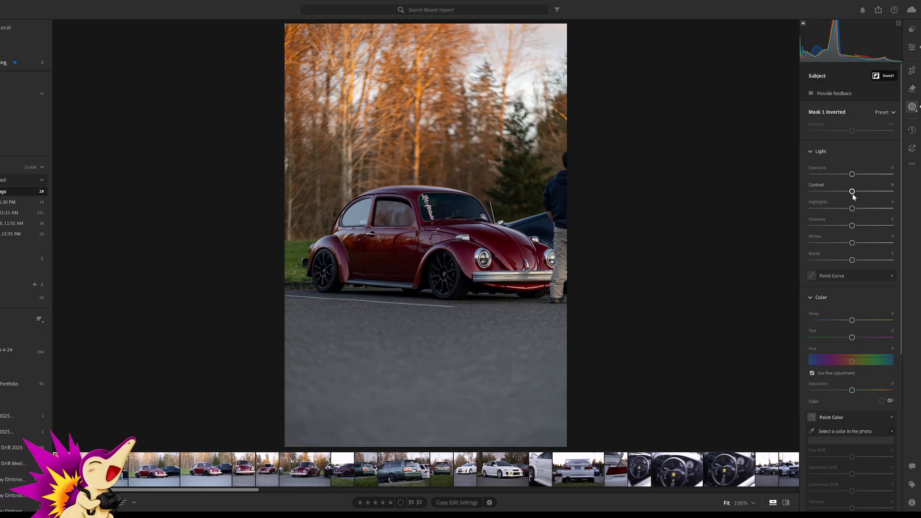
Set the inverted background mask's contrast to +20, highlights to -20 and whites to +12
left_click_drag(853, 197, 845, 213)
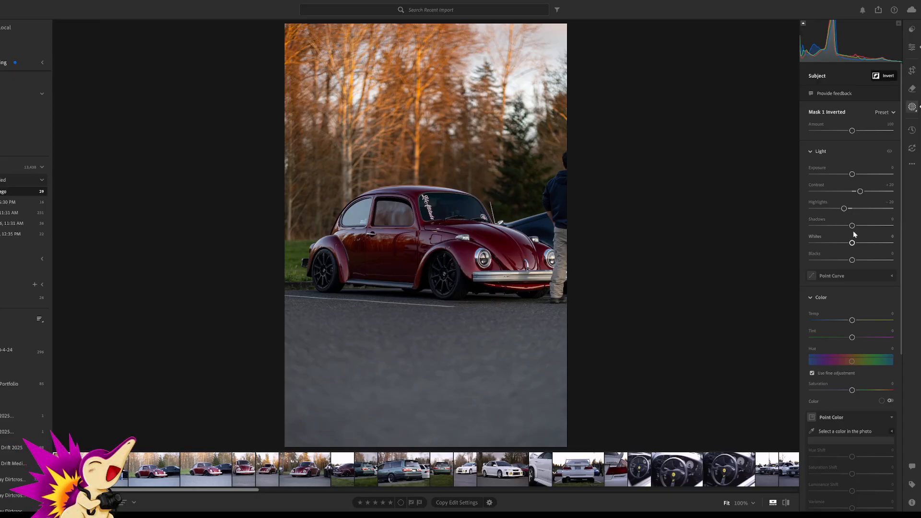
left_click_drag(852, 228, 851, 226)
left_click_drag(853, 244, 858, 245)
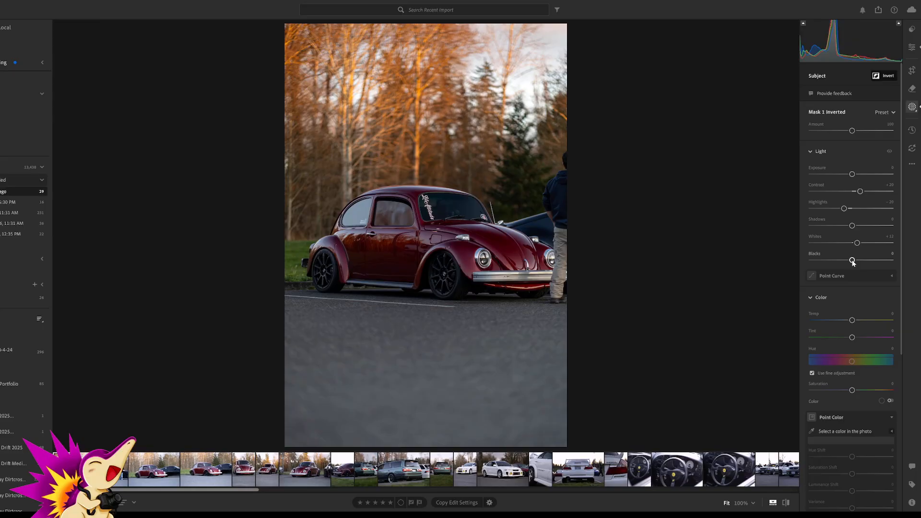
Set the inverted background mask's blacks to -7 and Dehaze to +6, trying a warmer temperature and resetting it
left_click_drag(853, 261, 851, 261)
left_click_drag(851, 262, 850, 262)
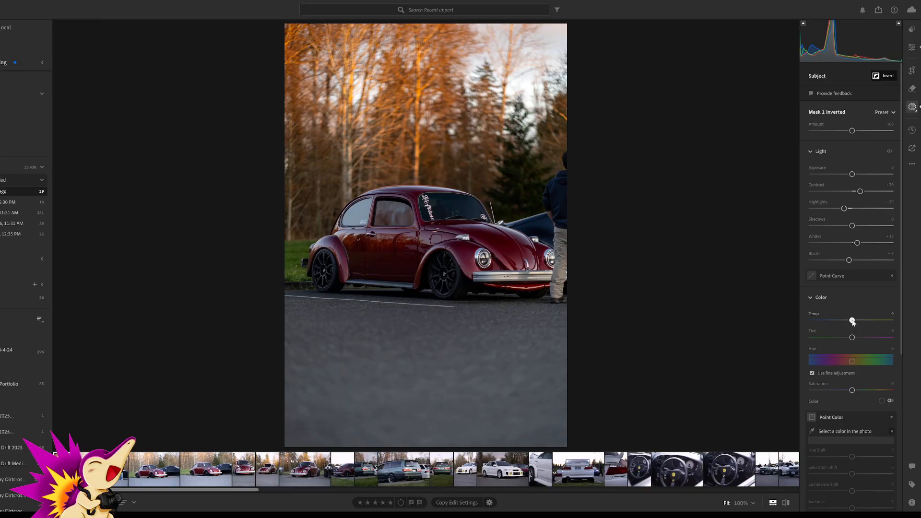
left_click_drag(852, 322, 859, 325)
double_click(858, 324)
scroll(856, 321, "down", 6)
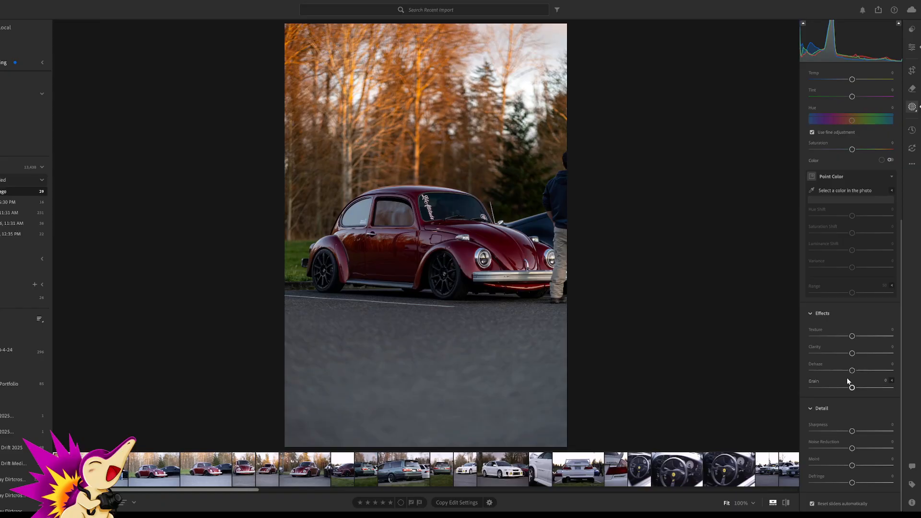
left_click_drag(851, 371, 854, 380)
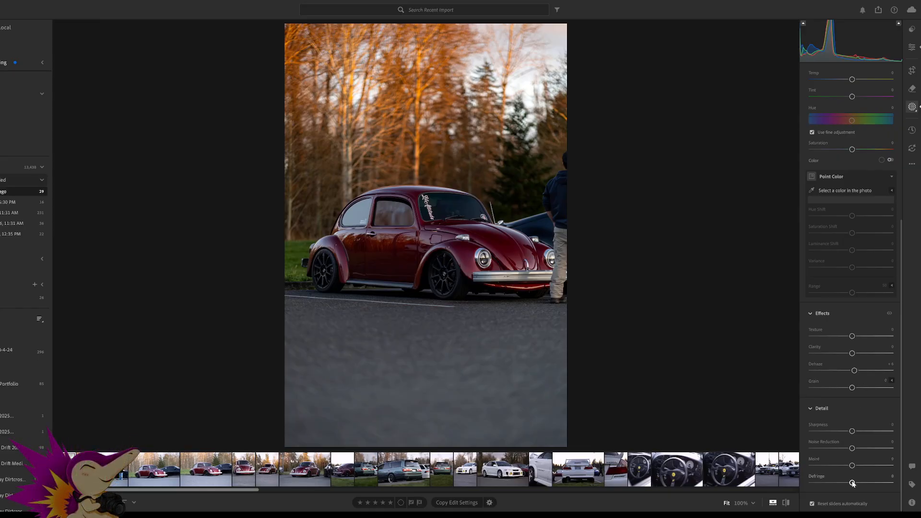
Try sharpening the background mask, reset the sharpness, and raise its noise reduction slightly
left_click_drag(852, 433, 855, 436)
double_click(856, 435)
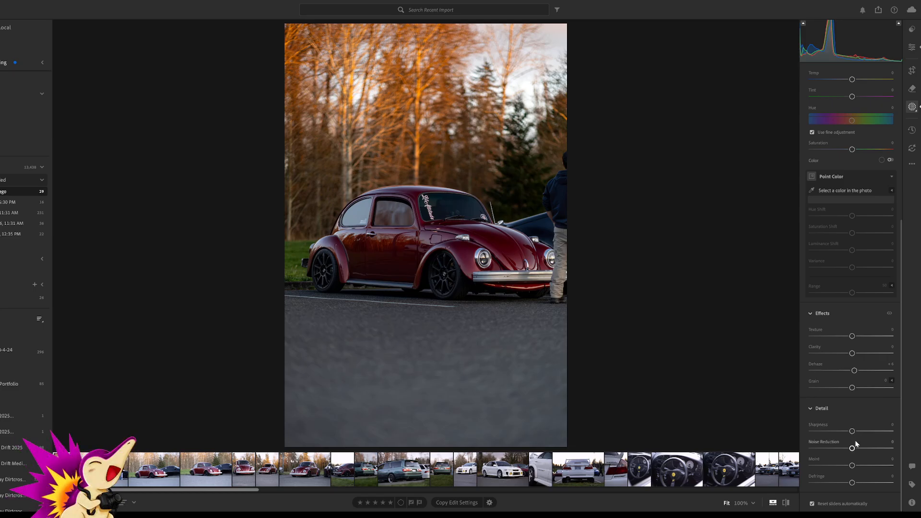
left_click_drag(853, 449, 859, 451)
scroll(858, 450, "up", 5)
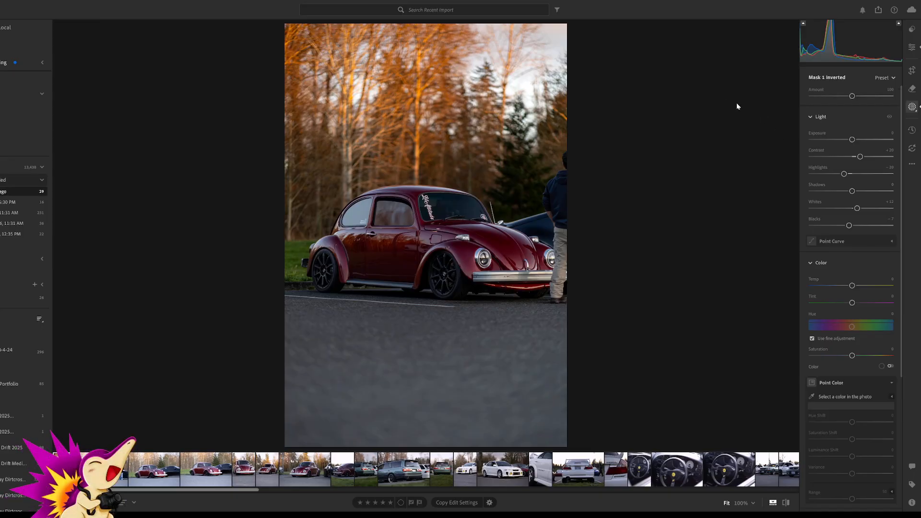
On the non-inverted subject mask, set exposure to +0.12, contrast to +15, highlights to -14, shadows to +25 and whites to +14
key("ctrl+z")
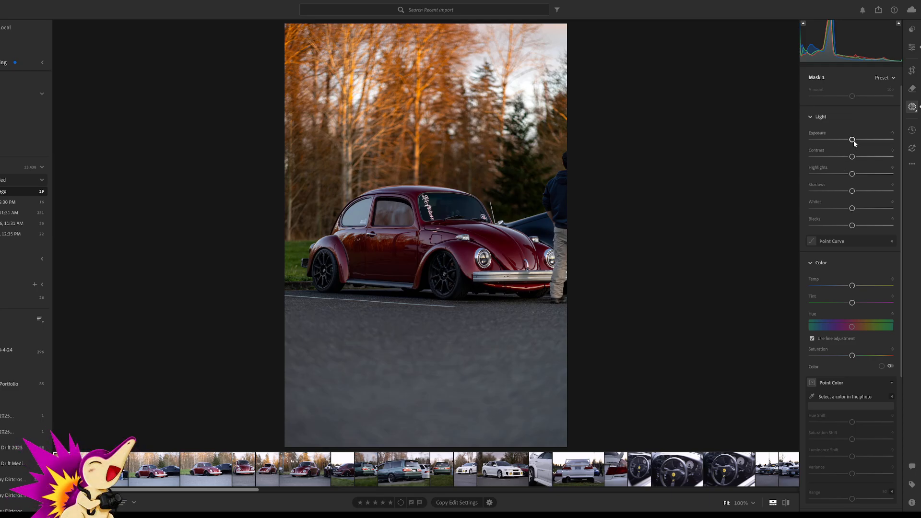
left_click_drag(853, 140, 855, 140)
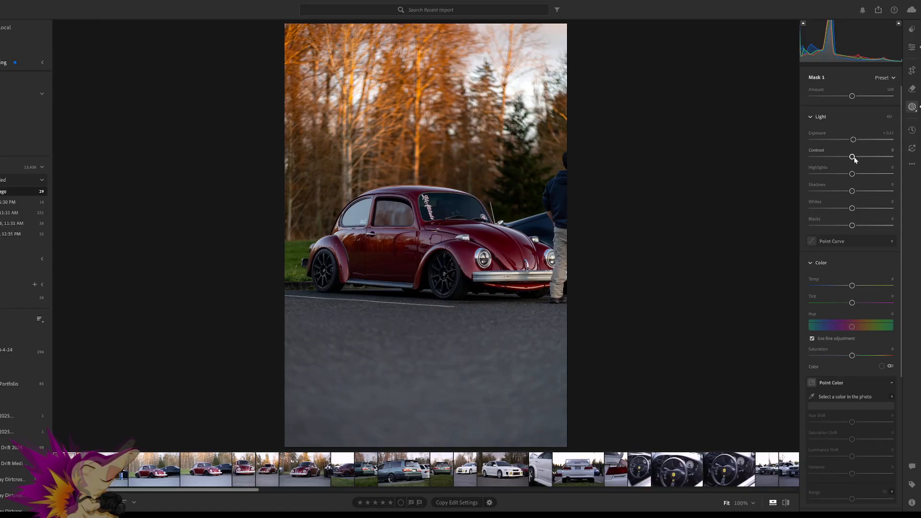
left_click_drag(854, 158, 863, 198)
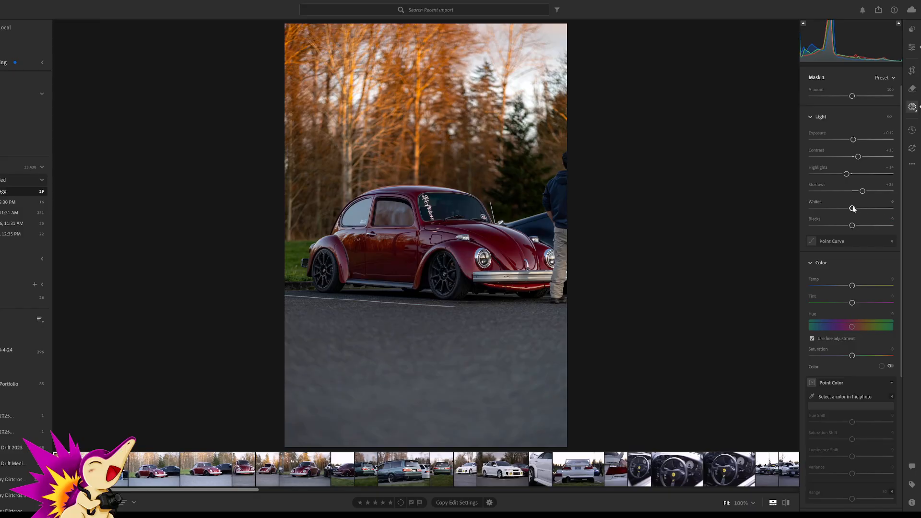
left_click_drag(853, 210, 857, 208)
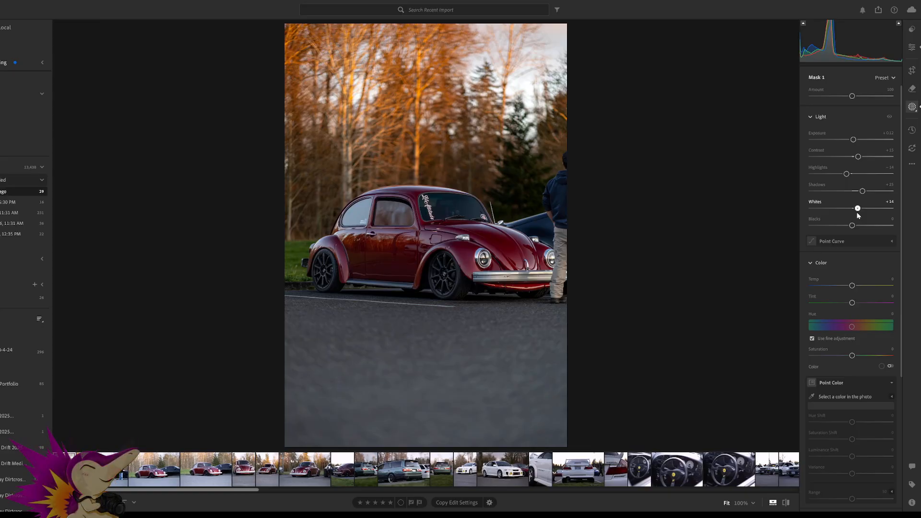
Test darker and lighter blacks on the subject mask, resetting each try, and set them to +5
left_click_drag(850, 228, 848, 227)
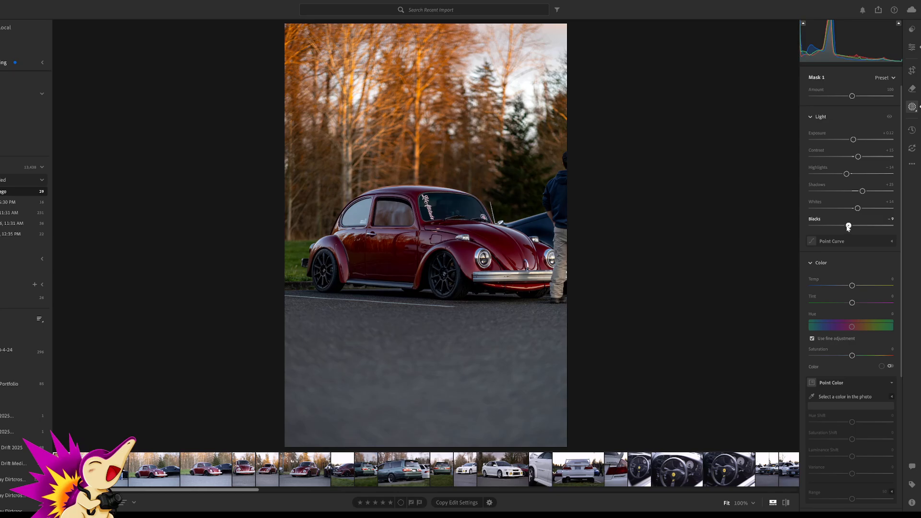
double_click(849, 228)
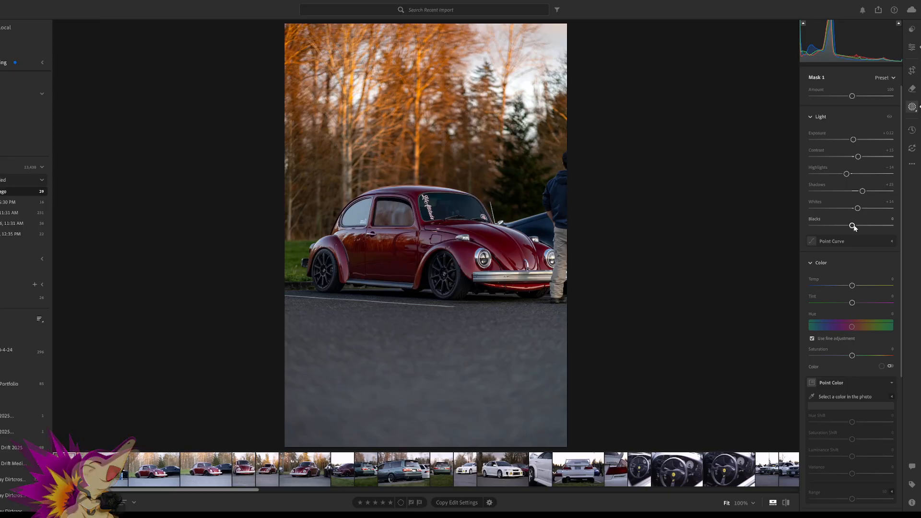
left_click_drag(852, 226, 858, 227)
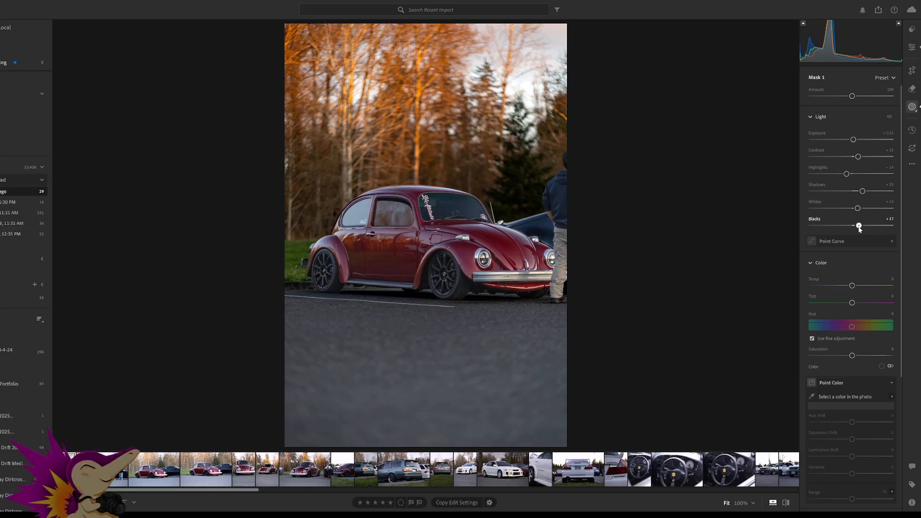
left_click_drag(858, 226, 857, 226)
double_click(857, 228)
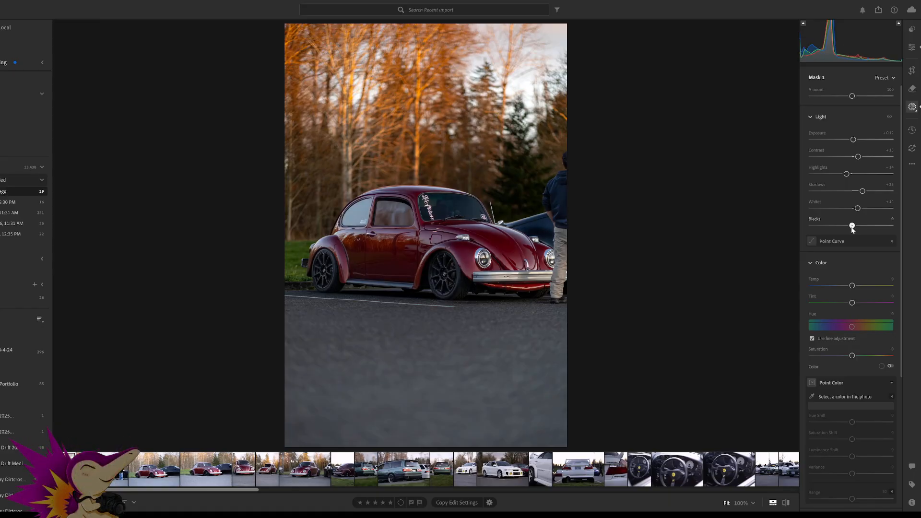
left_click_drag(852, 228, 854, 229)
Warm the subject mask's temperature to +7 and raise its clarity slightly
scroll(859, 229, "down", 1)
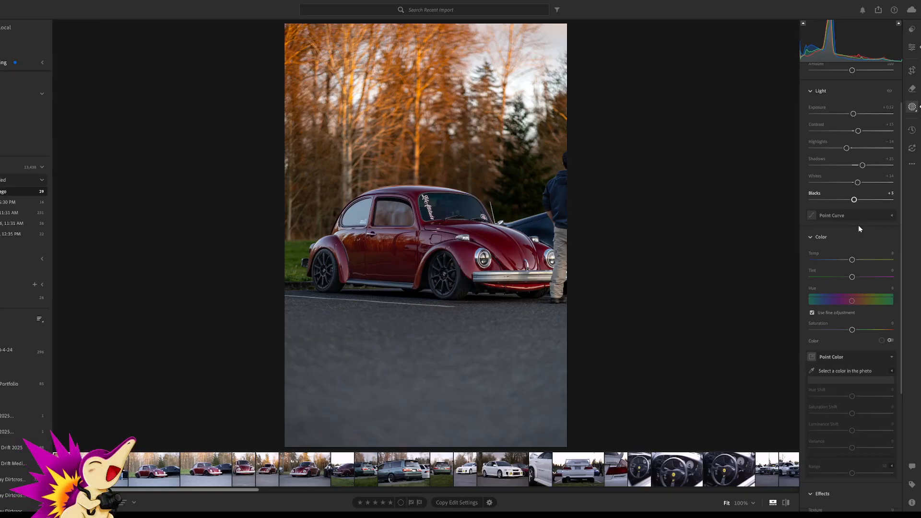
scroll(859, 229, "down", 1)
left_click_drag(852, 234, 853, 239)
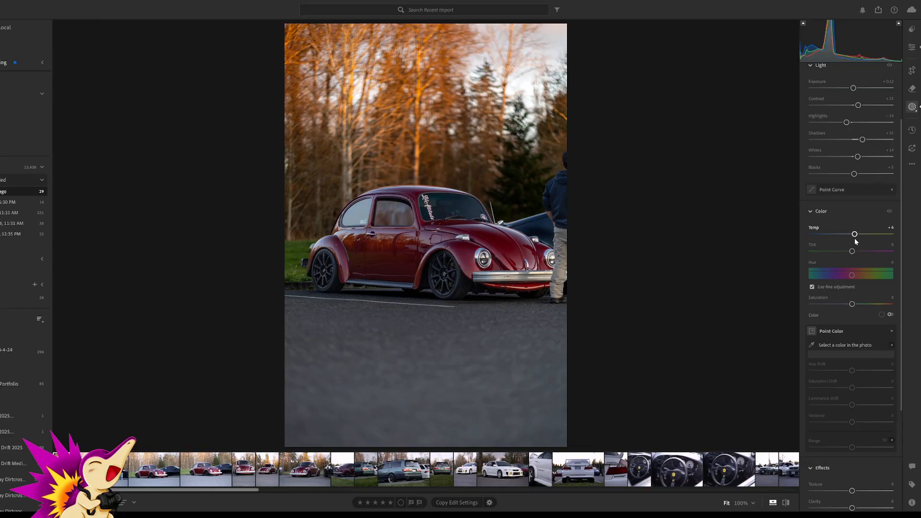
double_click(855, 235)
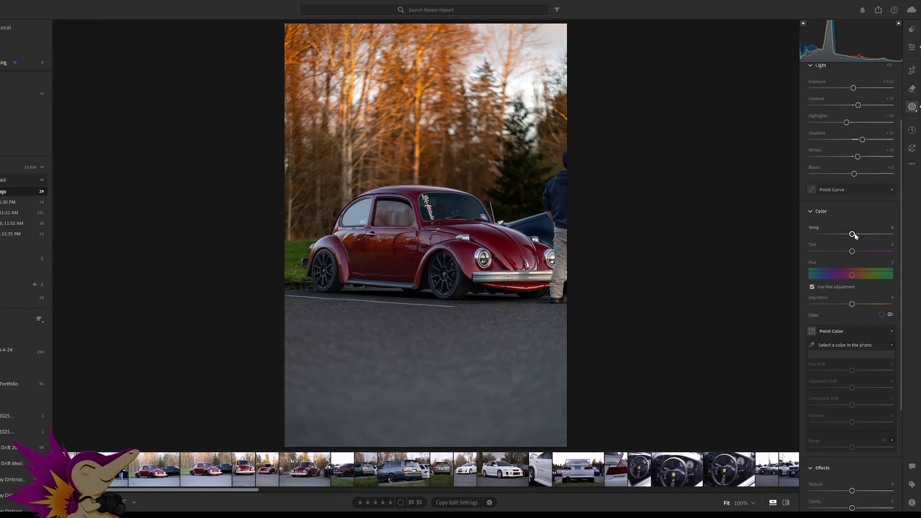
left_click_drag(855, 236, 854, 236)
scroll(849, 257, "down", 5)
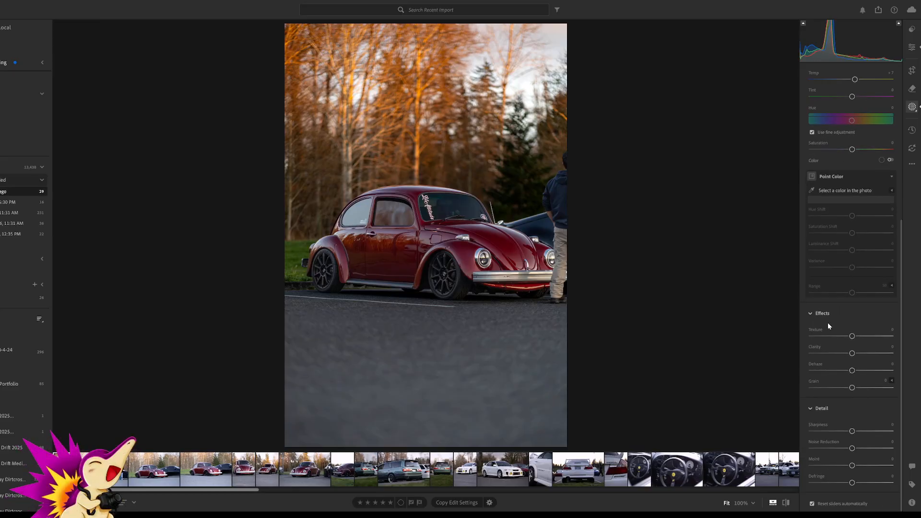
left_click_drag(852, 354, 857, 357)
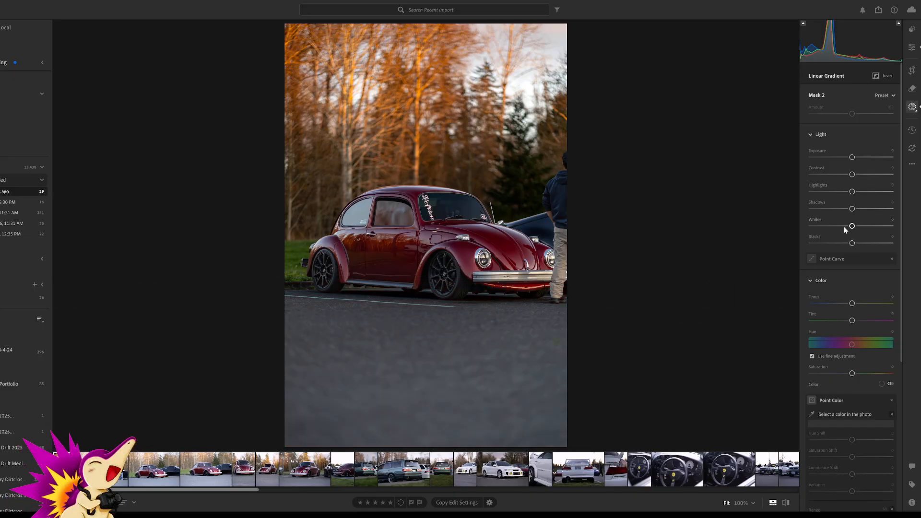
Darken the linear gradient mask over the foreground pavement by setting its exposure to -0.20
left_click_drag(856, 158, 849, 162)
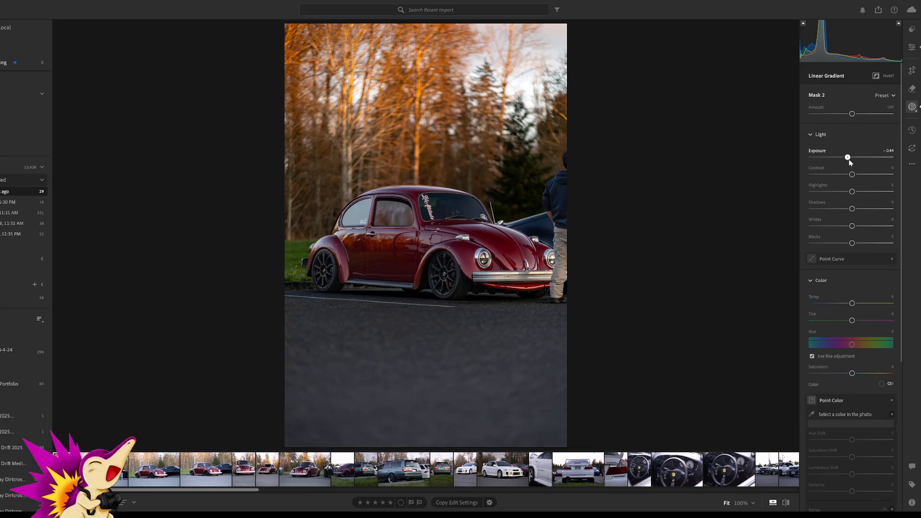
left_click_drag(849, 161, 850, 162)
left_click_drag(848, 159, 847, 159)
left_click_drag(847, 160, 850, 161)
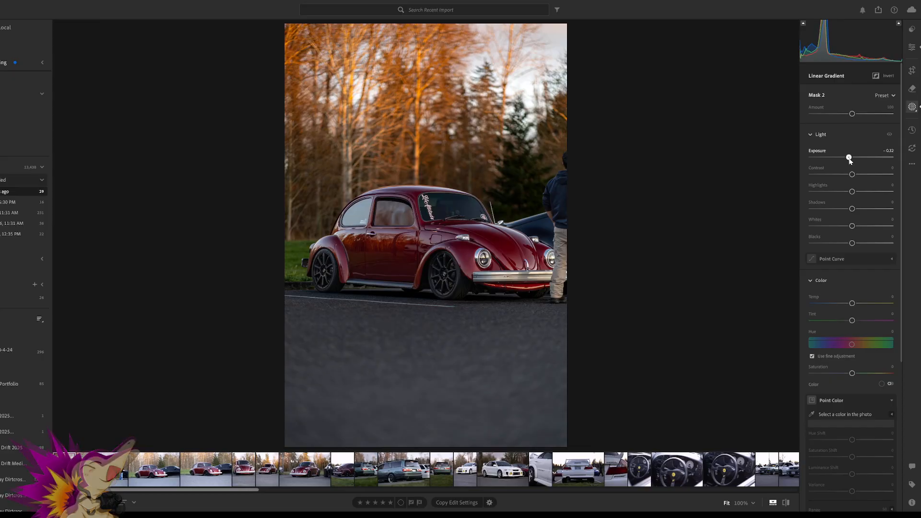
left_click_drag(850, 161, 850, 162)
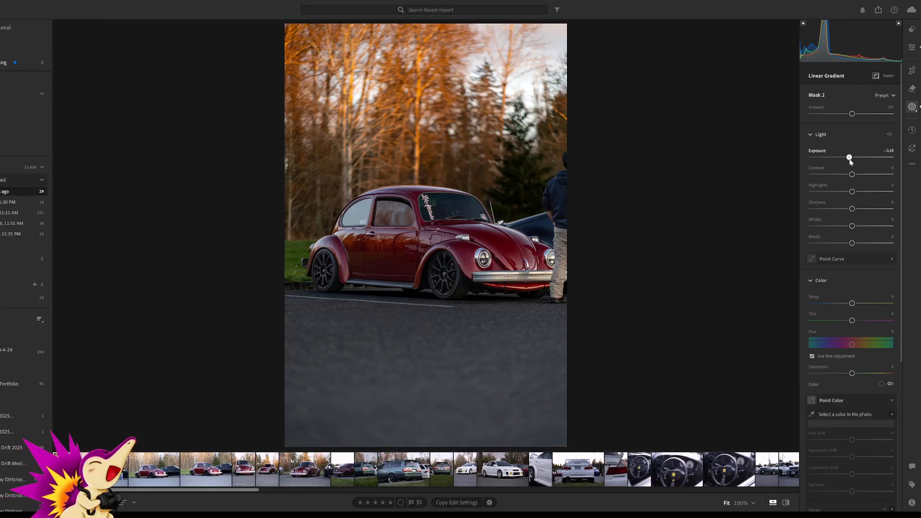
left_click_drag(850, 161, 851, 162)
Return to the general edit settings and compare the edited Beetle portrait with its original version
left_click(912, 46)
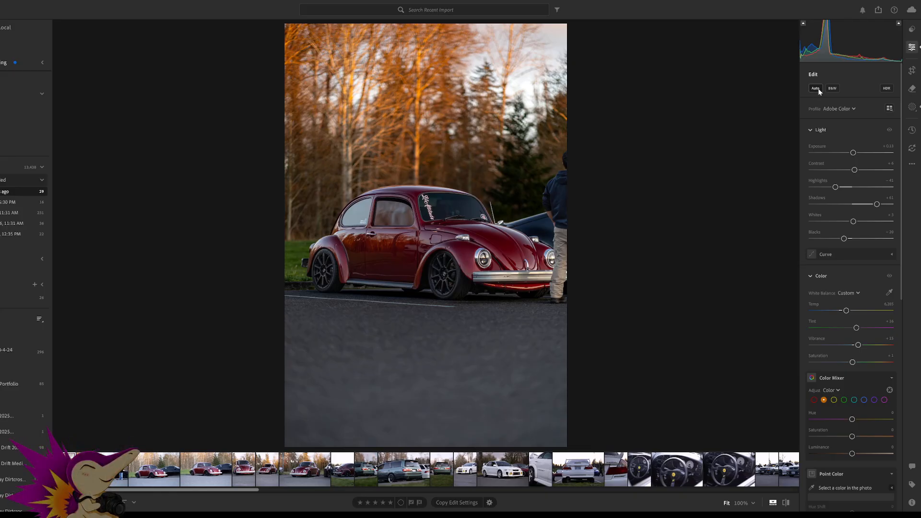
left_click(786, 502)
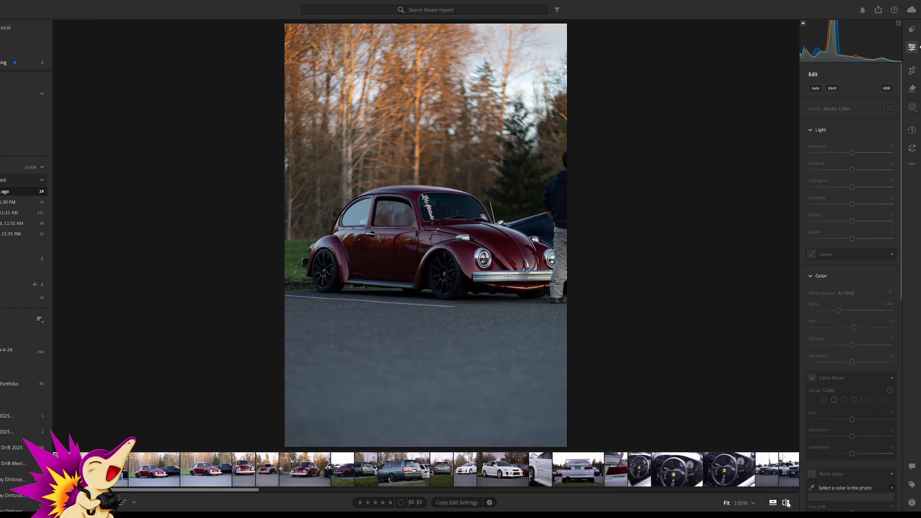
left_click(787, 503)
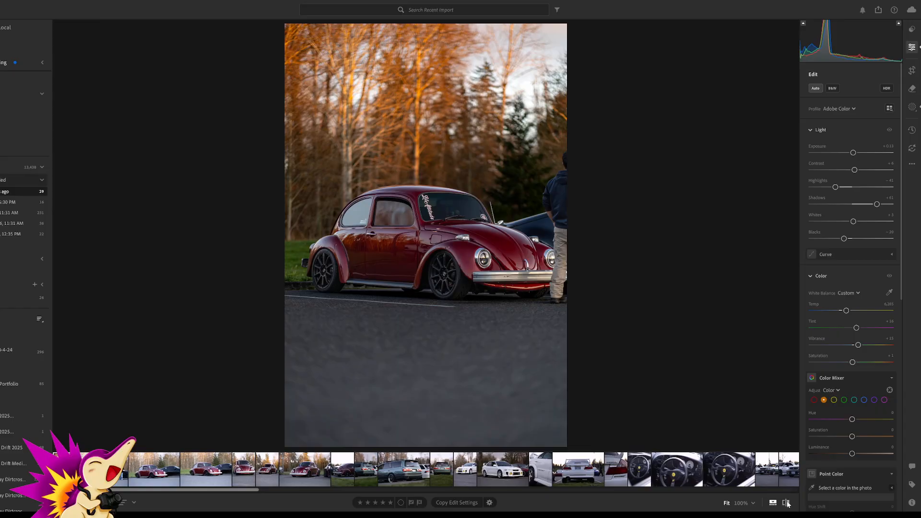
left_click(787, 502)
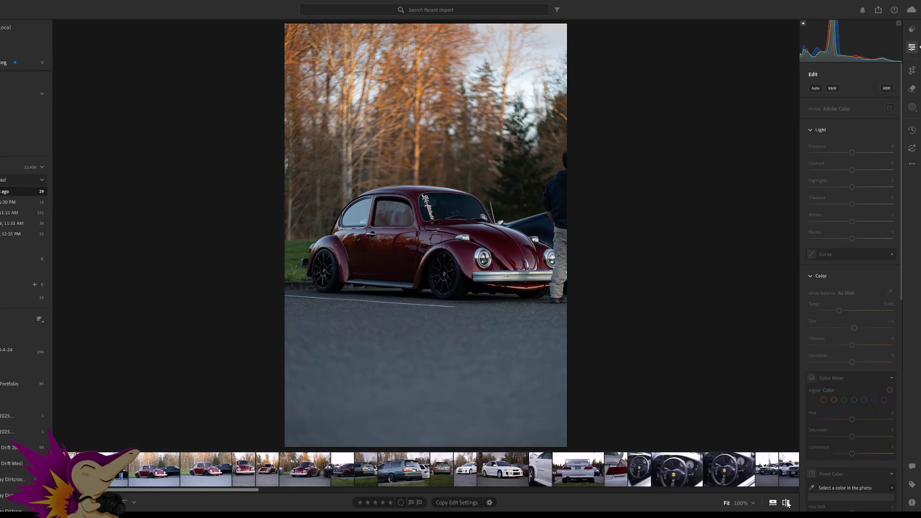
left_click(786, 503)
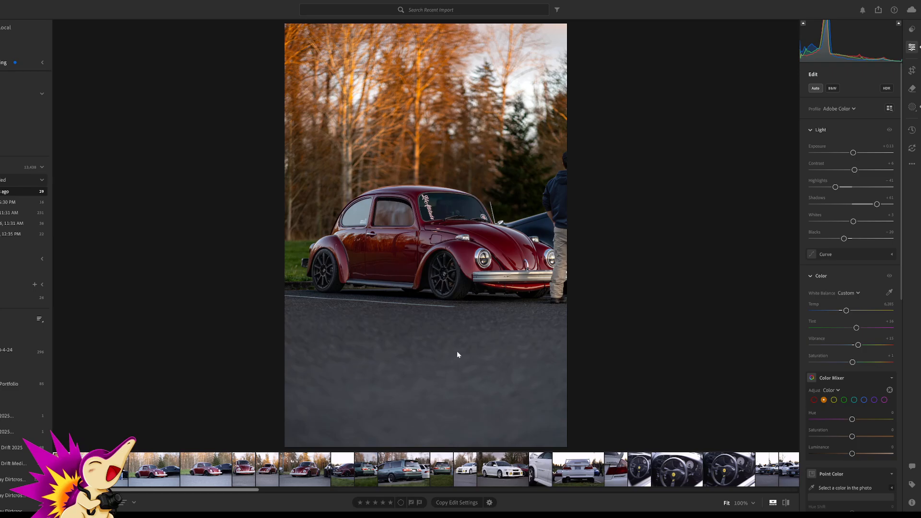
Copy the Beetle portrait's edit settings and paste them onto the landscape photo of the Beetle with three people beside it
key("ctrl+c")
key("Right")
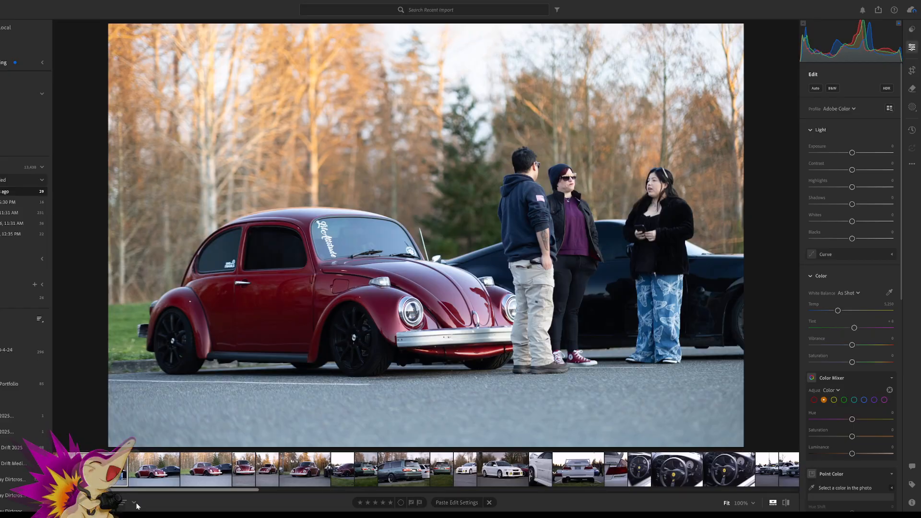
key("ctrl+v")
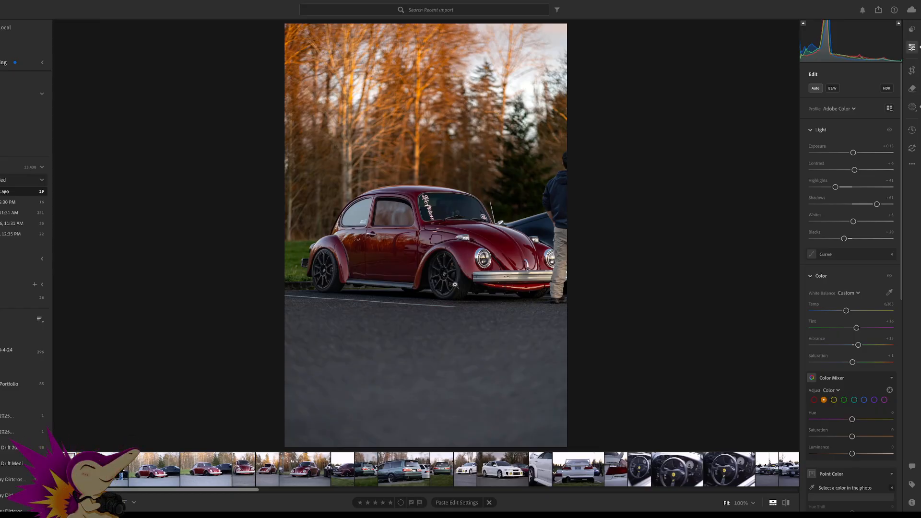
key("backslash")
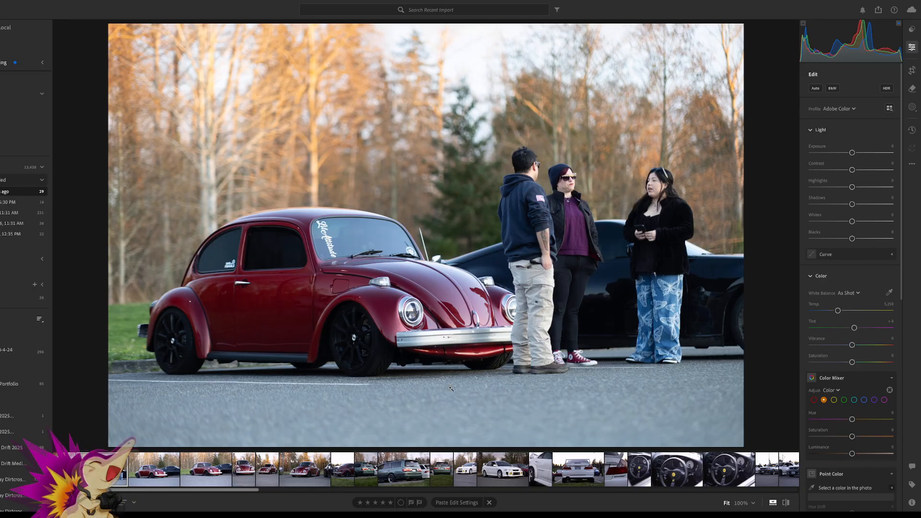
left_click(456, 502)
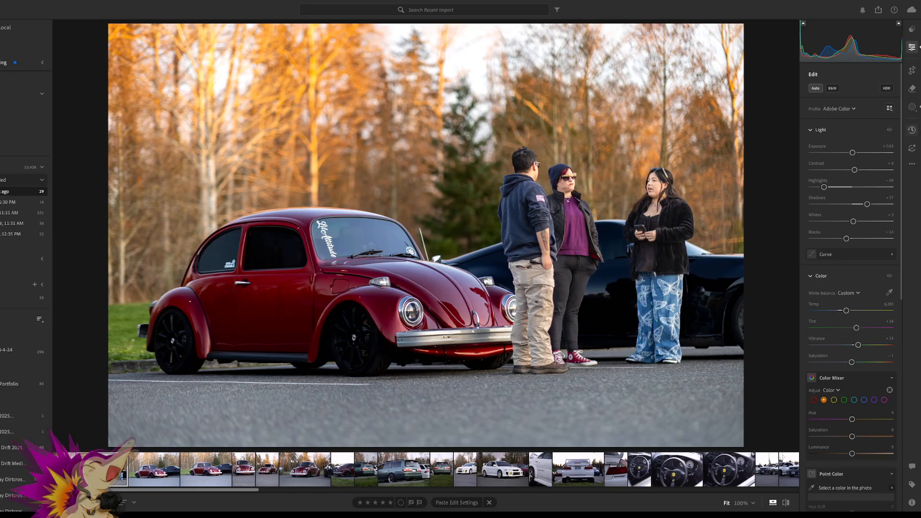
Add the Beetle to the pasted Subject mask by painting over it with object selection, and display the mask overlay
left_click(912, 114)
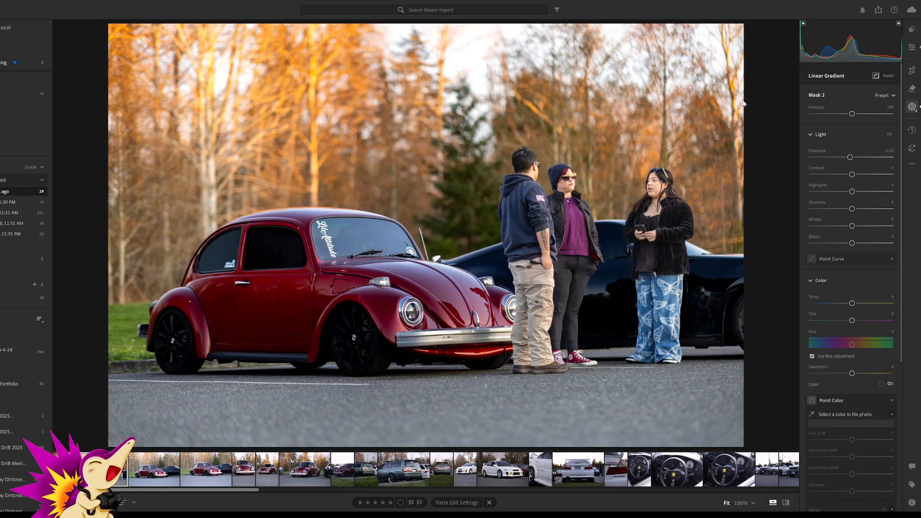
key("ctrl+z")
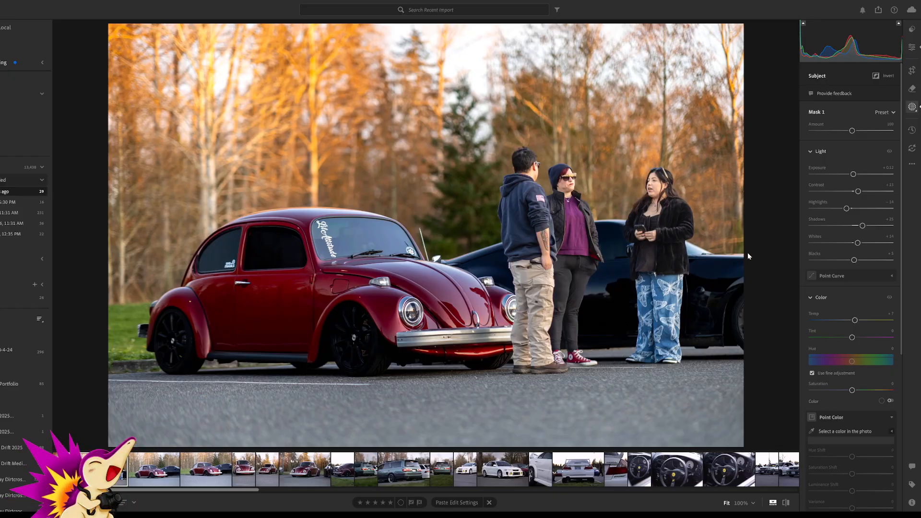
left_click(748, 225)
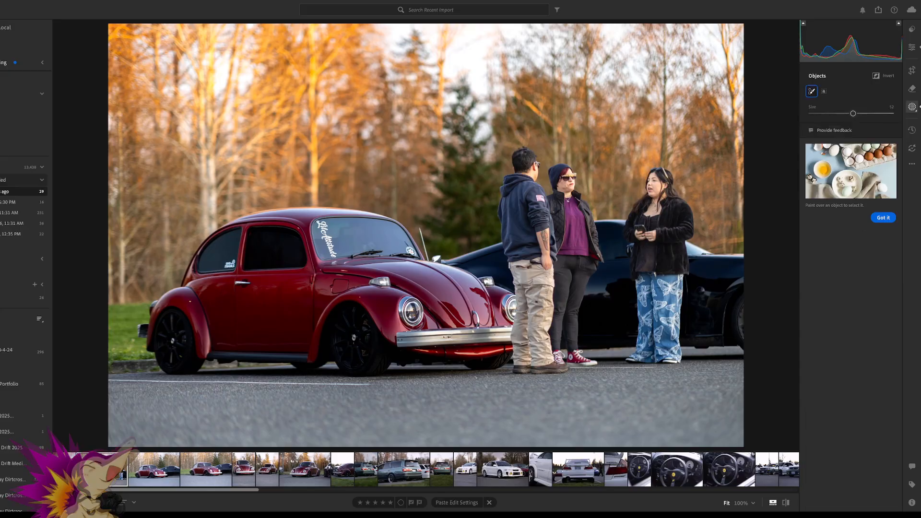
mouse_move(159, 345)
left_mouse_down()
mouse_move(198, 281)
mouse_move(242, 246)
mouse_move(410, 262)
mouse_move(454, 277)
mouse_move(483, 321)
mouse_move(262, 362)
mouse_move(234, 358)
mouse_move(272, 321)
mouse_move(359, 317)
mouse_move(323, 330)
left_mouse_up()
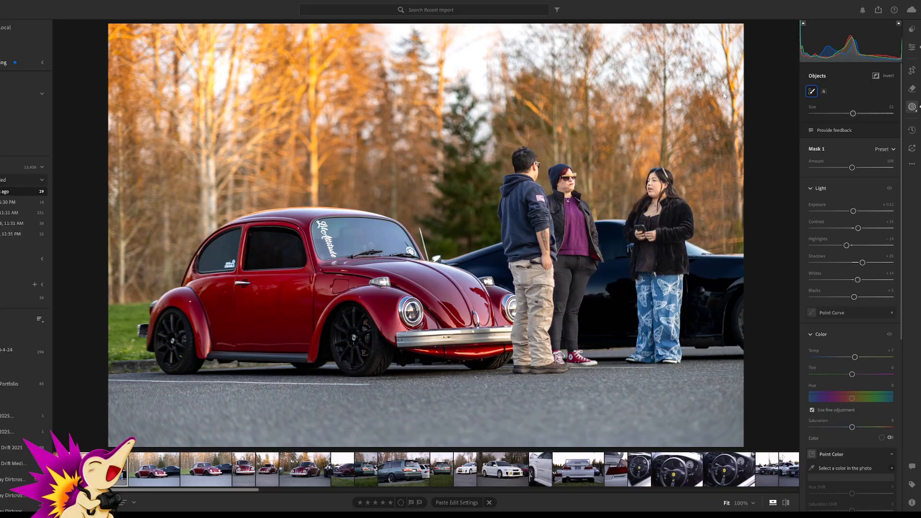
key("o")
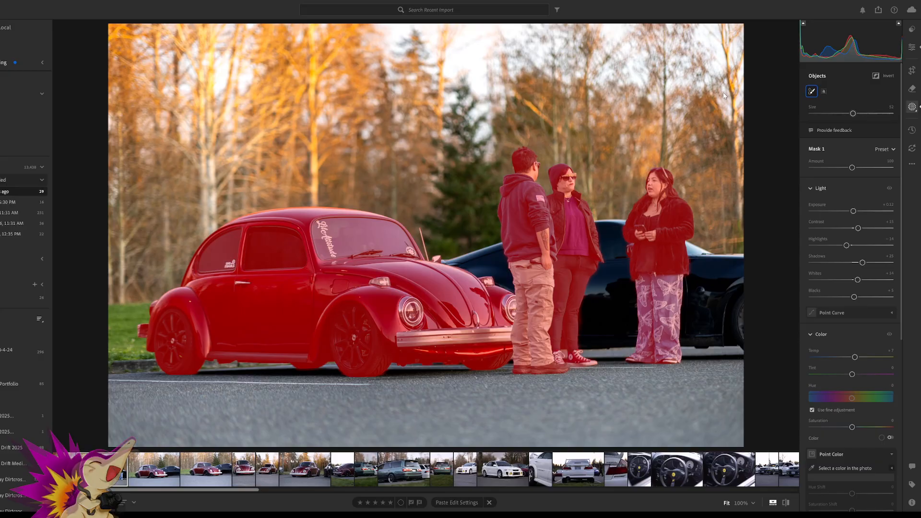
Hide the mask overlay and paint over the whole Beetle with object selection to correct the inverted background mask
key("o")
key("apostrophe")
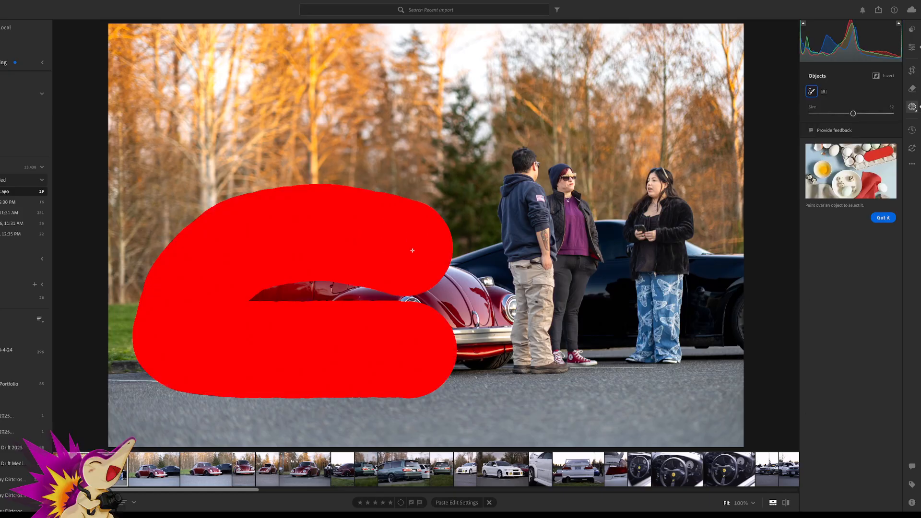
mouse_move(411, 249)
left_mouse_down()
mouse_move(431, 258)
mouse_move(479, 328)
left_mouse_up()
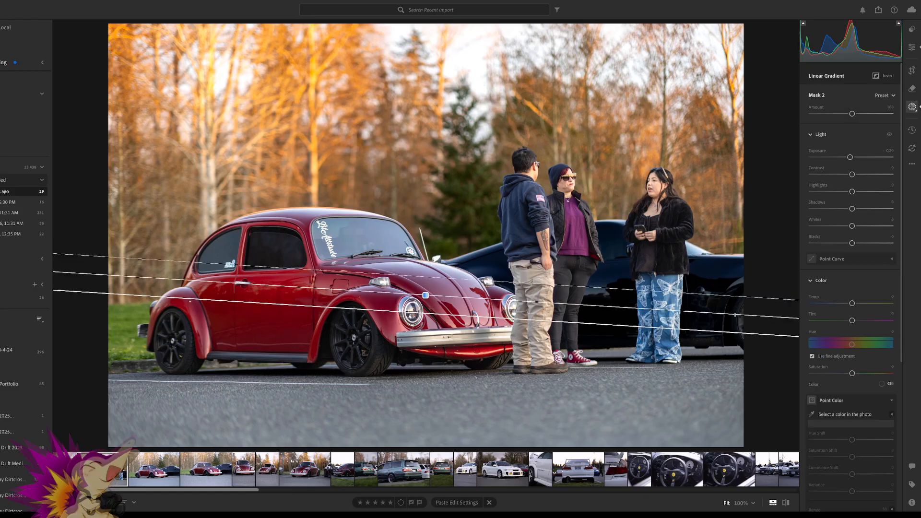
Level the linear gradient along the pavement and subtract the people and the Beetle from it with subject and object selection
left_click_drag(735, 316, 739, 295)
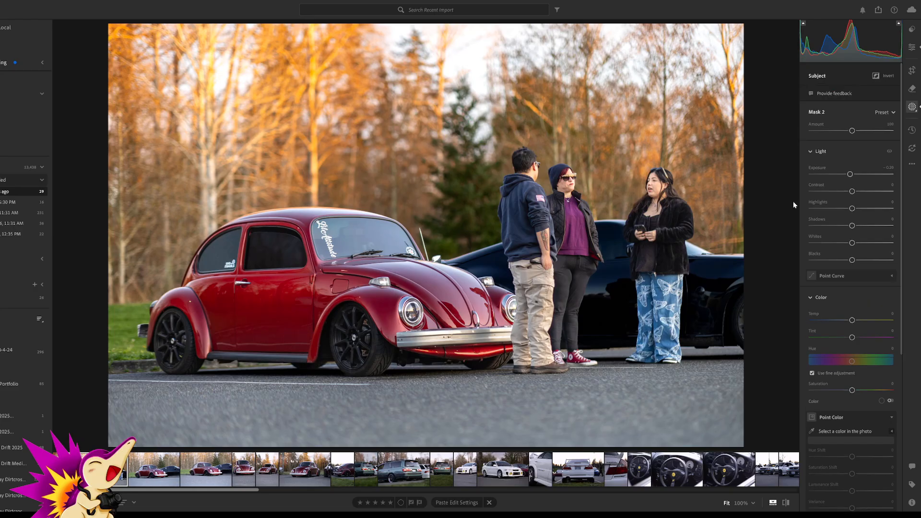
left_click_drag(521, 331, 216, 348)
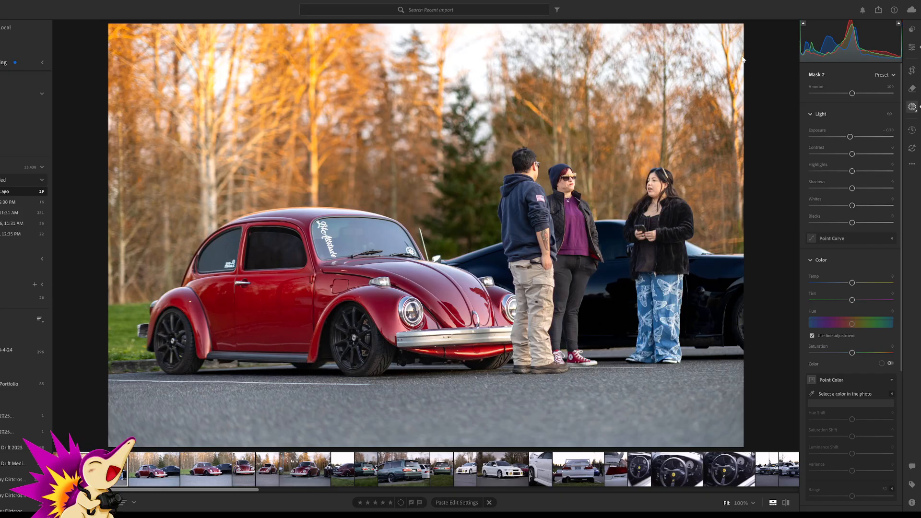
Lower the inverted background mask's exposure to about -0.44 and raise the Subject mask's shadows to +30
left_click(742, 59)
left_click_drag(852, 136, 846, 138)
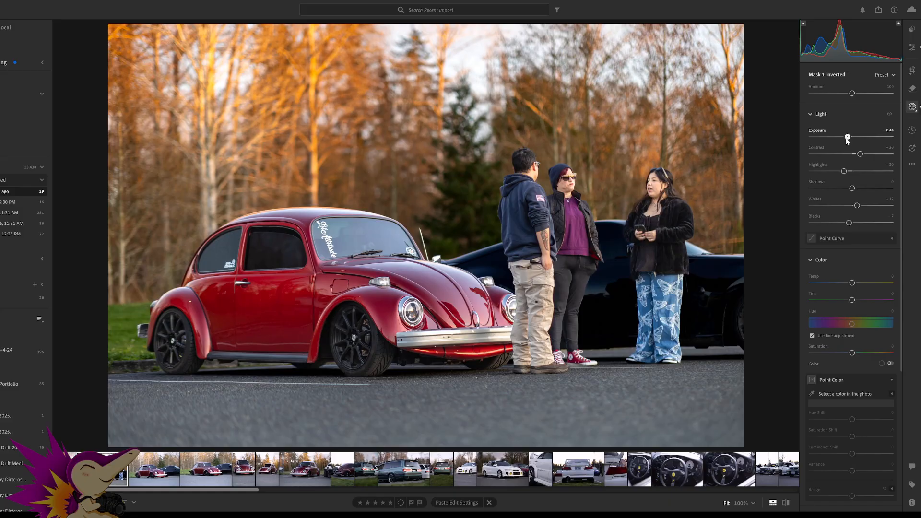
left_click_drag(848, 136, 848, 136)
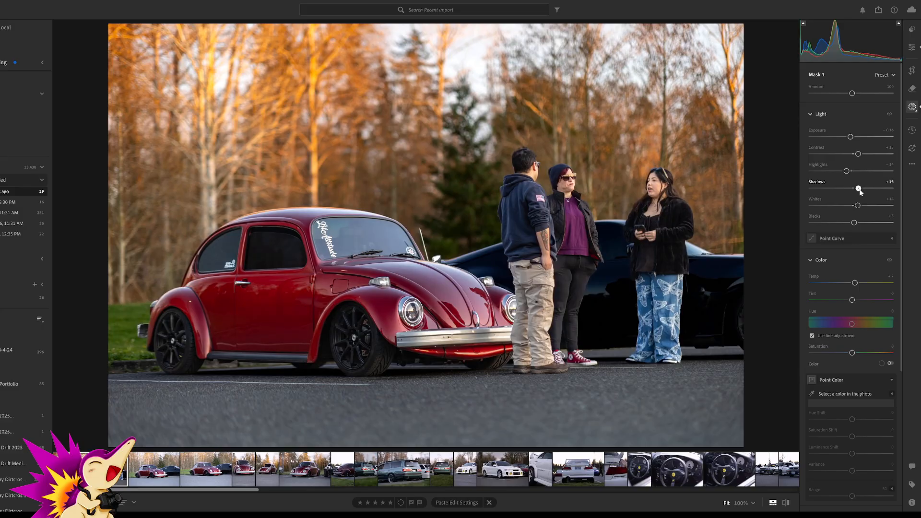
left_click_drag(860, 190, 866, 192)
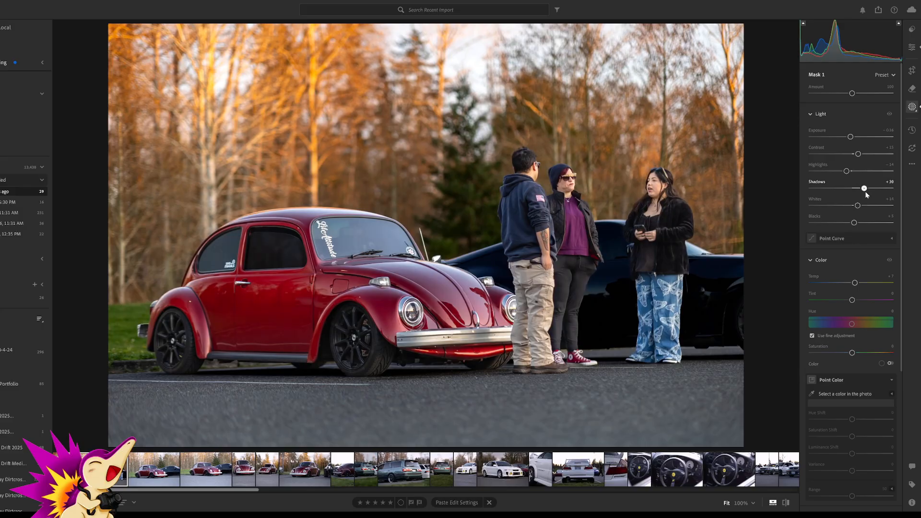
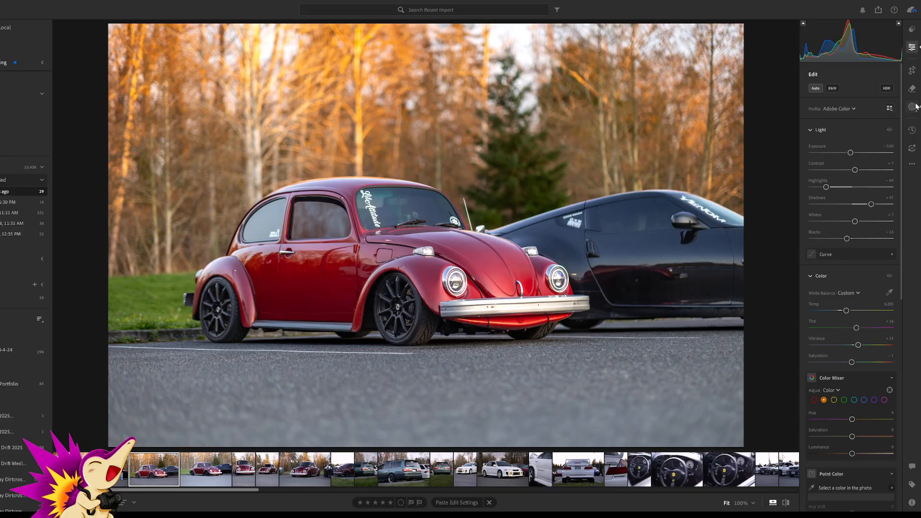
On the photo of the Beetle beside the black car, level the pasted linear gradient and set the inverted background mask's exposure to -0.28
left_click(914, 105)
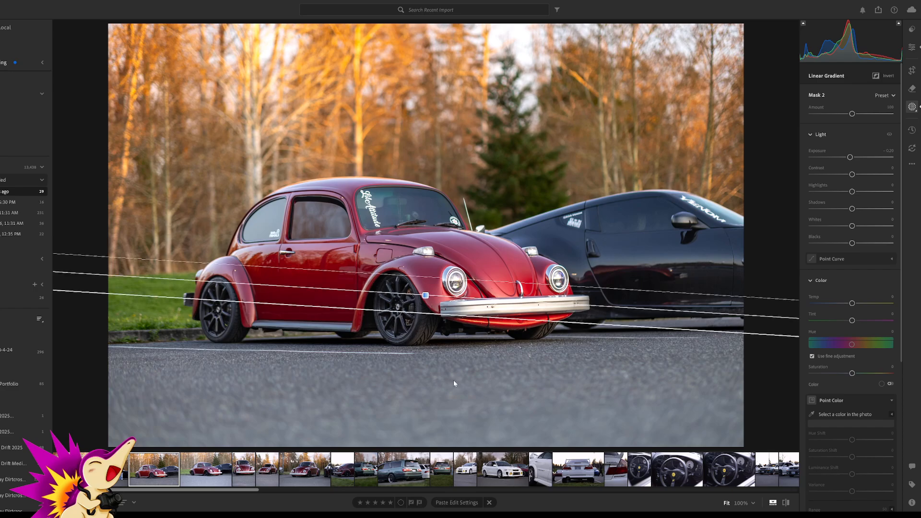
left_click_drag(645, 308, 644, 303)
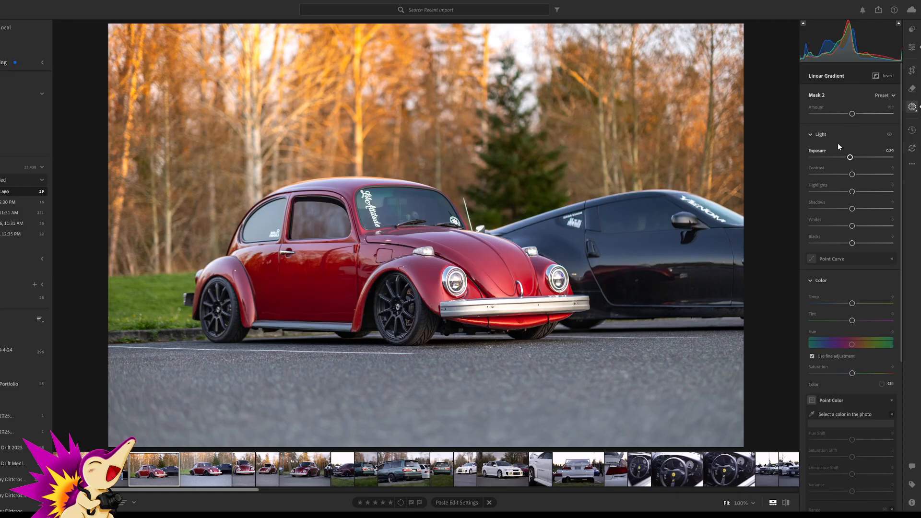
left_click(742, 102)
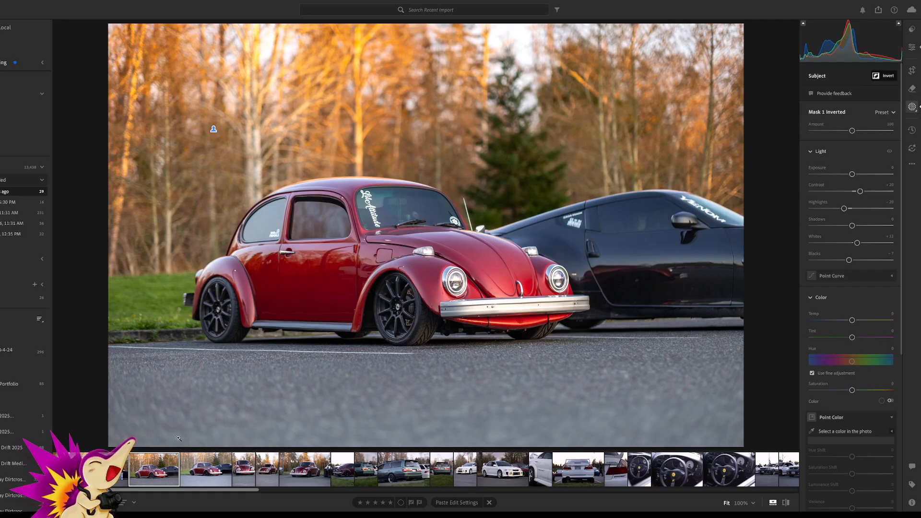
left_click(112, 466)
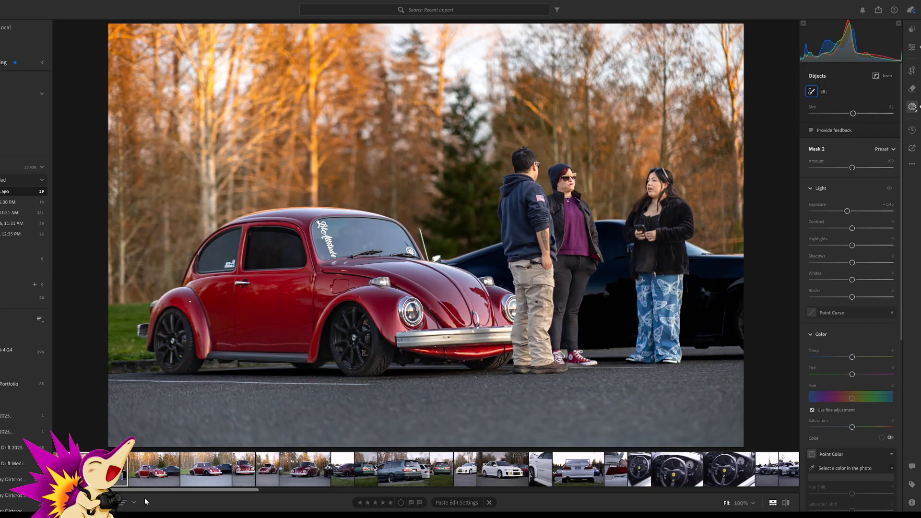
left_click(153, 473)
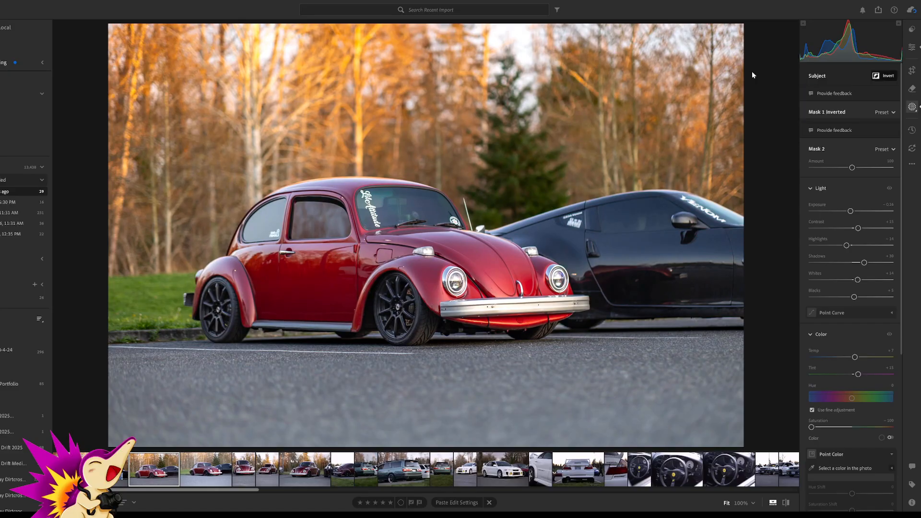
left_click_drag(851, 175, 849, 175)
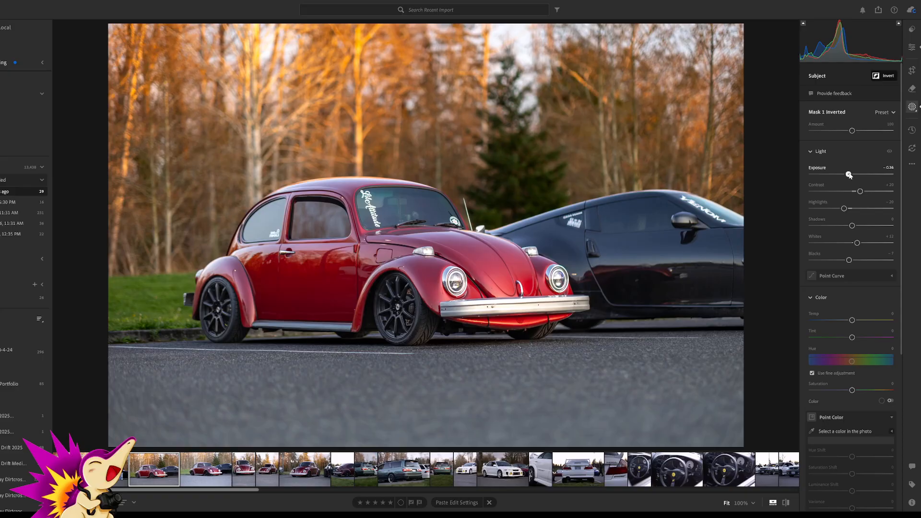
left_click_drag(849, 175, 849, 175)
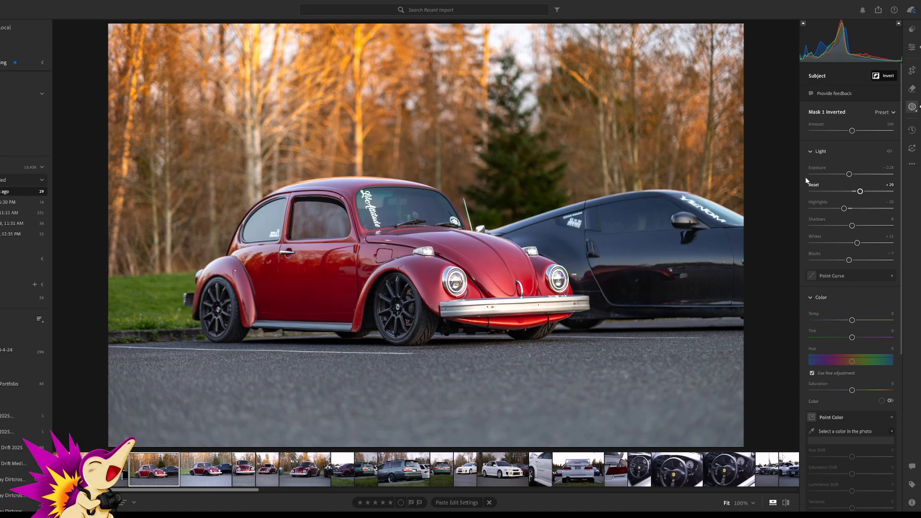
key("ctrl+z")
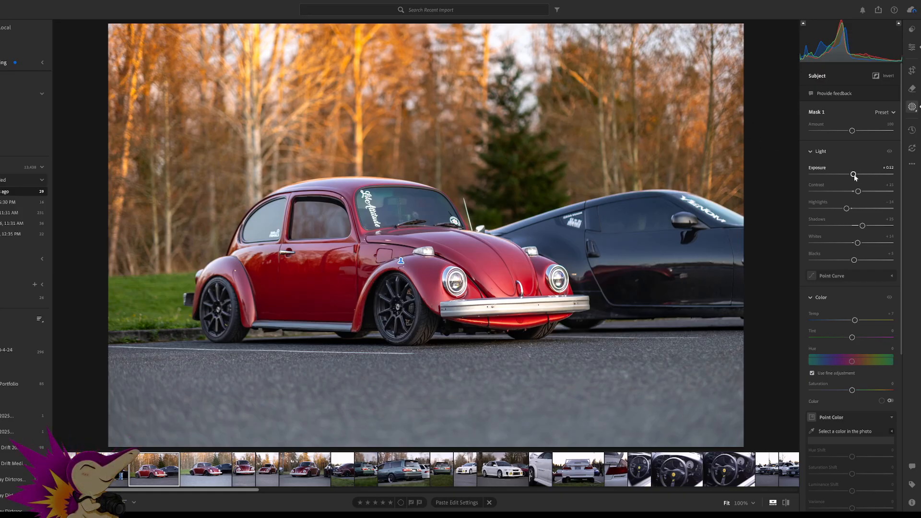
Reset the Subject mask's exposure to 0 and darken the pavement's linear gradient mask to an exposure of -0.68
left_click_drag(862, 226, 862, 229)
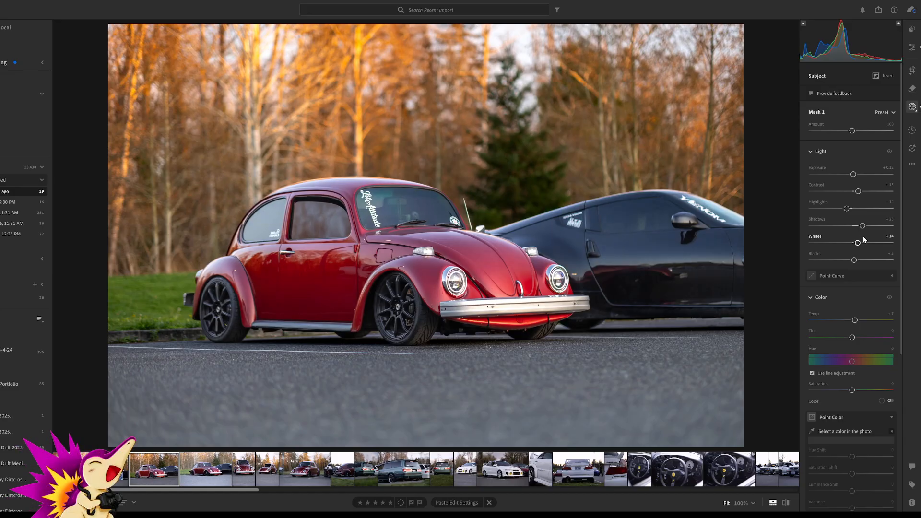
double_click(853, 175)
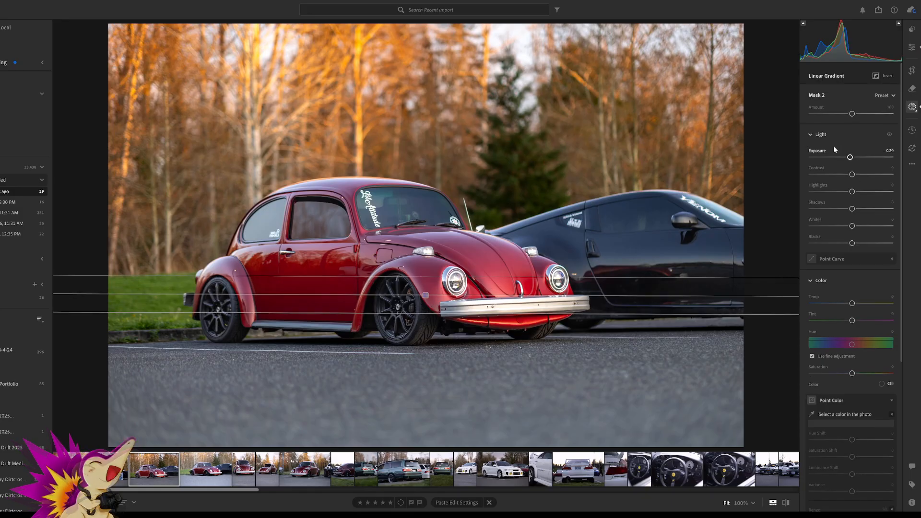
left_click_drag(851, 160, 846, 159)
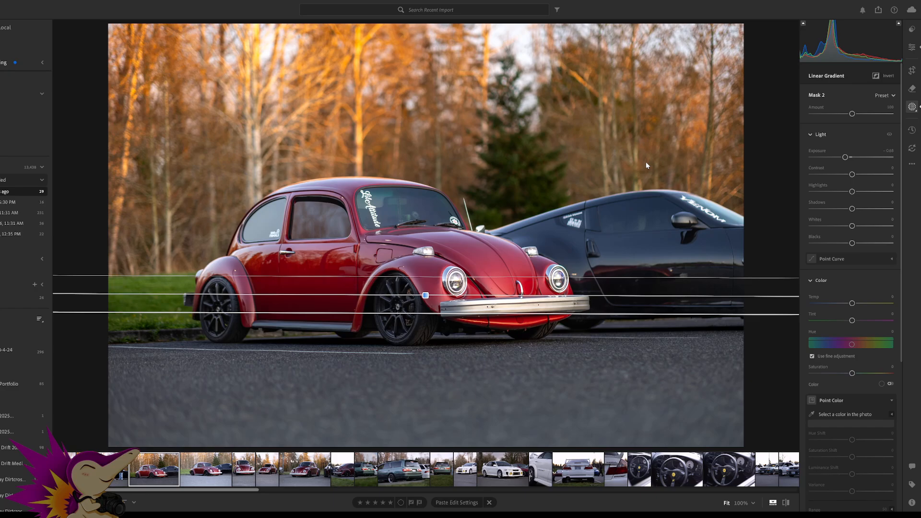
Return to the general edit settings, compare the photo with the neighbouring similar Beetle shot, and delete that unedited duplicate
key("e")
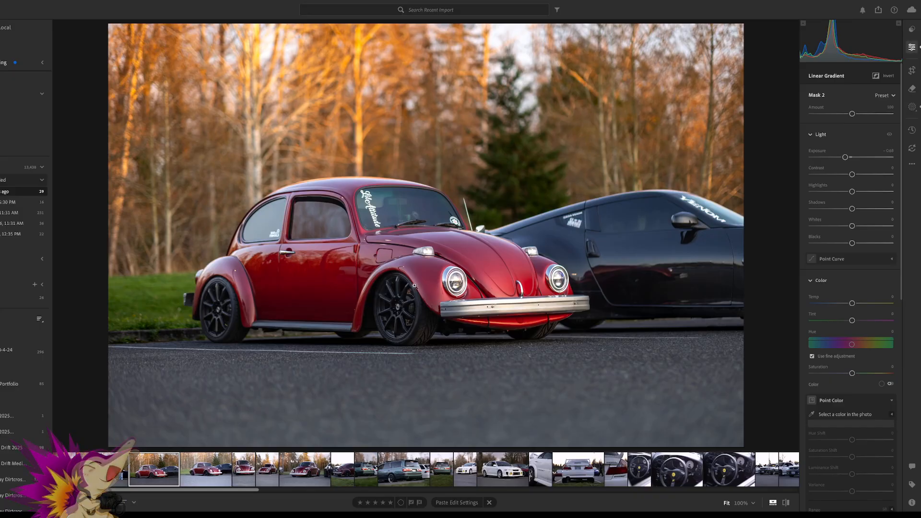
key("Right")
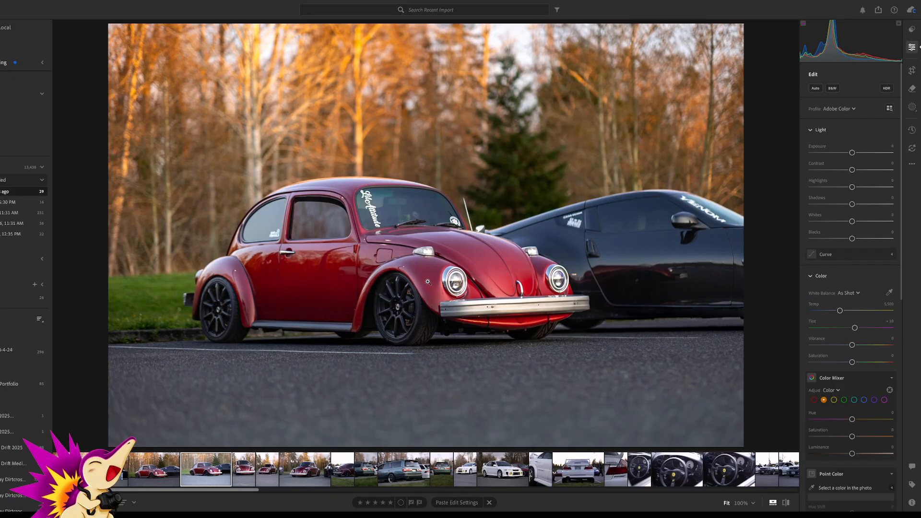
key("Left")
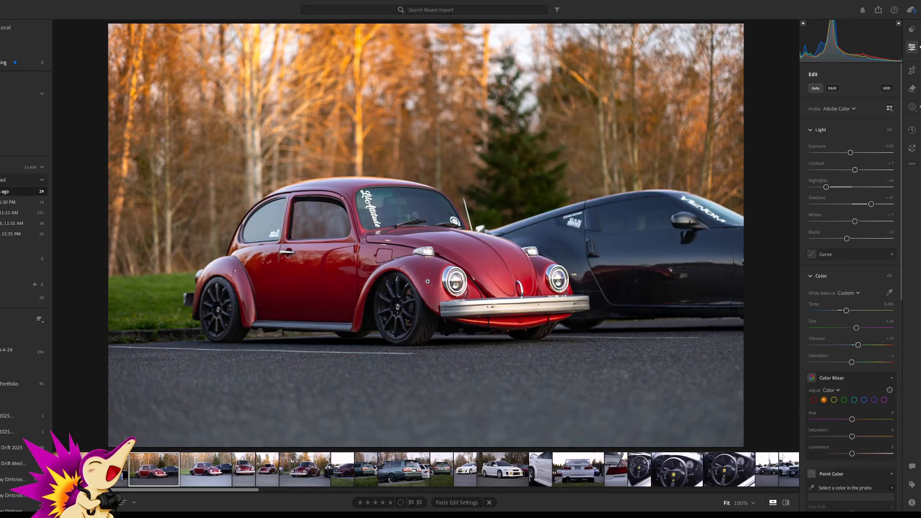
key("Right")
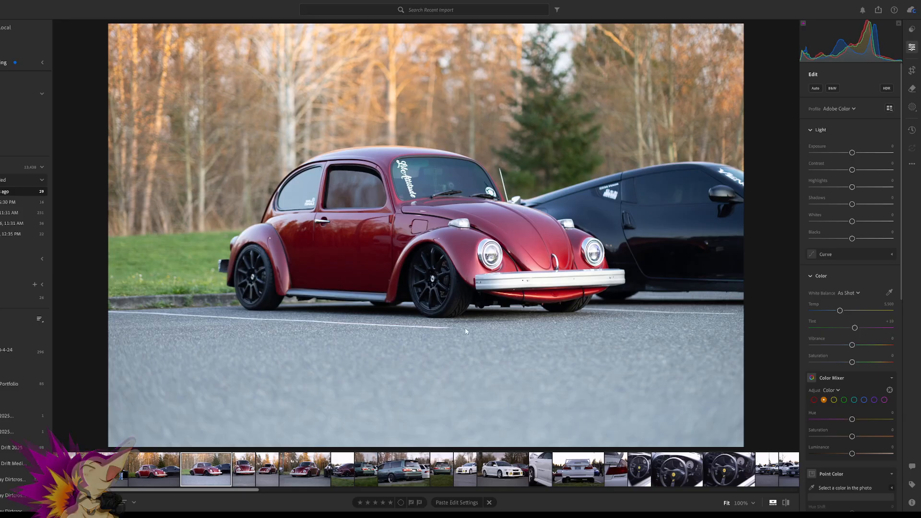
key("Delete")
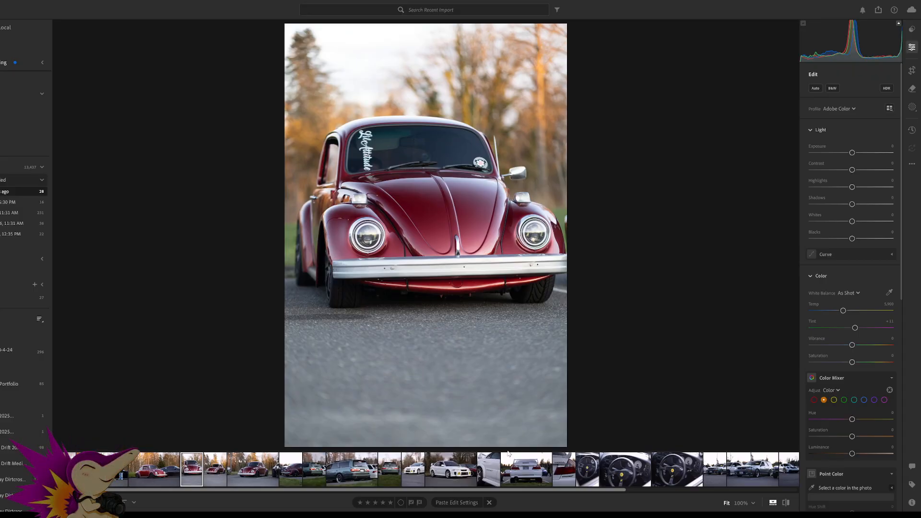
Paste the edit settings onto the front-view Beetle portrait and set its inverted background mask's exposure to -0.36
left_click(476, 503)
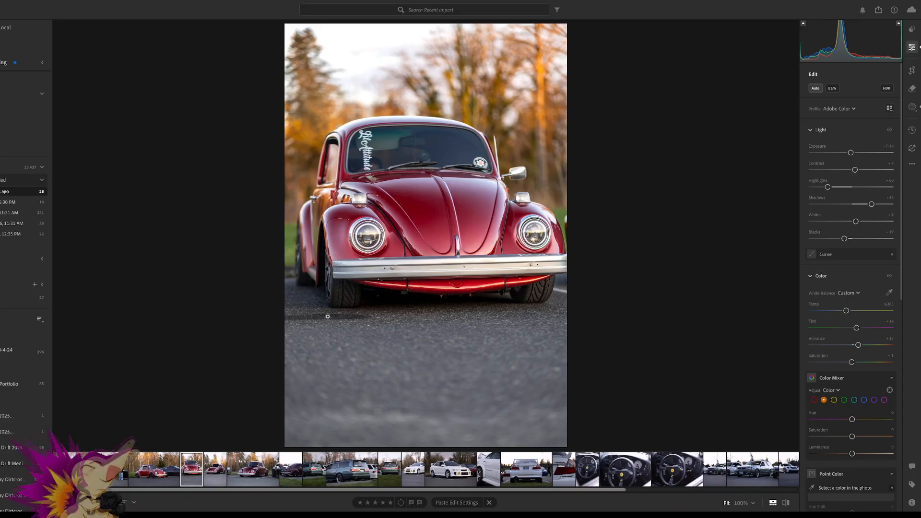
left_click(912, 107)
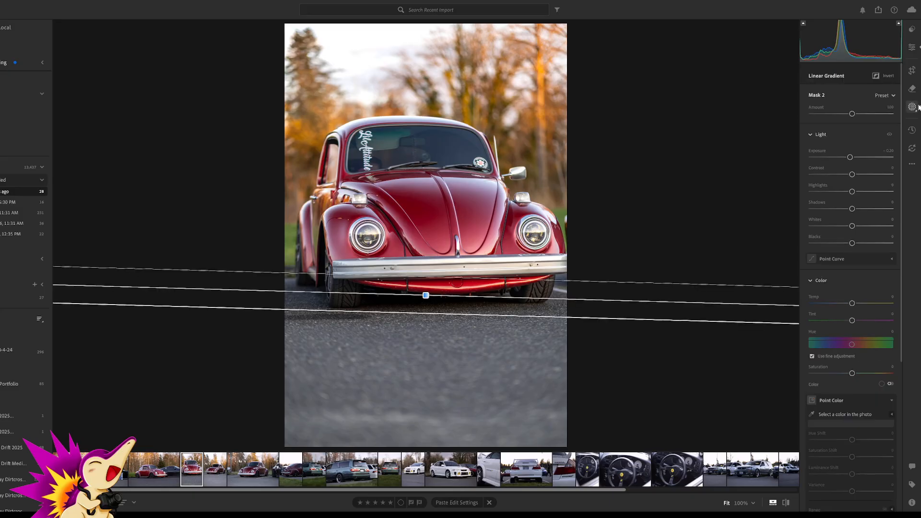
left_click(746, 94)
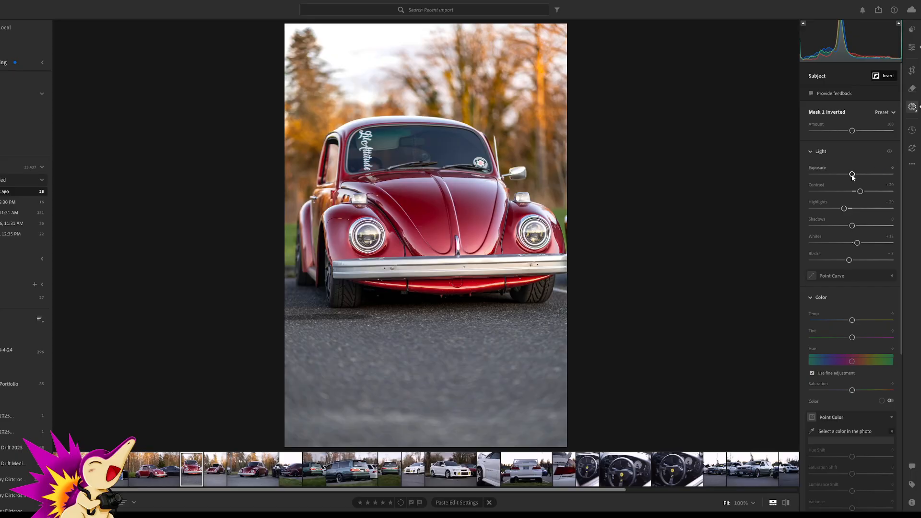
left_click_drag(852, 176, 850, 177)
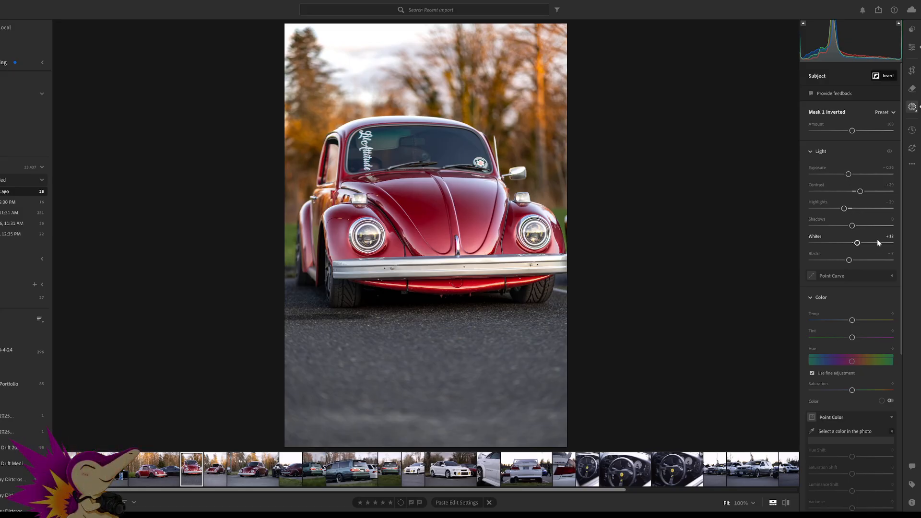
In the portrait's Subject mask, reset exposure and blacks to 0, set shadows to +19 and whites to -6
left_click(738, 119)
double_click(853, 175)
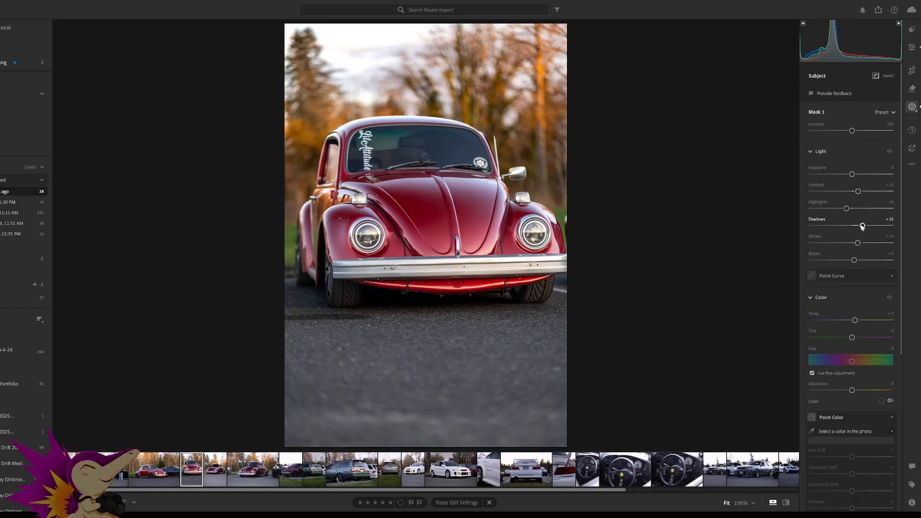
left_click_drag(862, 226, 860, 226)
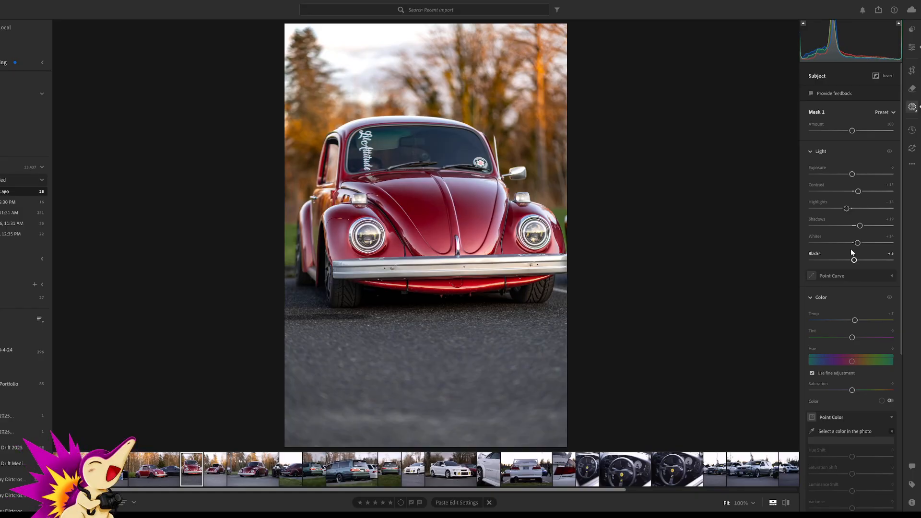
double_click(852, 242)
left_click_drag(852, 244, 852, 260)
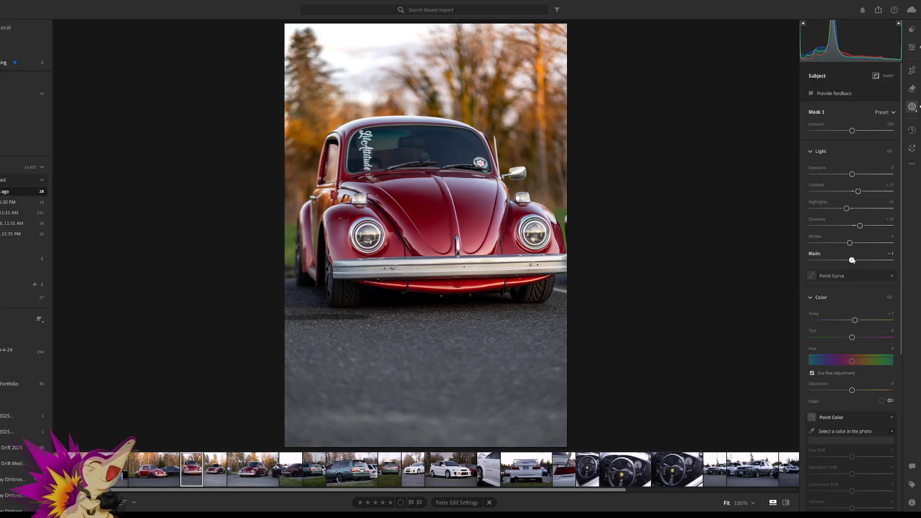
double_click(852, 260)
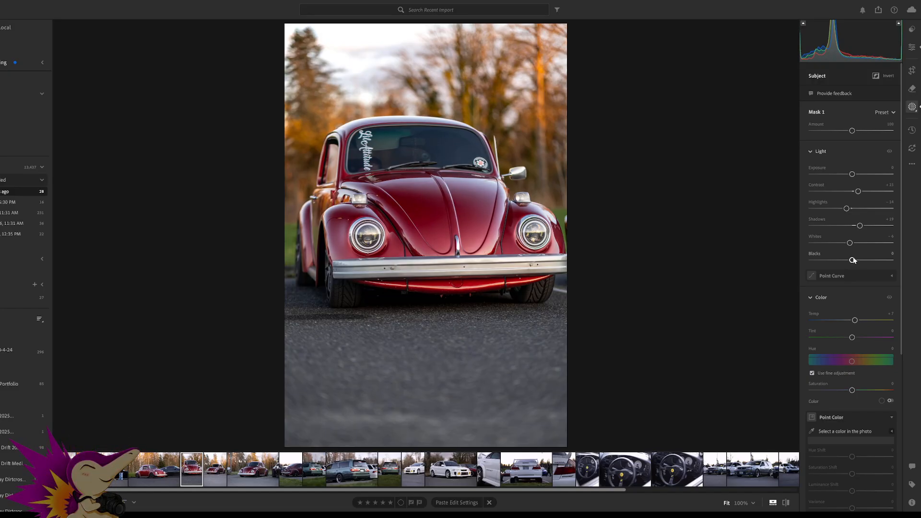
Set the Subject mask's highlights to -16 and lower its exposure to -0.44
double_click(848, 211)
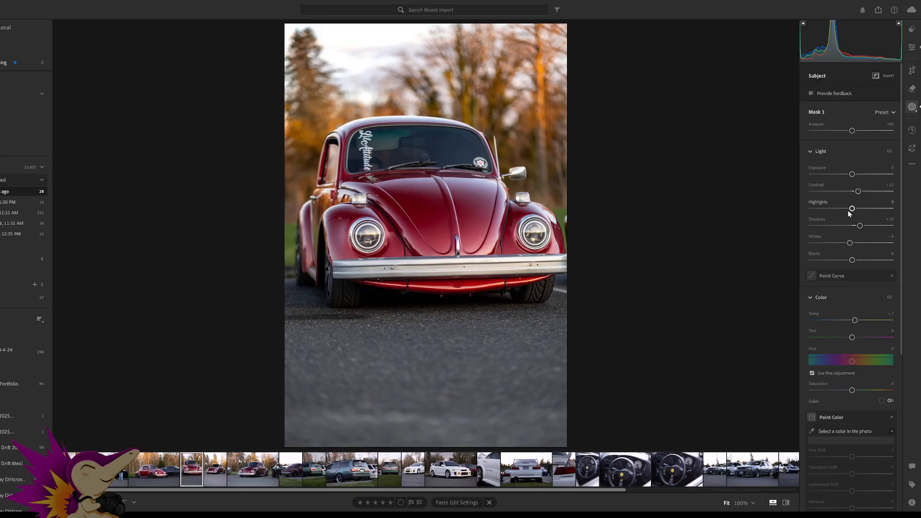
left_click_drag(852, 209, 845, 209)
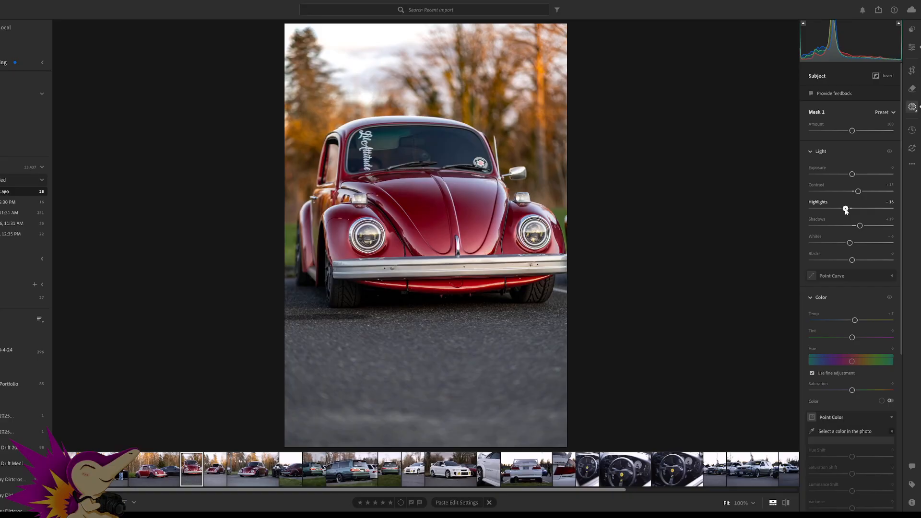
left_click_drag(852, 174, 849, 177)
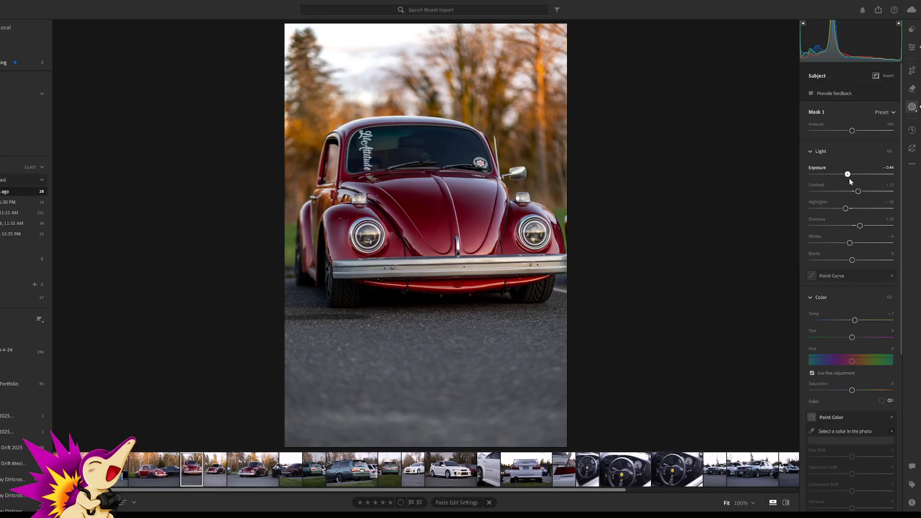
Fine-tune the exposure of the front-view Beetle's Subject mask and set its shadows to +25
left_click_drag(850, 180, 850, 179)
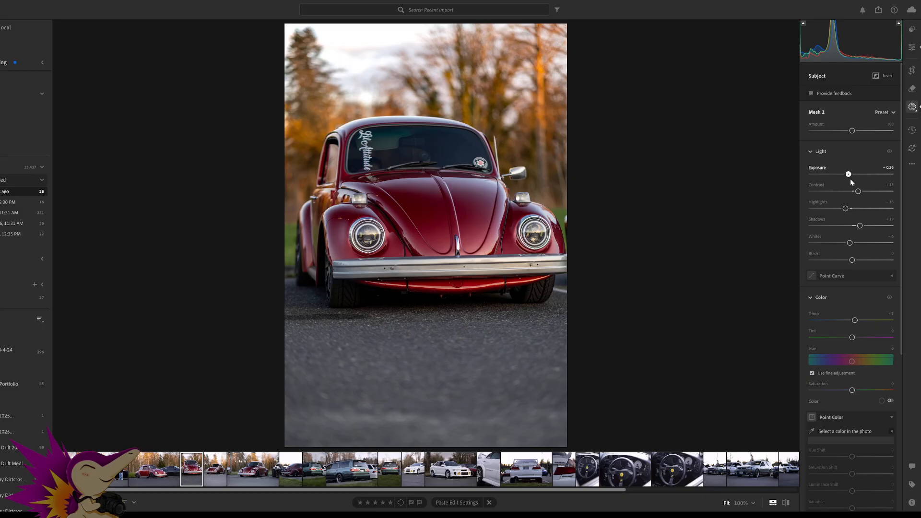
left_click_drag(851, 179, 849, 180)
left_click_drag(860, 226, 862, 226)
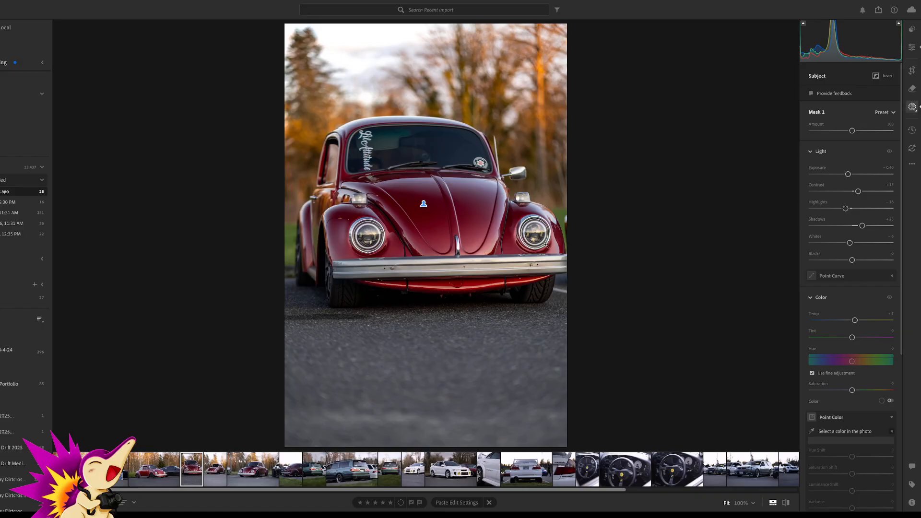
Add a linear gradient mask over the asphalt with exposure -0.44 and compare the edited portrait with its original
key("l")
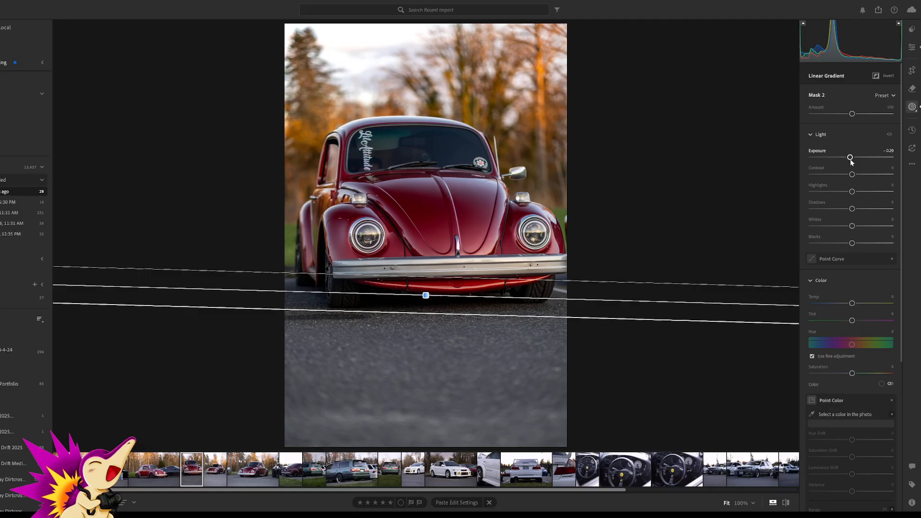
left_click_drag(851, 162, 848, 162)
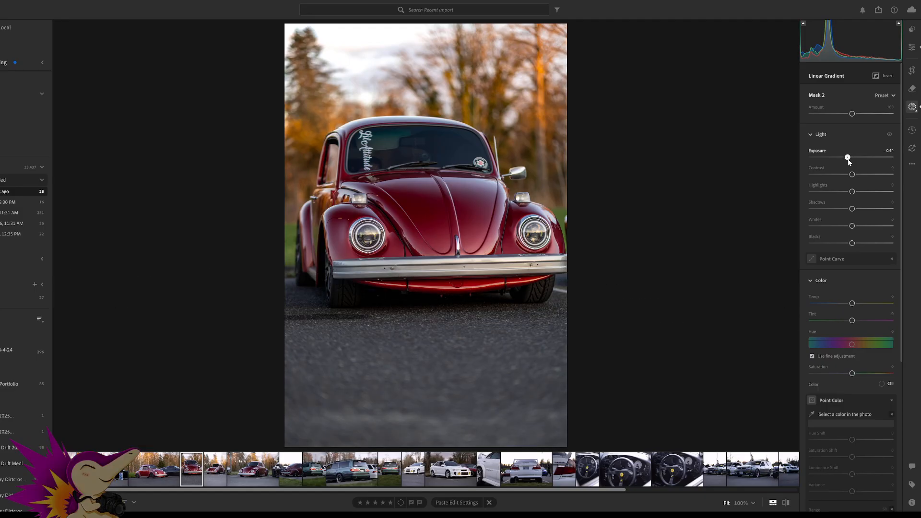
left_click(912, 48)
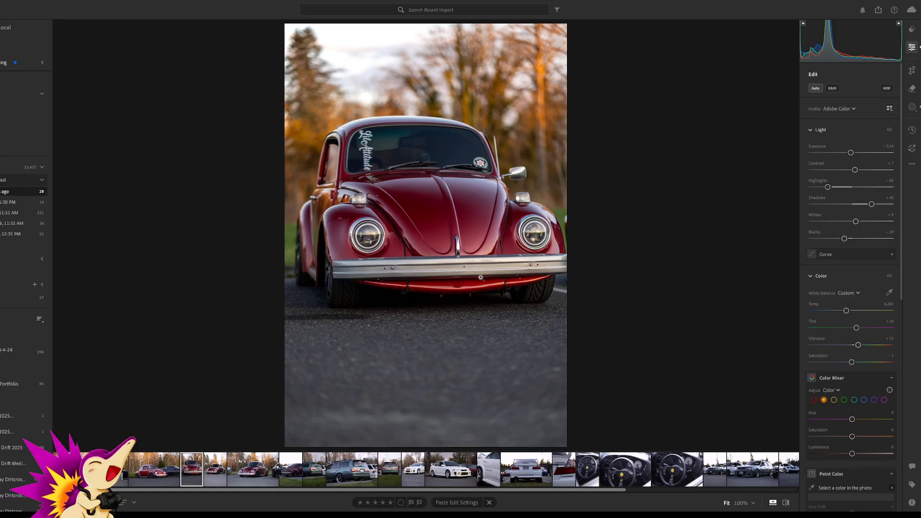
key("backslash")
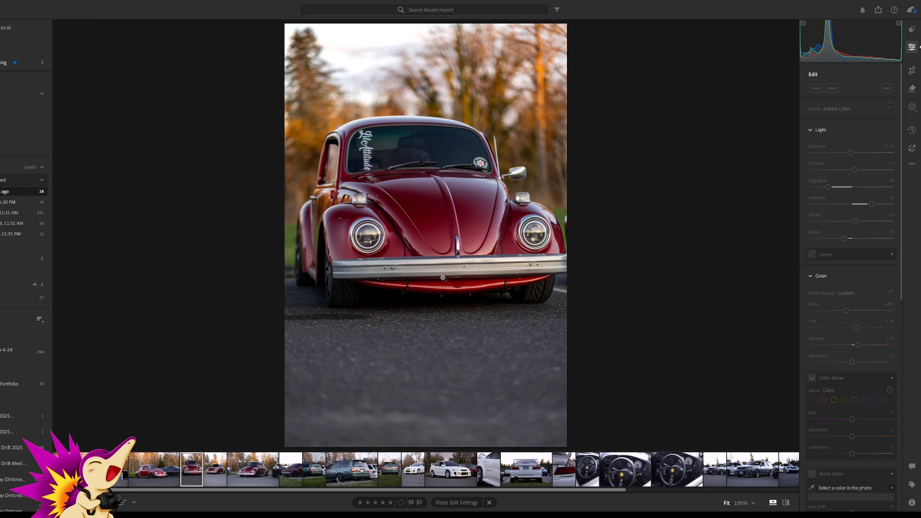
Paste the edit settings onto the next three-quarter Beetle portrait and slightly raise its inverted background mask's exposure
key("Right")
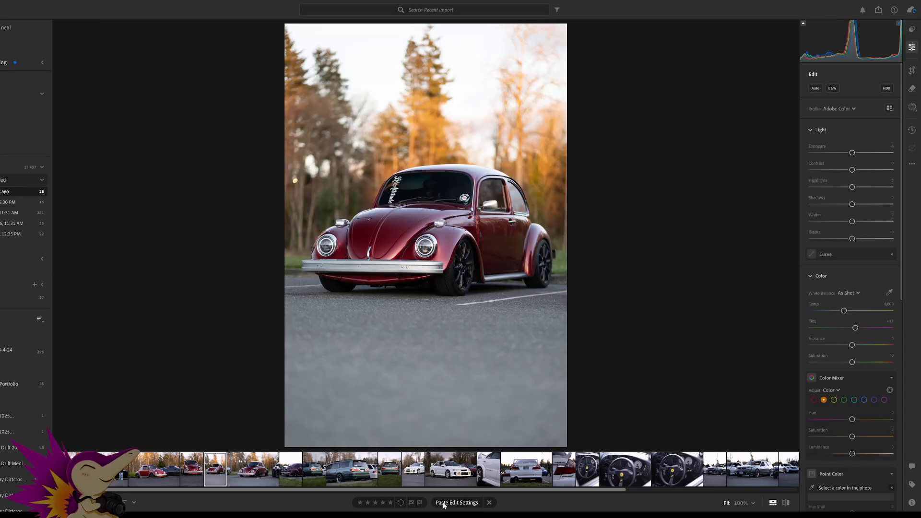
left_click(444, 503)
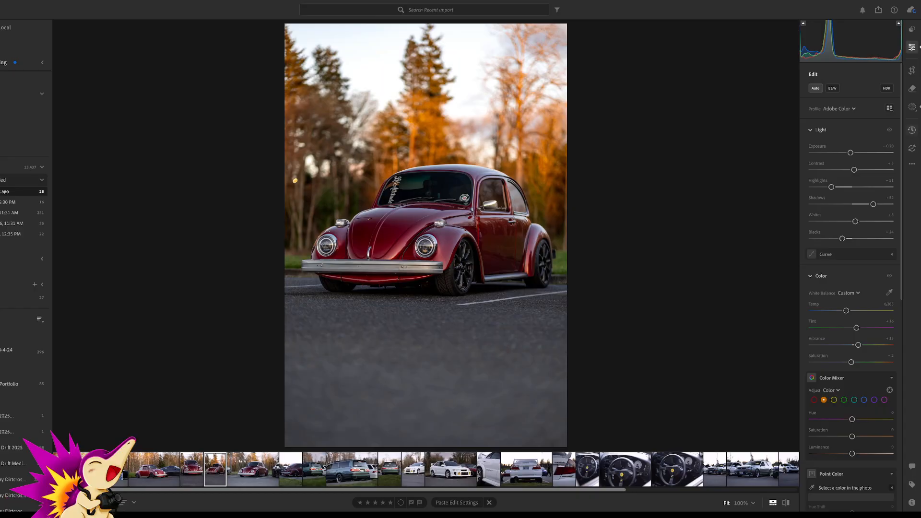
left_click(913, 107)
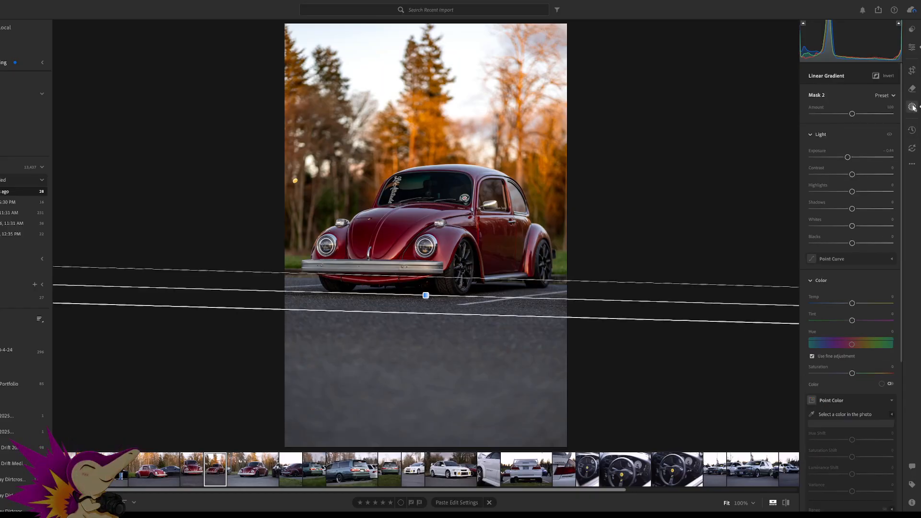
left_click(738, 98)
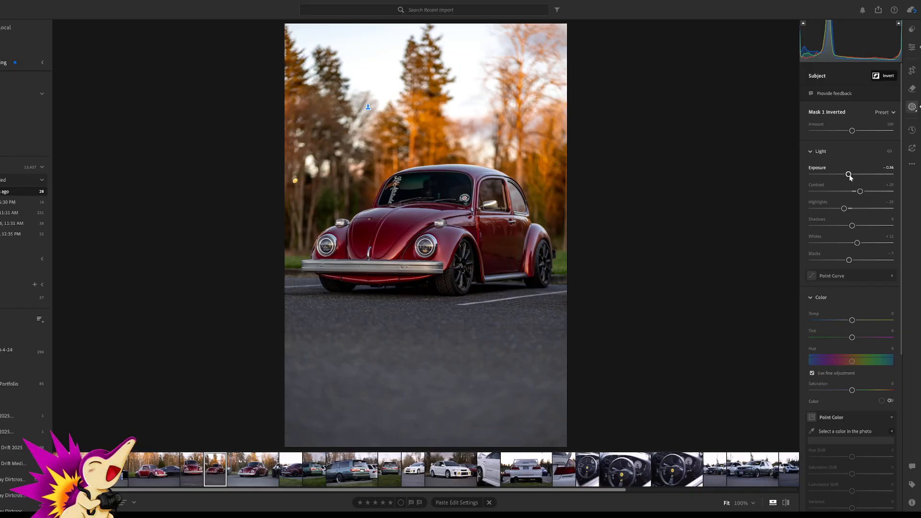
left_click_drag(849, 174, 850, 177)
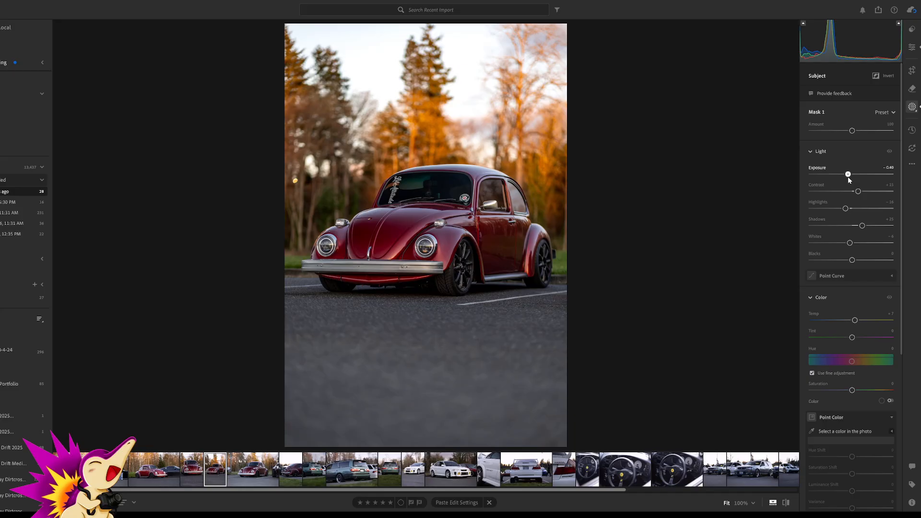
Raise the Subject mask's exposure slightly, keep the asphalt gradient's exposure at -0.44, and return to the general edit settings
left_click_drag(847, 177, 850, 177)
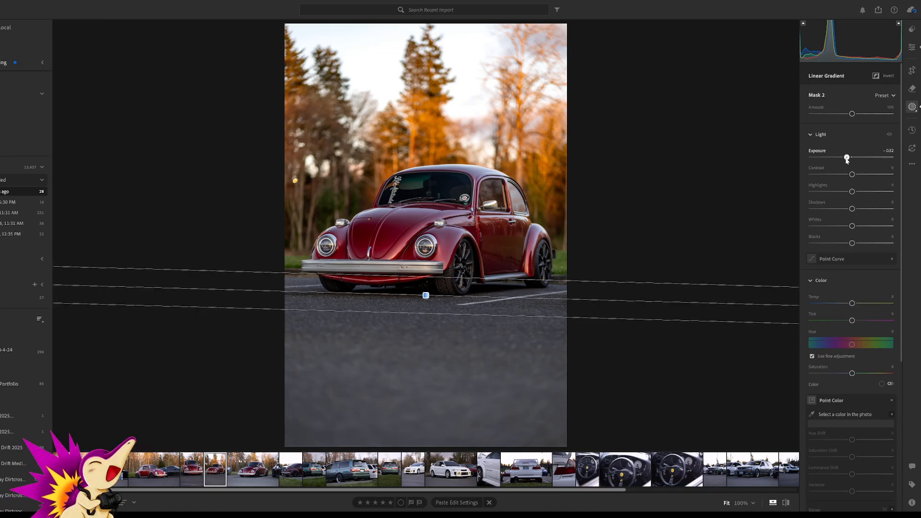
left_click_drag(847, 160, 847, 161)
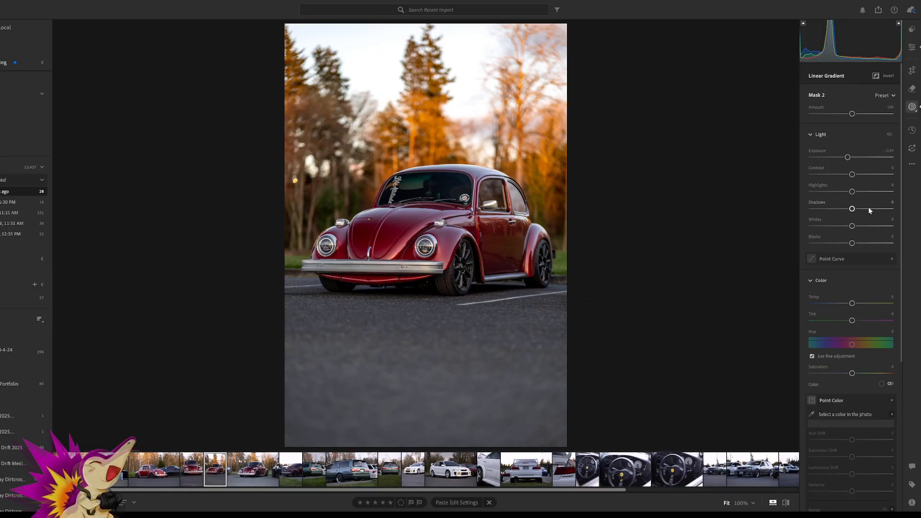
left_click(913, 50)
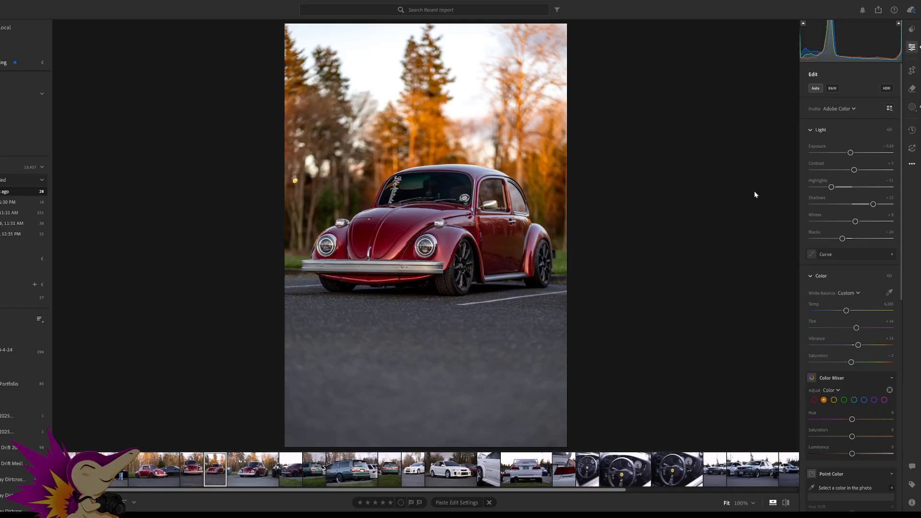
In the landscape Beetle photo, erase the lamp post and white car behind the Beetle with generative Remove, keeping the second variation
key("Right")
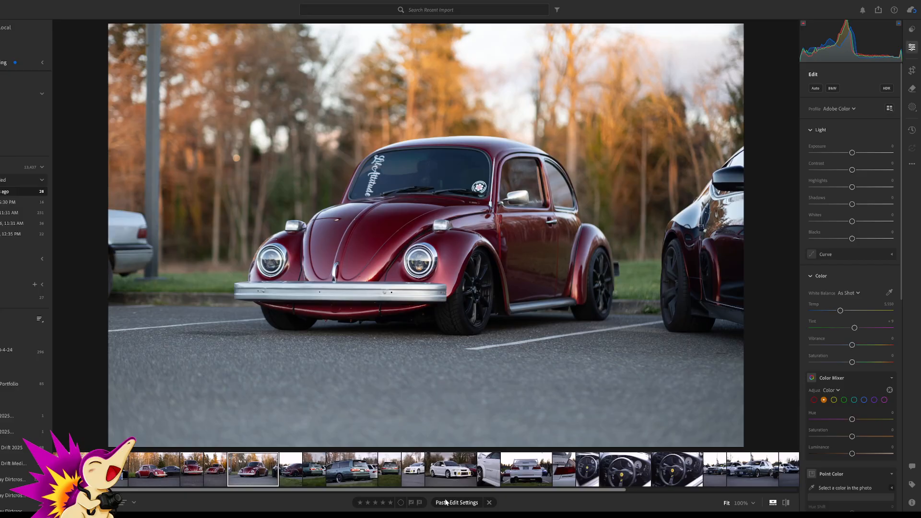
left_click(912, 90)
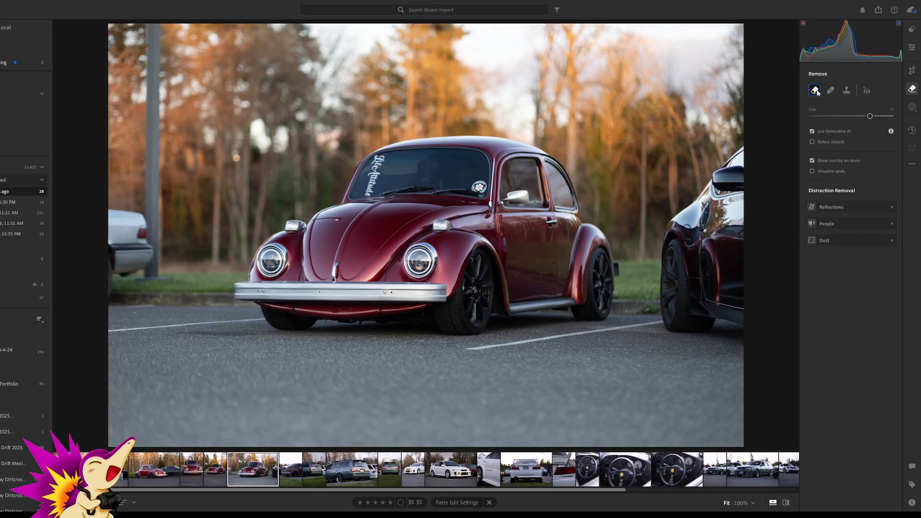
key("bracketleft")
key("bracketleft")
key("bracketleft")
key("bracketleft")
left_click_drag(154, 28, 153, 269)
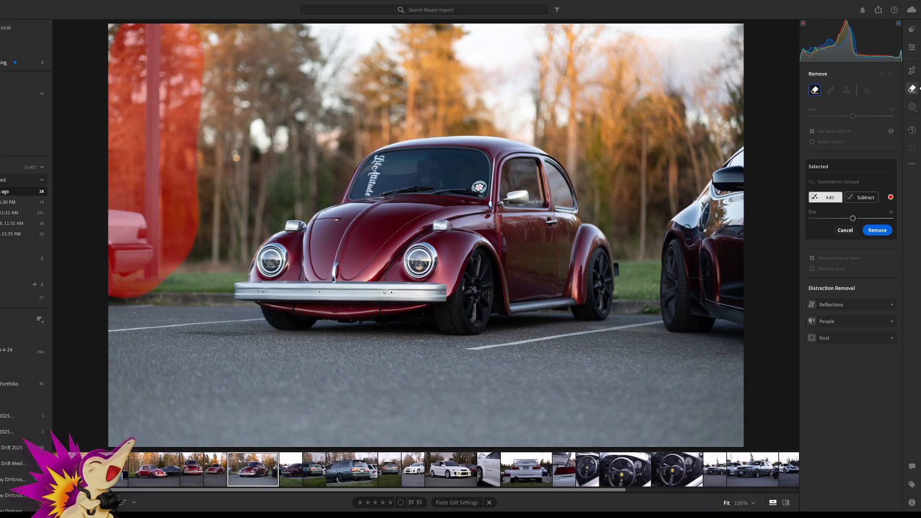
left_click(879, 230)
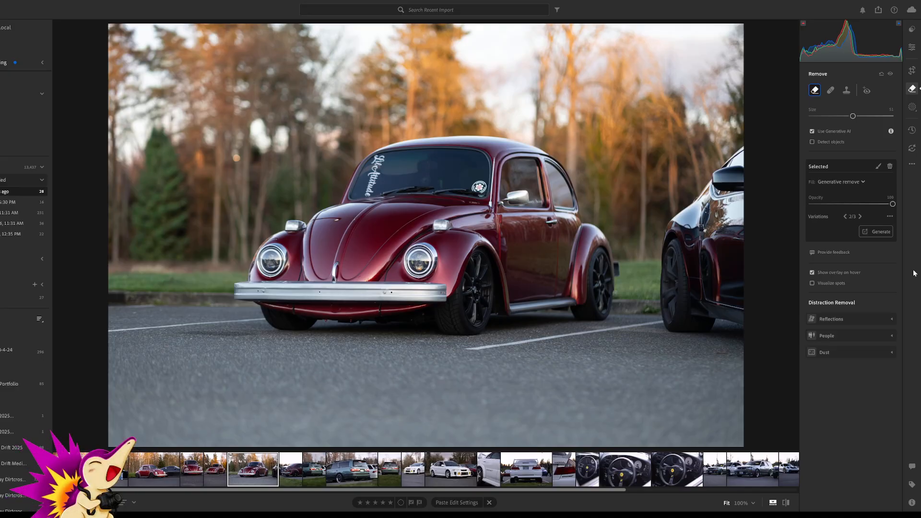
left_click(861, 217)
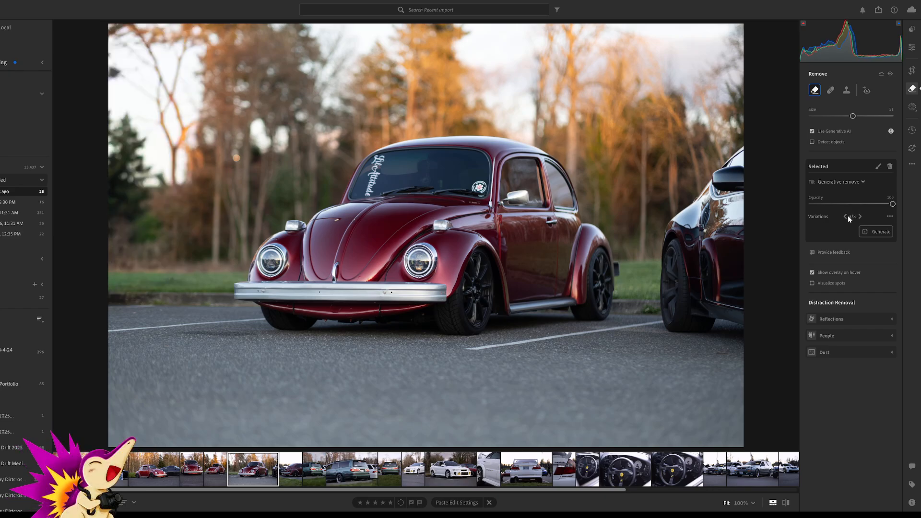
left_click(846, 216)
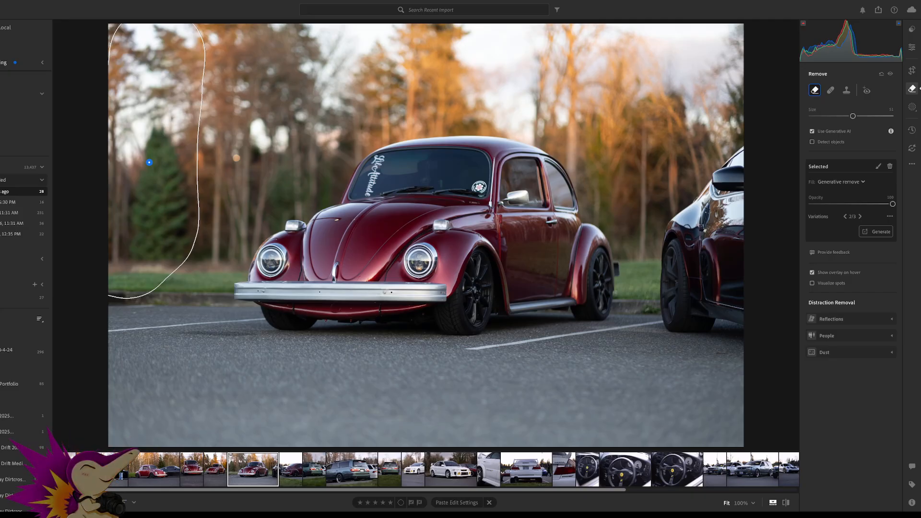
Erase the dark car parked beside the Beetle's rear with generative Remove
mouse_move(739, 357)
left_mouse_down()
mouse_move(648, 226)
mouse_move(686, 163)
mouse_move(742, 135)
mouse_move(739, 315)
left_mouse_up()
left_click(878, 166)
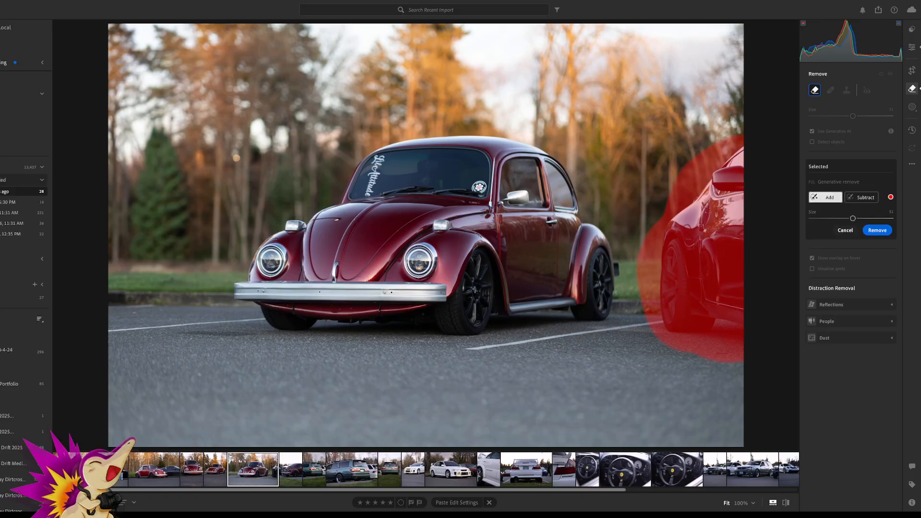
left_click(877, 230)
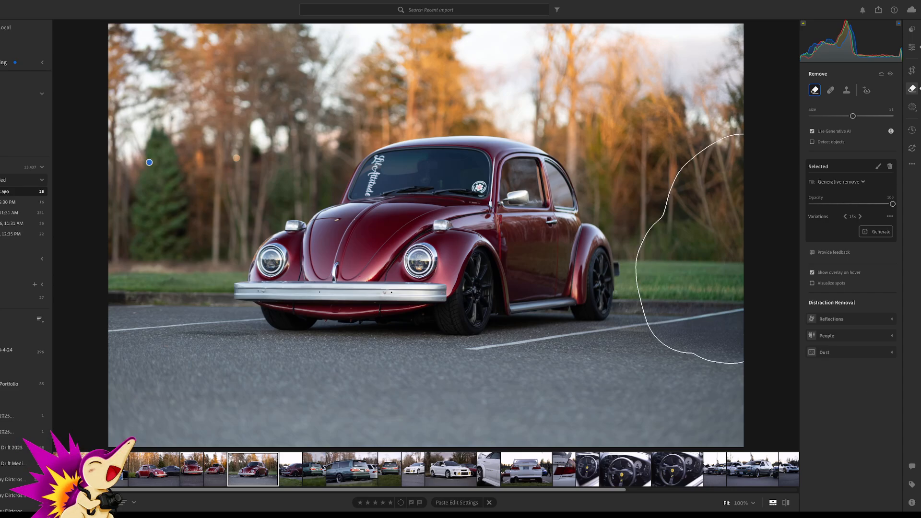
scroll(691, 249, "up", 1)
scroll(691, 249, "down", 3)
scroll(691, 249, "down", 8)
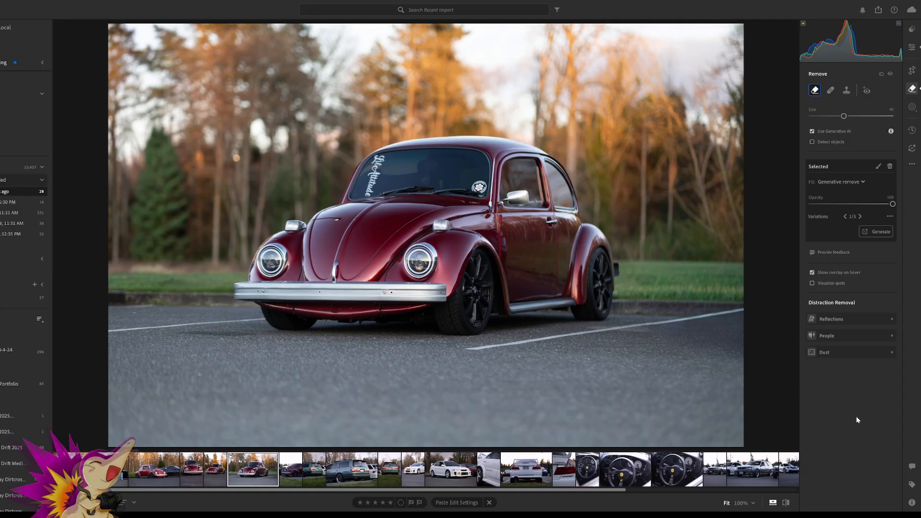
Paste the edit settings onto the cleaned-up landscape Beetle photo and slightly raise its inverted background mask's exposure
left_click(455, 502)
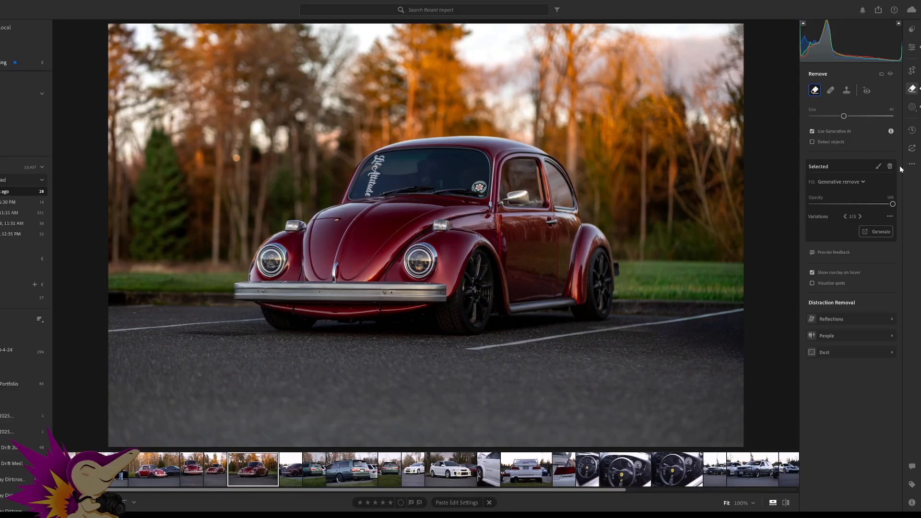
left_click(912, 46)
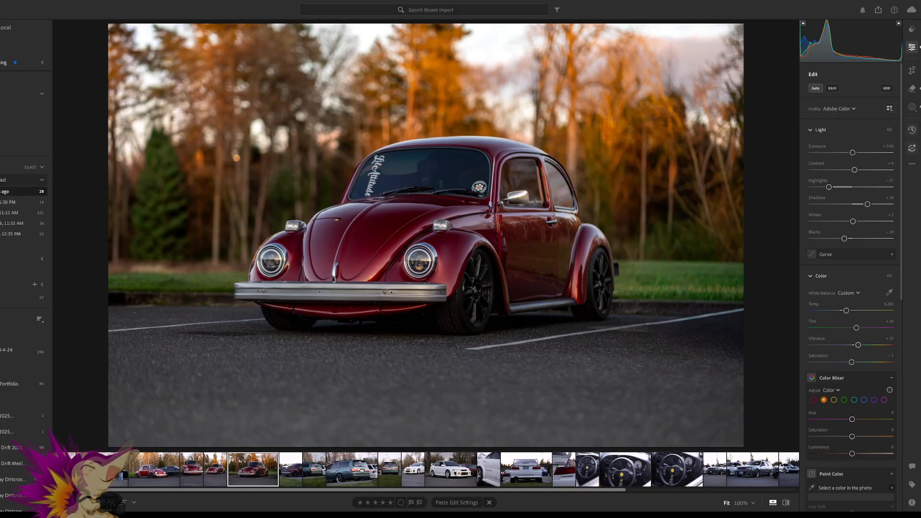
left_click(913, 107)
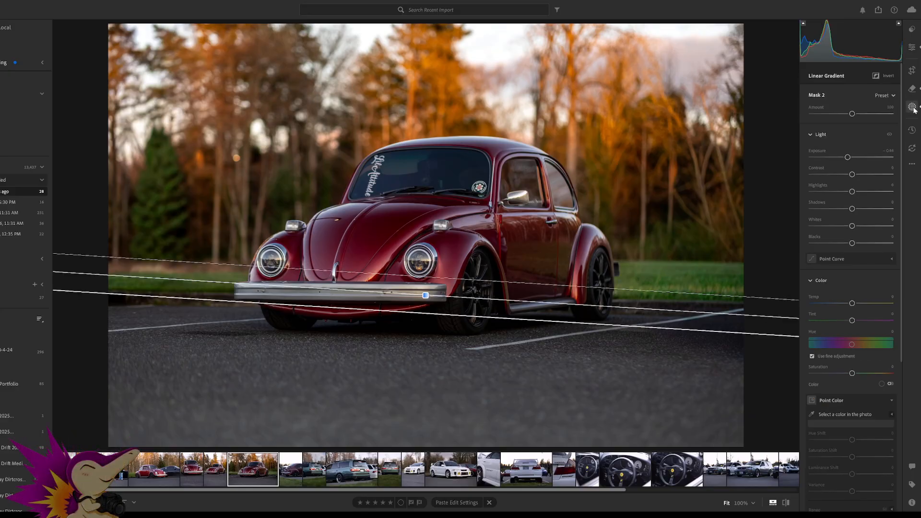
left_click(757, 107)
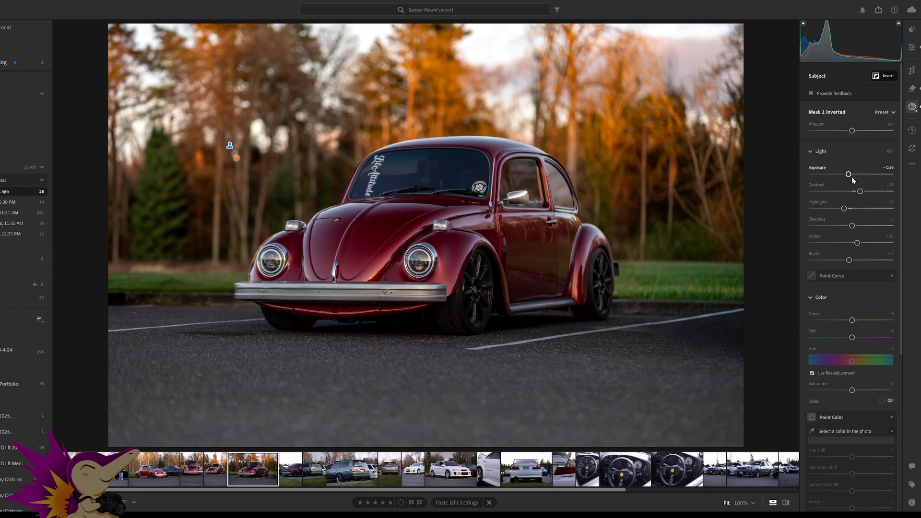
left_click_drag(852, 176, 854, 176)
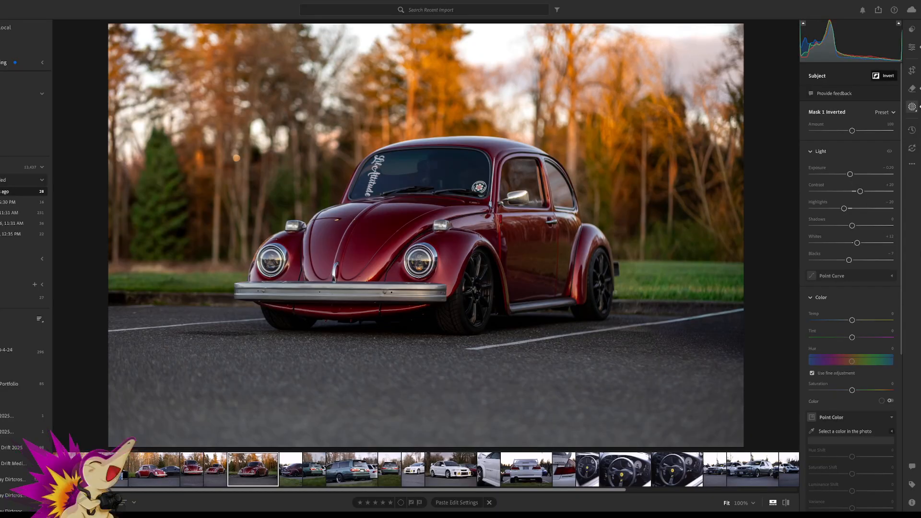
Return to the general edit settings and compare the landscape Beetle photo with its original
left_click(912, 47)
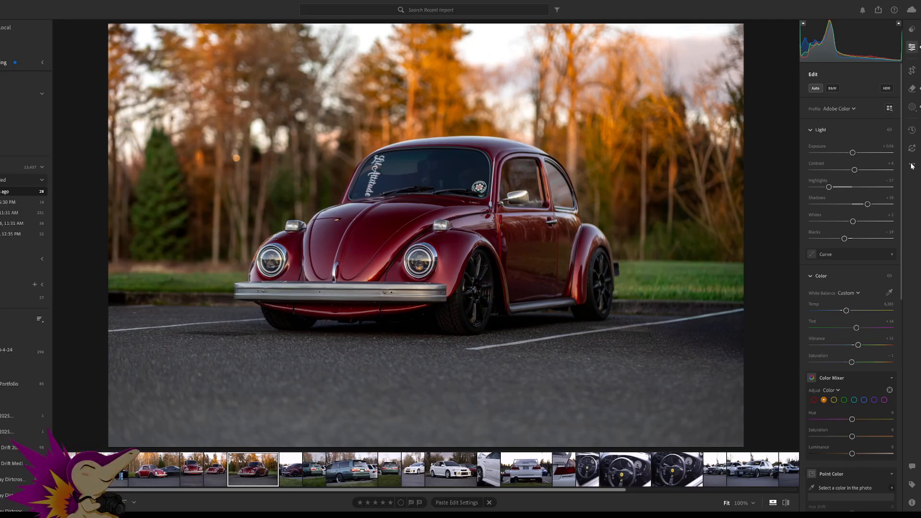
left_click(786, 503)
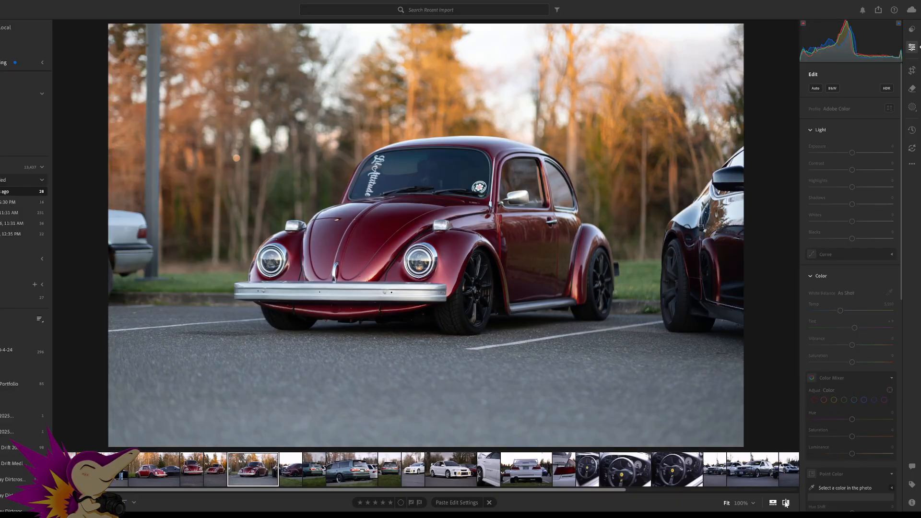
left_click(785, 503)
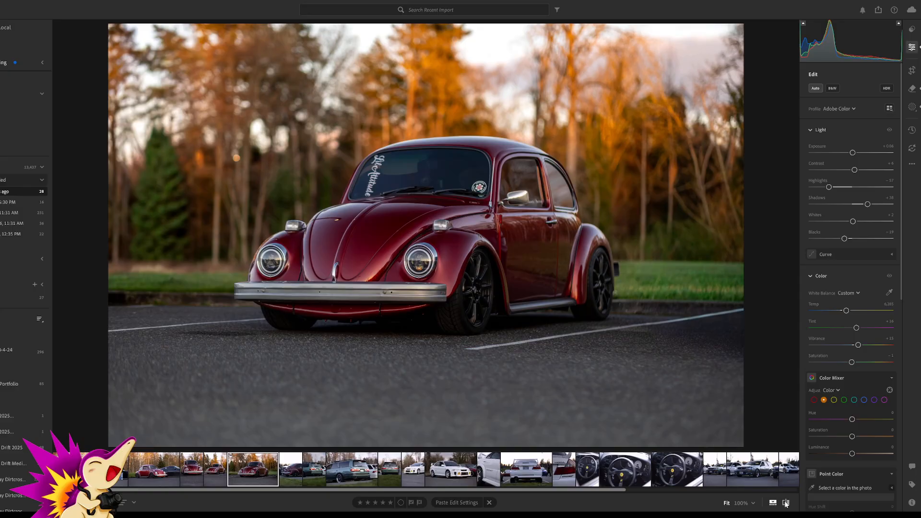
left_click(786, 503)
left_click(786, 503)
Apply the copied edit with automatic light adjustments to the rear-view Beetle portrait and set its shadows to +22
key("Right")
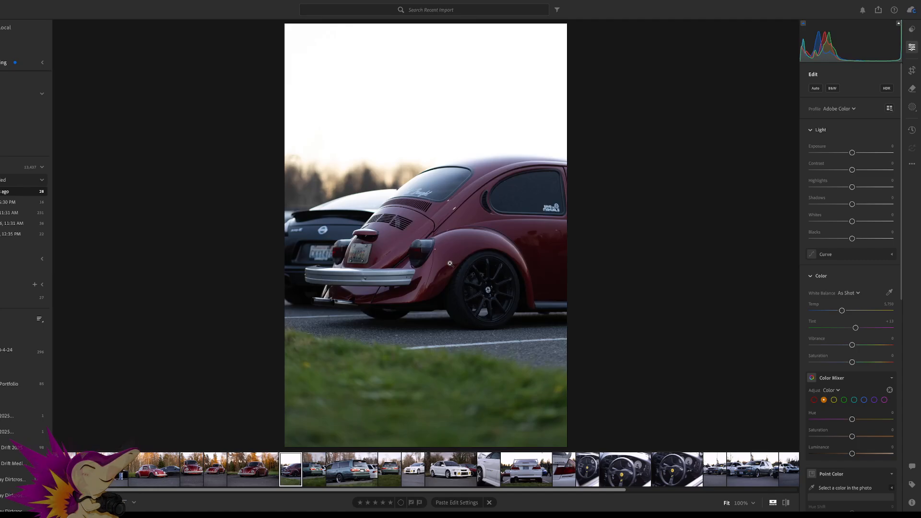
left_click(815, 88)
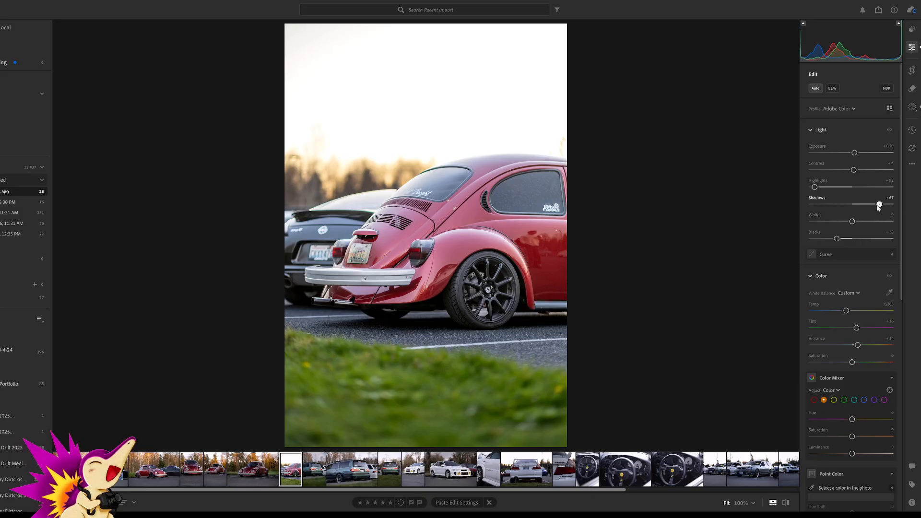
left_click_drag(879, 207, 861, 205)
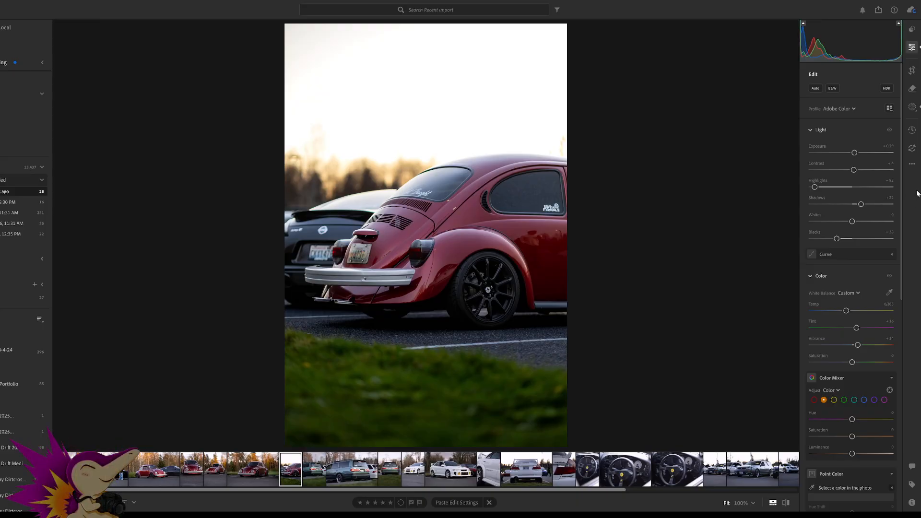
scroll(885, 246, "down", 1)
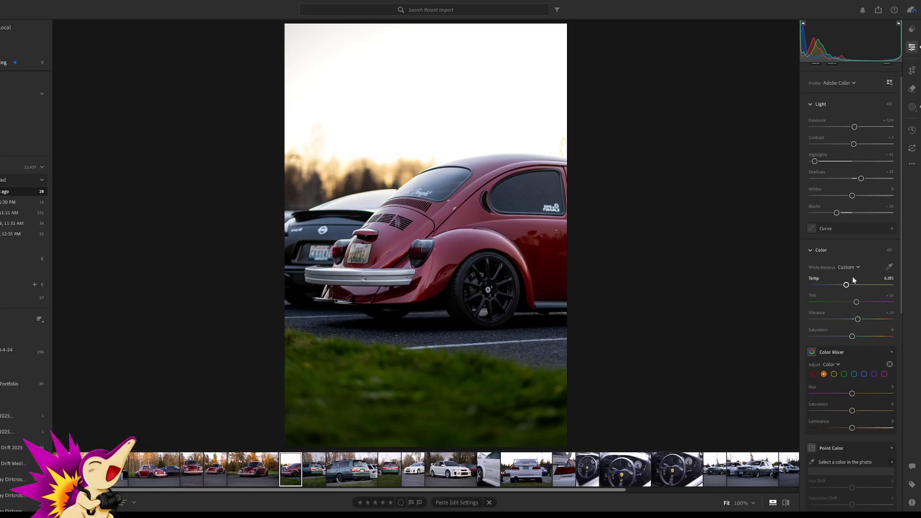
On the red Beetle photo, raise the inverted subject mask's shadows to about +6 and fine-tune its whites and highlights
scroll(853, 280, "down", 4)
scroll(853, 280, "up", 5)
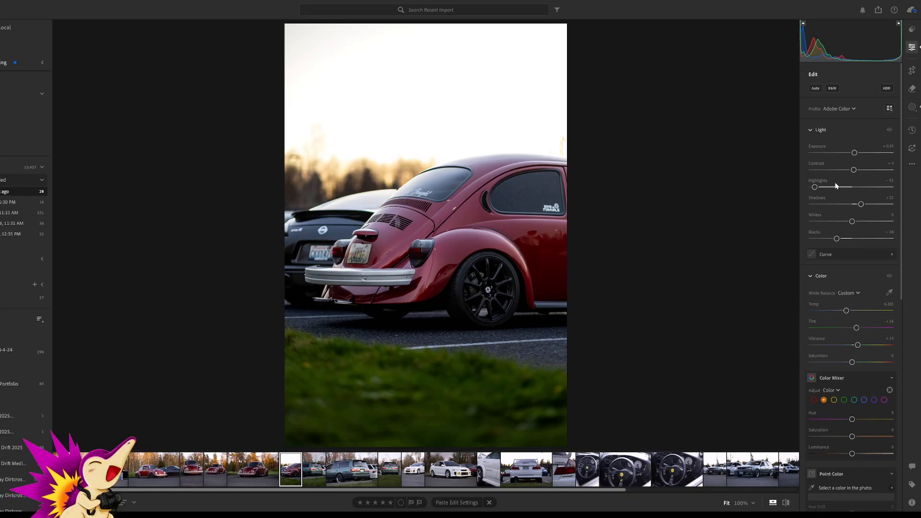
left_click(912, 107)
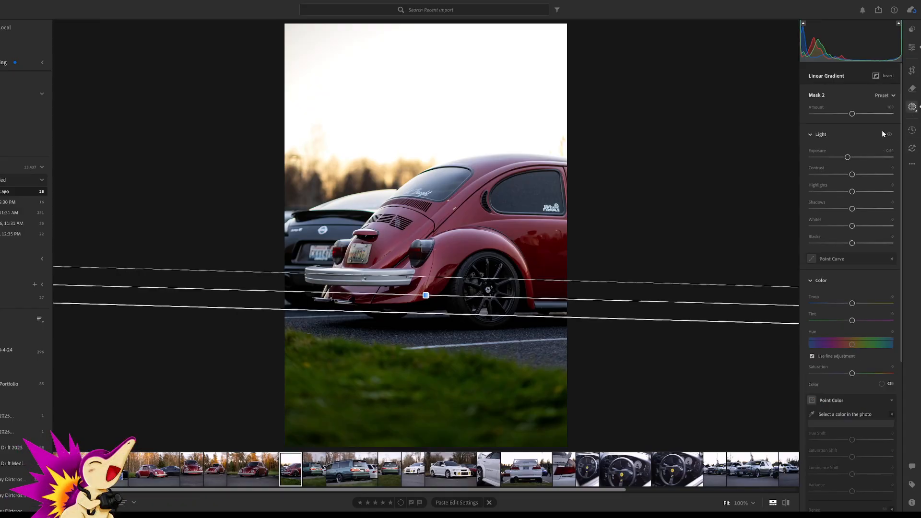
left_click(737, 105)
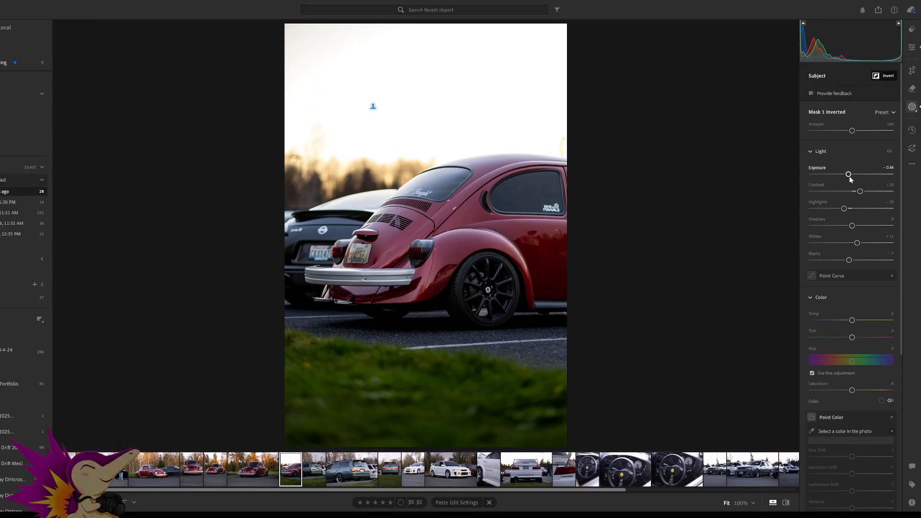
left_click_drag(850, 177, 846, 178)
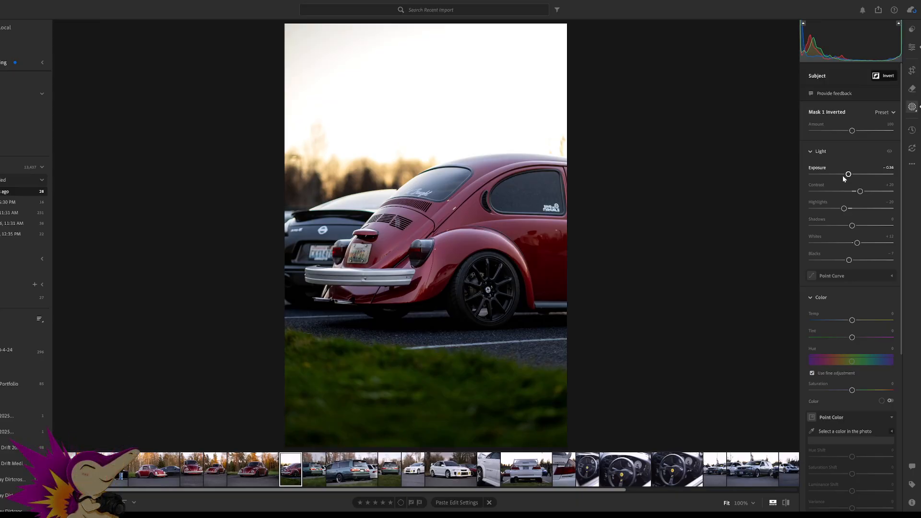
key("ctrl+z")
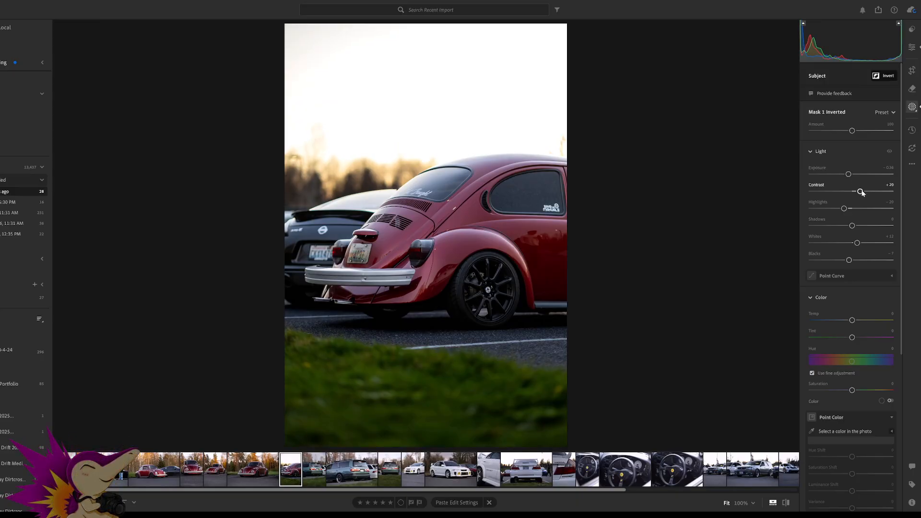
left_click_drag(860, 192, 862, 192)
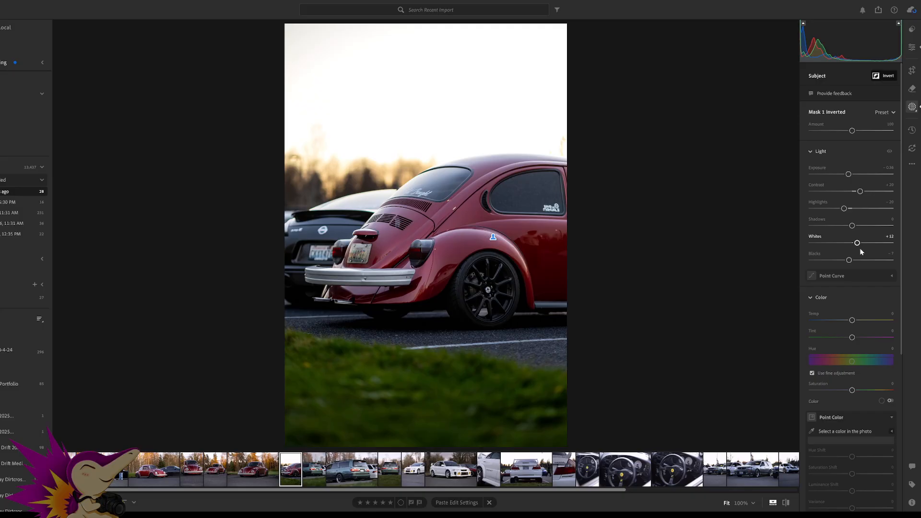
left_click_drag(852, 225, 854, 229)
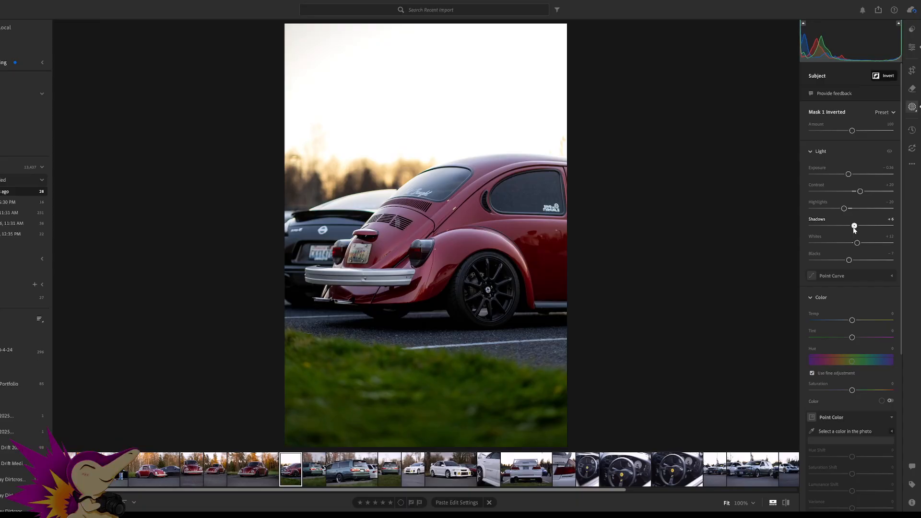
left_click_drag(854, 229, 854, 230)
double_click(856, 244)
left_click_drag(843, 209, 844, 210)
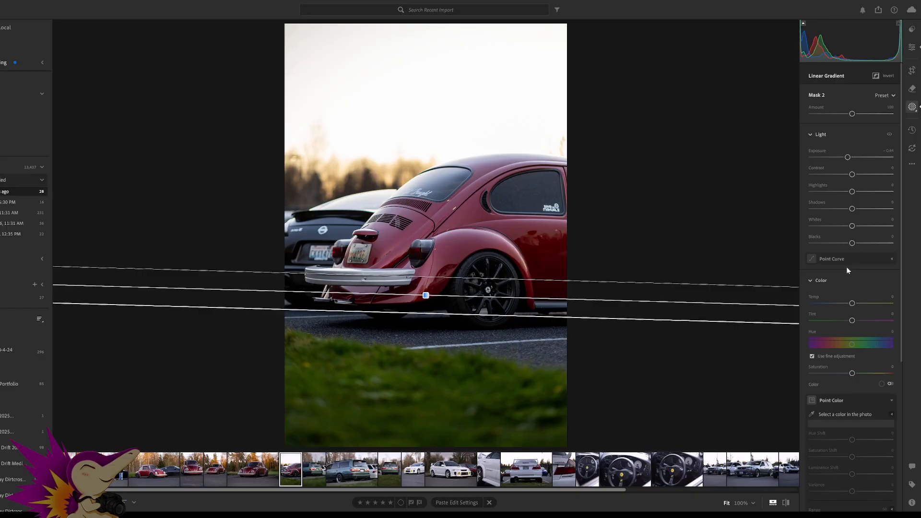
Set the linear gradient mask's exposure to about -0.28 and the subject mask's shadows to about +22
left_click_drag(848, 157, 849, 158)
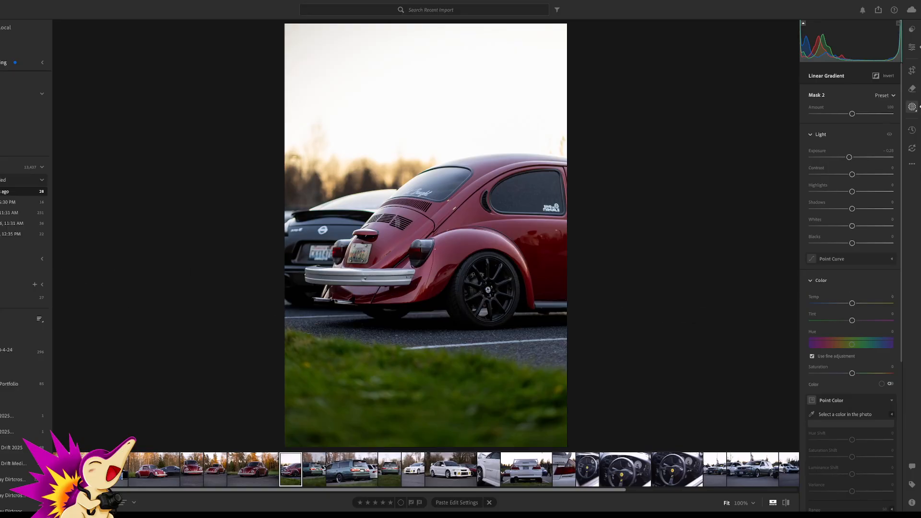
left_click(737, 115)
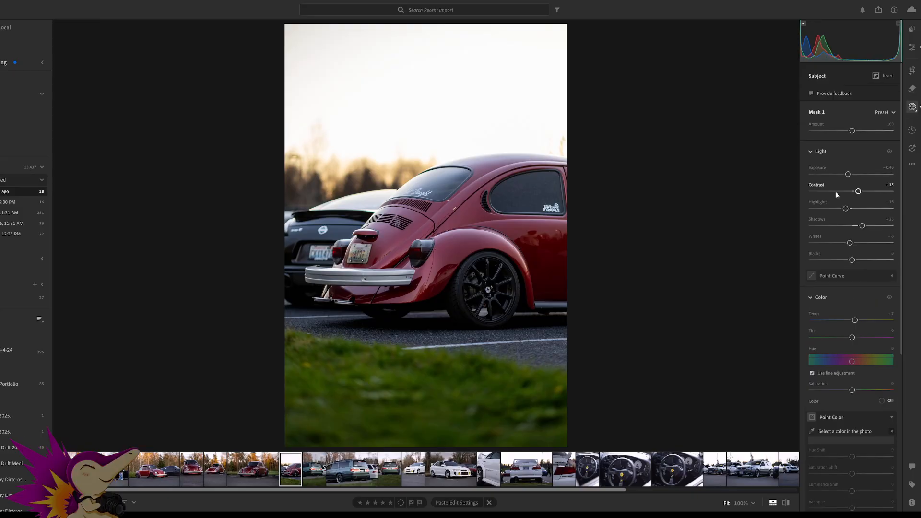
left_click_drag(862, 226, 861, 229)
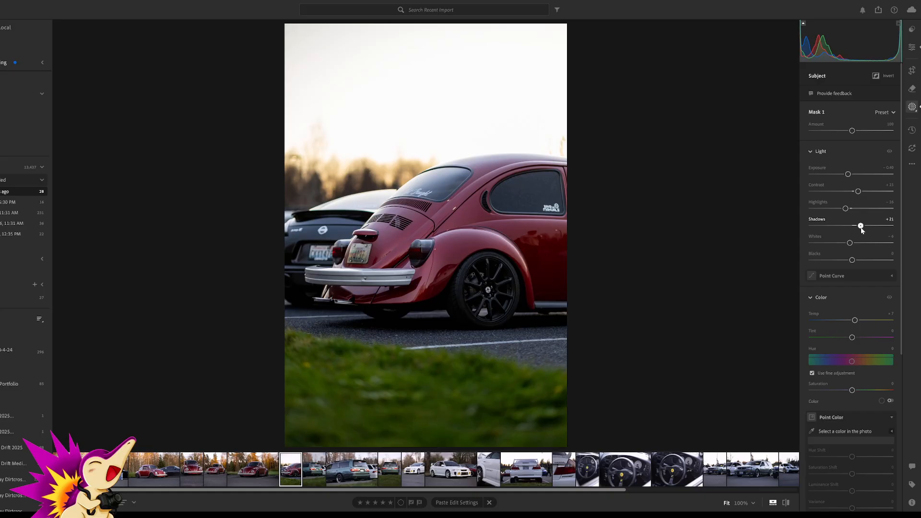
left_click_drag(862, 231, 861, 231)
left_click_drag(861, 229, 862, 229)
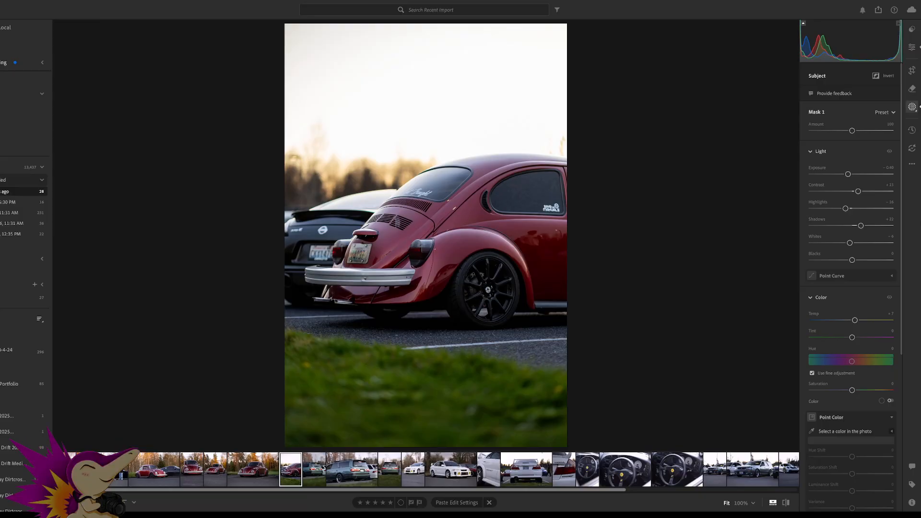
Leave masking and paste the copied edit settings onto the next photo, the vertical shot of the green wagon
left_click(911, 47)
key("Right")
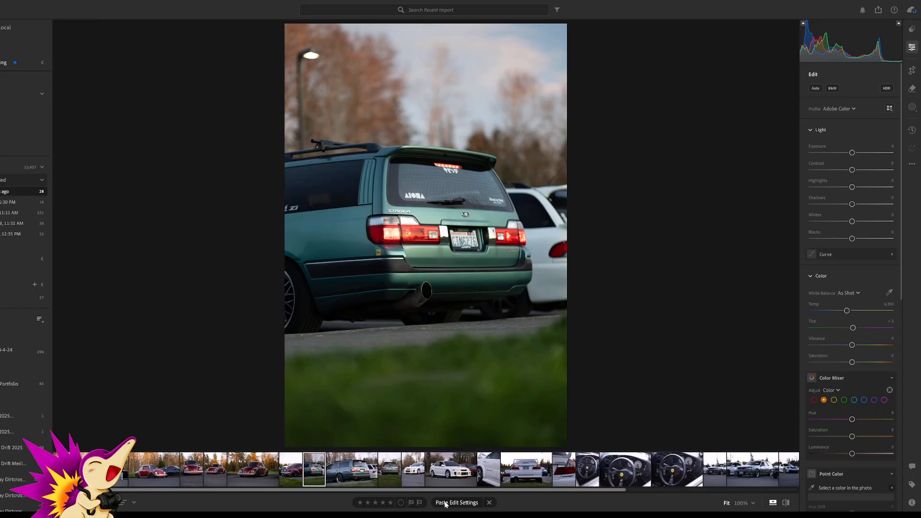
left_click(445, 503)
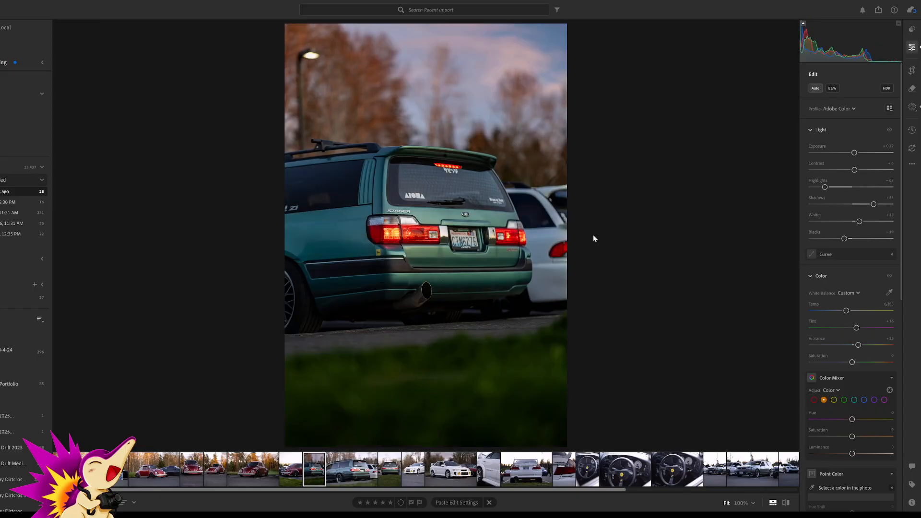
Try an exposure of about +0.04 on the linear gradient mask and delete that mask
left_click(913, 108)
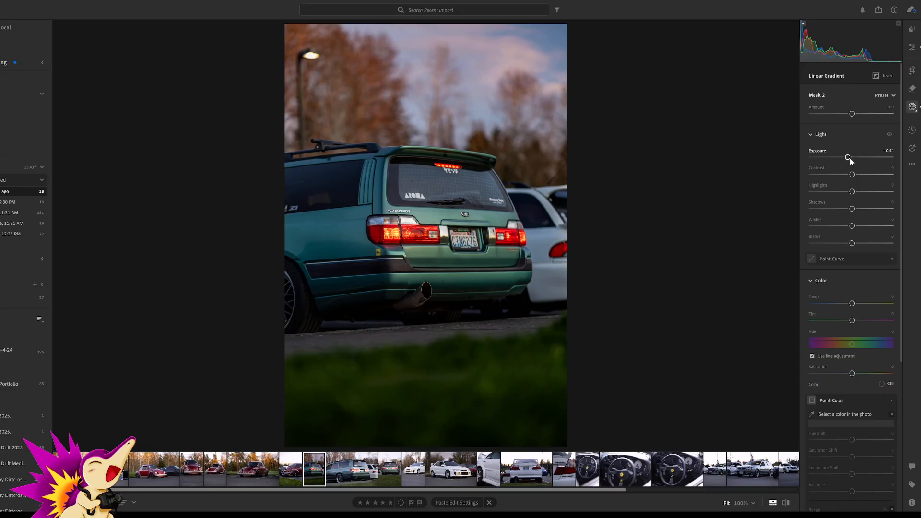
left_click_drag(848, 158, 851, 157)
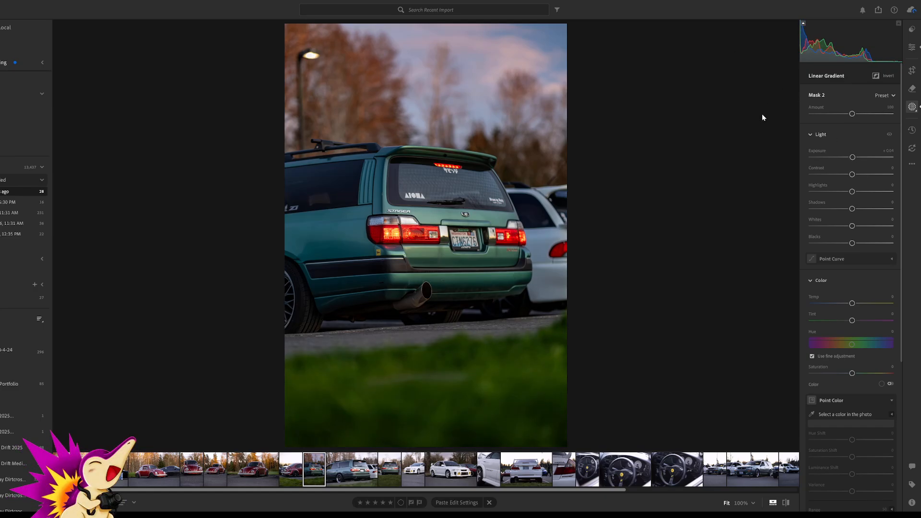
key("Delete")
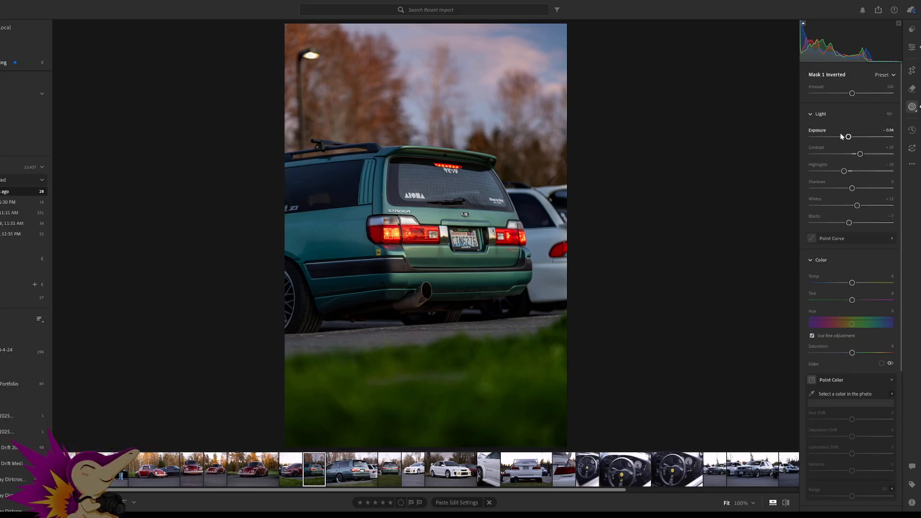
Raise the inverted subject mask's exposure to about +0.08 to brighten the background around the green wagon
left_click_drag(849, 138, 853, 140)
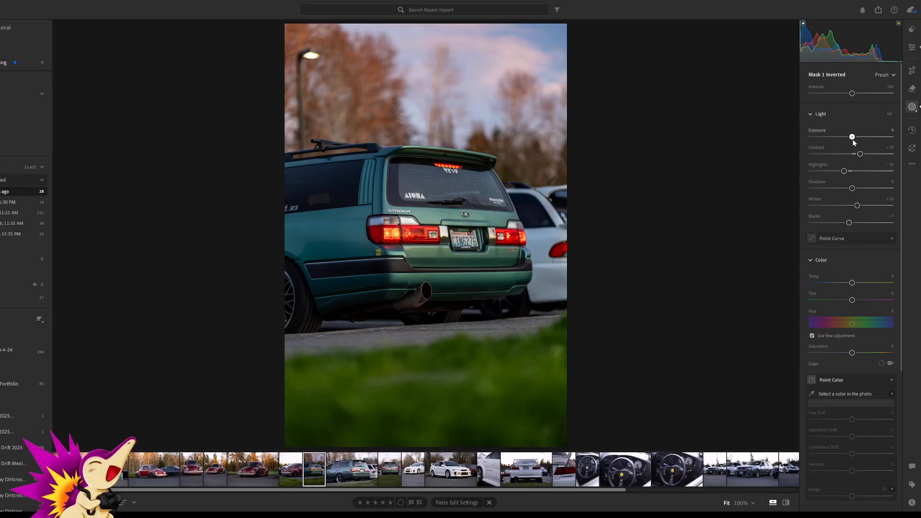
left_click_drag(854, 141, 854, 142)
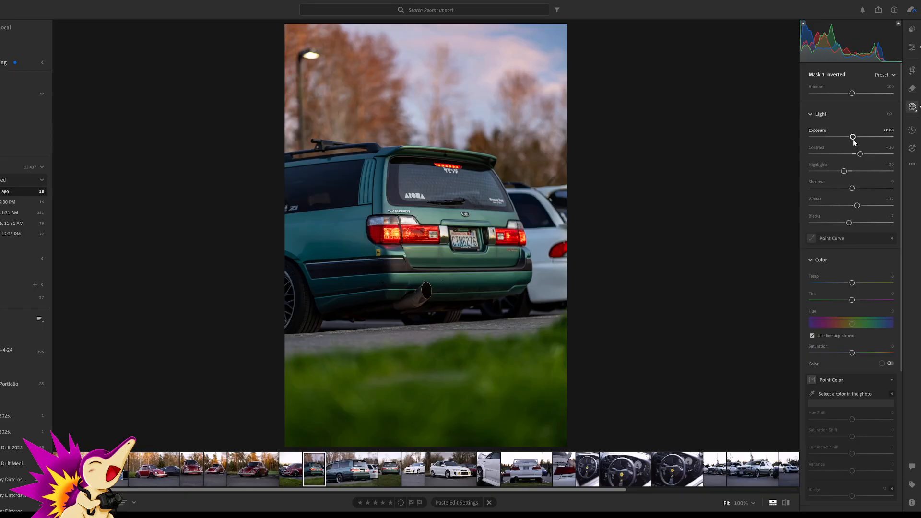
double_click(854, 142)
left_click_drag(854, 142, 855, 140)
Select the green wagon's subject mask and set its exposure to -0.28
left_click(729, 105)
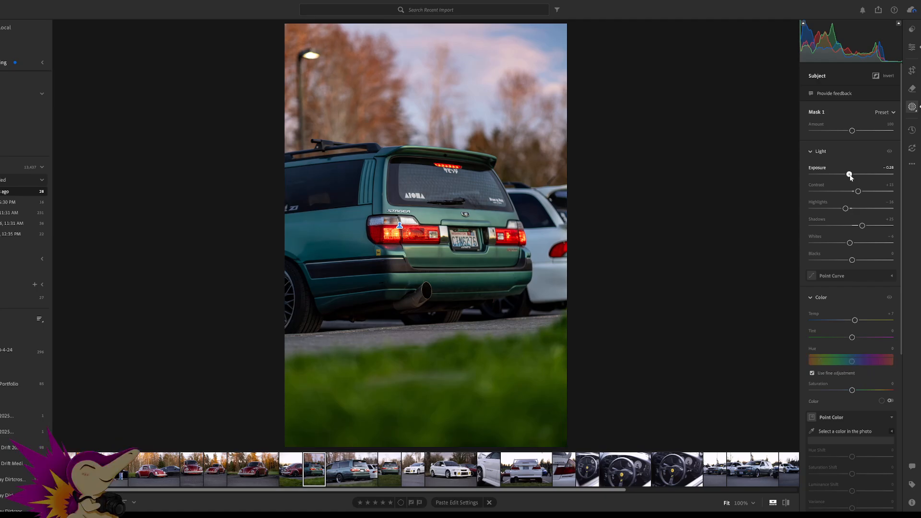
left_click_drag(848, 174, 849, 175)
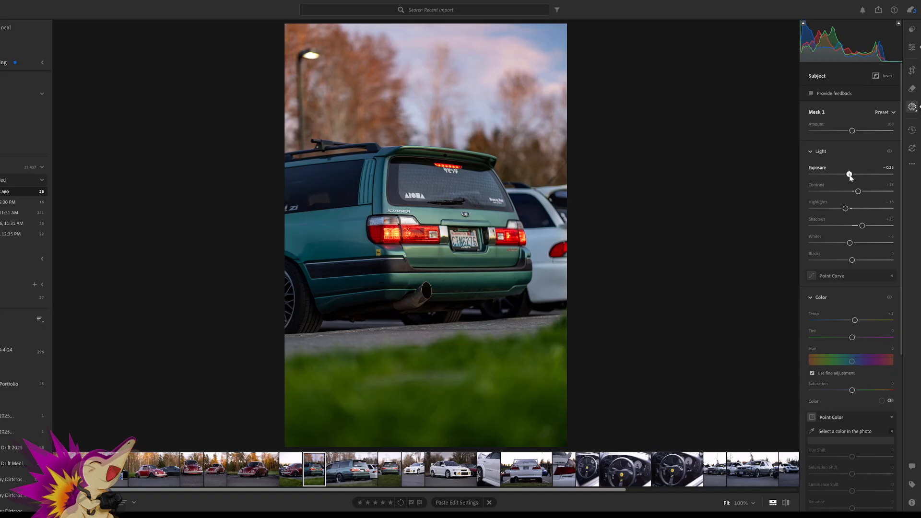
left_click_drag(849, 176, 861, 192)
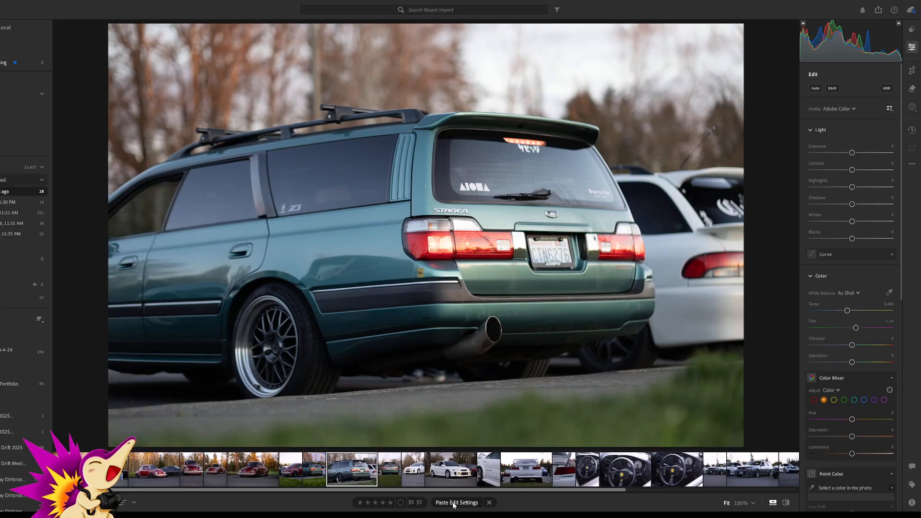
Paste the edit settings onto the horizontal green wagon photo and set the inverted subject mask's exposure to about -0.20
left_click(454, 502)
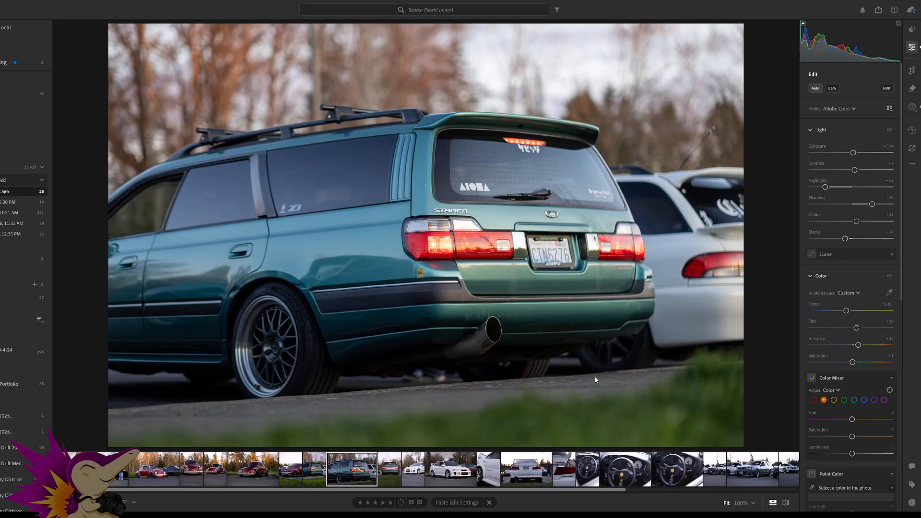
key("m")
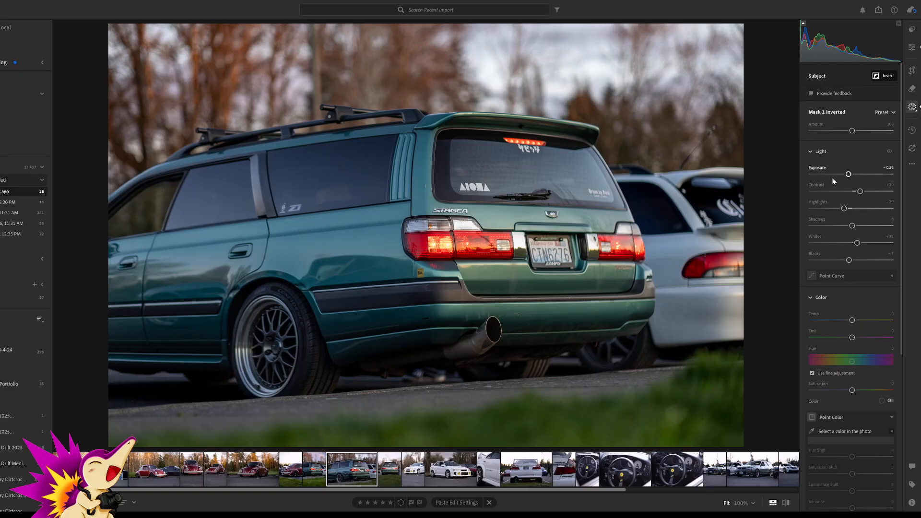
left_click_drag(848, 176, 850, 176)
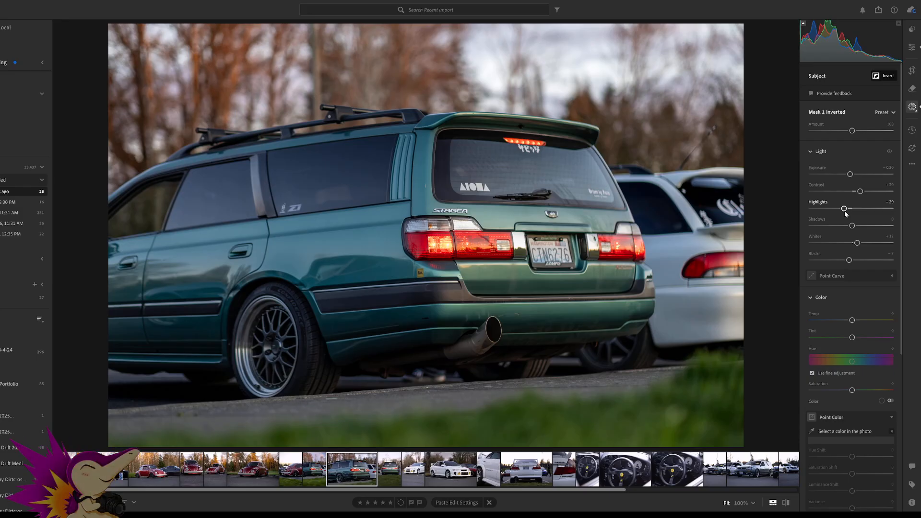
Fine-tune the exposure of the subject mask covering the green wagon and return to the general edit settings
left_click(741, 102)
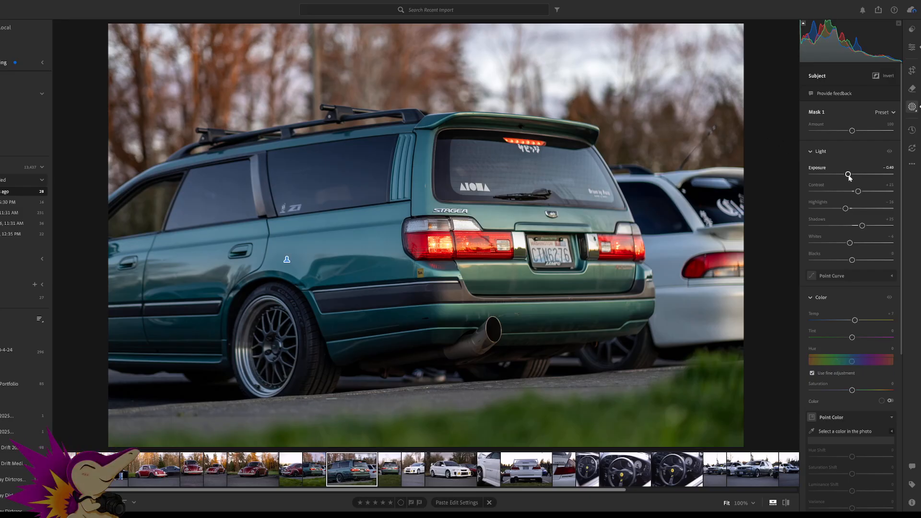
left_click_drag(848, 174, 848, 176)
left_click(915, 54)
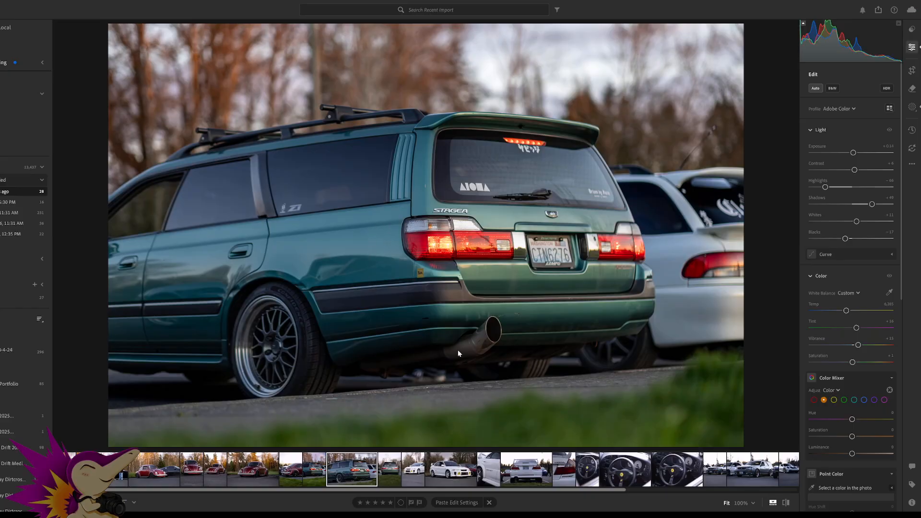
Paste the edit settings onto the straight rear-view wagon photo and set the inverted subject mask's exposure to about -0.04
key("Right")
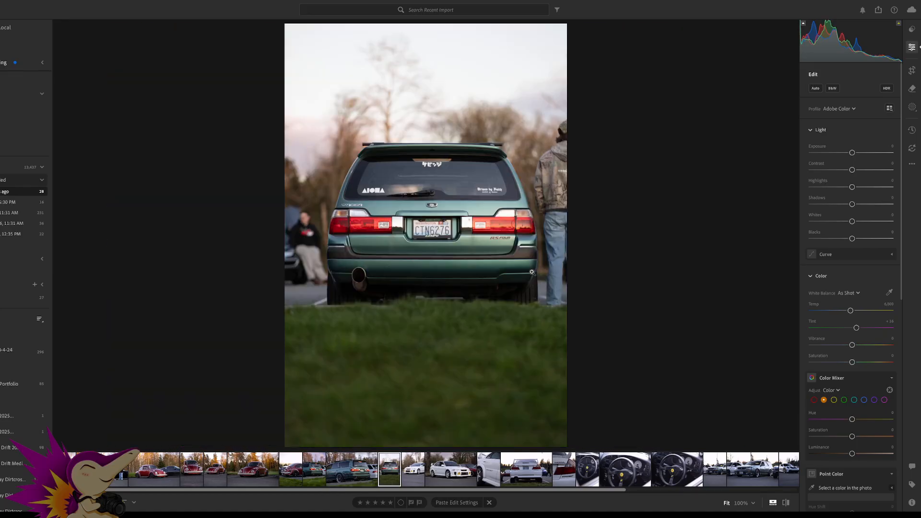
left_click(447, 504)
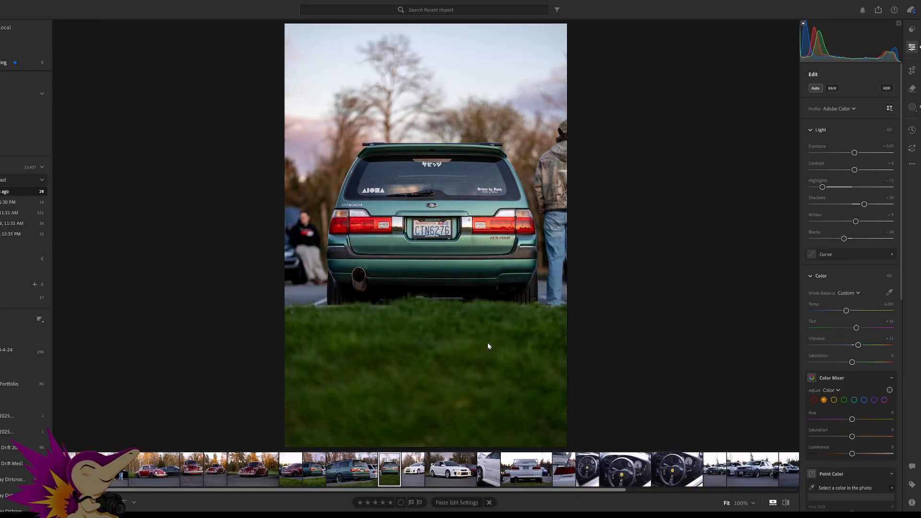
left_click(912, 107)
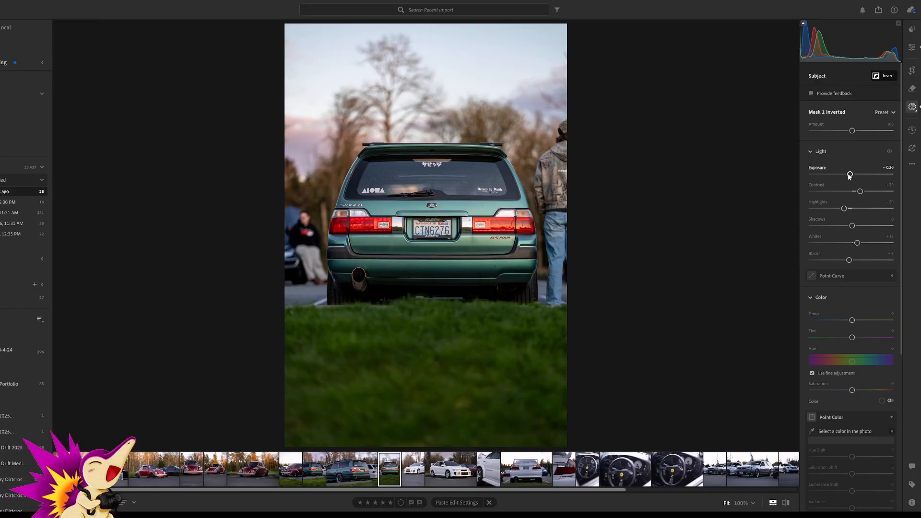
left_click_drag(850, 176, 852, 176)
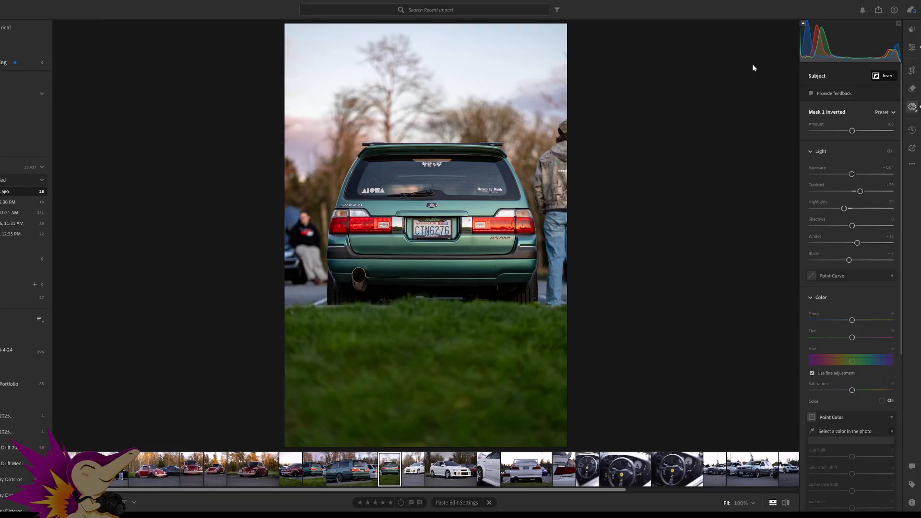
key("e")
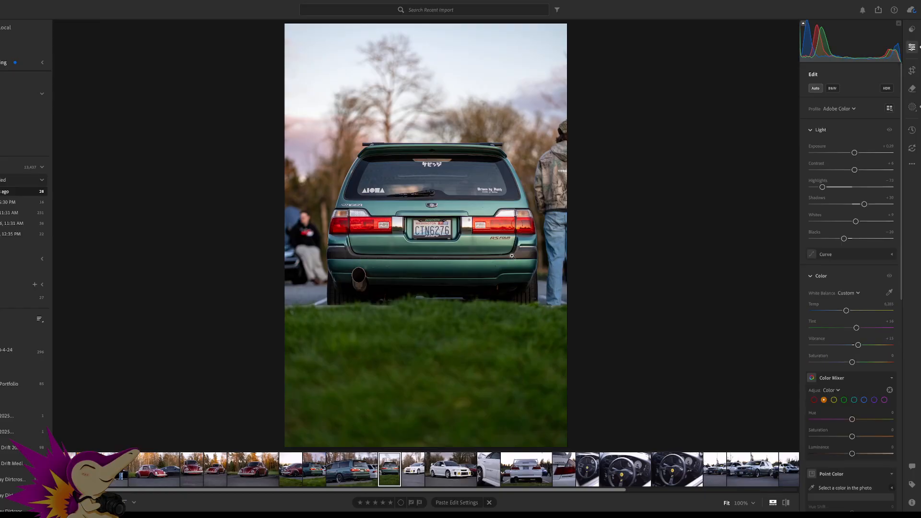
Paste the edit settings onto the vertical white sedan photo and set its white balance to Auto
key("Right")
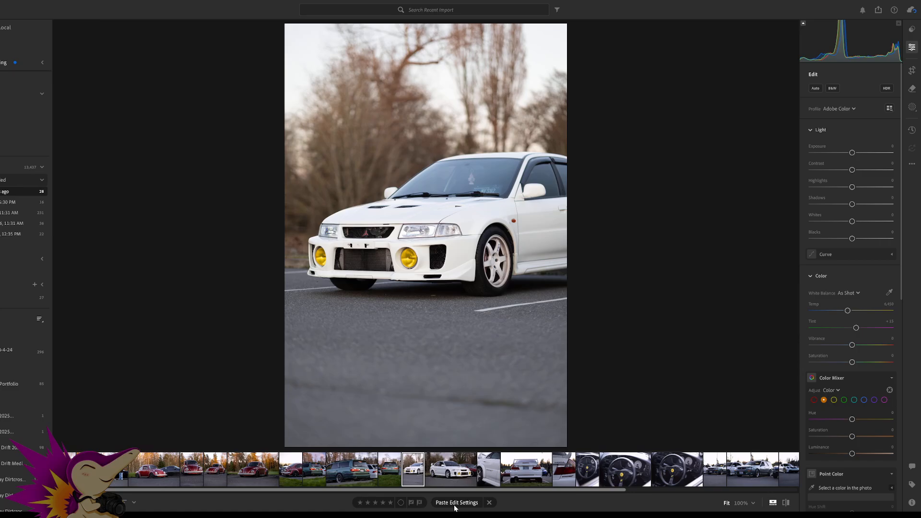
left_click(456, 504)
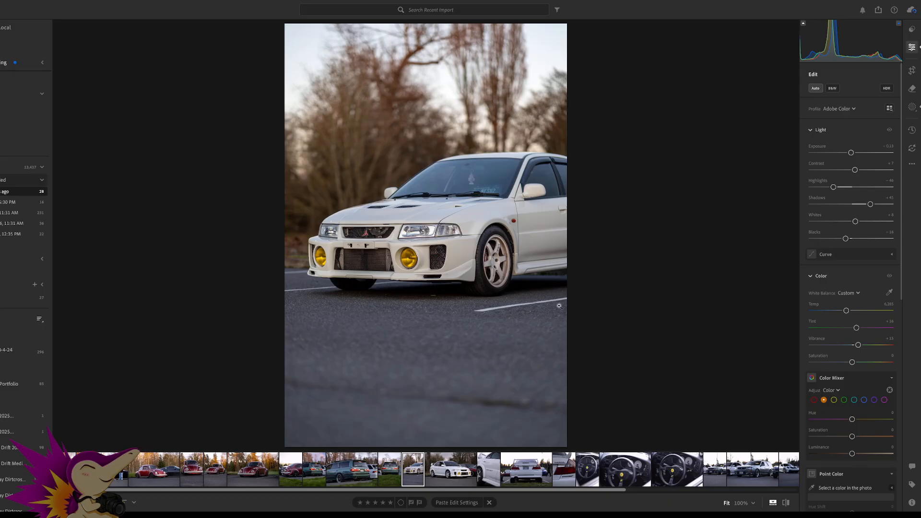
left_click(848, 293)
left_click(851, 319)
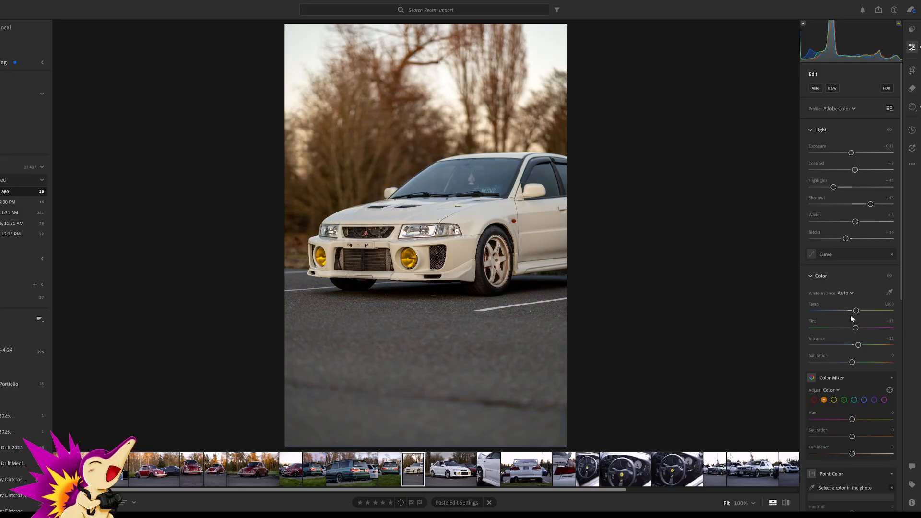
Undo the Auto white balance on the vertical white sedan photo and set the subject mask's exposure to about -0.12
key("ctrl+z")
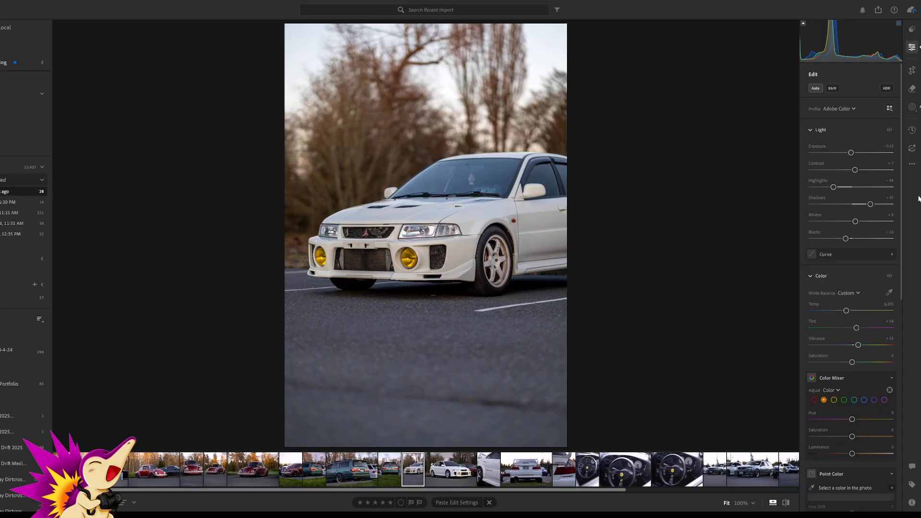
left_click(919, 109)
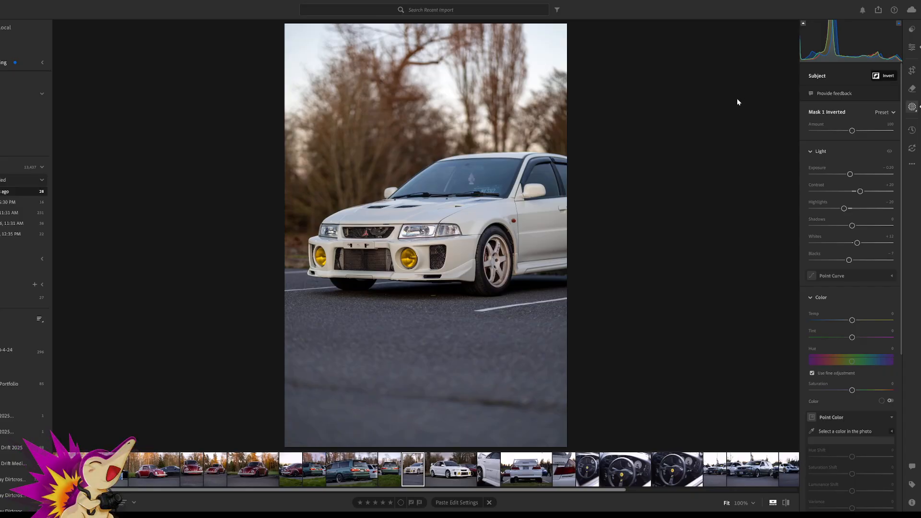
key("ctrl+z")
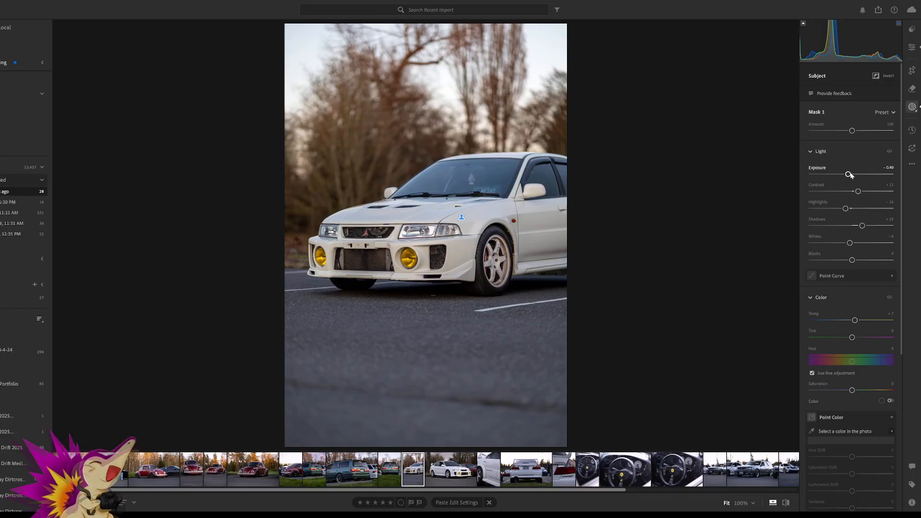
left_click_drag(849, 175, 851, 177)
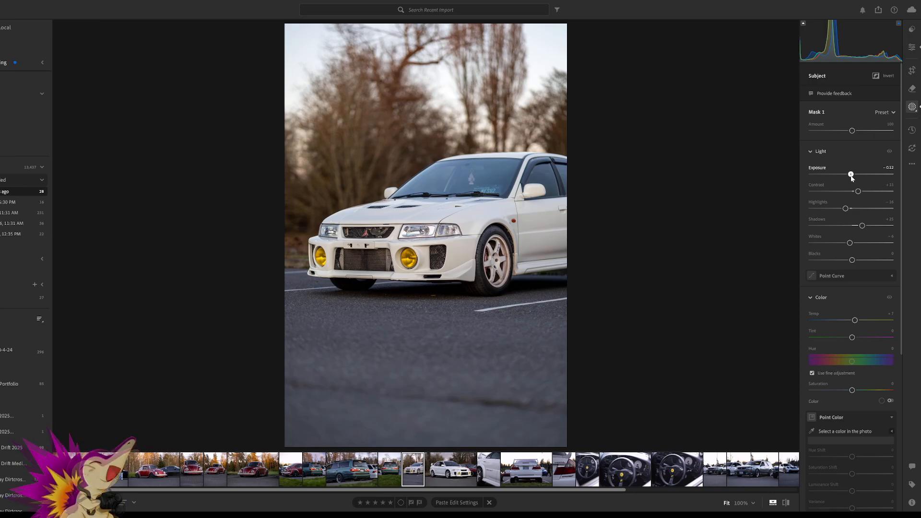
Reset the inverted subject mask's exposure to 0, warm its temperature to about +6, and set the subject mask's exposure to about -0.08
double_click(851, 176)
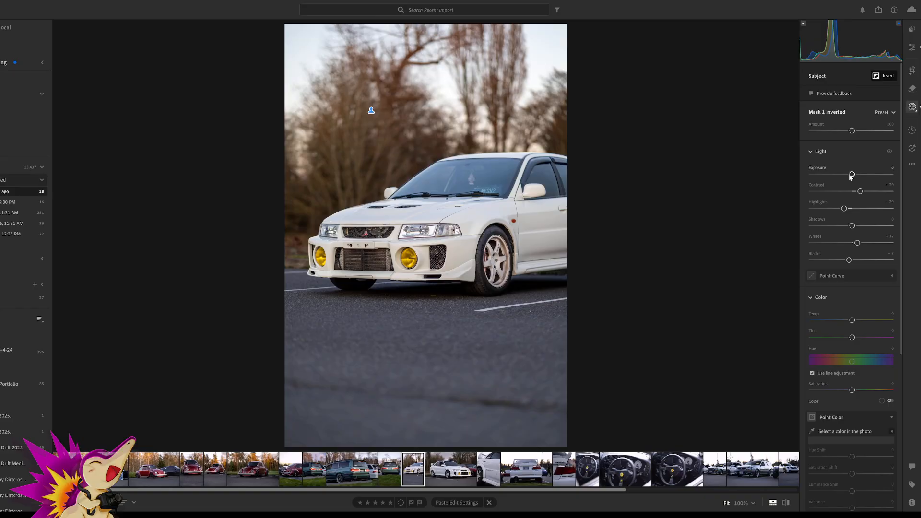
double_click(850, 175)
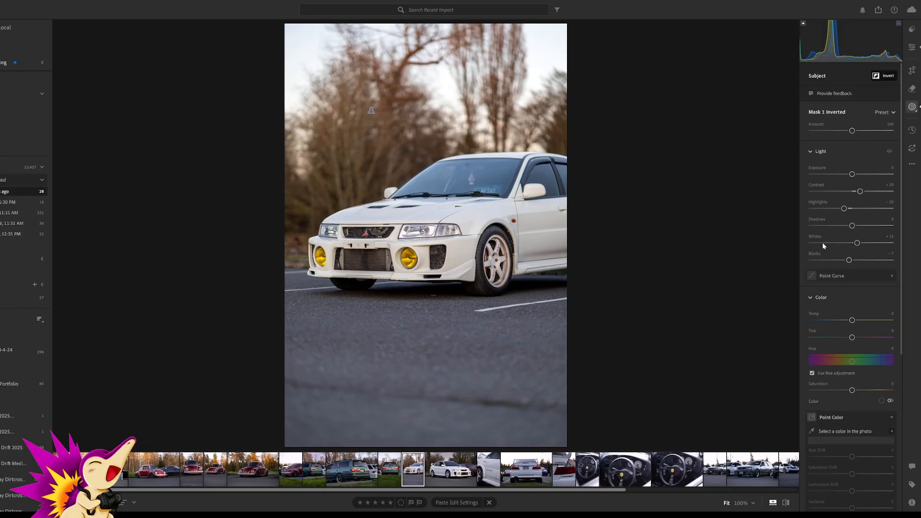
left_click_drag(852, 320, 857, 322)
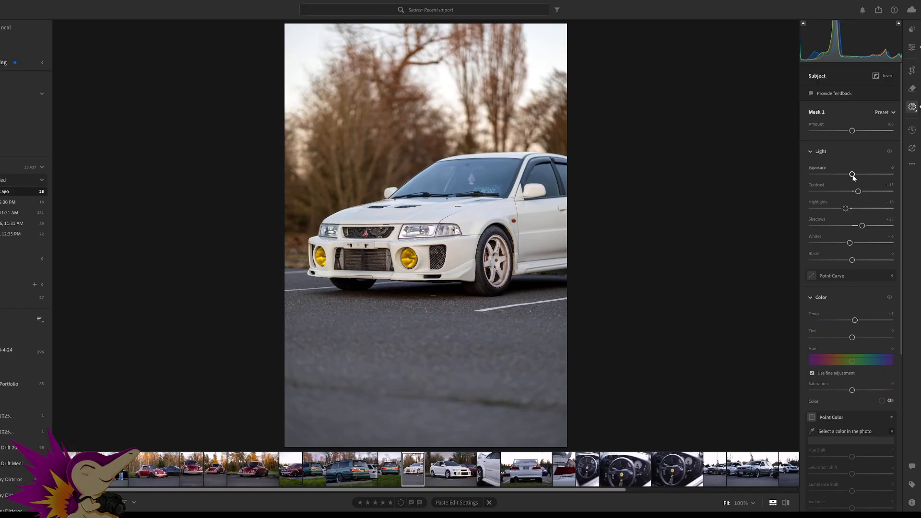
left_click_drag(853, 177, 852, 179)
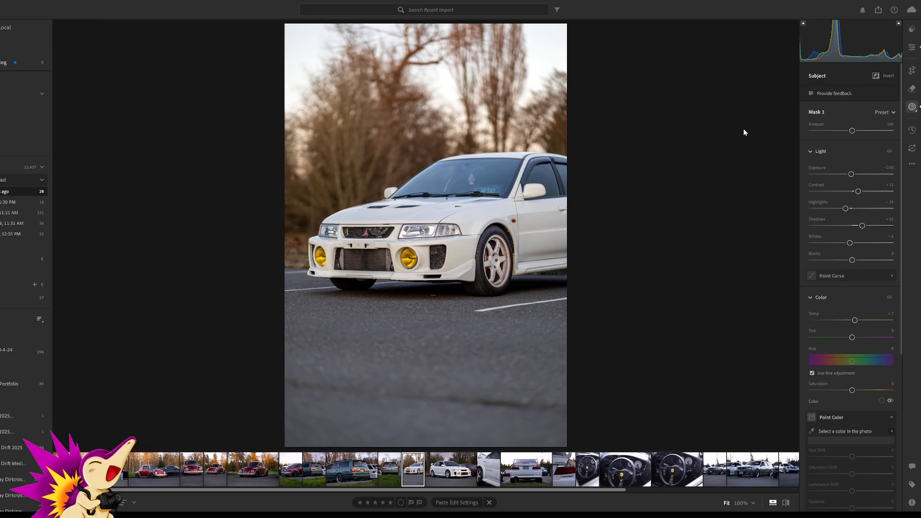
Add a linear gradient mask over the asphalt in the foreground and set its exposure to about -0.6
key("l")
left_click_drag(431, 328, 434, 298)
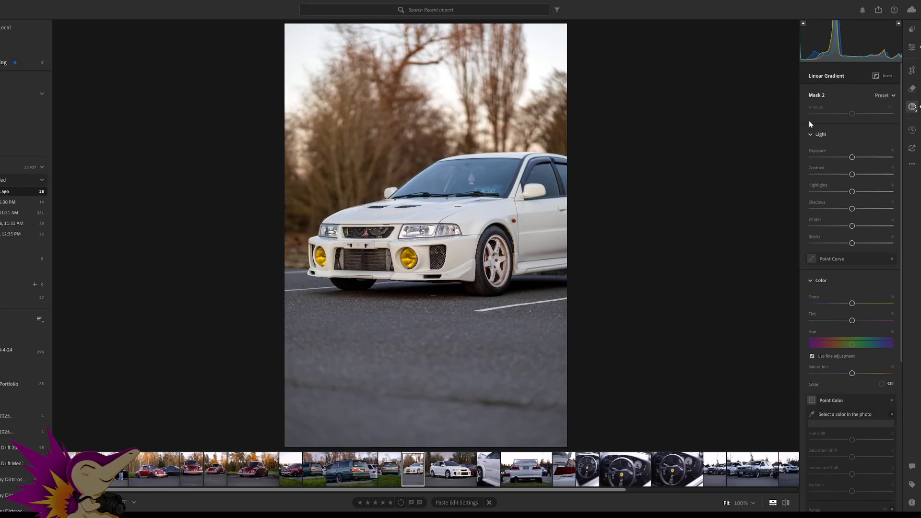
left_click(734, 117)
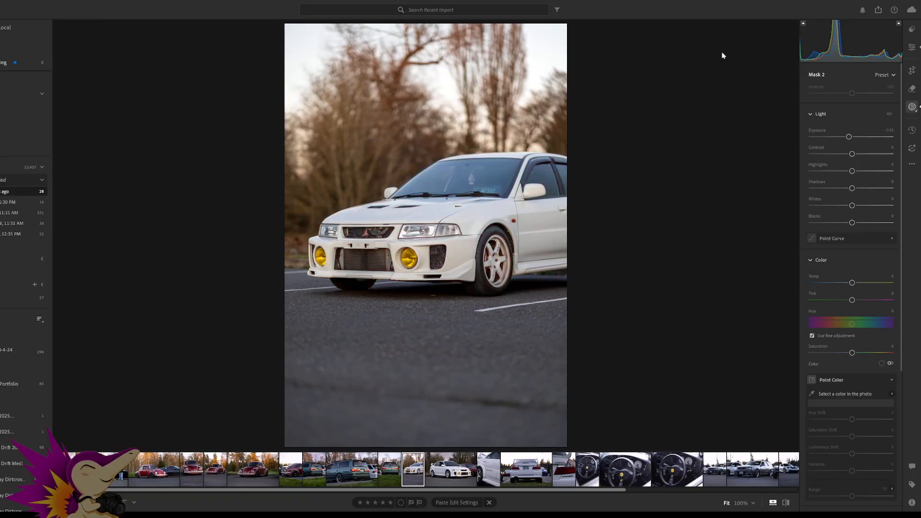
left_click_drag(848, 137, 848, 138)
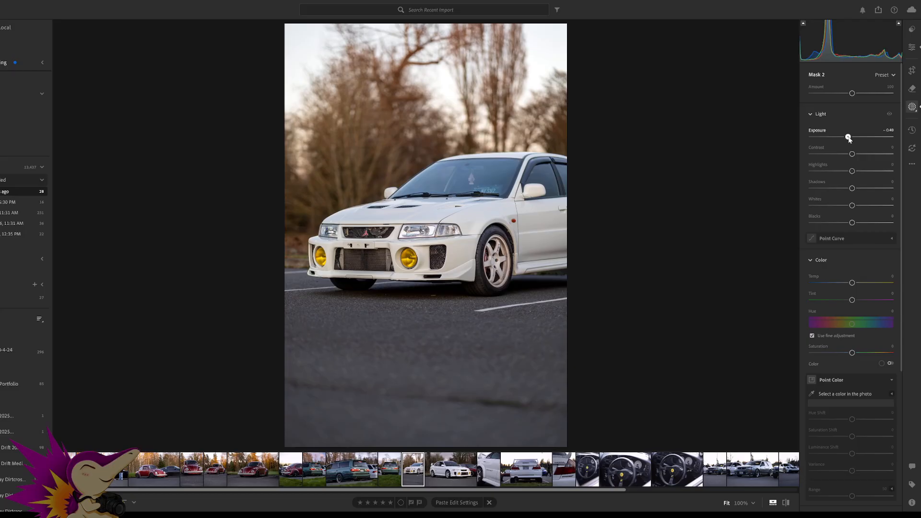
left_click_drag(848, 139, 847, 138)
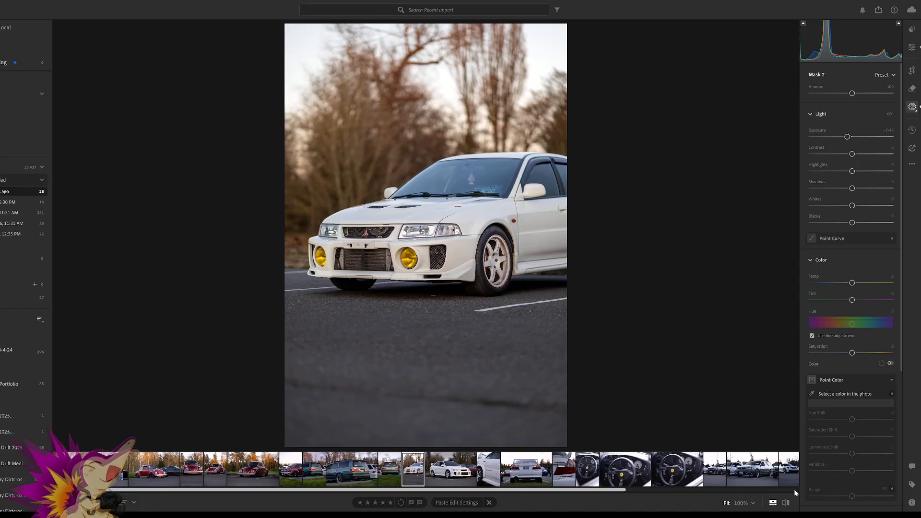
Raise the subject mask's whites to about +12 and lower the blue saturation in the Color Mixer to about -25
key("ctrl+z")
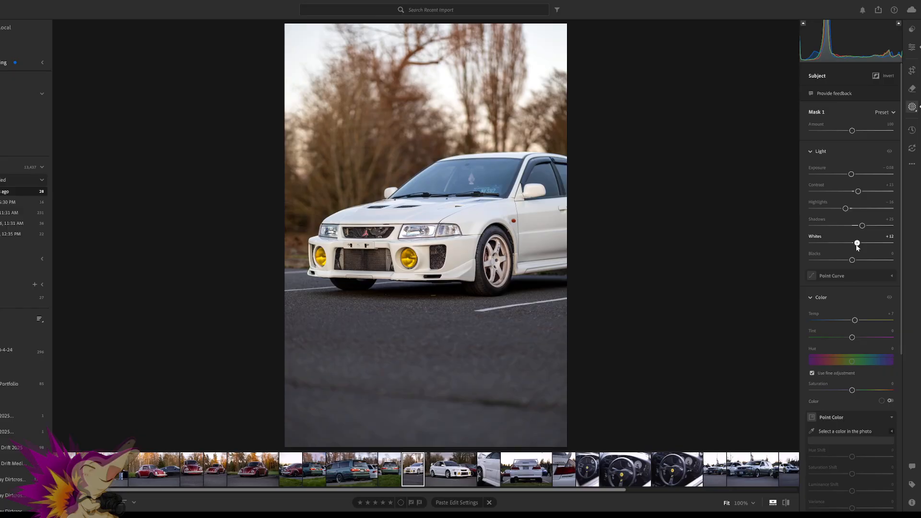
key("e")
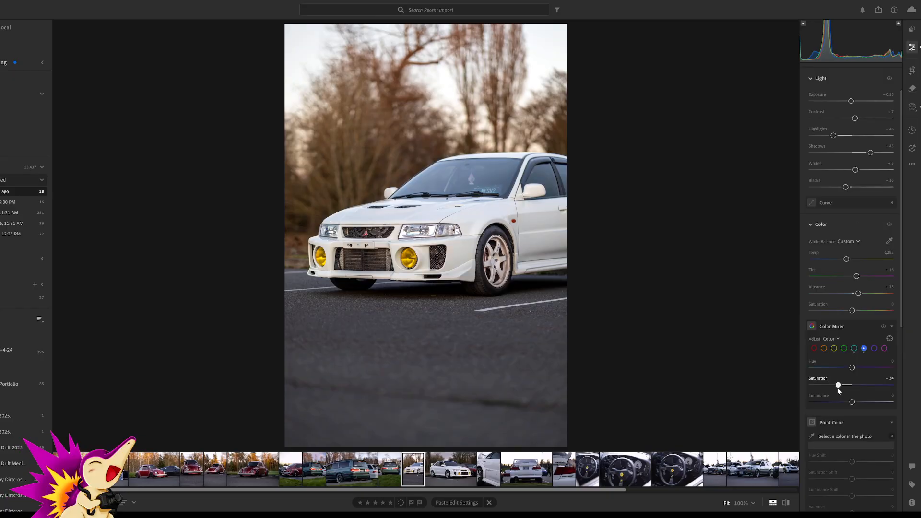
left_click_drag(841, 389, 842, 389)
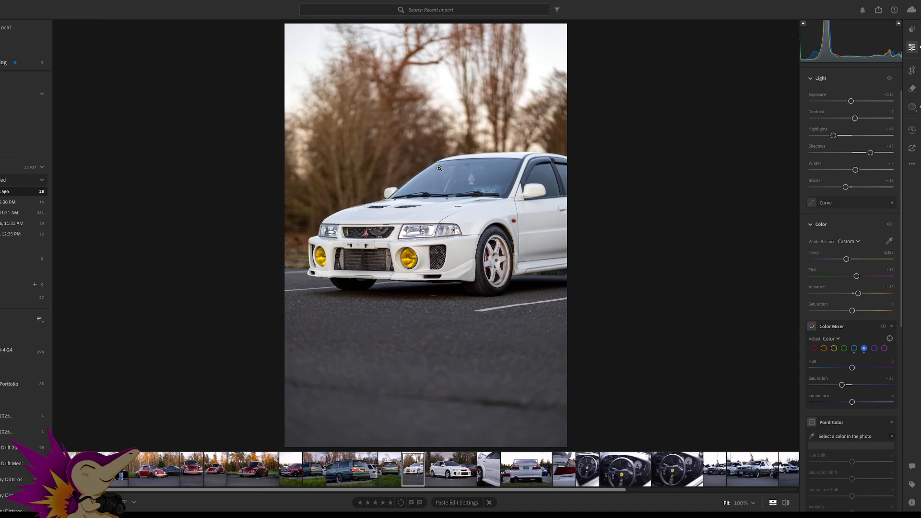
Paste the edit settings onto the horizontal white sedan photo and set the subject mask's exposure to about -0.44
key("Right")
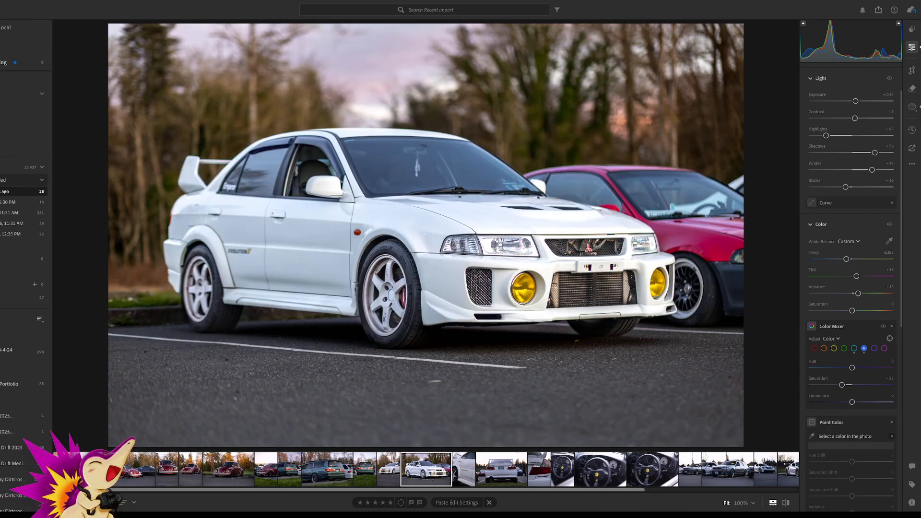
scroll(888, 153, "up", 2)
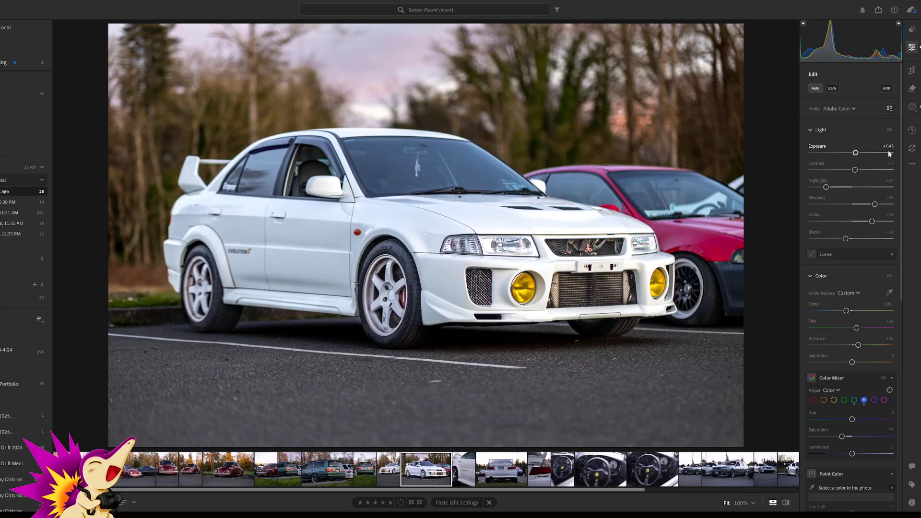
key("m")
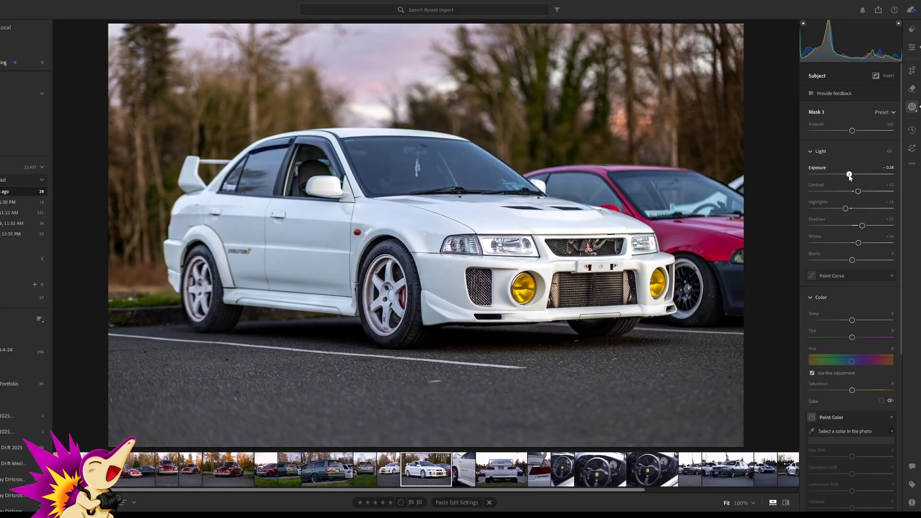
left_click_drag(849, 174, 848, 174)
left_click_drag(849, 174, 847, 175)
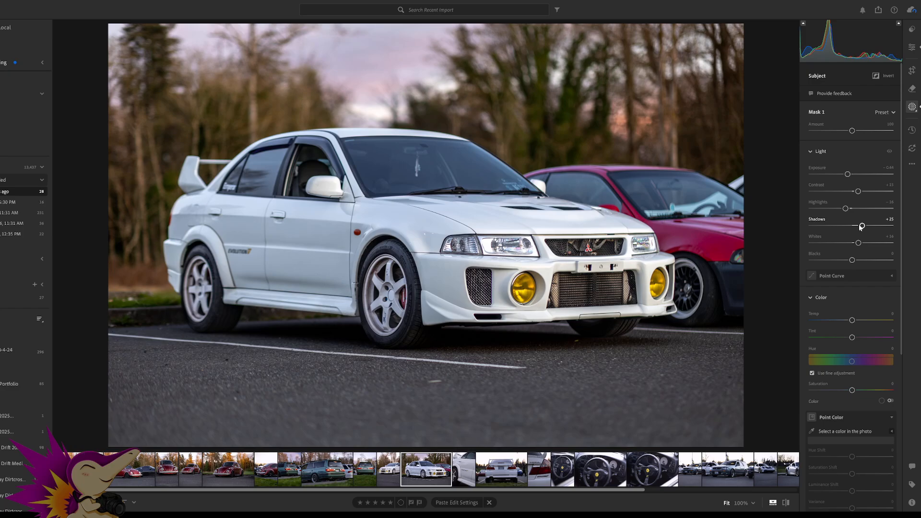
left_click(916, 47)
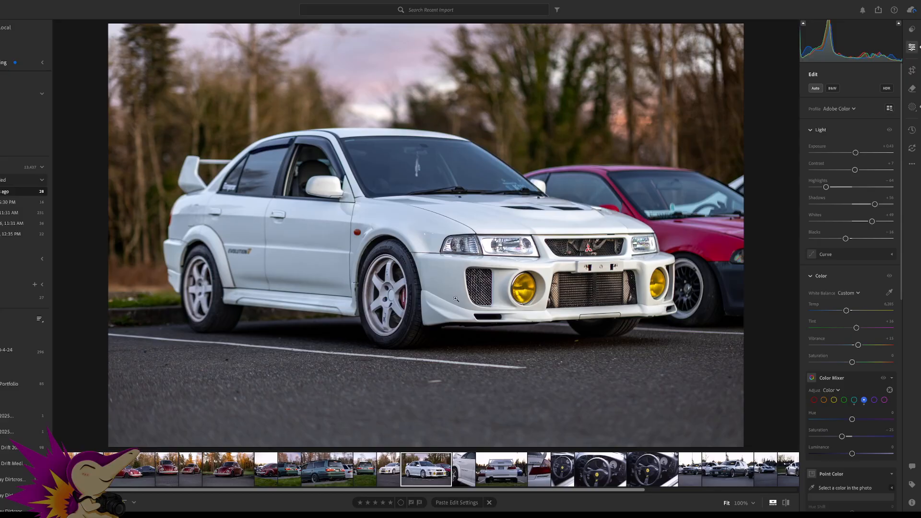
Paste the edit settings onto the close-up photo of the Evolution V door badge and reset the subject mask's exposure to 0
key("Right")
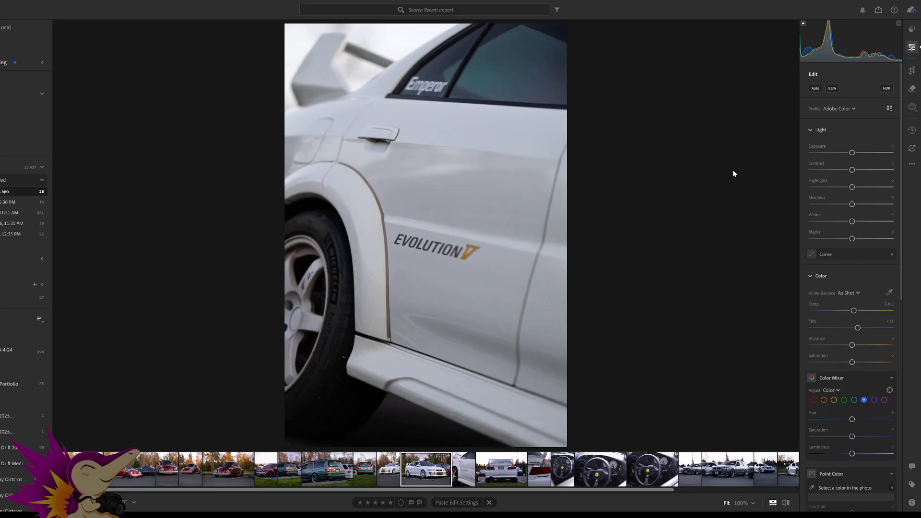
key("shift+a")
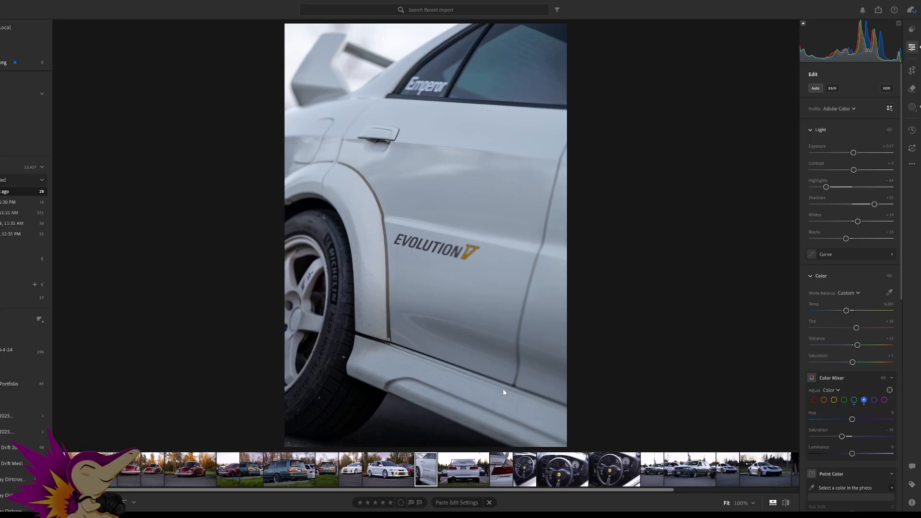
left_click(913, 104)
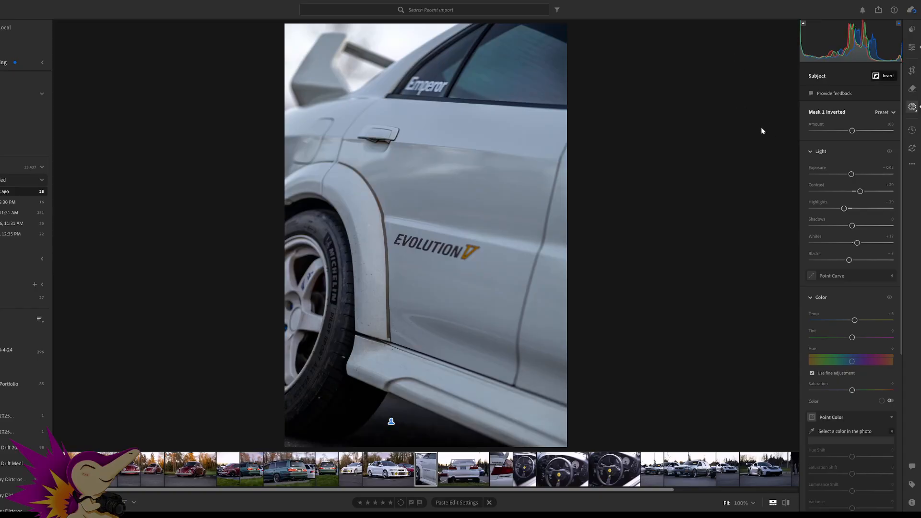
left_click(735, 100)
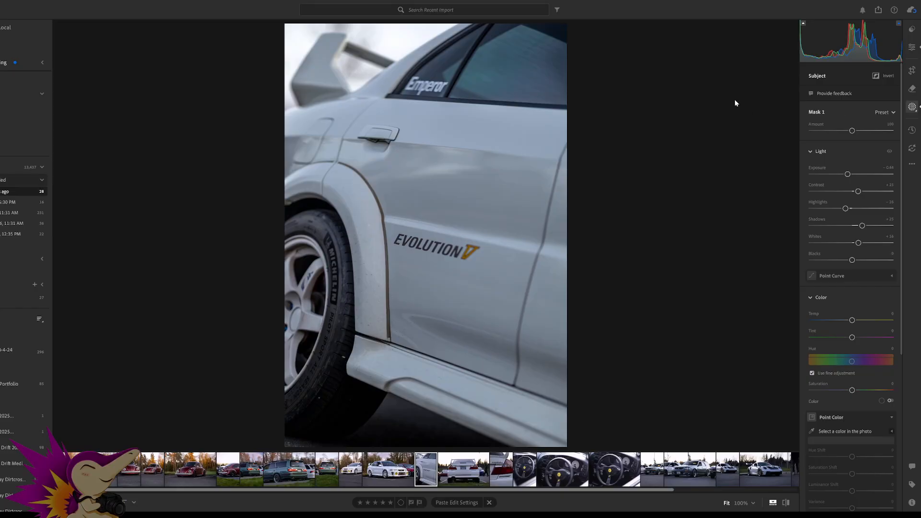
left_click_drag(847, 176, 849, 178)
double_click(849, 174)
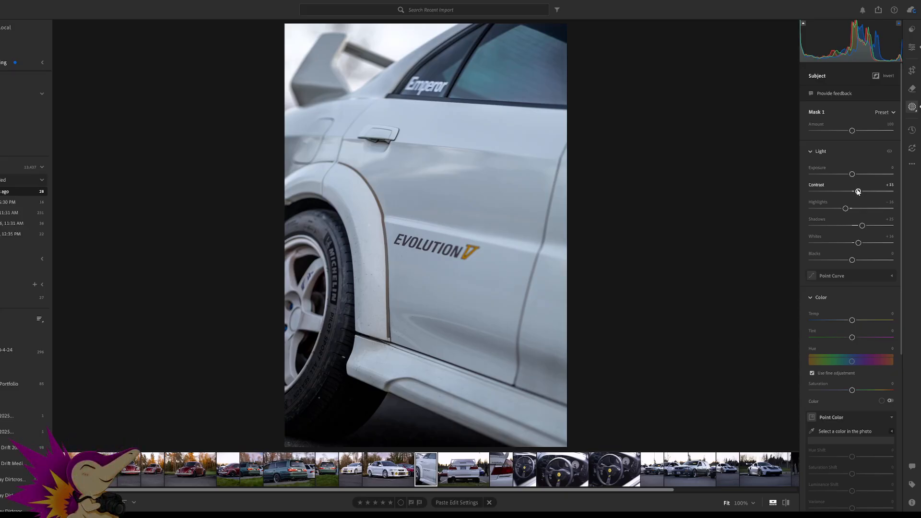
Lower the subject mask's shadows to about +11 on the badge close-up and reset the inverted subject mask's exposure to 0
left_click_drag(862, 225, 857, 226)
scroll(856, 225, "down", 1)
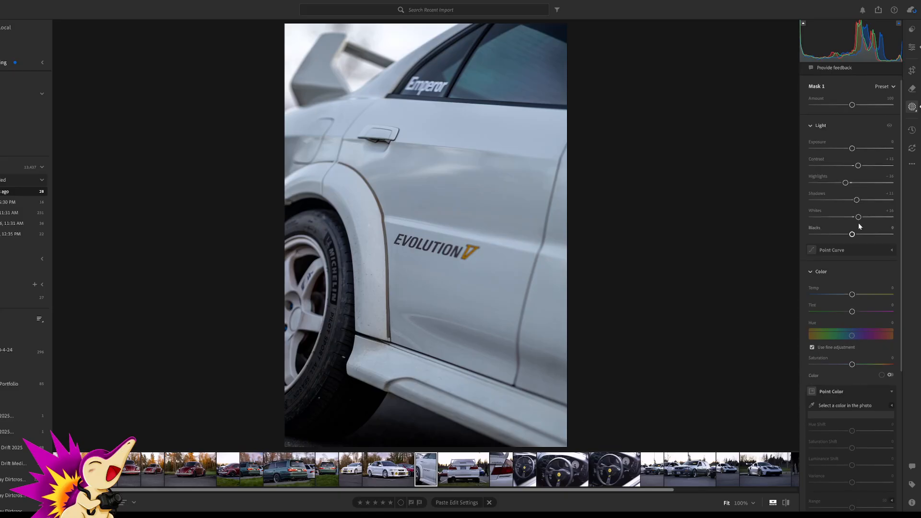
scroll(859, 222, "up", 1)
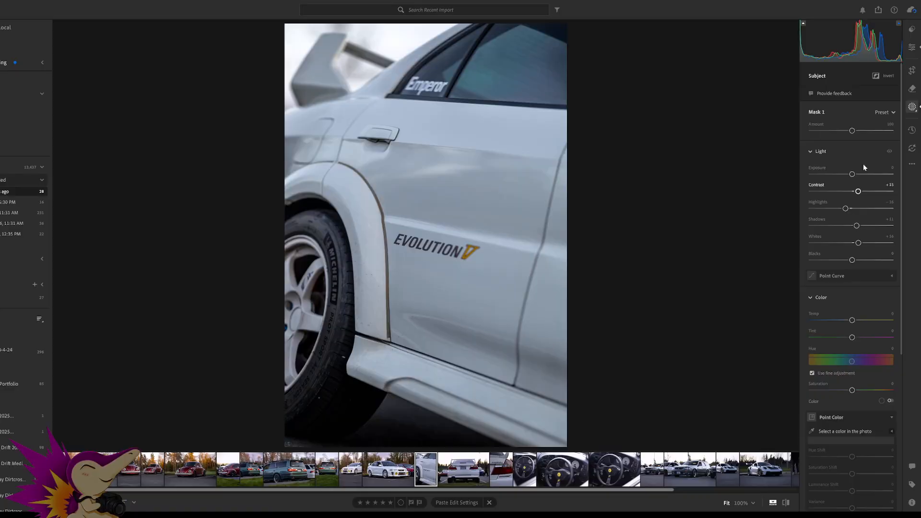
key("'")
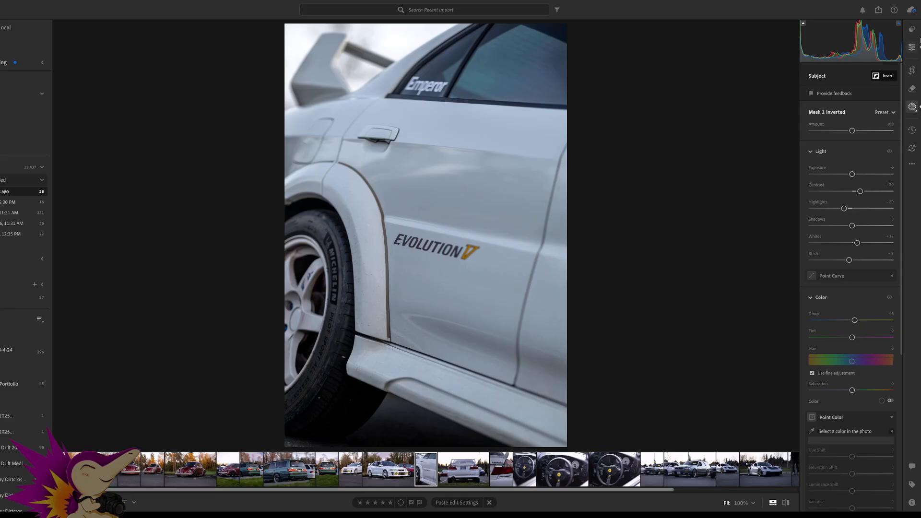
left_click(917, 46)
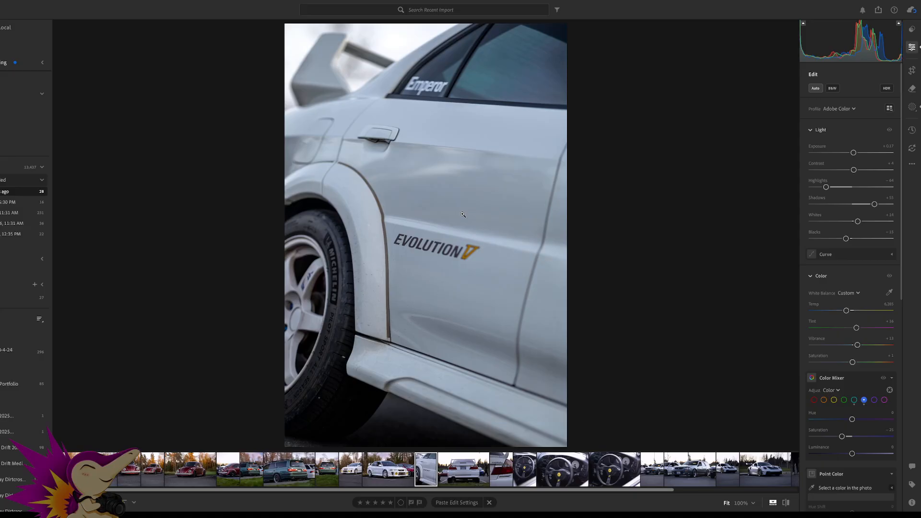
Paste the edit settings onto the white sedan's rear-view photo and set the inverted subject mask's exposure to about -0.6
key("Right")
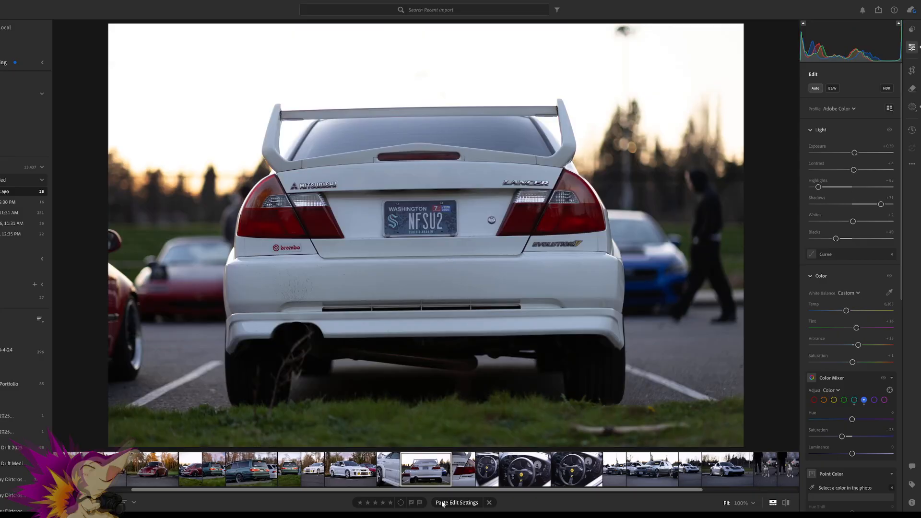
key("shift+a")
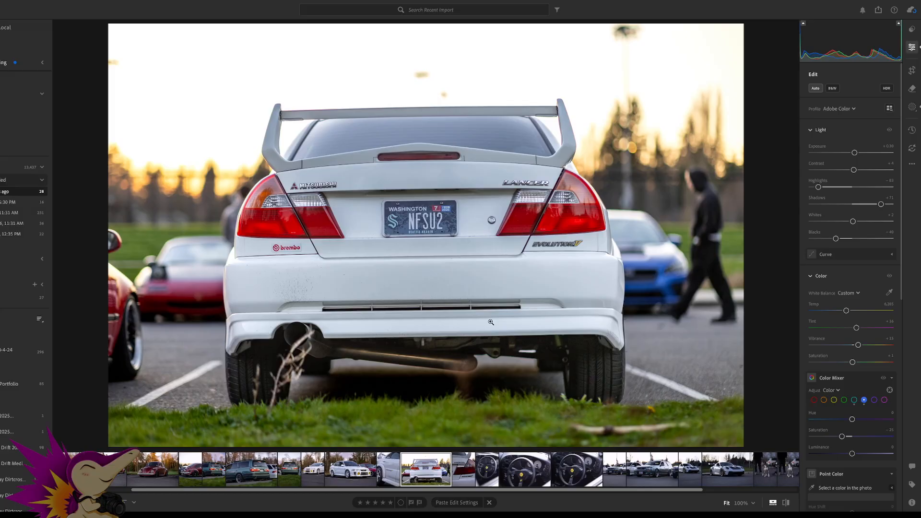
left_click(912, 109)
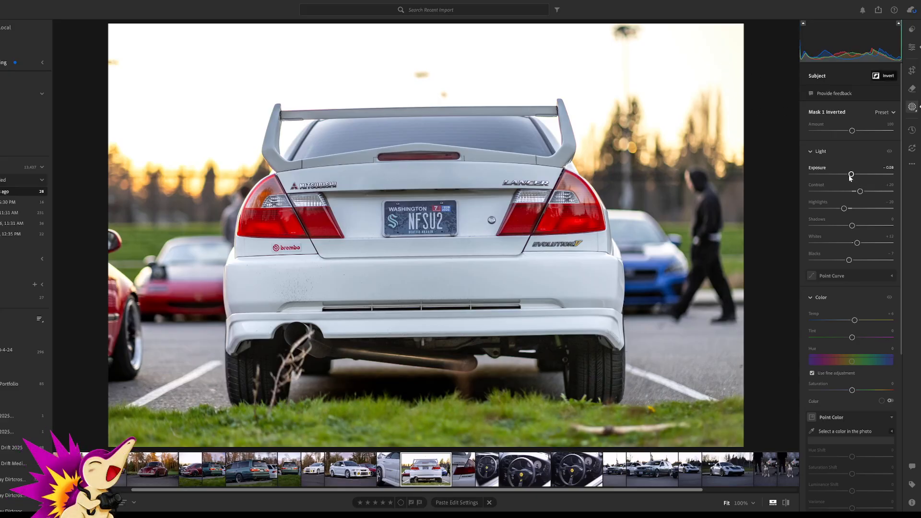
left_click_drag(851, 174, 847, 179)
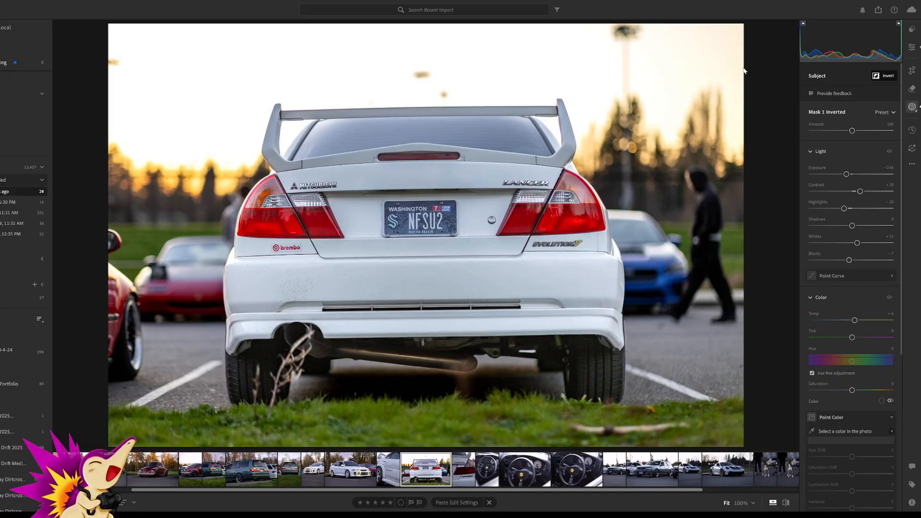
Add a linear gradient from the sky down to the grass on the rear-view photo, exclude the car, and darken the mask's exposure
key("m")
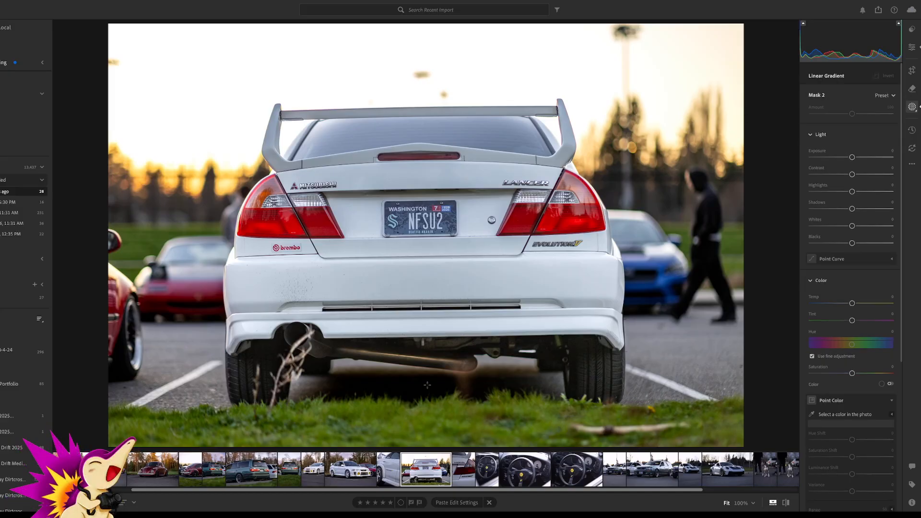
left_click_drag(418, 83, 418, 432)
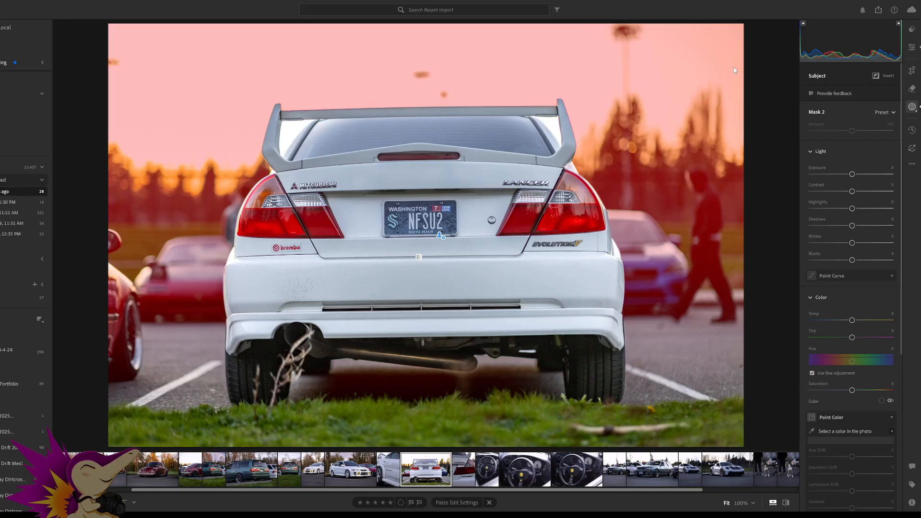
left_click_drag(852, 176, 847, 180)
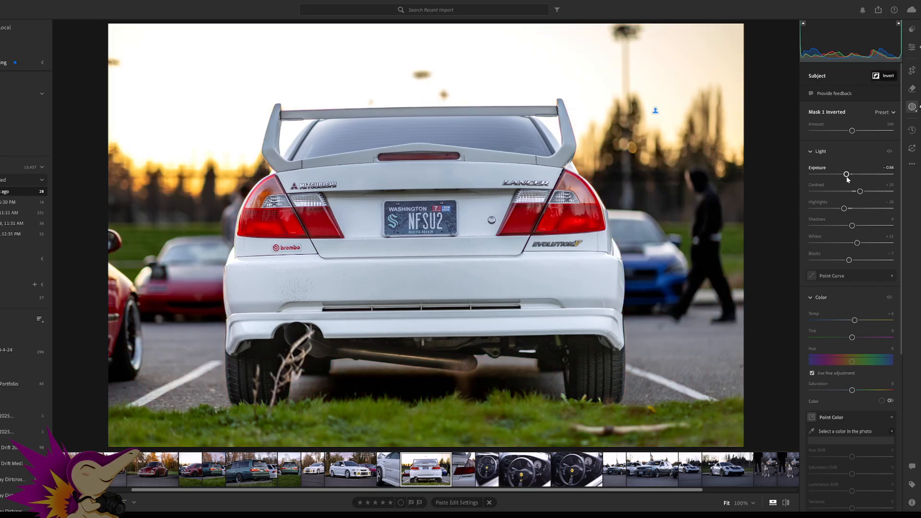
Lower the exposure of both the inverted subject mask and the subject mask to about -0.68 on the rear-view photo
left_click_drag(846, 177, 845, 177)
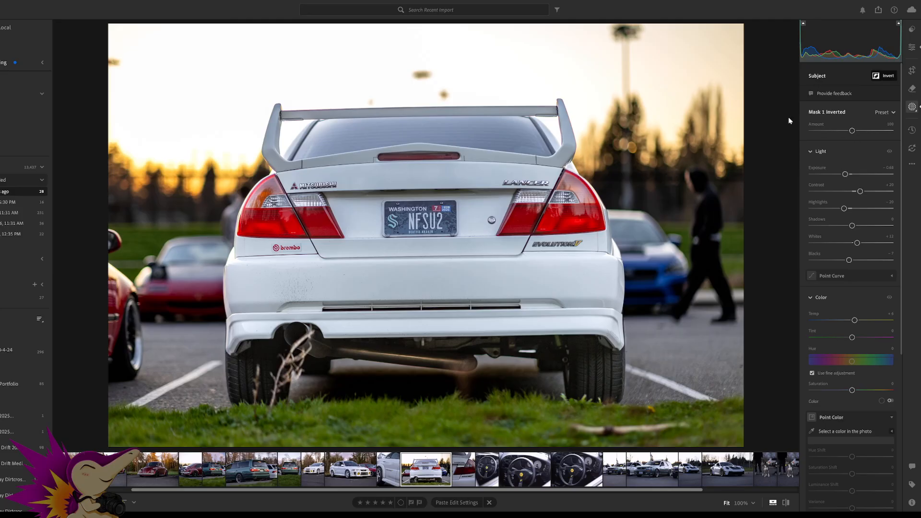
key("ctrl+z")
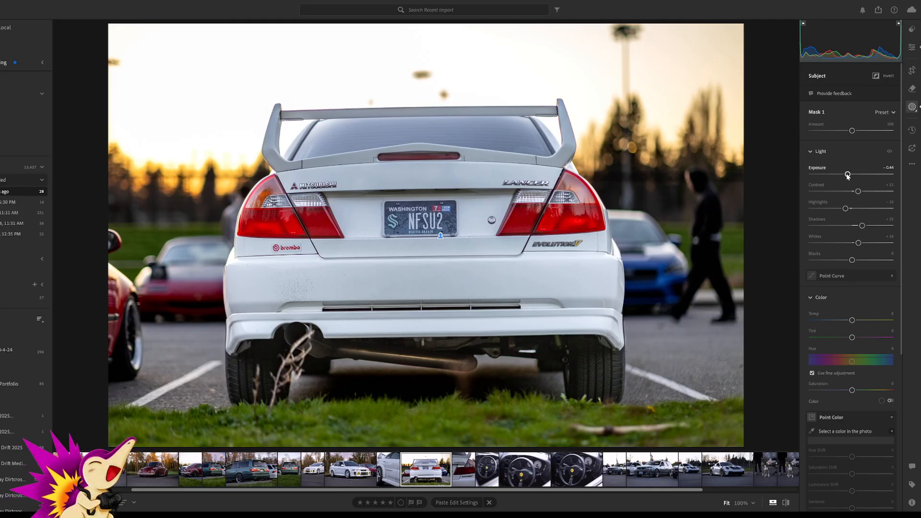
key("ctrl+shift+z")
left_click_drag(845, 176, 845, 177)
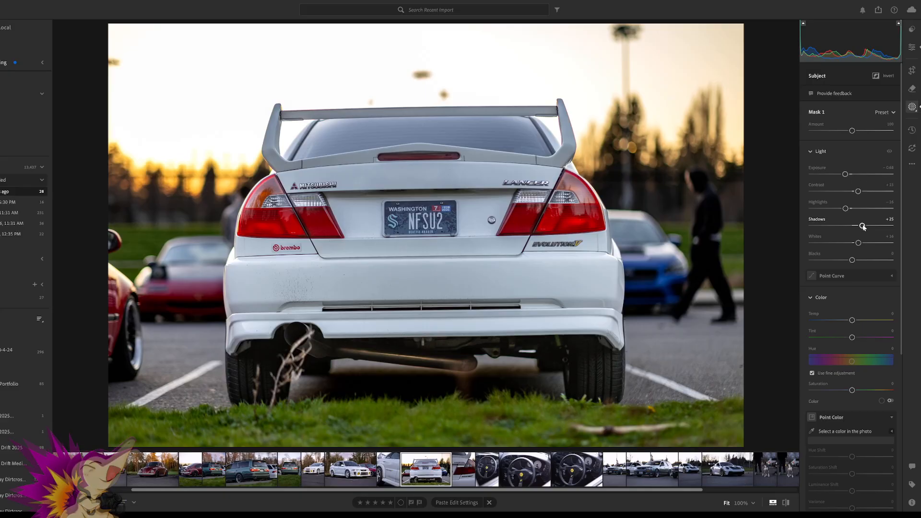
Reduce the subject mask's shadows to about +17 and the rear-view photo's overall shadows to about +64
left_click_drag(862, 226, 860, 228)
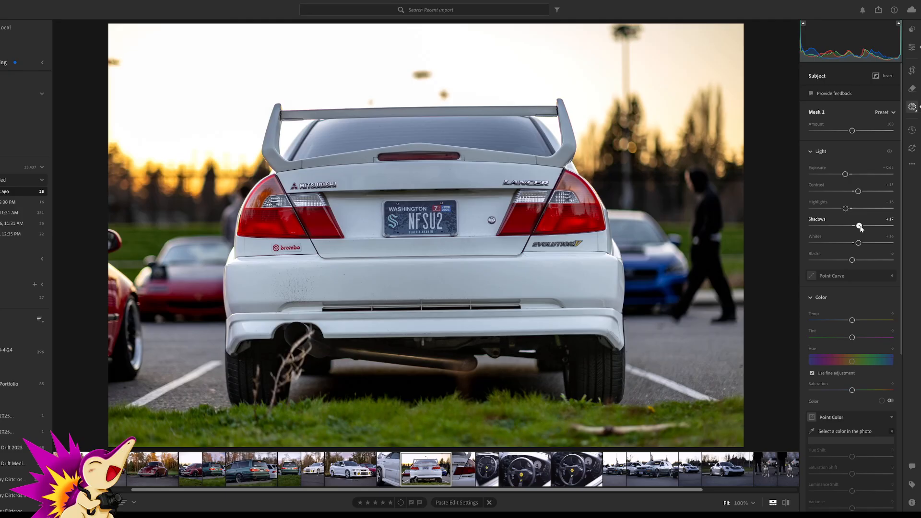
left_click(912, 47)
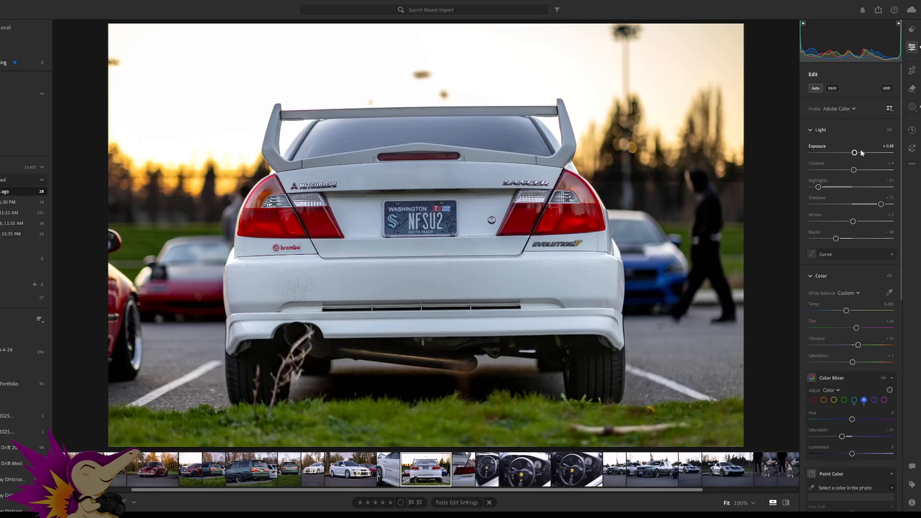
left_click_drag(881, 204, 879, 205)
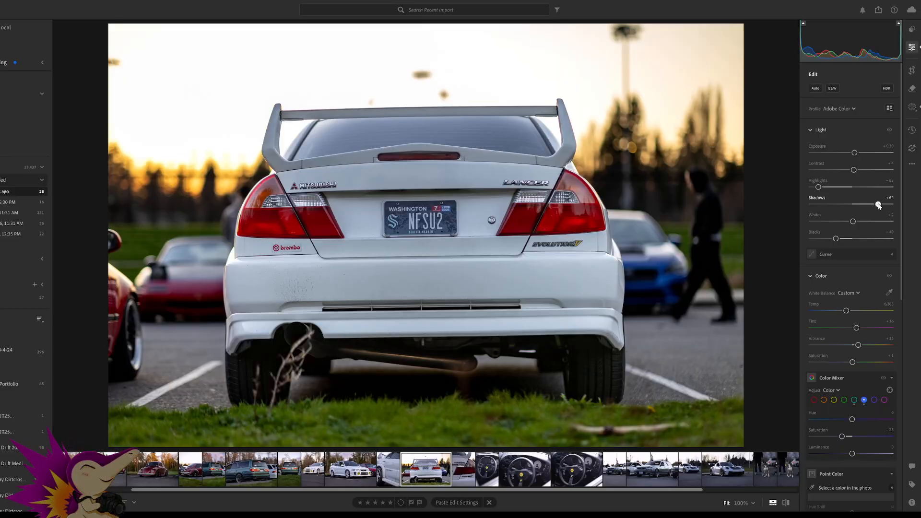
Compare the edited rear-view photo repeatedly with its unedited original
left_click(786, 503)
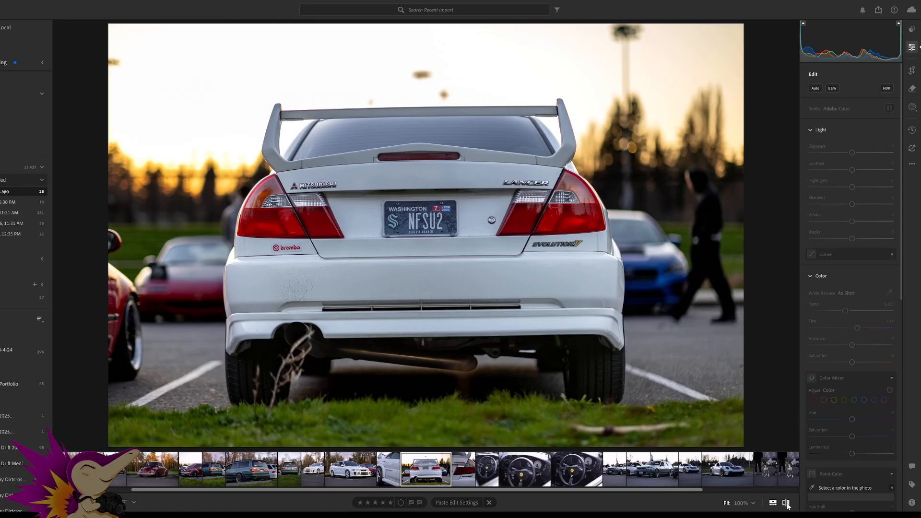
left_click(786, 503)
left_click(786, 503)
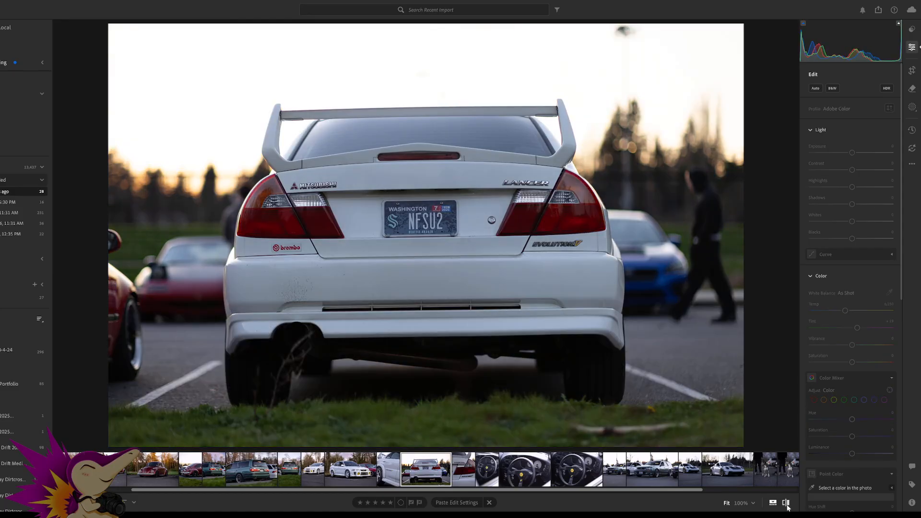
left_click(786, 504)
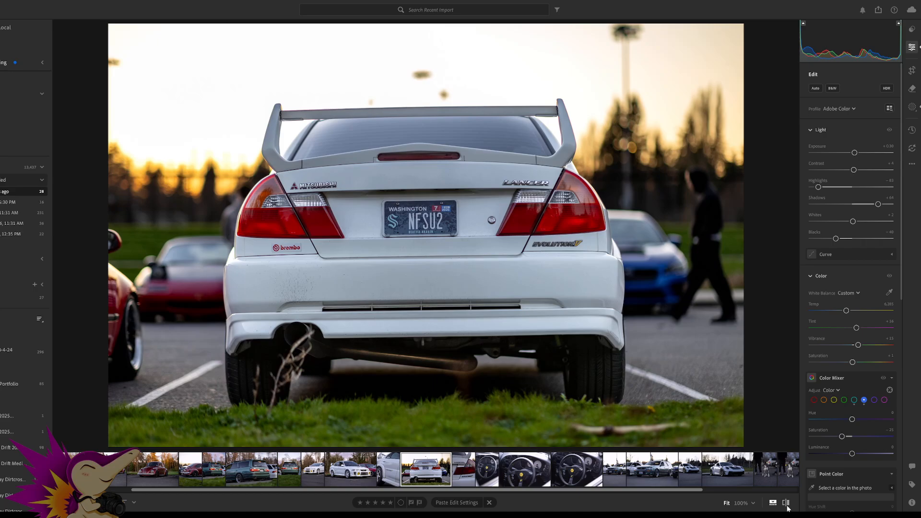
left_click(786, 503)
left_click(785, 504)
left_click(787, 505)
left_click(786, 505)
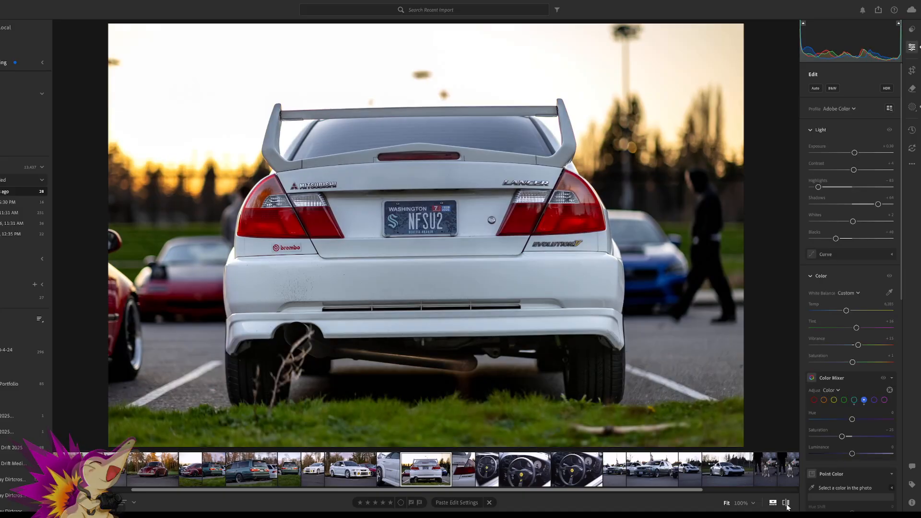
left_click(786, 504)
left_click(786, 505)
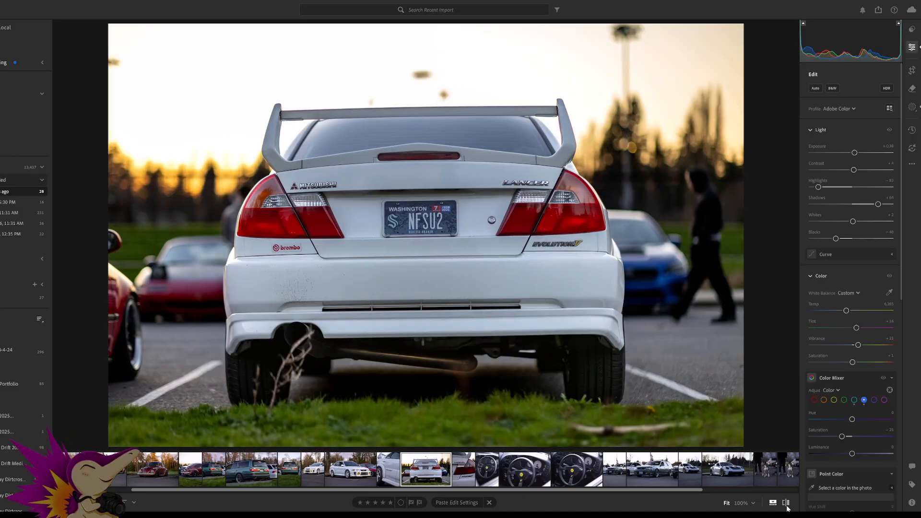
left_click(786, 505)
left_click(786, 505)
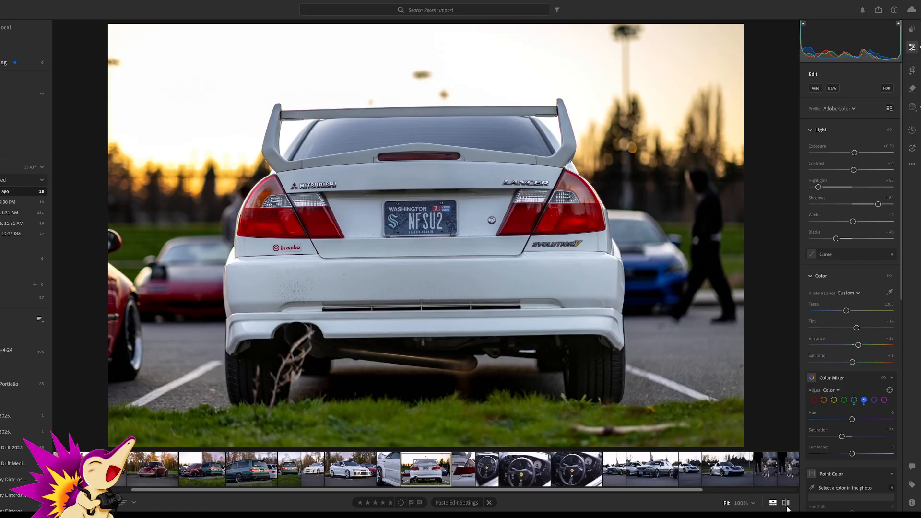
left_click(786, 505)
left_click(786, 504)
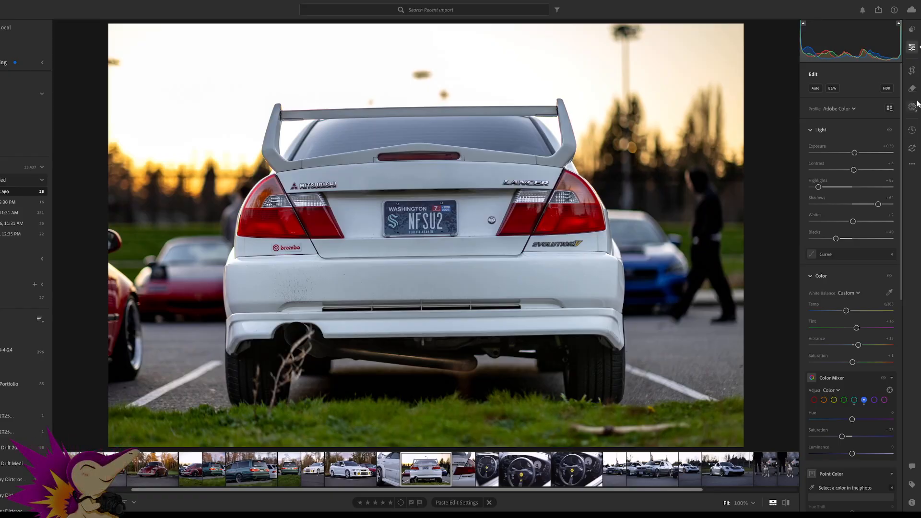
Paste the edit settings onto the close-up photo of the Lancer tail light and delete its Mask 2
key("Right")
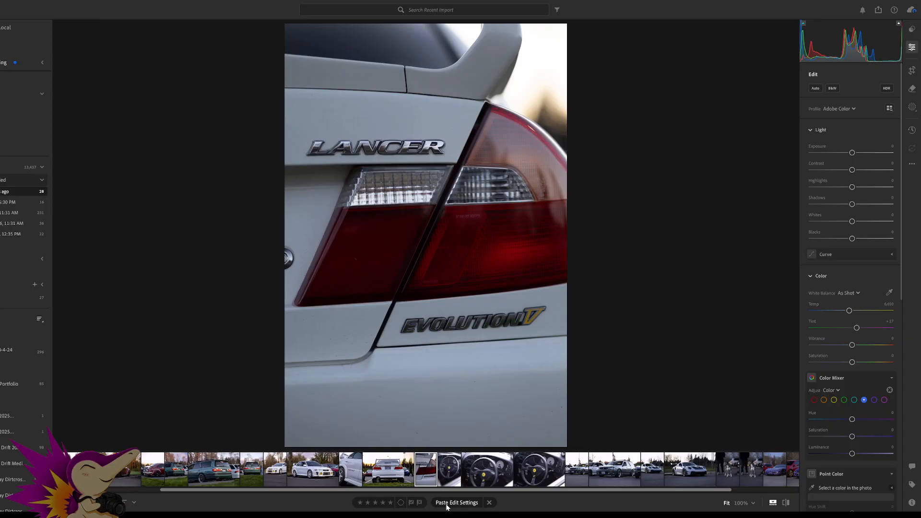
left_click(446, 503)
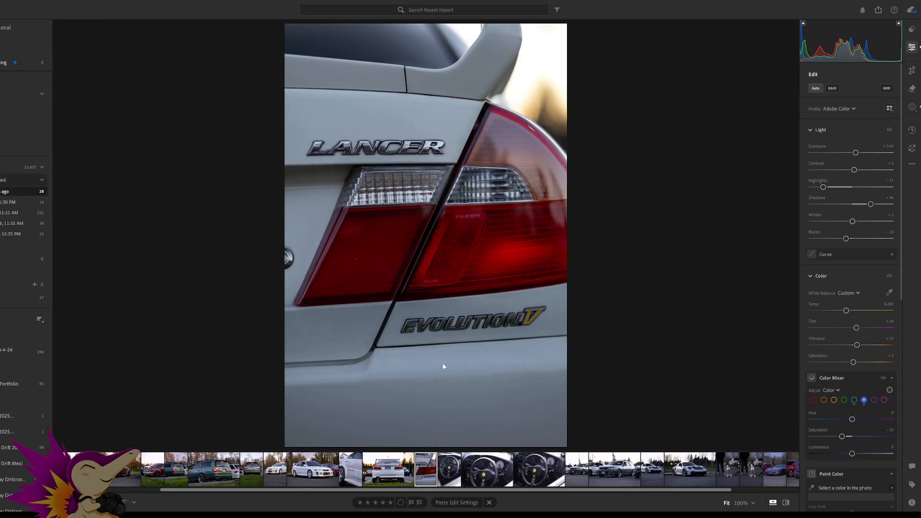
left_click(912, 108)
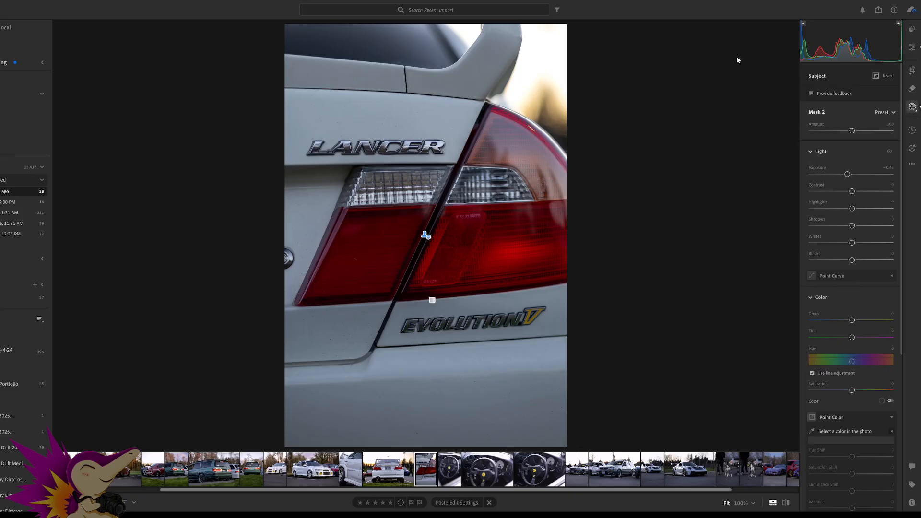
key("Delete")
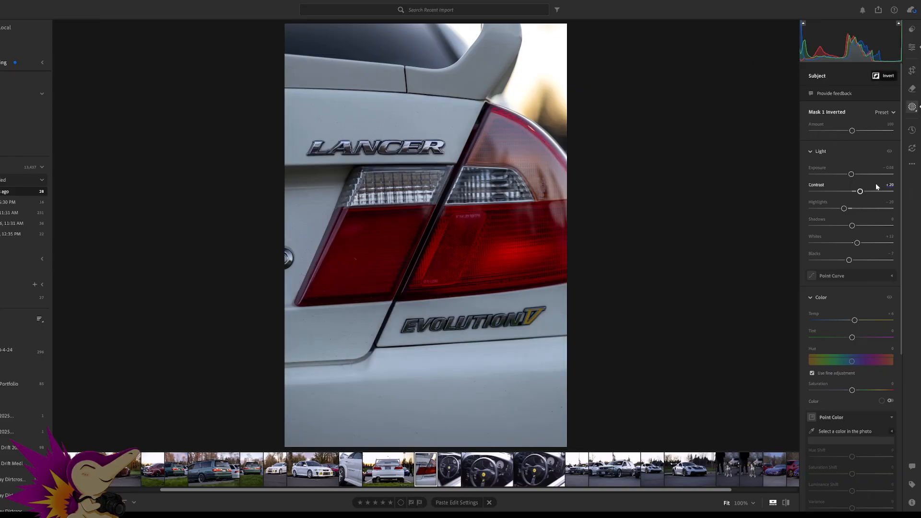
Reset the inverted subject mask's exposure to 0 and raise the subject mask's exposure to about +0.48 on the tail light close-up
double_click(852, 175)
left_click(735, 68)
left_click_drag(846, 175, 857, 181)
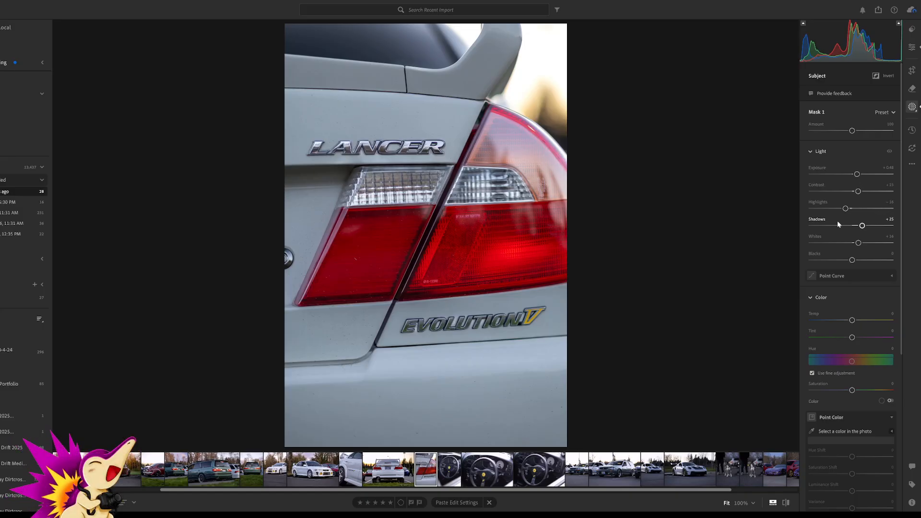
Check the subject mask's overlay on the tail light close-up and compare the edit with the original photo
key("o")
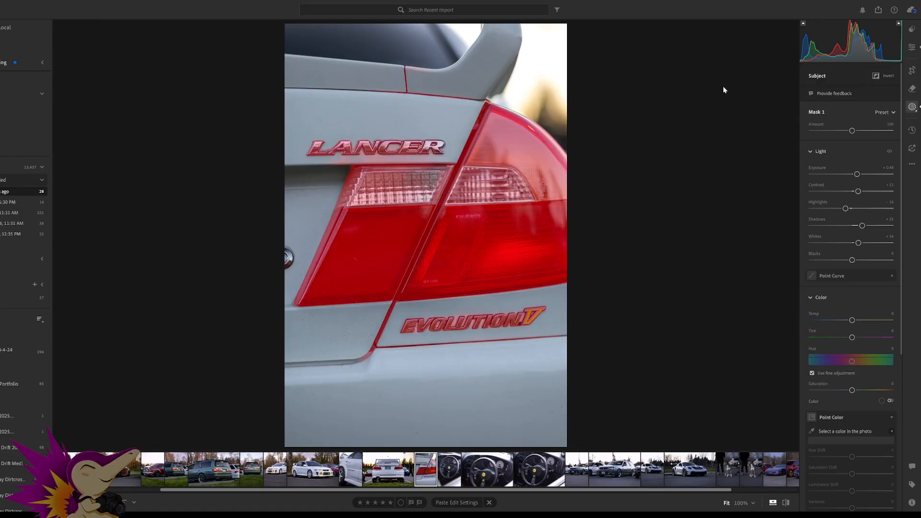
key("o")
key("o")
key("o")
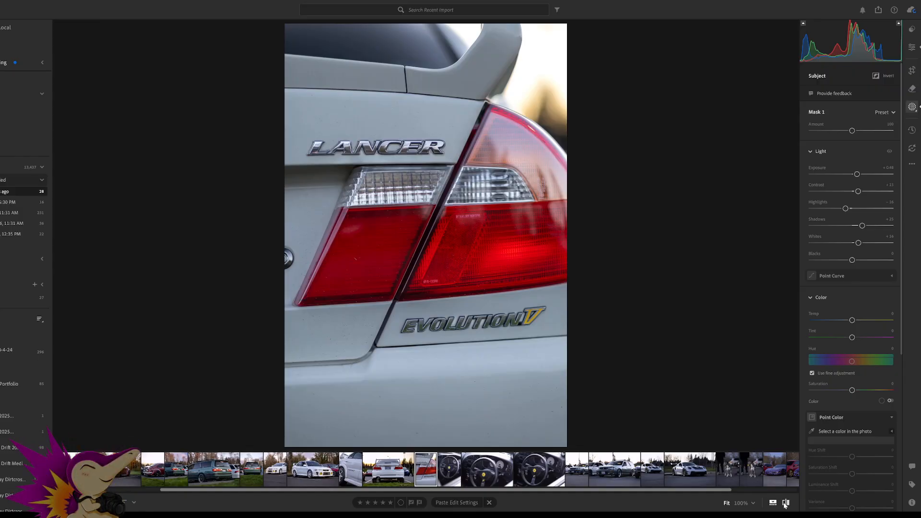
left_click_drag(785, 505, 785, 505)
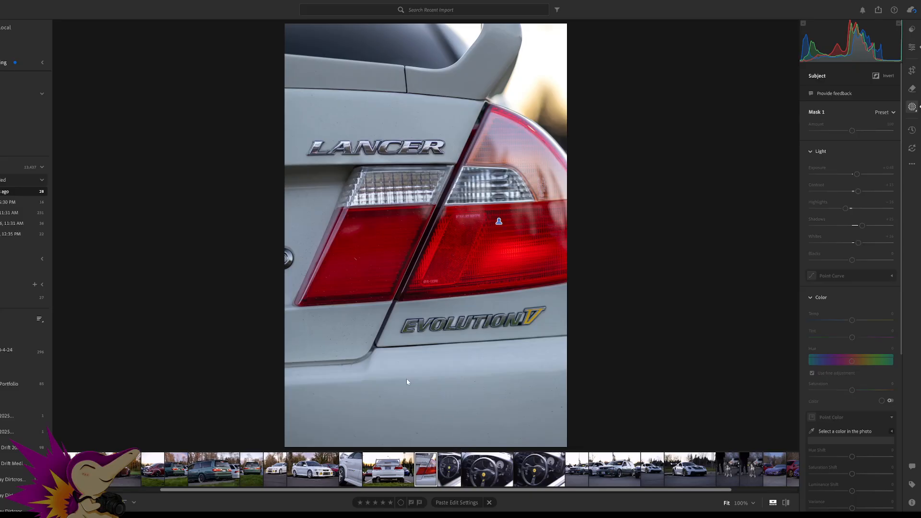
Paste the edit settings onto the portrait-format photo of the Momo steering wheel
key("Right")
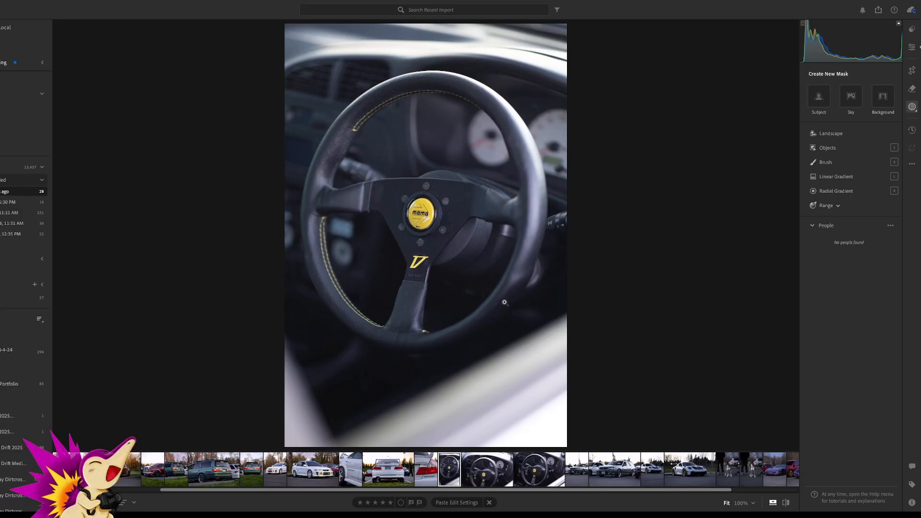
left_click(447, 505)
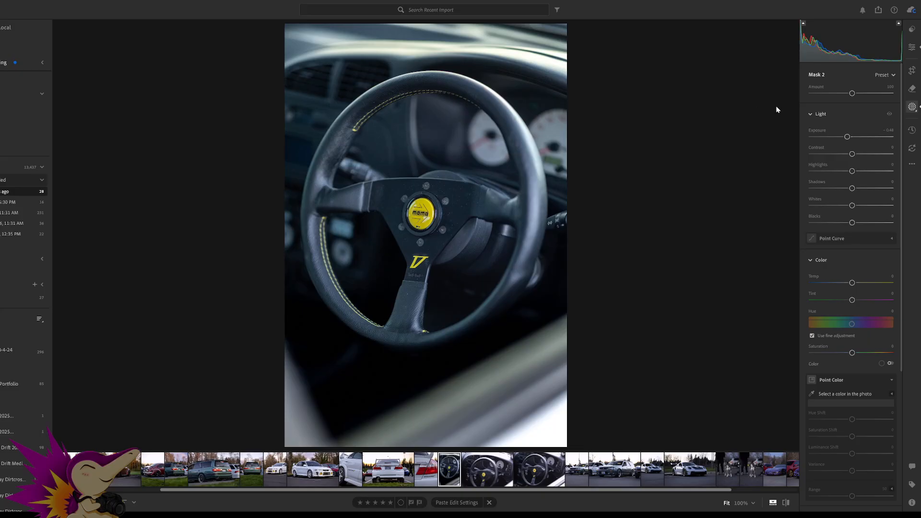
Try the Daylight and As Shot white balances on the steering wheel photo, settle on Auto, and reapply the automatic light adjustments
left_click(912, 46)
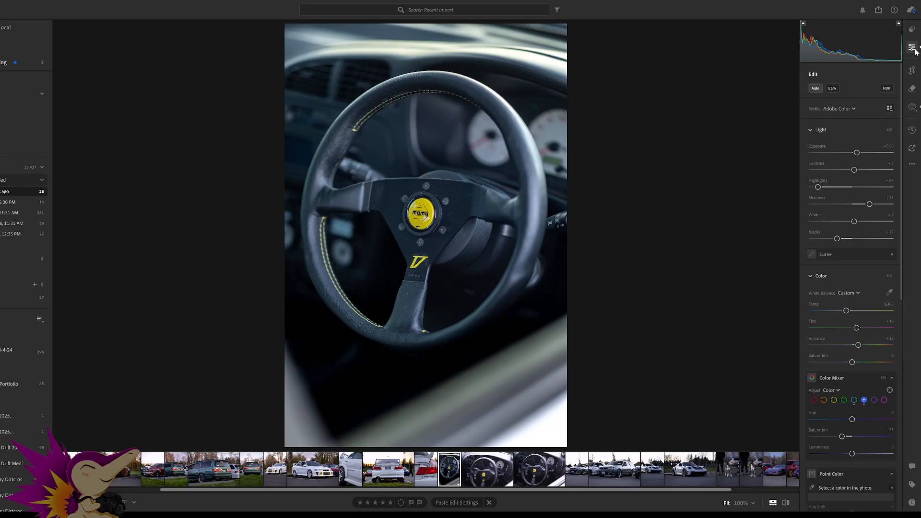
left_click(848, 302)
left_click(845, 325)
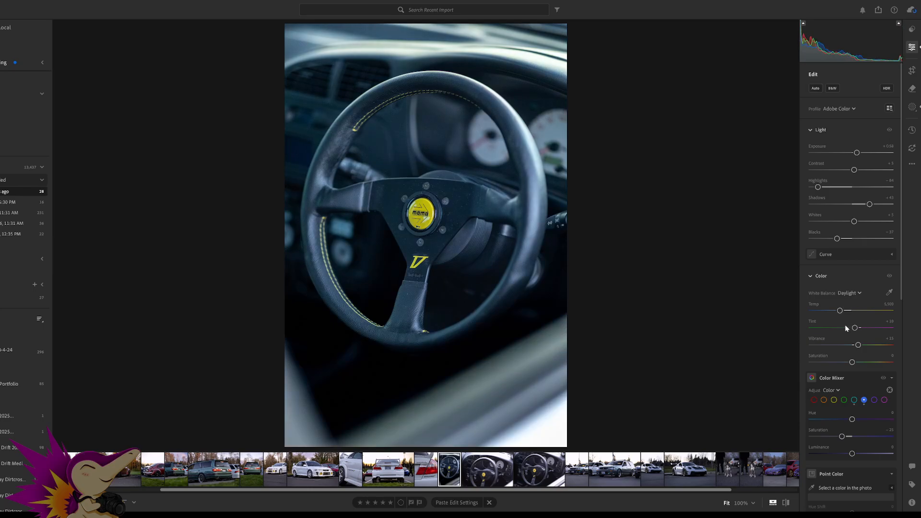
key("ctrl+shift+u")
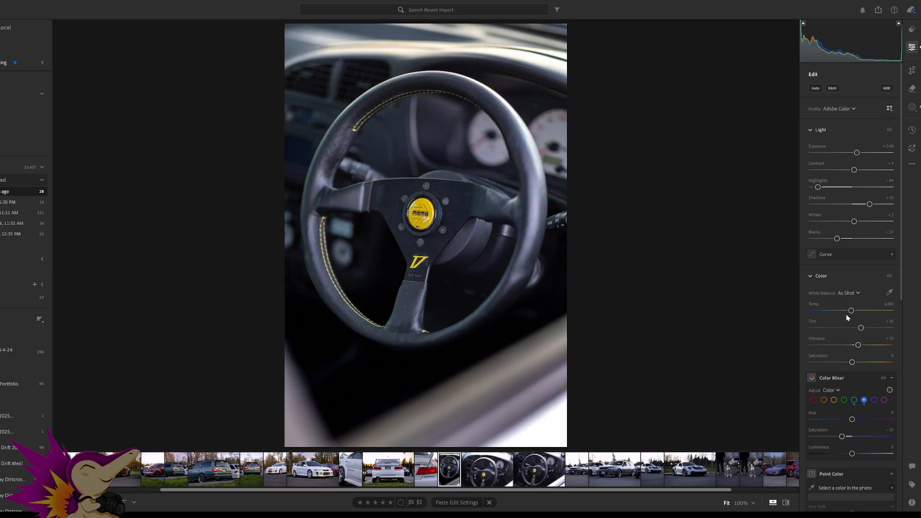
key("ctrl+shift+u")
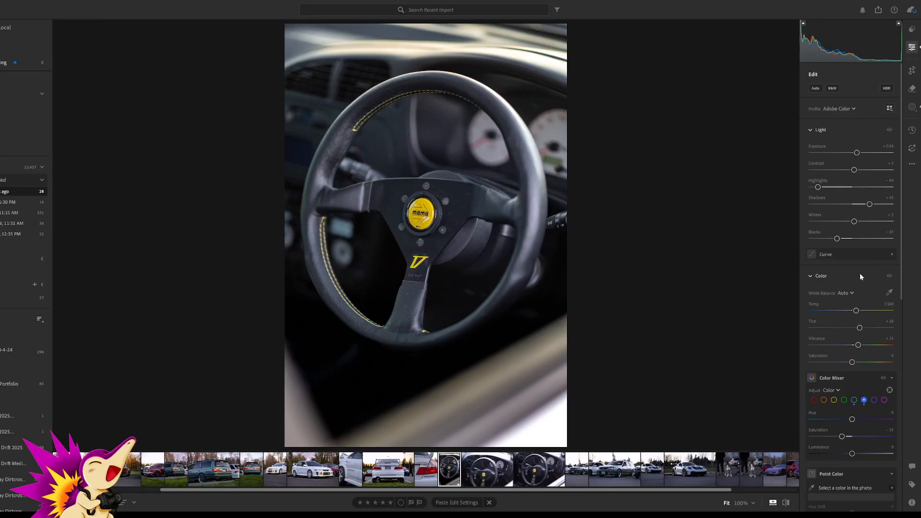
left_click(816, 88)
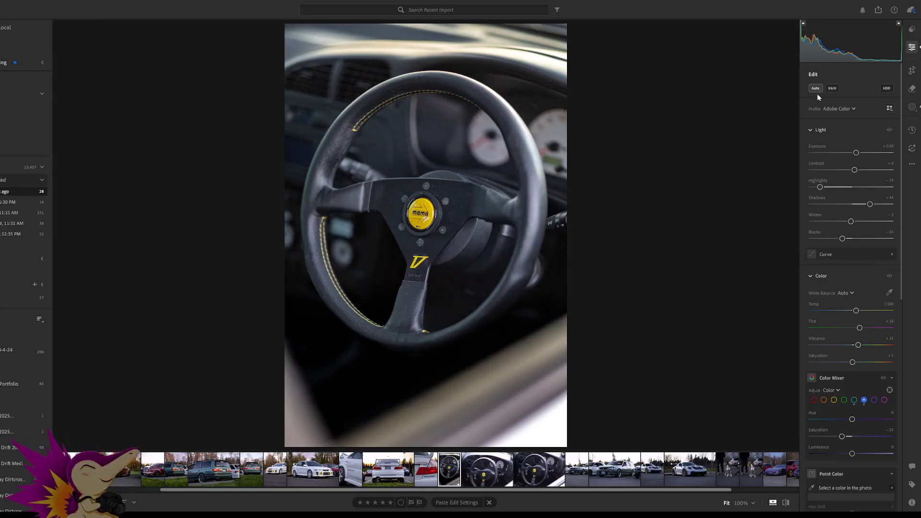
scroll(845, 256, "down", 2)
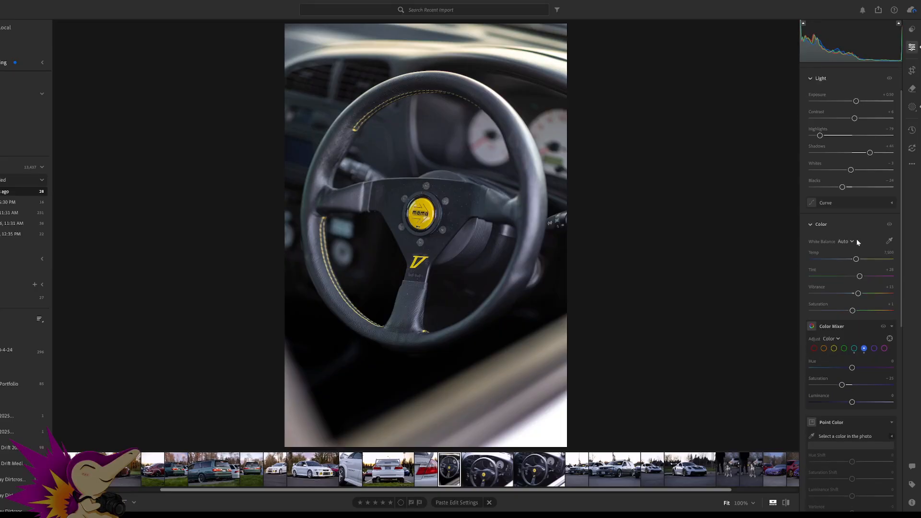
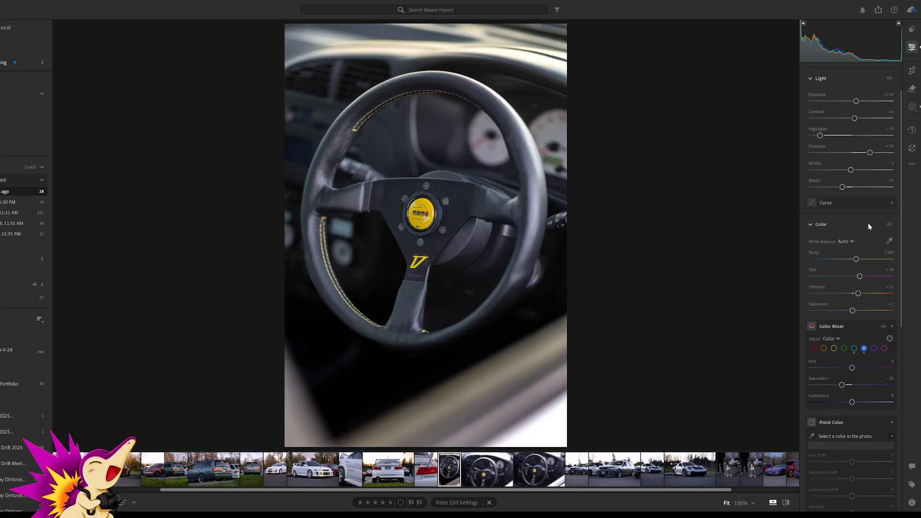
scroll(868, 226, "down", 3)
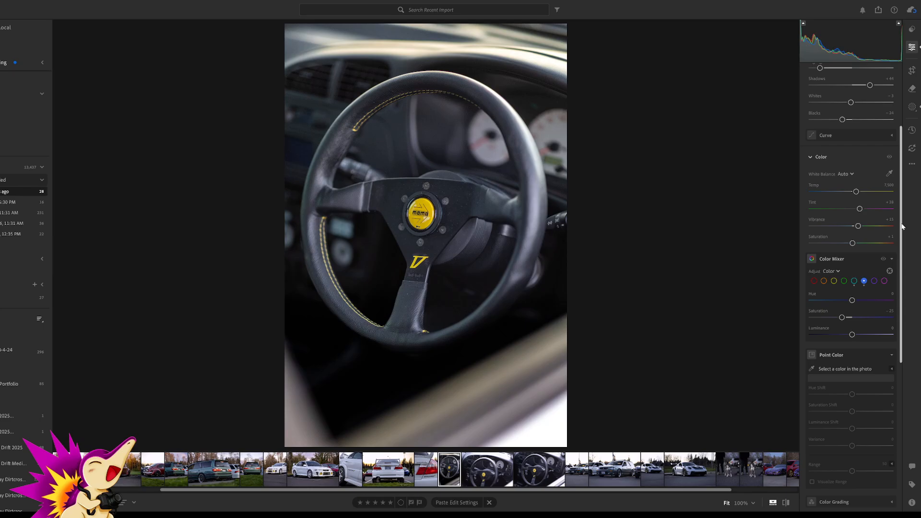
scroll(846, 285, "down", 2)
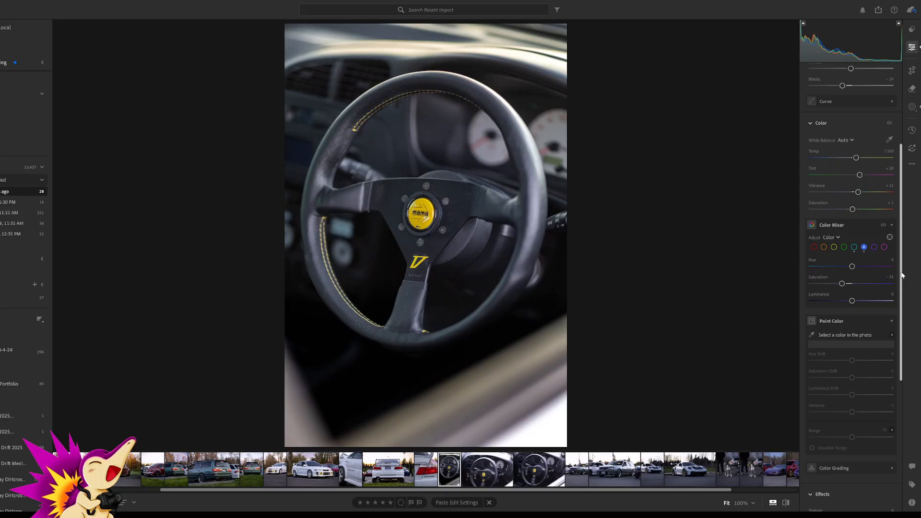
Raise the tint of the portrait steering wheel photo to about +35
scroll(902, 275, "up", 8)
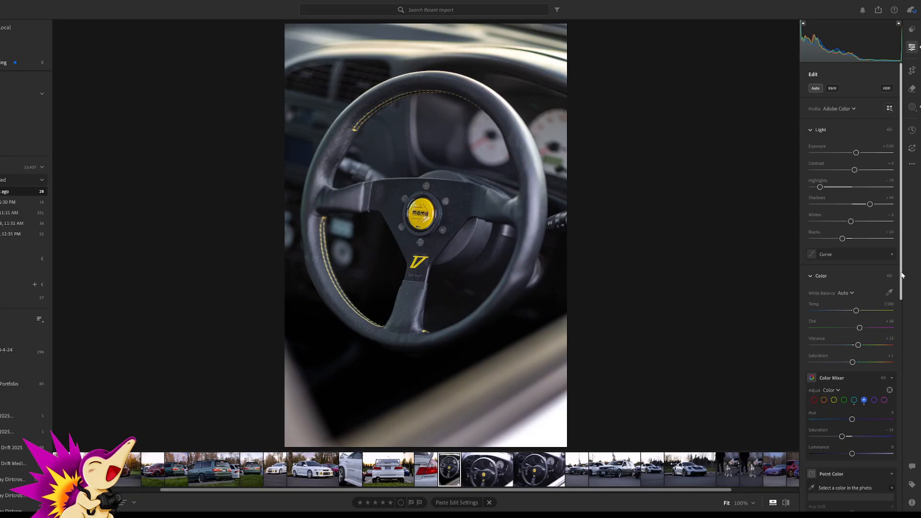
scroll(902, 275, "down", 3)
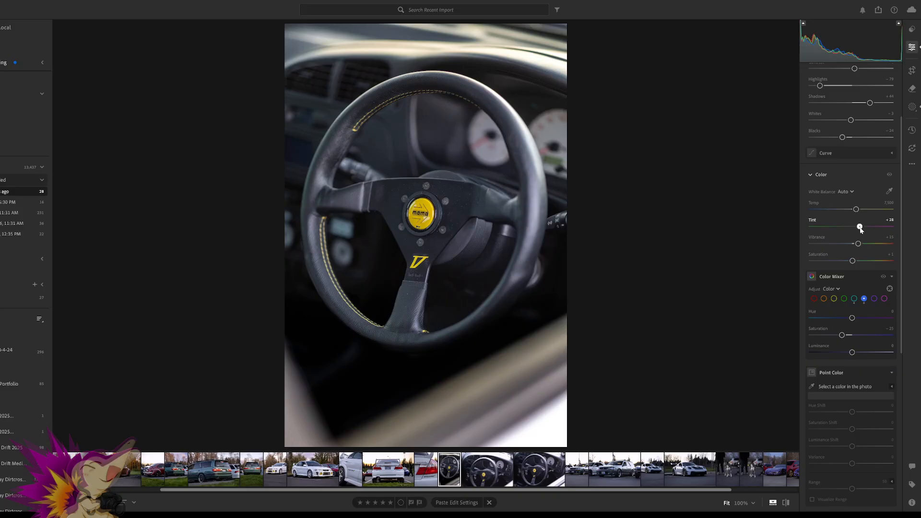
left_click_drag(860, 229, 862, 230)
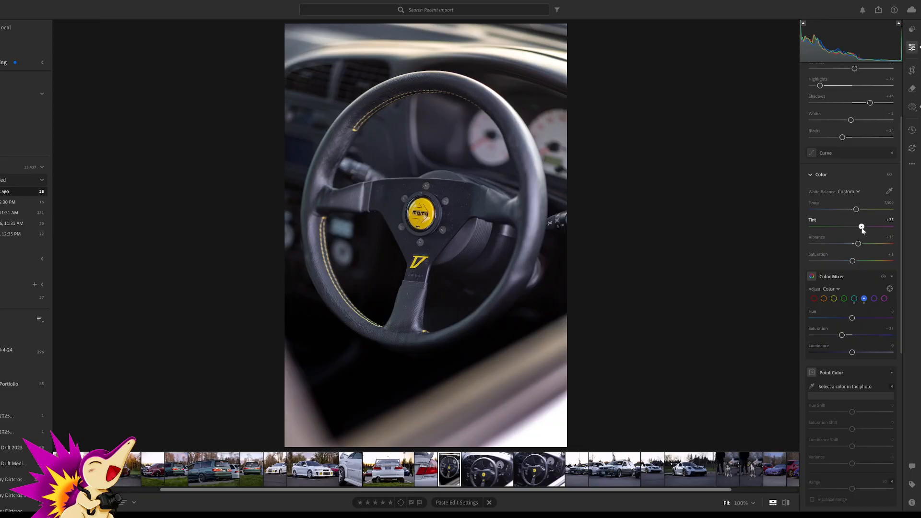
scroll(898, 266, "down", 3)
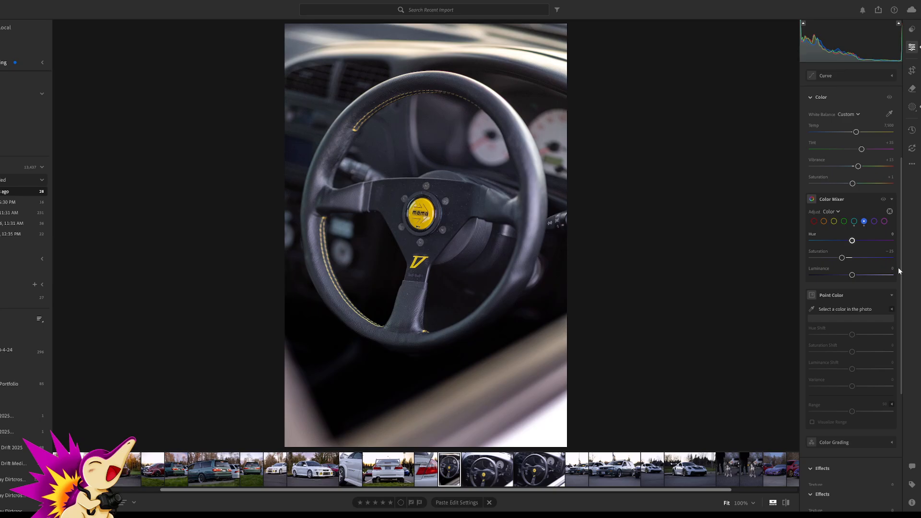
Review the masks on the portrait steering wheel photo and compare the edit with the original
left_click(913, 107)
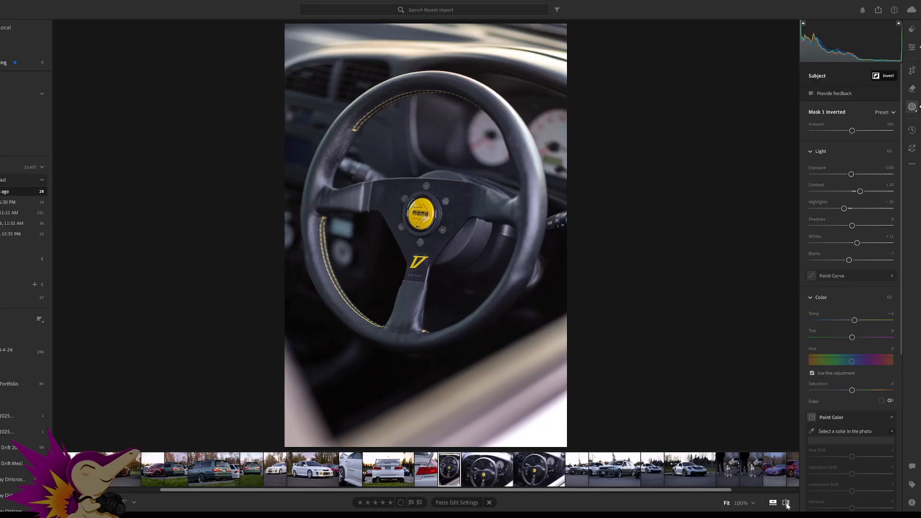
left_click(786, 504)
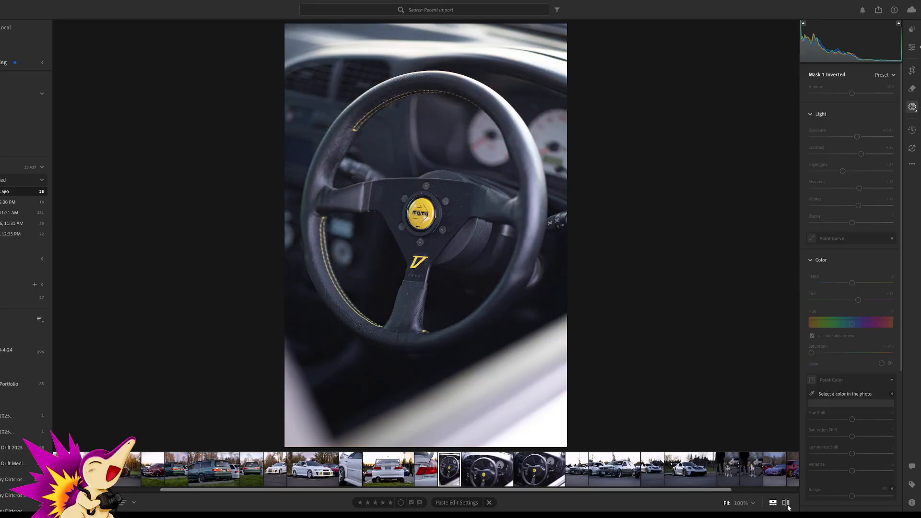
left_click(787, 503)
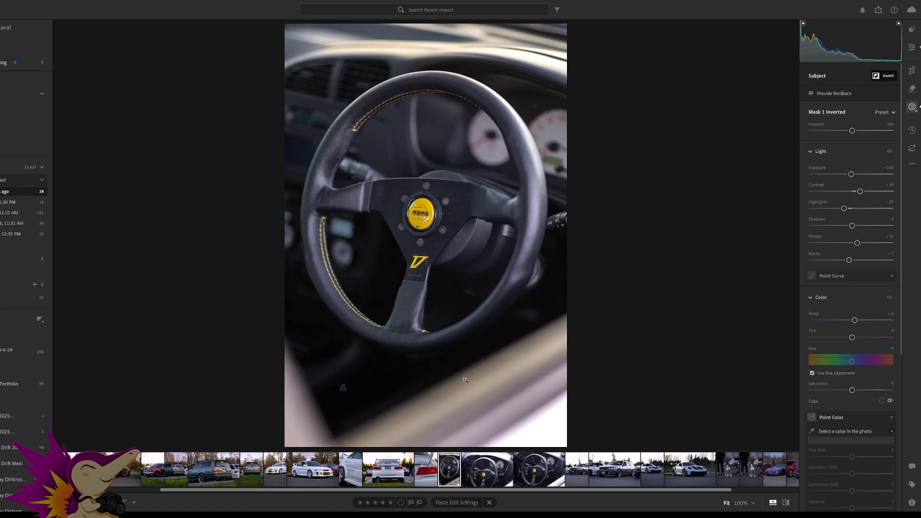
left_click(912, 48)
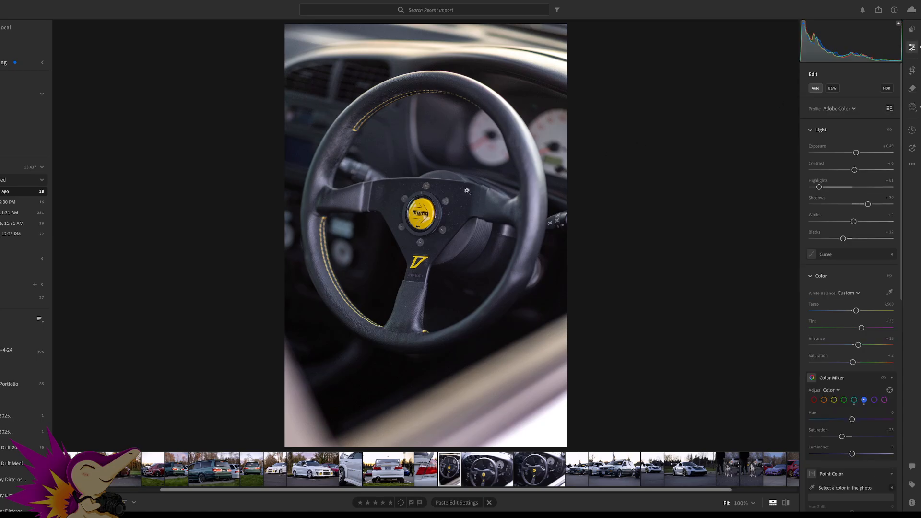
Delete the landscape photo with the out-of-focus steering wheel and paste the edit settings onto the next, sharp steering wheel photo
key("Right")
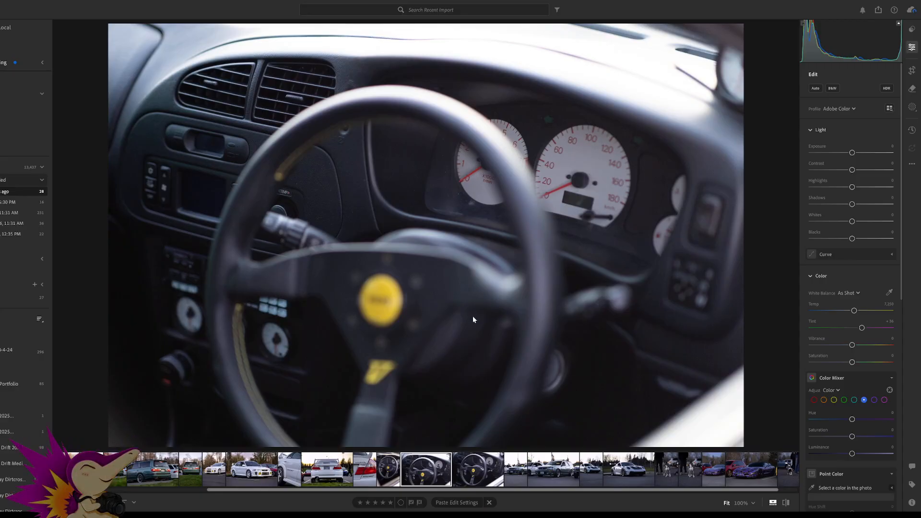
key("Delete")
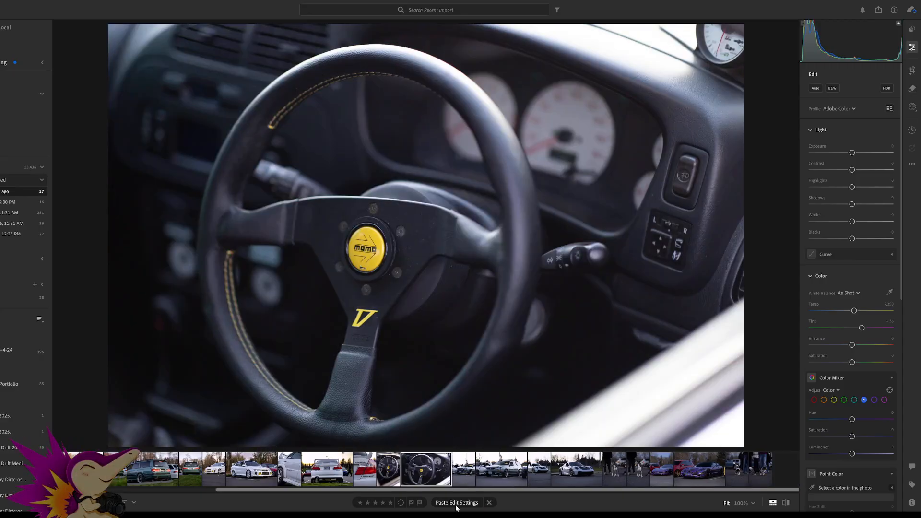
left_click(453, 505)
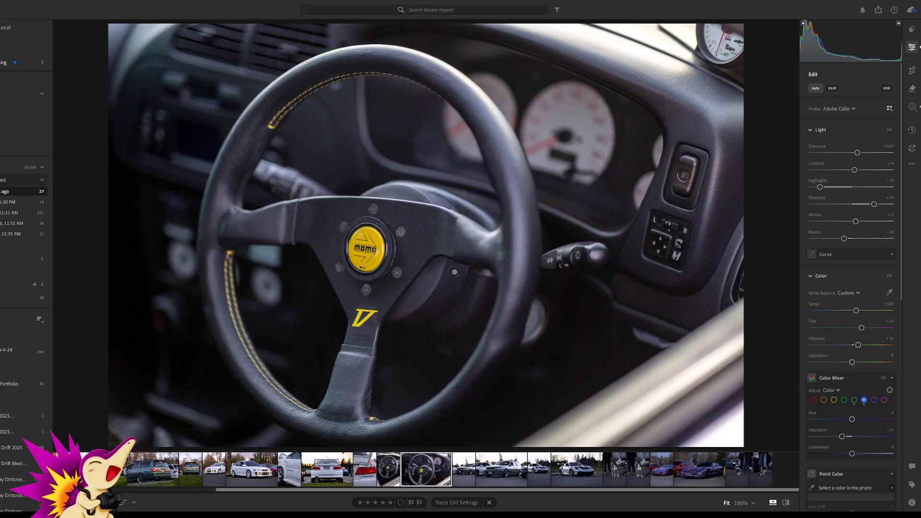
Copy the edit settings from the green wagon's rear-view photo and paste them onto the portrait photo of its front
key("Right")
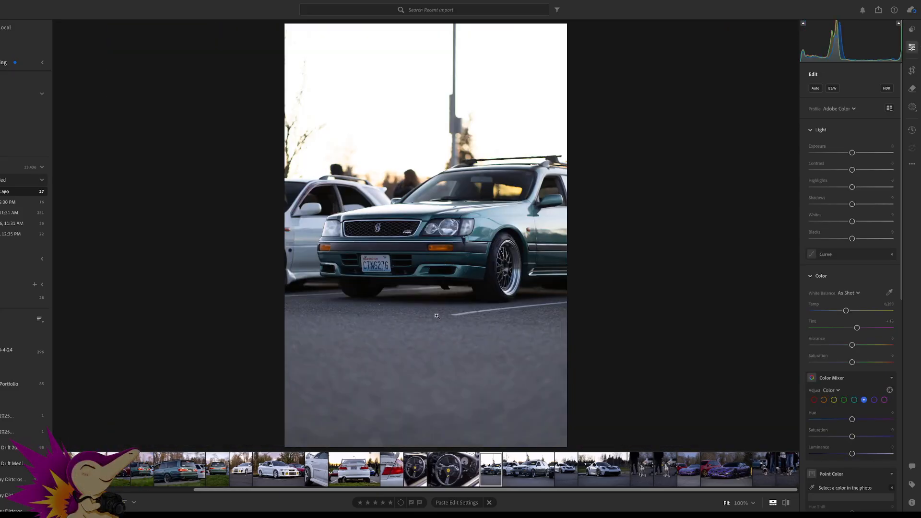
left_click(247, 476)
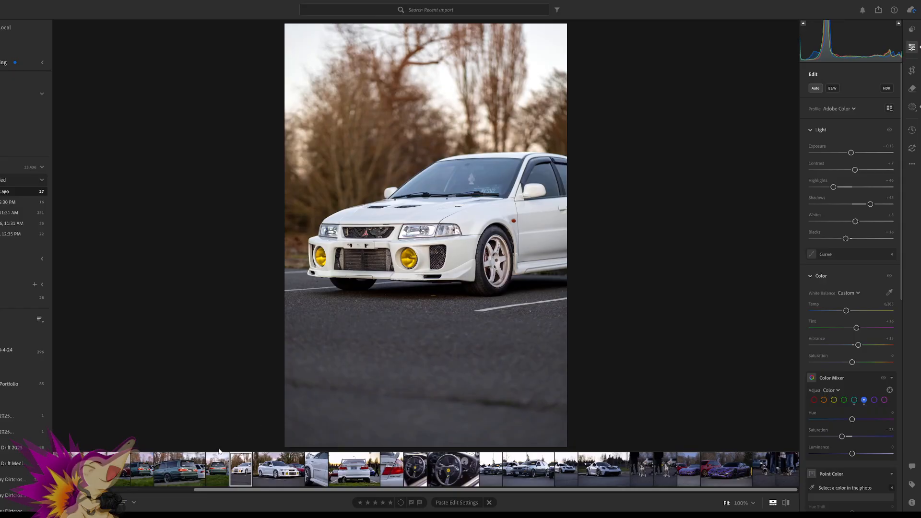
left_click(213, 472)
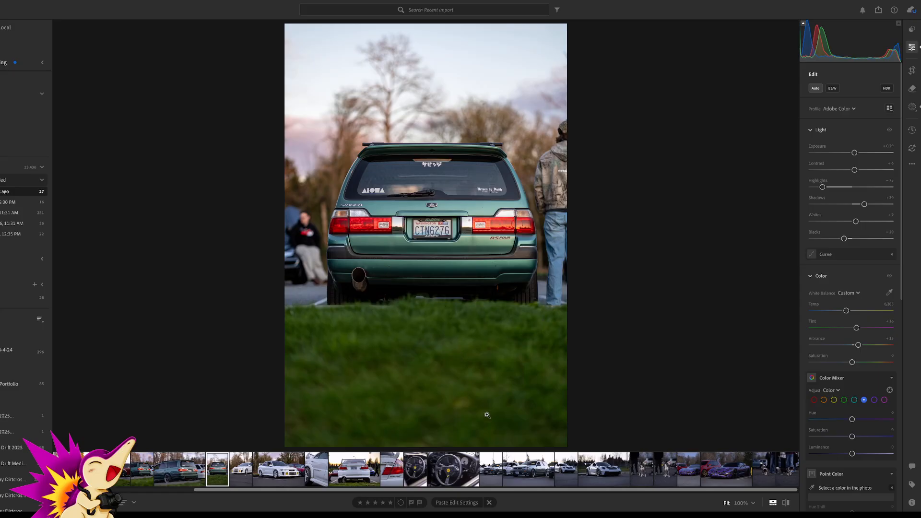
left_click(491, 470)
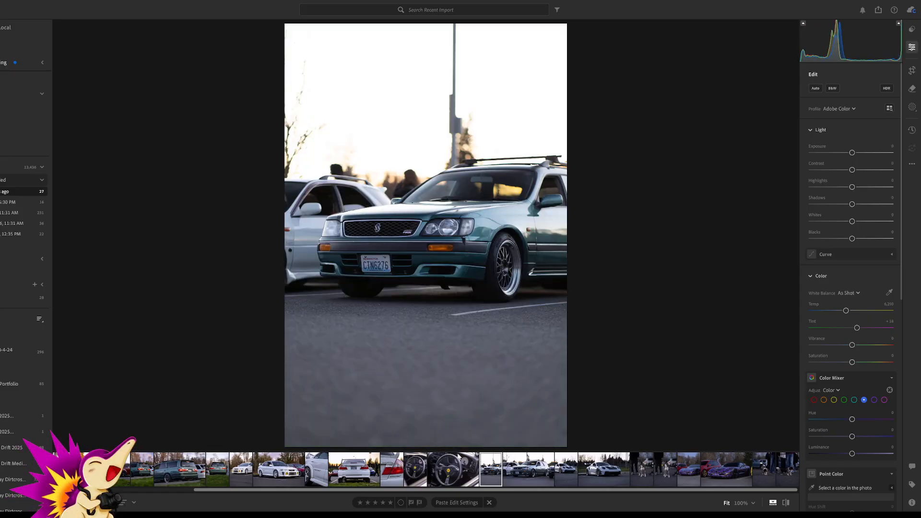
left_click(455, 502)
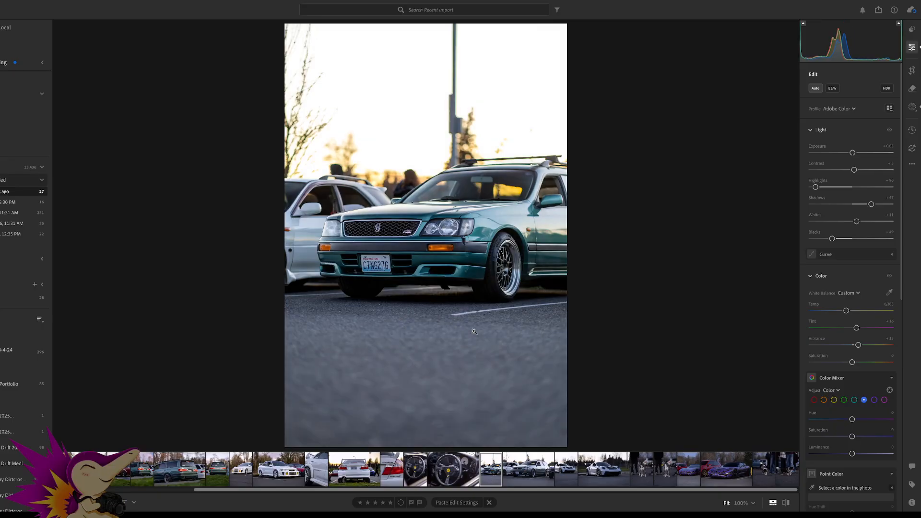
Add a linear gradient mask over the asphalt below the green wagon and subtract the subject from it
left_click(911, 106)
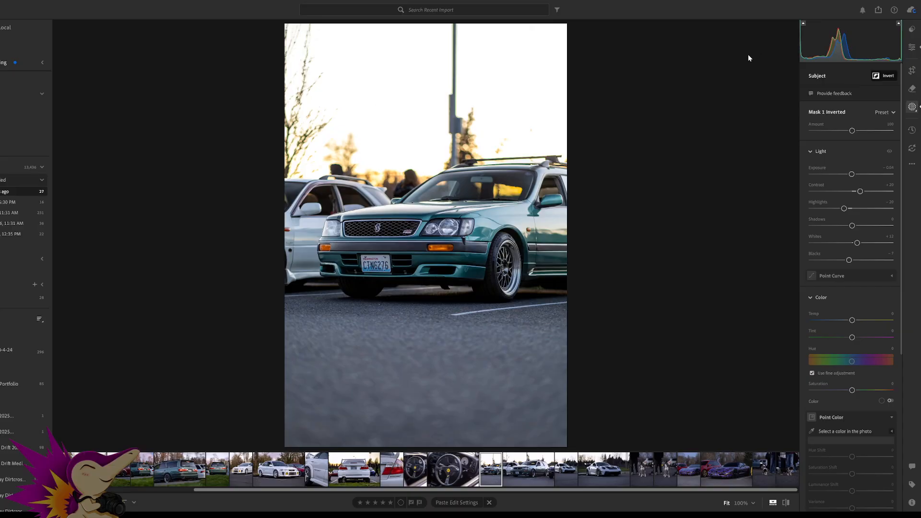
left_click(738, 108)
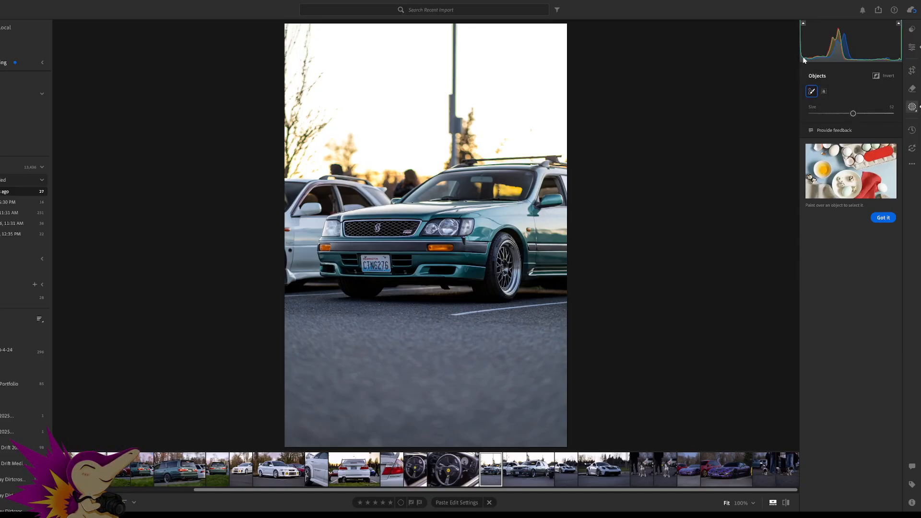
key("Escape")
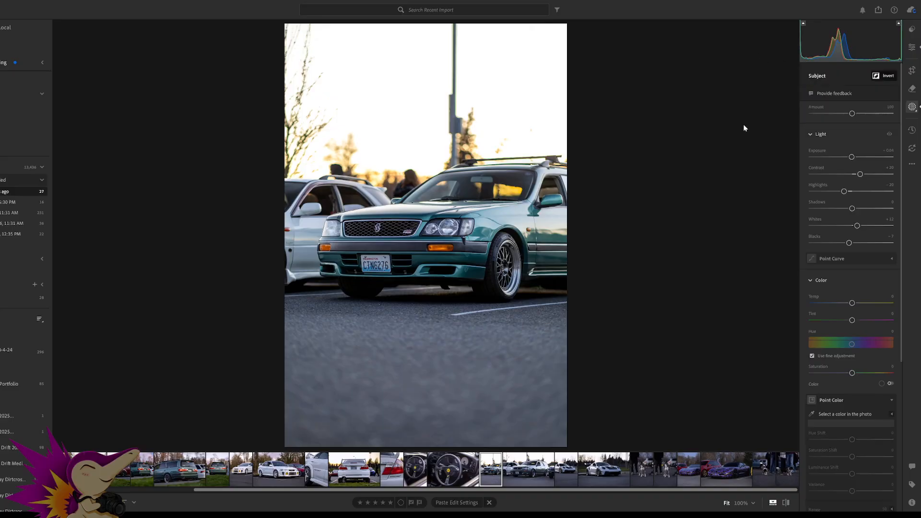
key("l")
left_click_drag(434, 334, 434, 259)
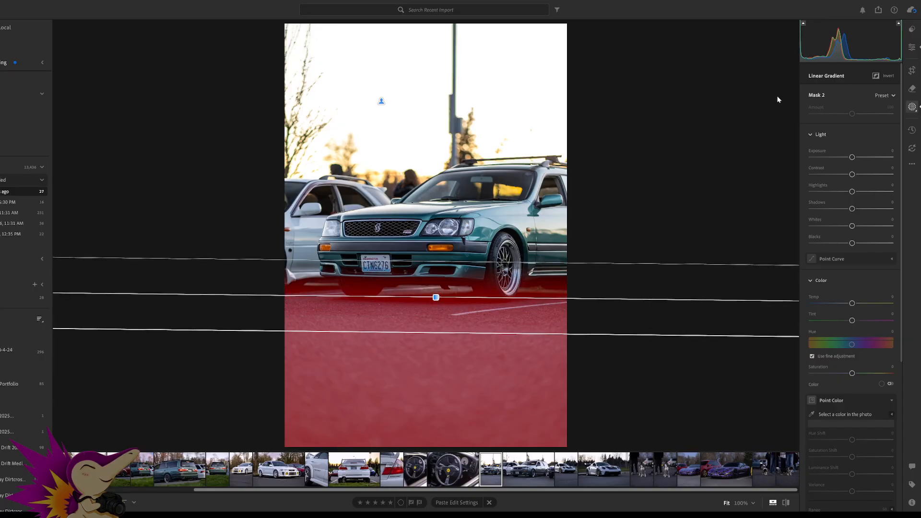
left_click(779, 82)
left_click(779, 110)
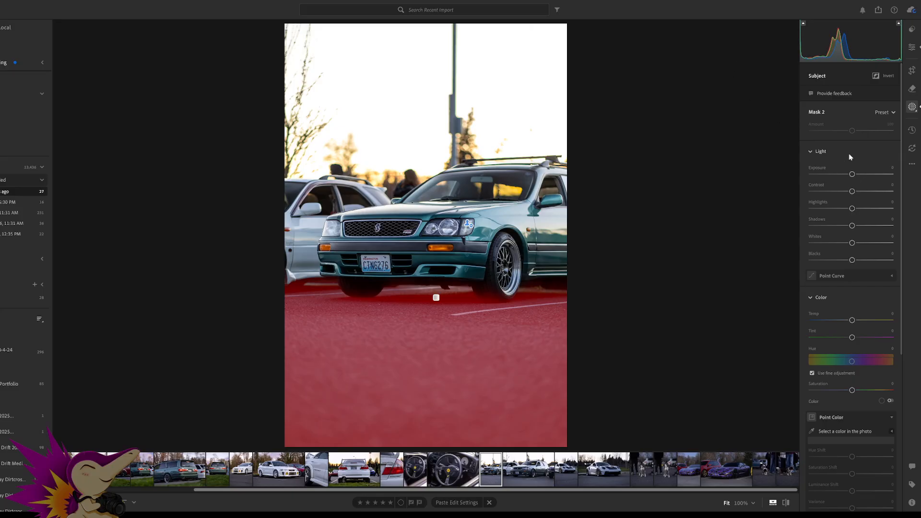
Lower the gradient mask's exposure to about -0.24 and reduce the exposure of the inverted and normal subject masks on the wagon photo
left_click_drag(852, 174, 850, 177)
left_click(759, 117)
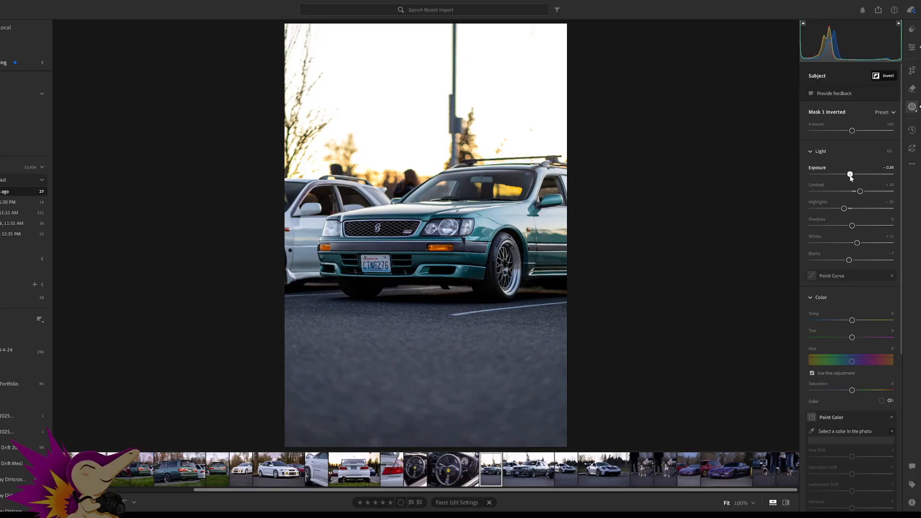
left_click(737, 114)
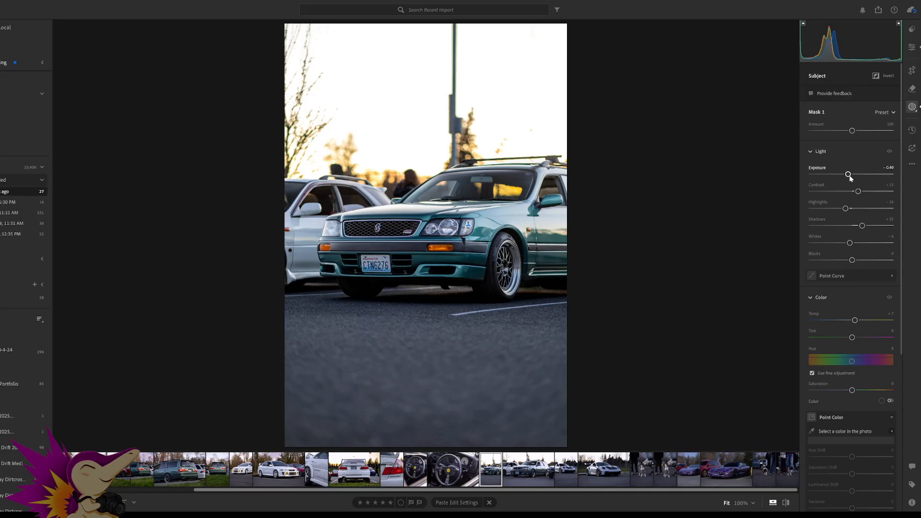
left_click_drag(849, 177, 848, 177)
left_click_drag(862, 225, 860, 229)
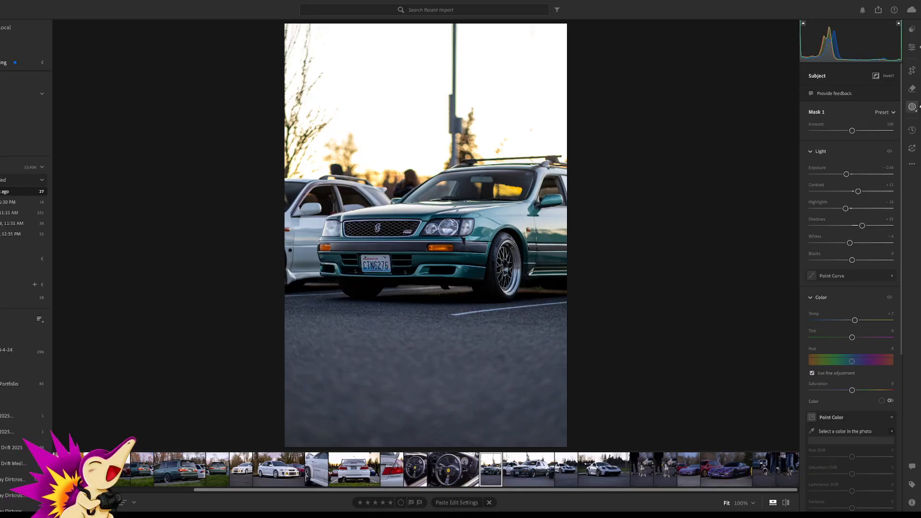
Compare the edited portrait photo of the green wagon with its original several times
left_click(786, 503)
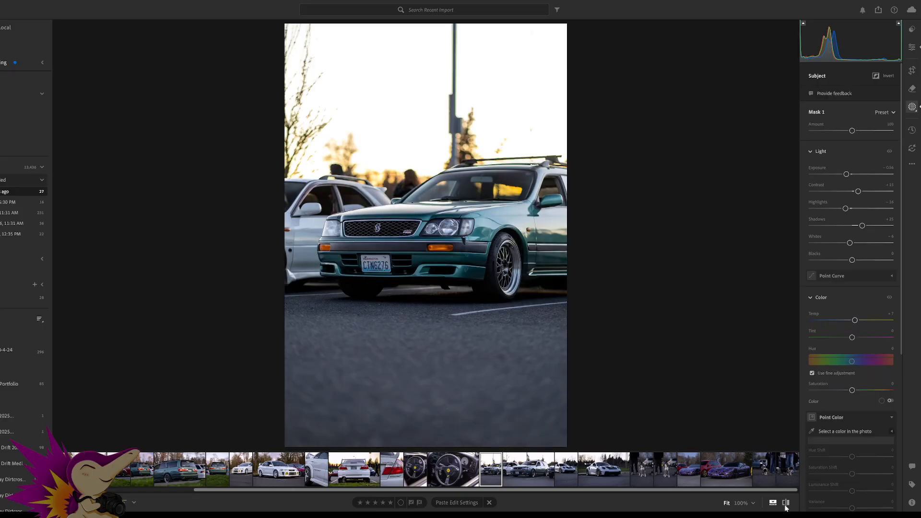
left_click(786, 506)
left_click(786, 505)
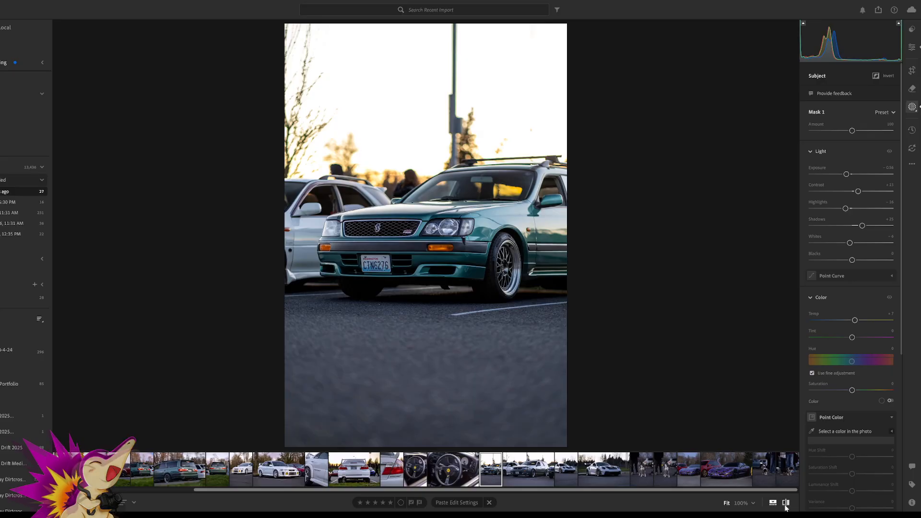
left_click(786, 504)
left_click(785, 504)
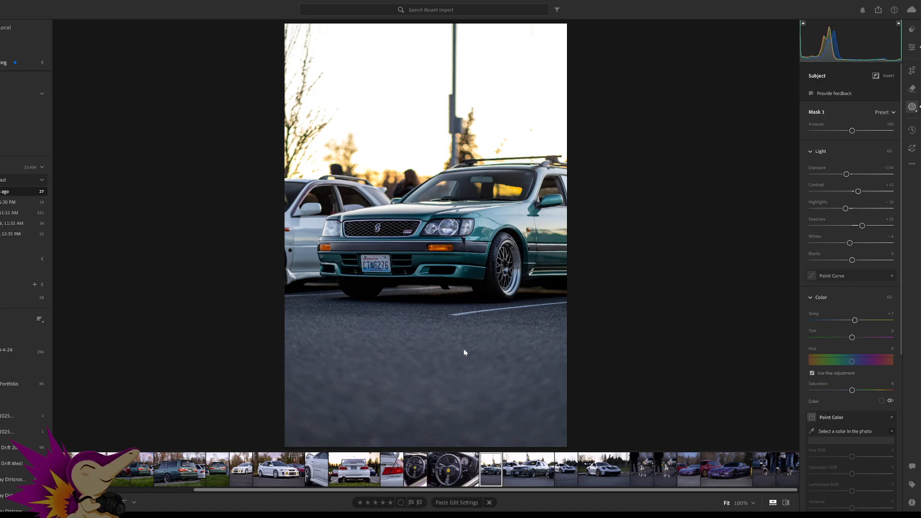
Paste the edit settings onto the landscape photo of the green wagon and the portrait photo of the white Porsche
left_click(912, 46)
key("Right")
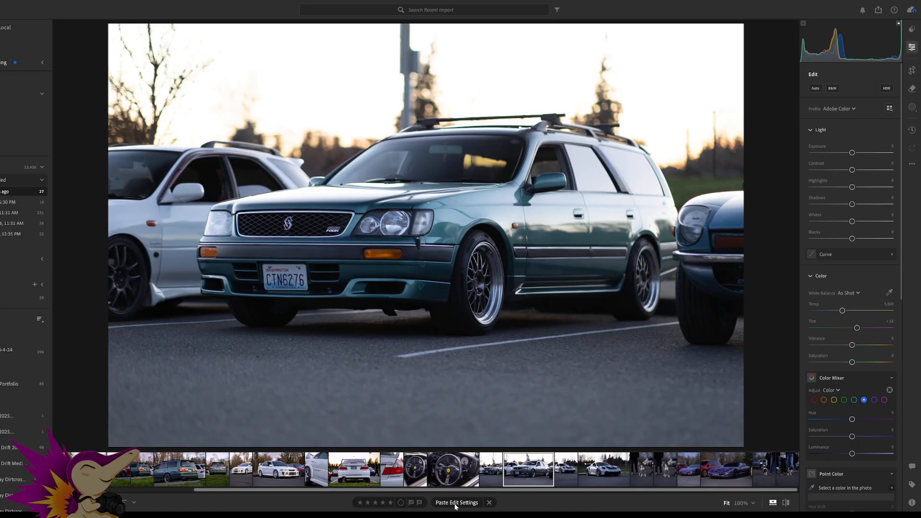
key("shift+a")
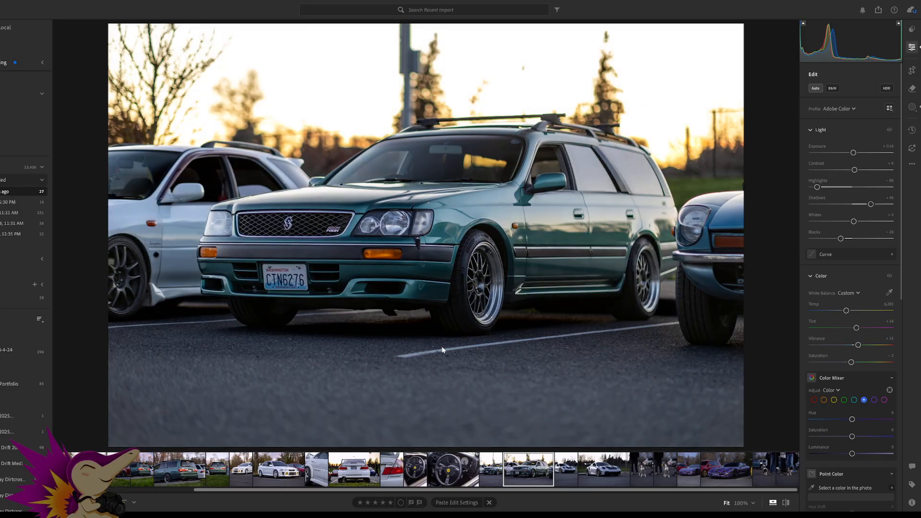
key("Right")
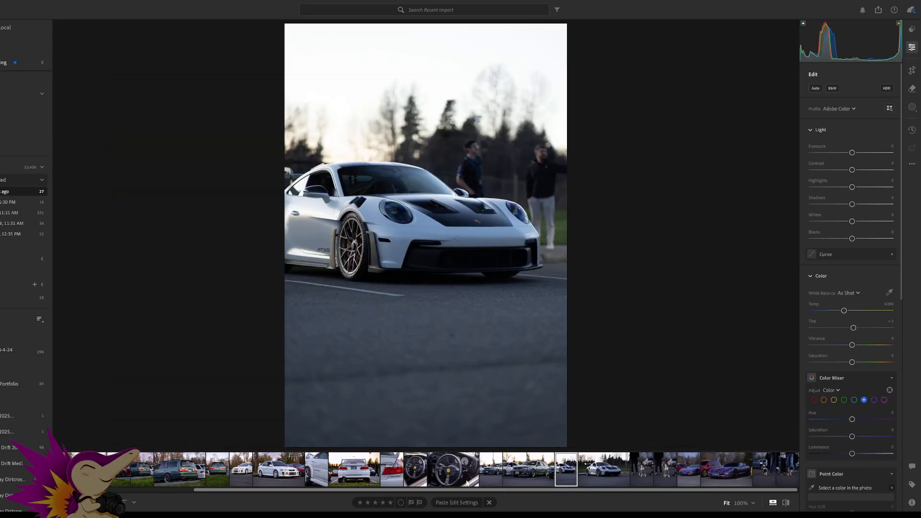
left_click(456, 502)
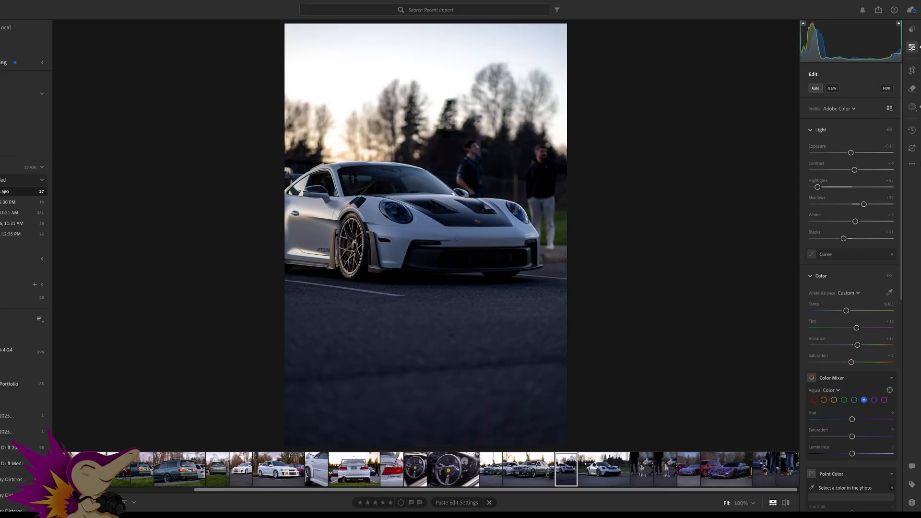
Raise the inverted subject mask's exposure to about +0.64 on the portrait Porsche photo and select its gradient mask
left_click(912, 107)
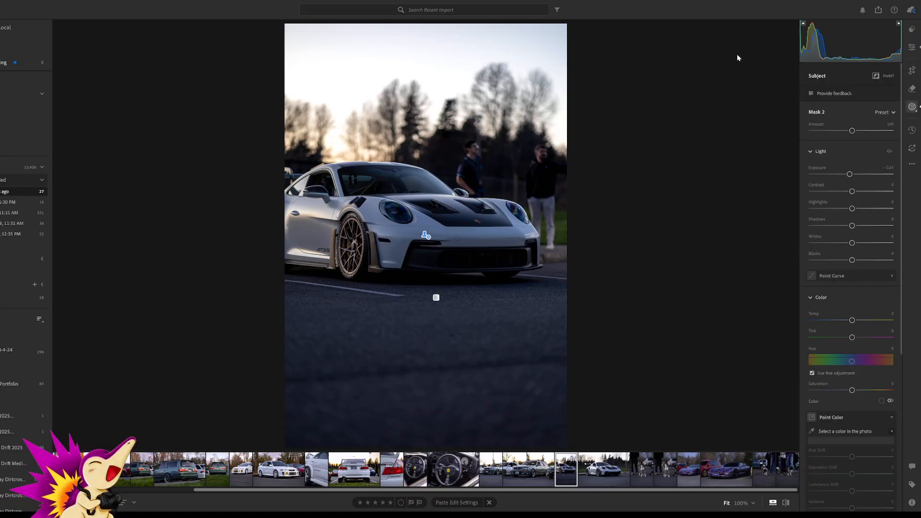
double_click(850, 175)
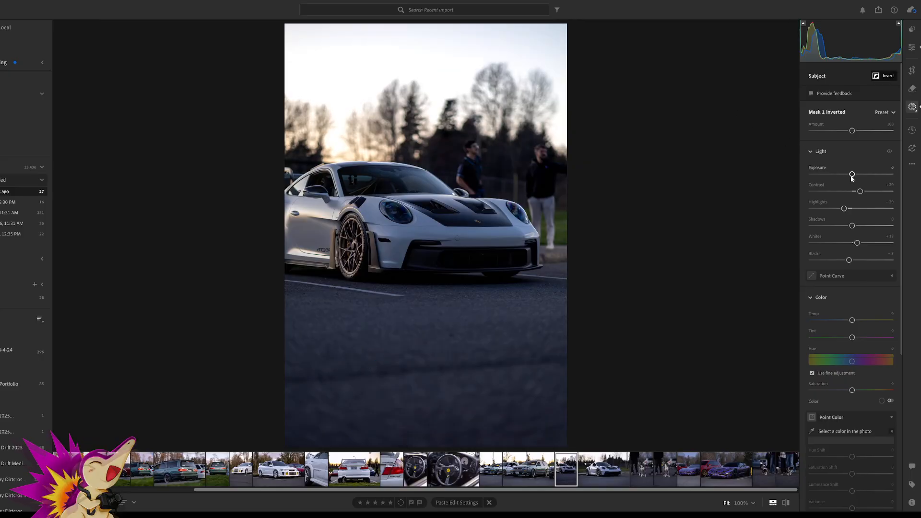
left_click_drag(852, 175, 860, 182)
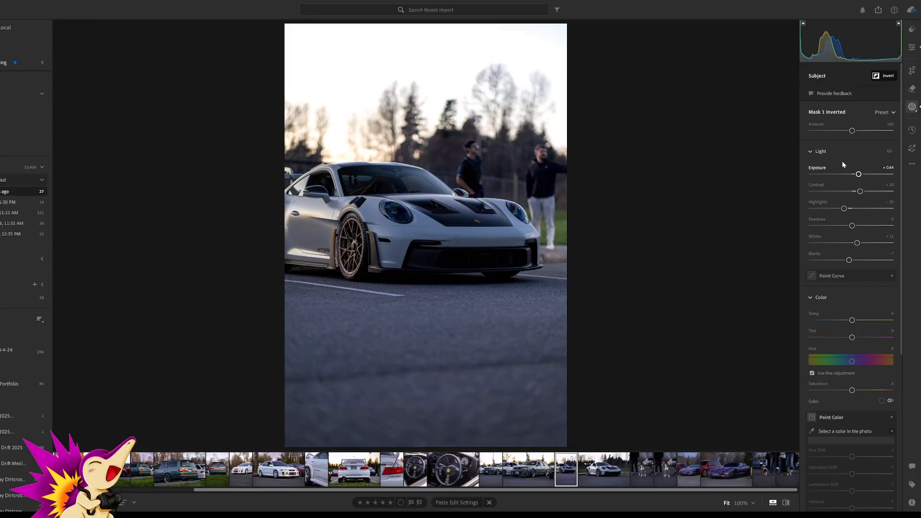
left_click(729, 53)
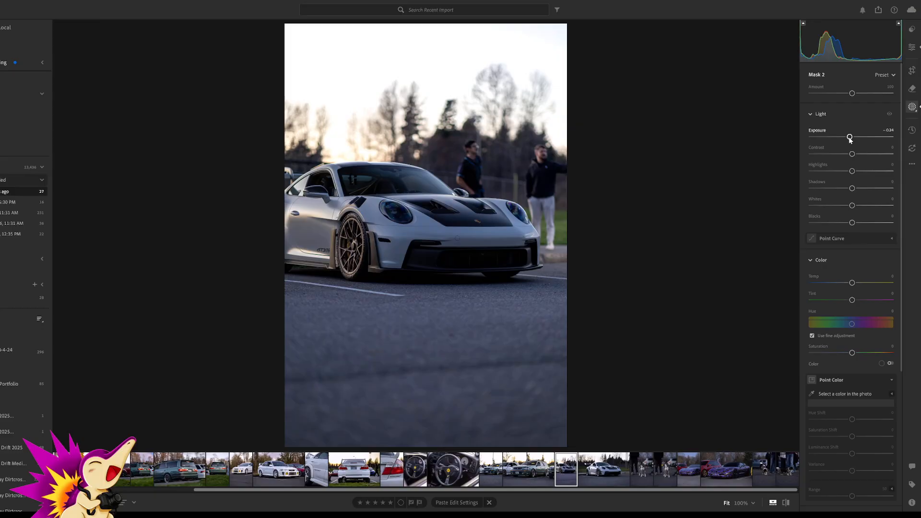
Set the gradient mask's exposure to about +0.12 and the subject mask's exposure to about -0.14 on the portrait Porsche photo
left_click_drag(849, 139, 854, 140)
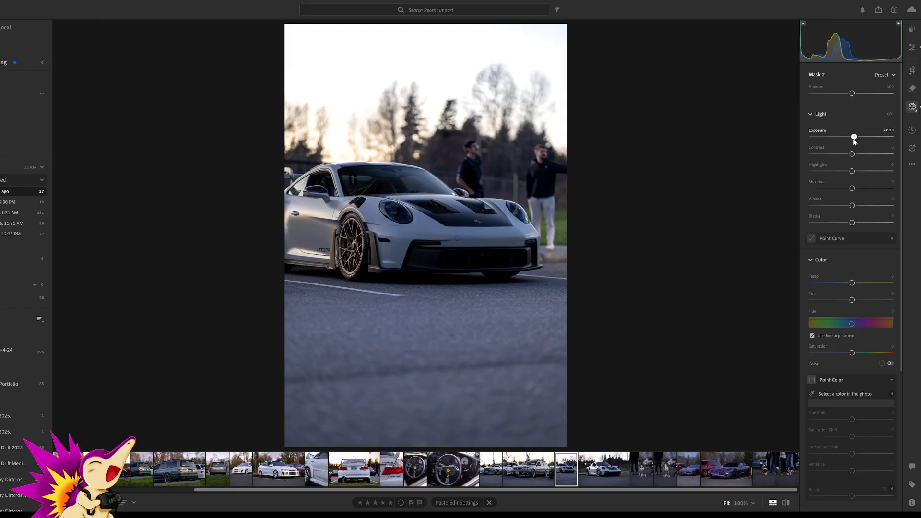
left_click_drag(854, 140, 853, 139)
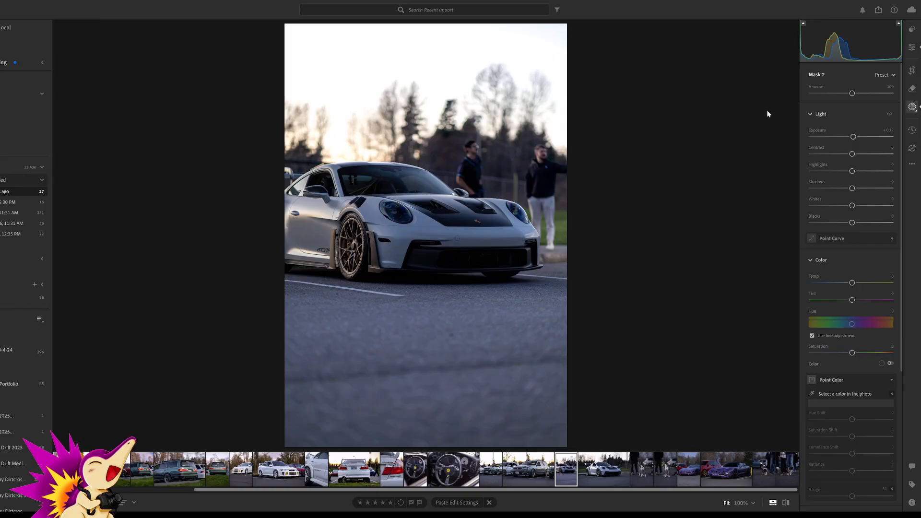
left_click(748, 113)
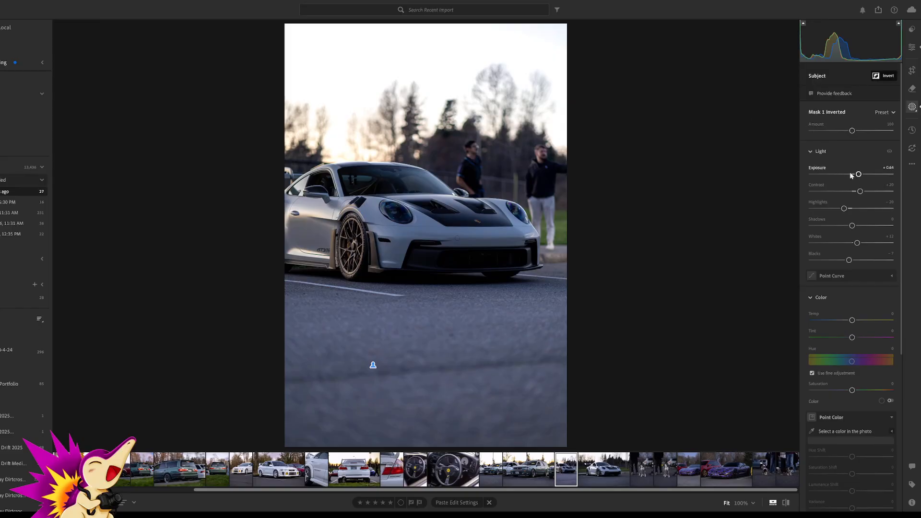
left_click(747, 117)
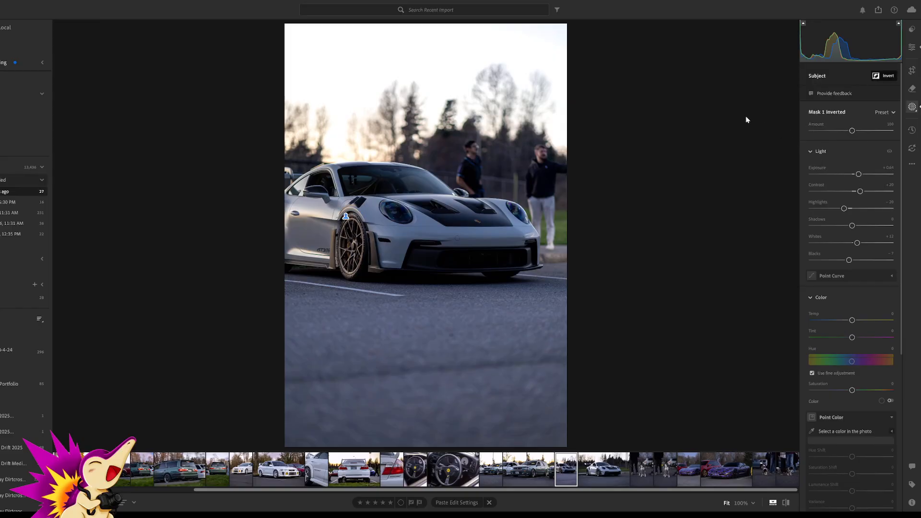
double_click(847, 174)
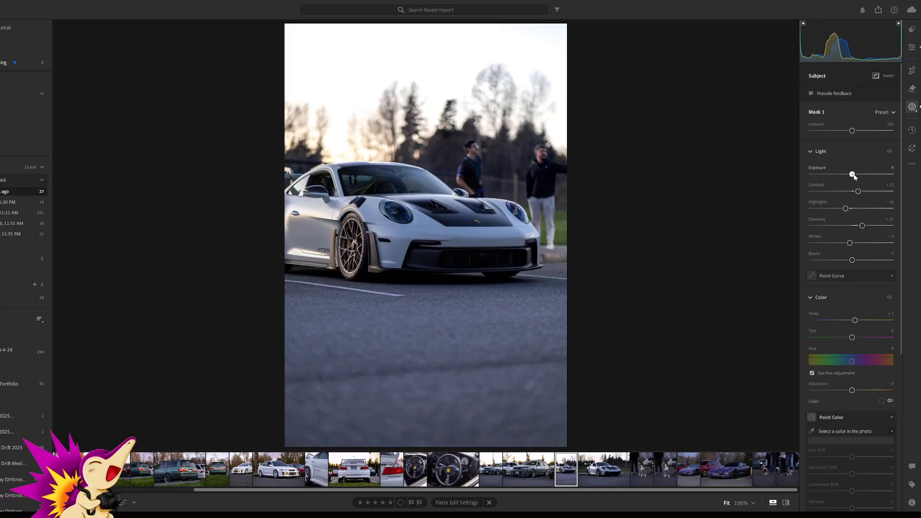
left_click_drag(854, 177, 852, 177)
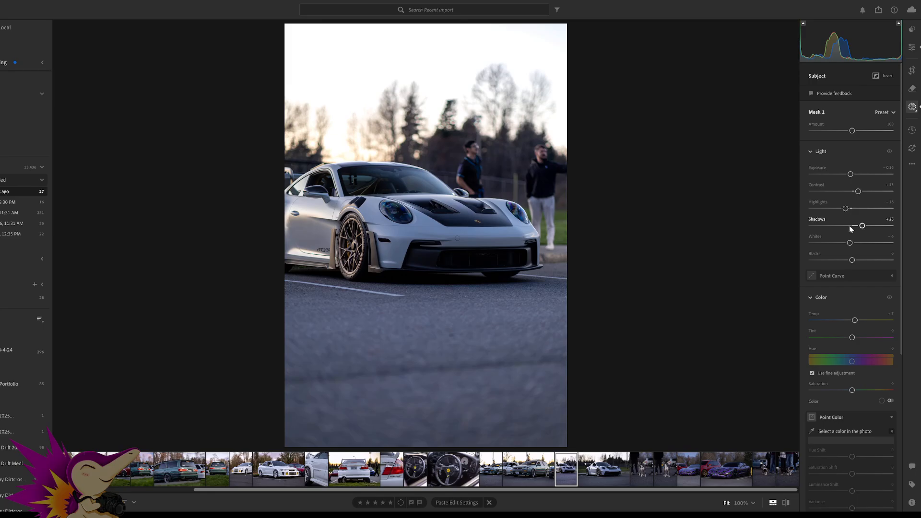
Raise the subject mask's shadows to about +47 and its whites to about +17 on the portrait Porsche photo
left_click_drag(862, 226, 870, 226)
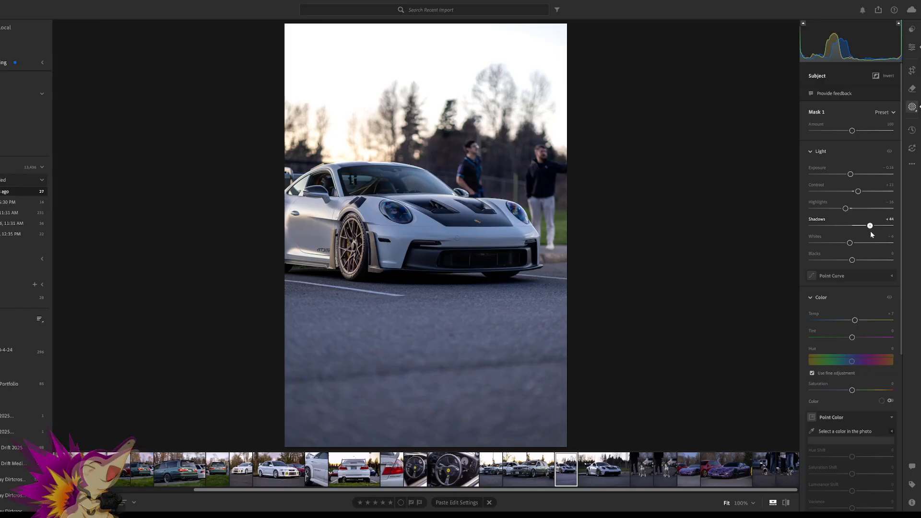
left_click_drag(870, 231, 871, 231)
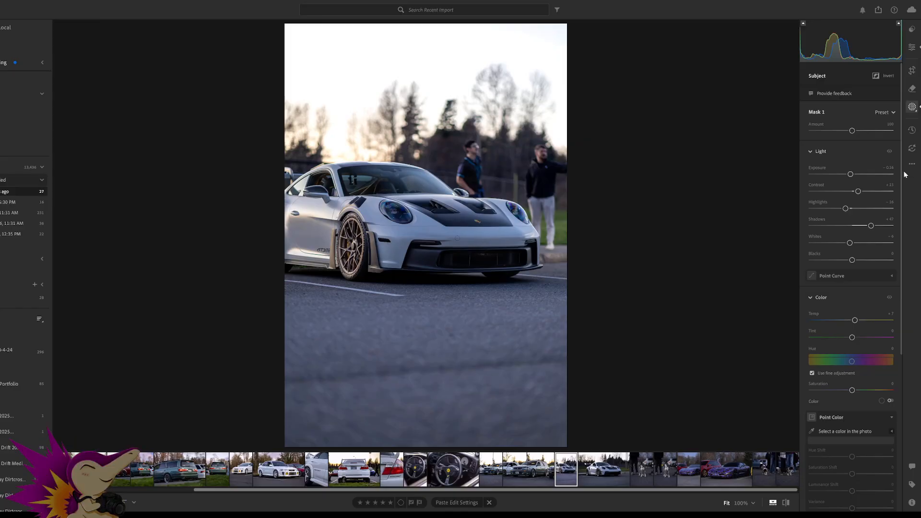
left_click_drag(849, 243, 854, 244)
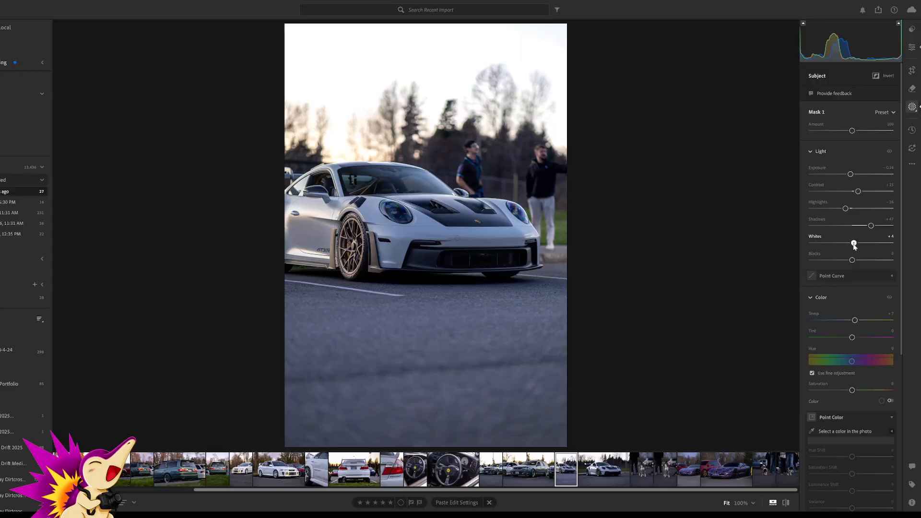
left_click_drag(854, 244, 854, 243)
left_click_drag(853, 245, 858, 246)
scroll(857, 268, "down", 1)
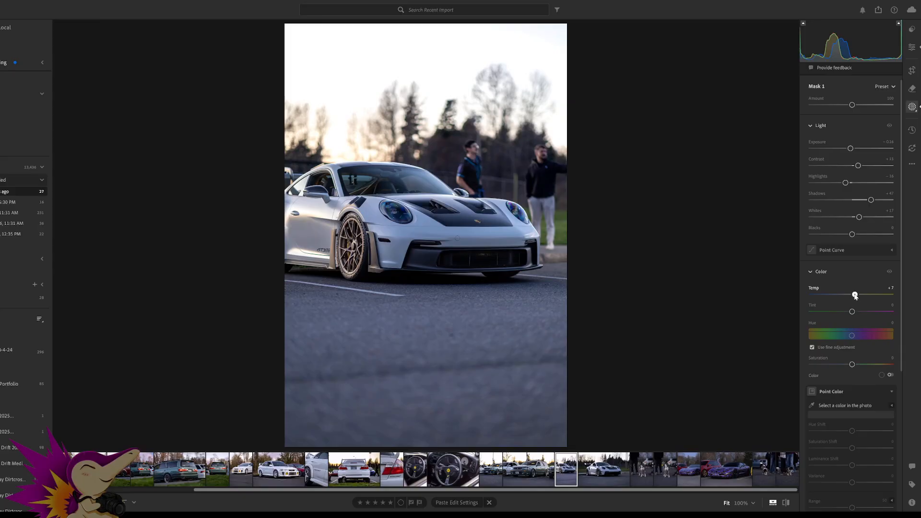
Set the portrait Porsche photo's white balance to Auto and compare the edit with its original and the preceding wagon photo
key("e")
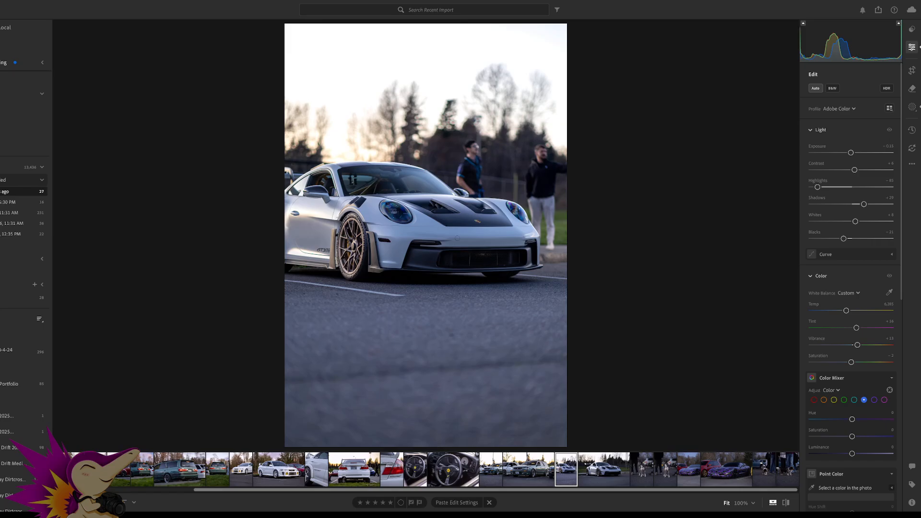
left_click(786, 504)
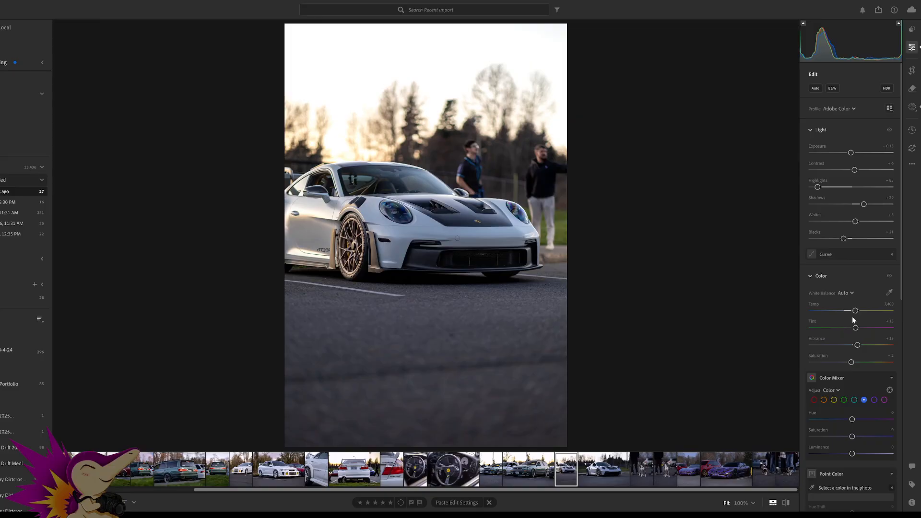
key("Left")
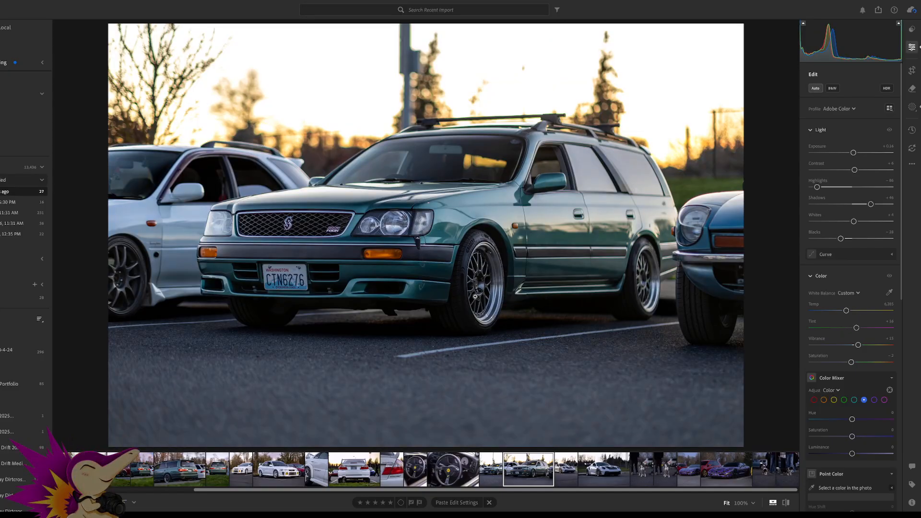
key("Right")
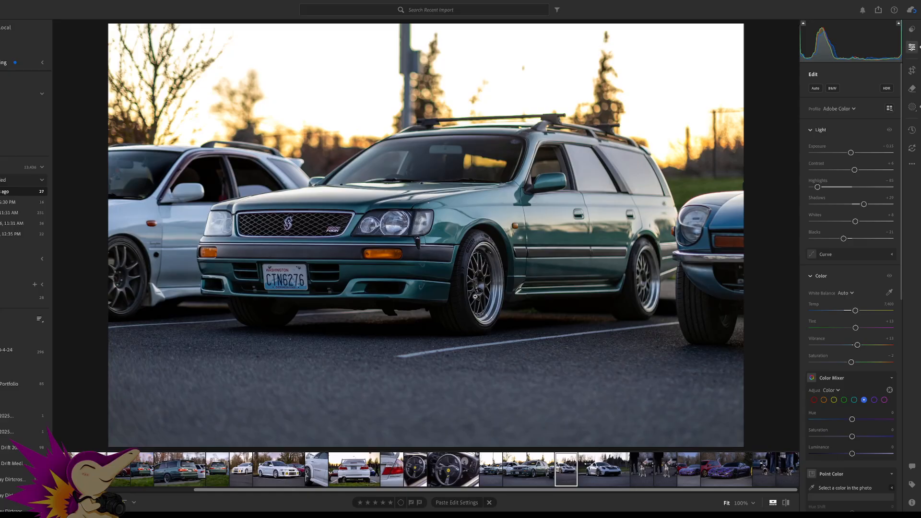
Paste the edit settings onto the landscape photo of the white Porsche and inspect the car's front end up close
key("Right")
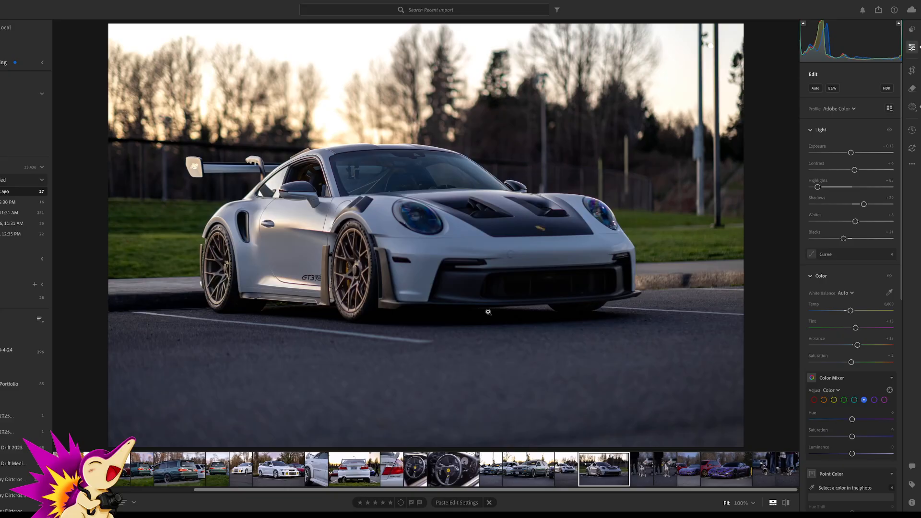
left_click(537, 233)
left_click_drag(460, 240, 550, 246)
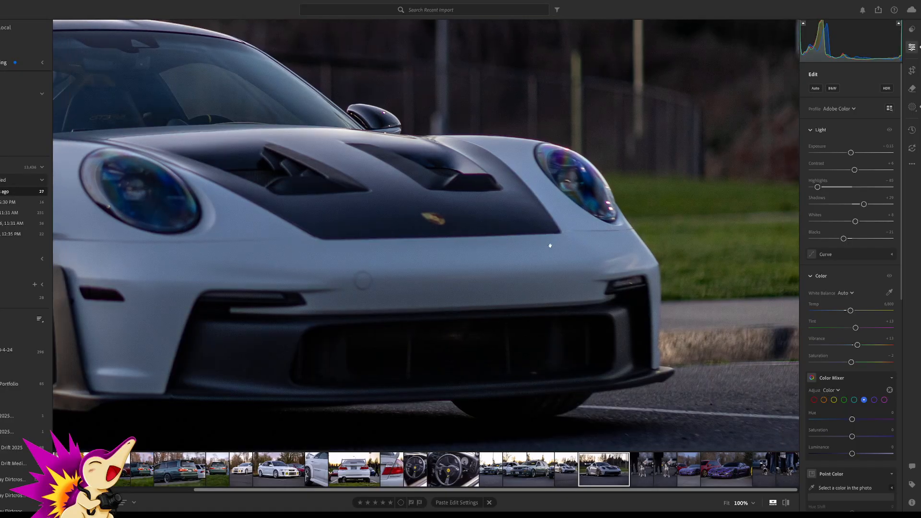
left_click(550, 246)
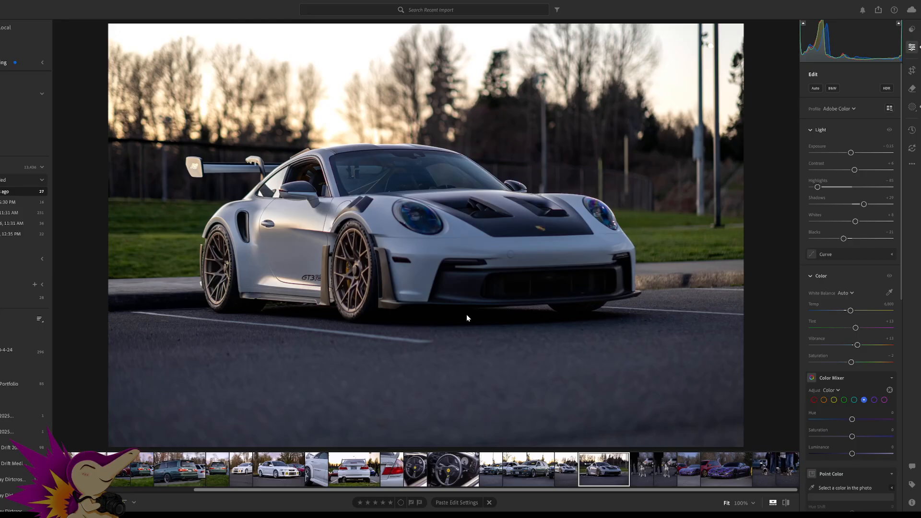
Paste the edit settings and apply Auto adjustments to both dog photos and the portrait photo of the purple patterned sports car
key("Right")
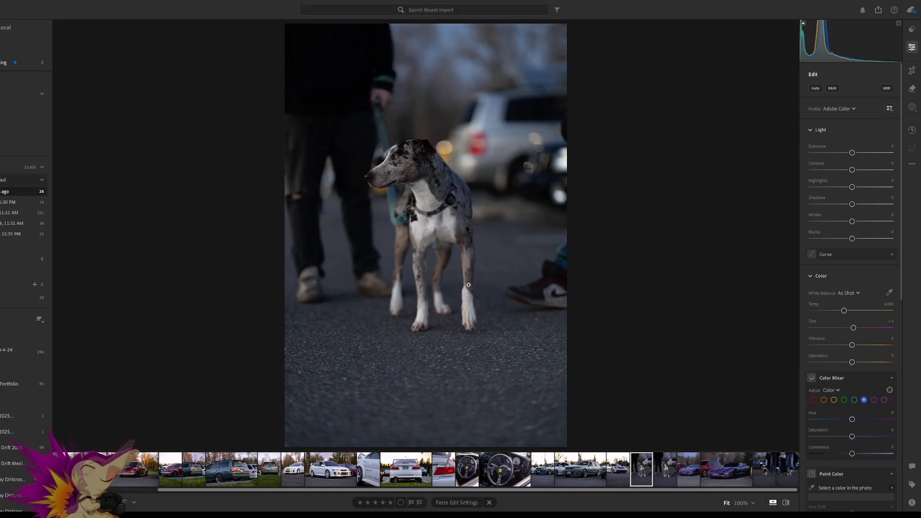
key("ctrl+v")
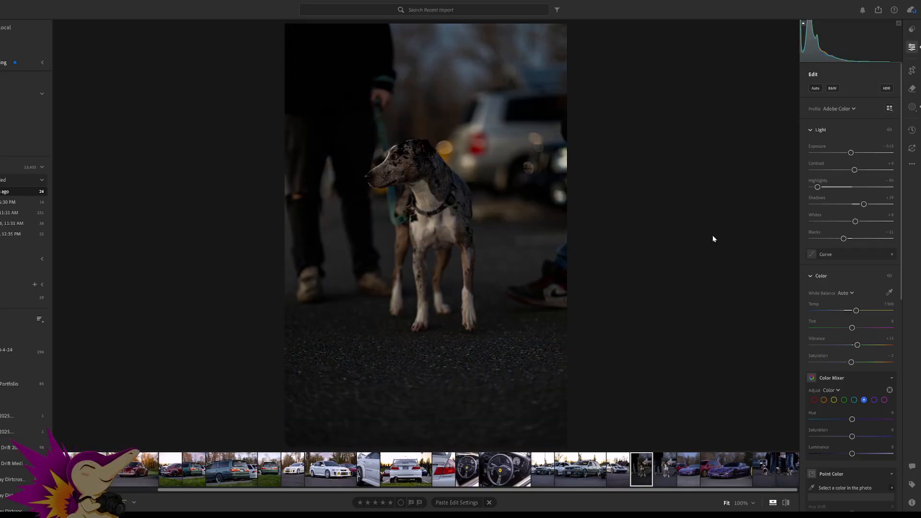
key("shift+a")
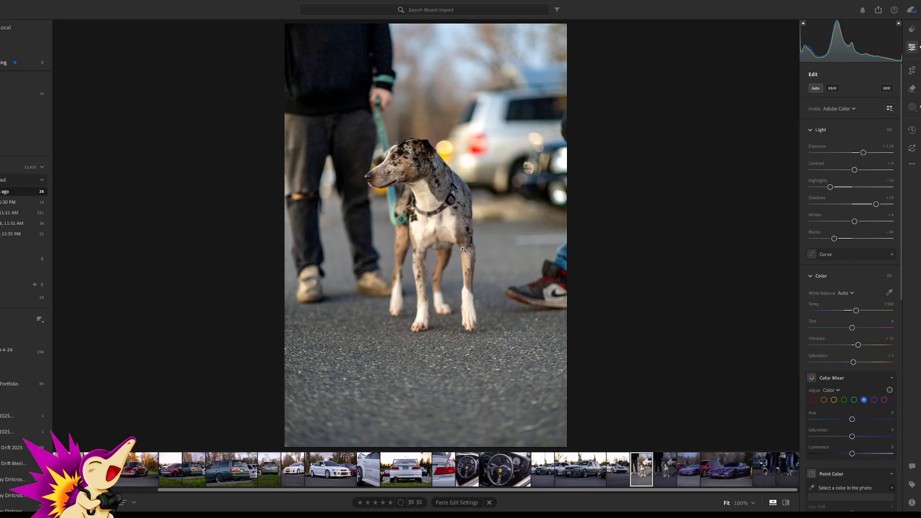
key("Right")
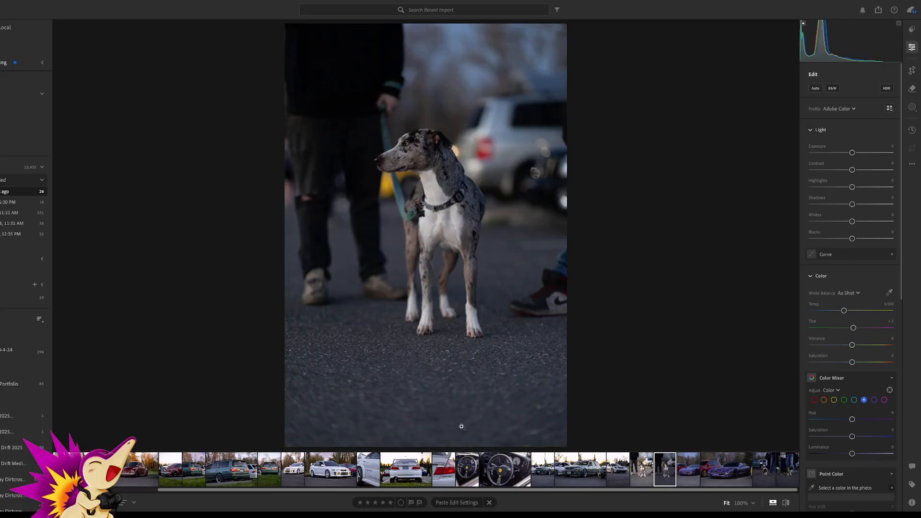
key("shift+a")
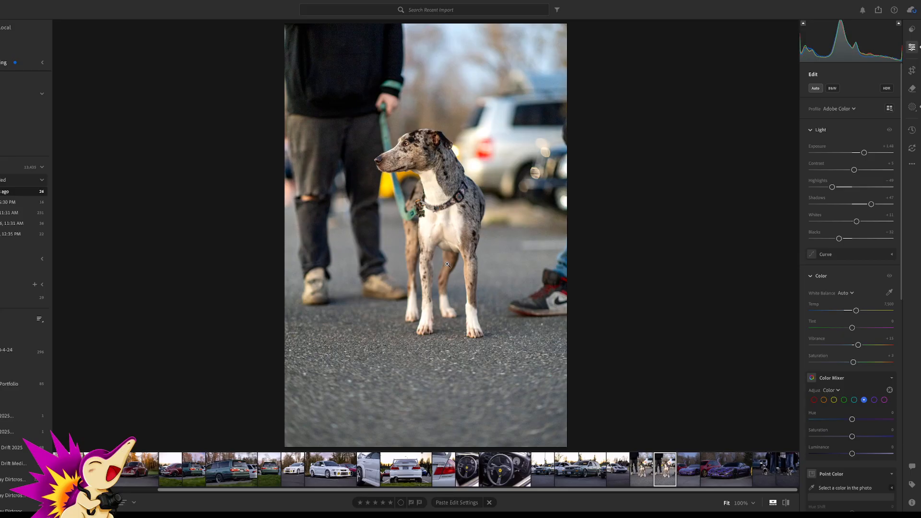
key("Right")
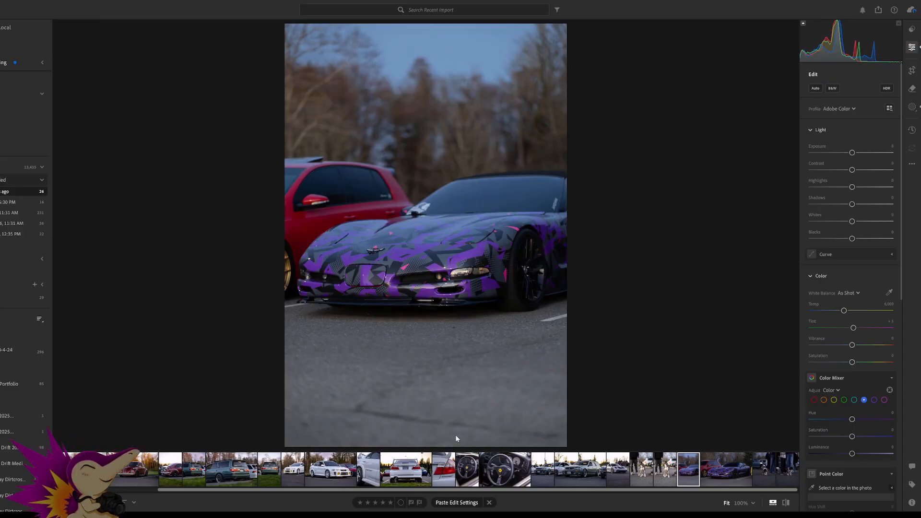
key("shift+a")
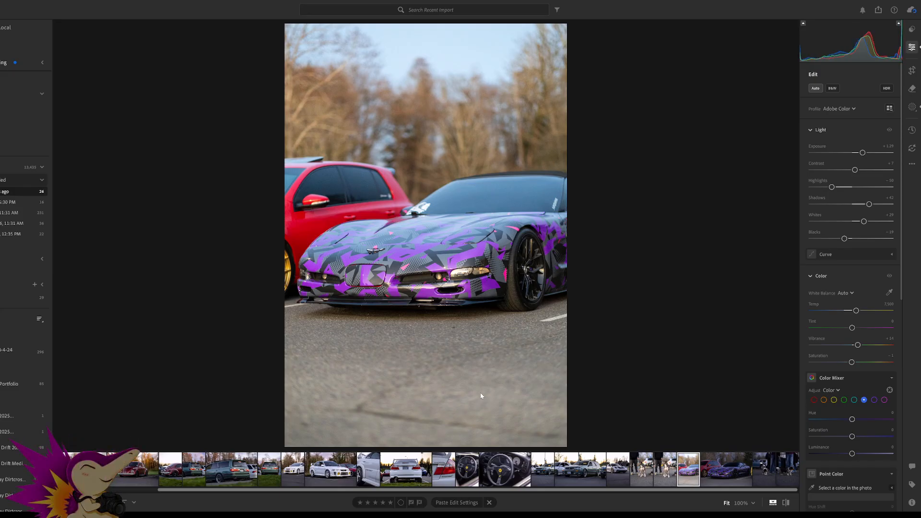
Reset the inverted subject mask's exposure to 0 and lower the subject mask's exposure to about -0.44 on the purple car photo
left_click(912, 107)
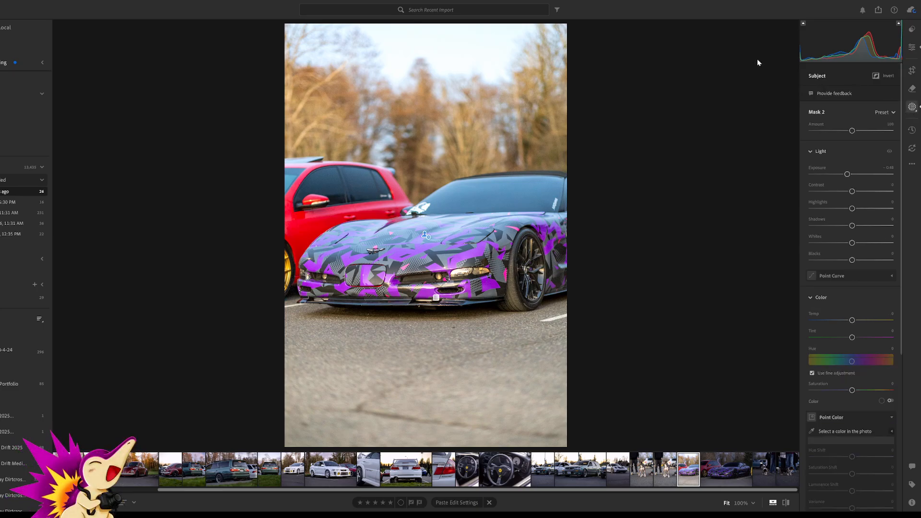
left_click(737, 117)
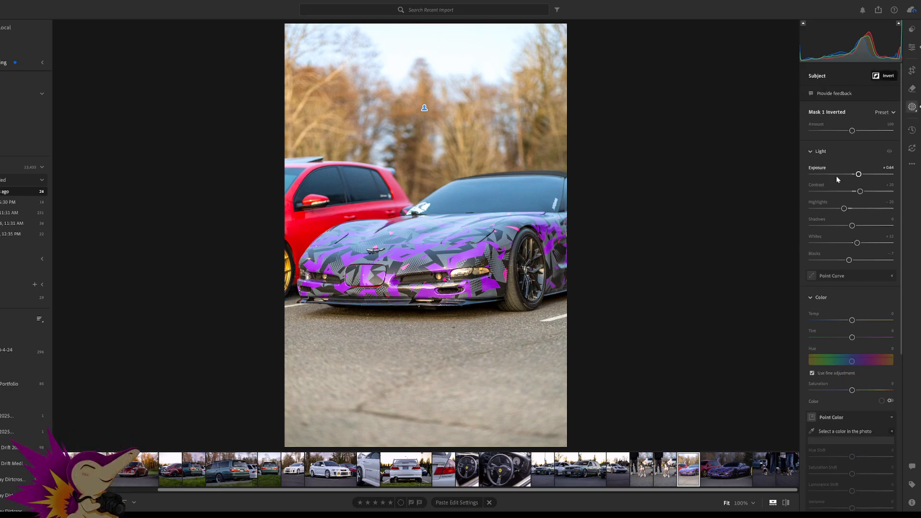
double_click(858, 175)
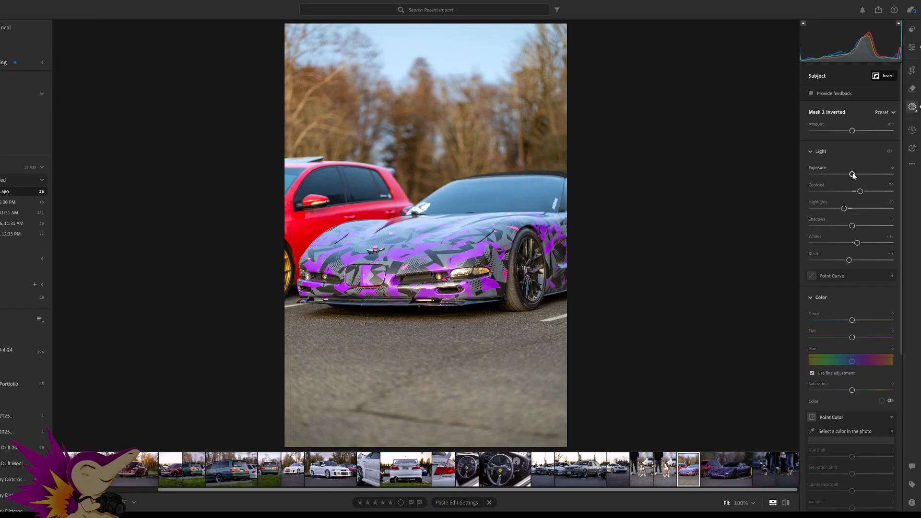
left_click(755, 126)
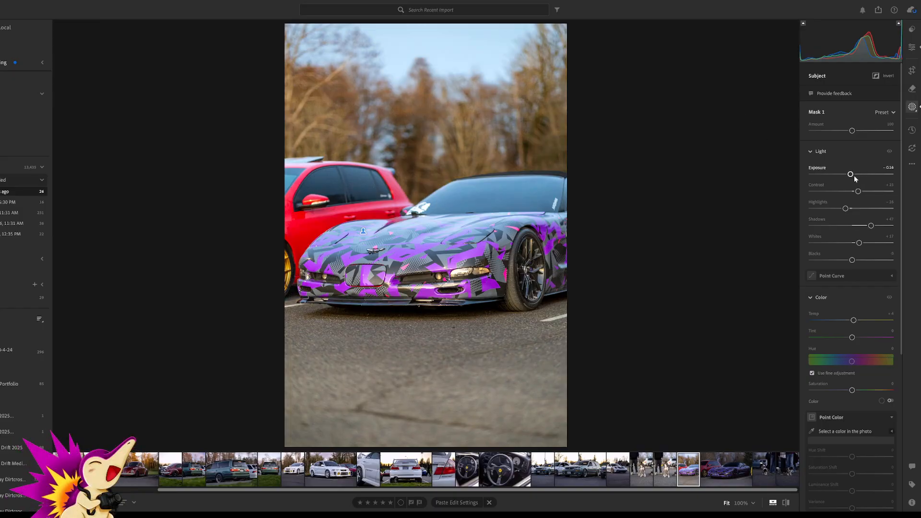
left_click_drag(850, 175, 847, 176)
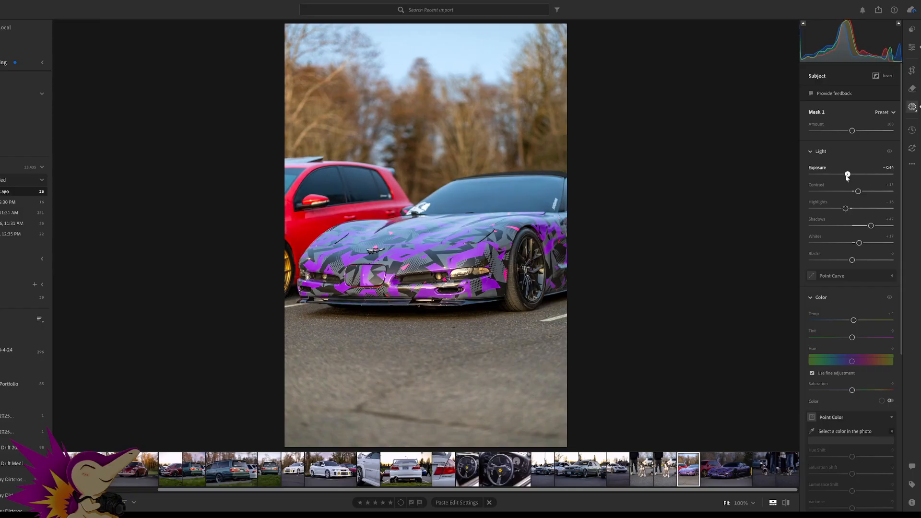
Lower the gradient mask's exposure to about -0.96 and the inverted subject mask's exposure to about -0.44 on the purple car photo
left_click(725, 64)
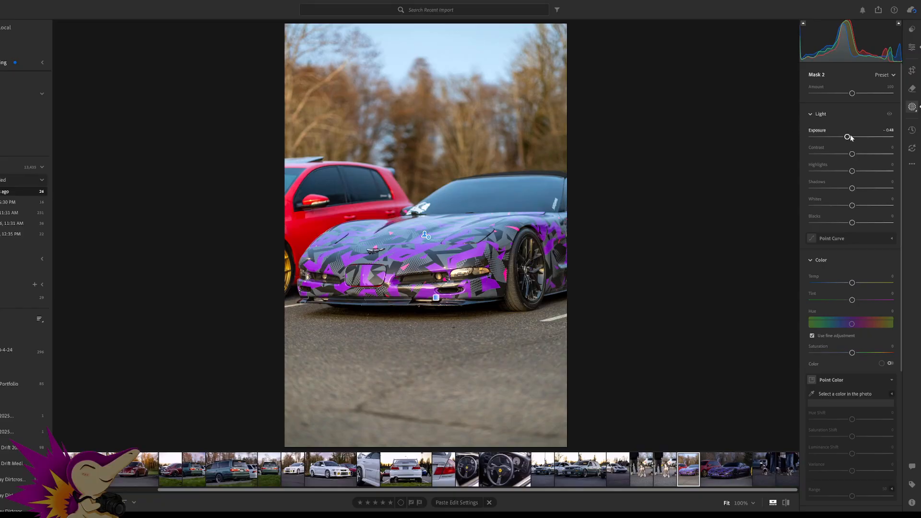
left_click_drag(848, 139, 841, 137)
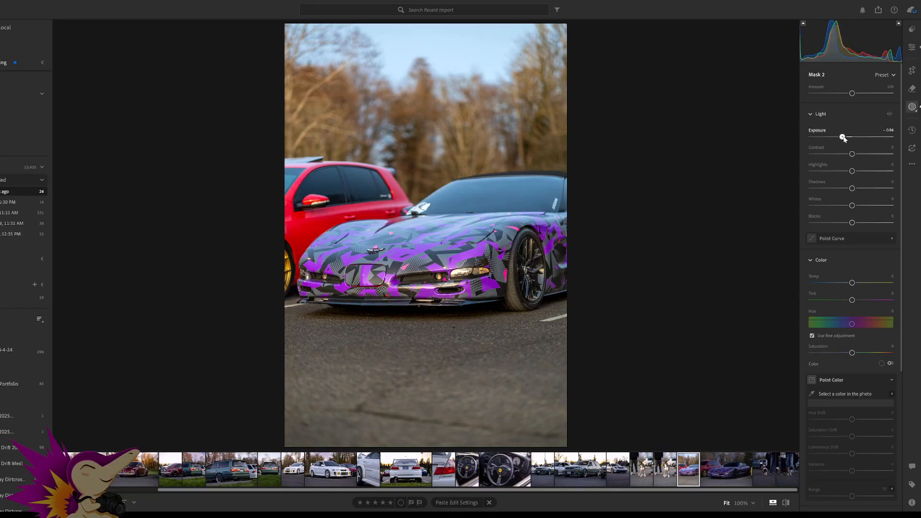
left_click(771, 100)
left_click_drag(852, 173, 849, 174)
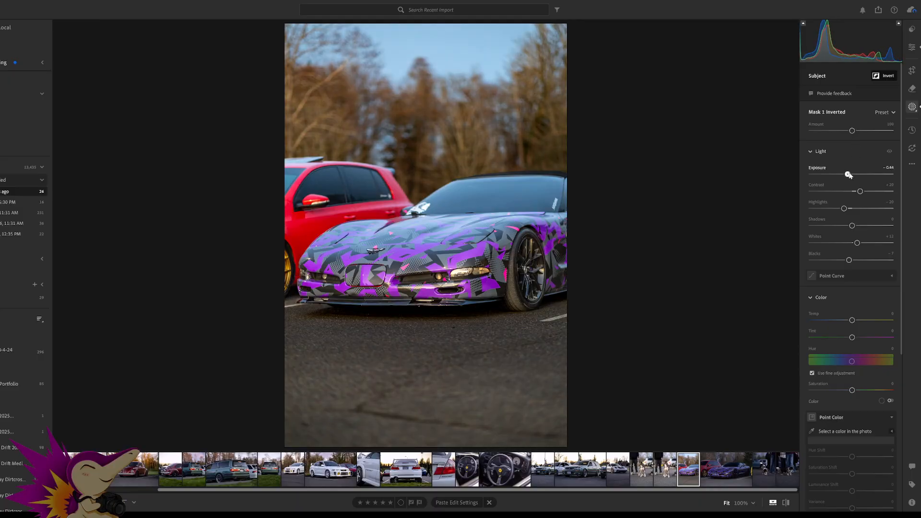
Reduce the subject mask's shadows to about +30 and its exposure to about -0.68 on the purple car photo
left_click(749, 120)
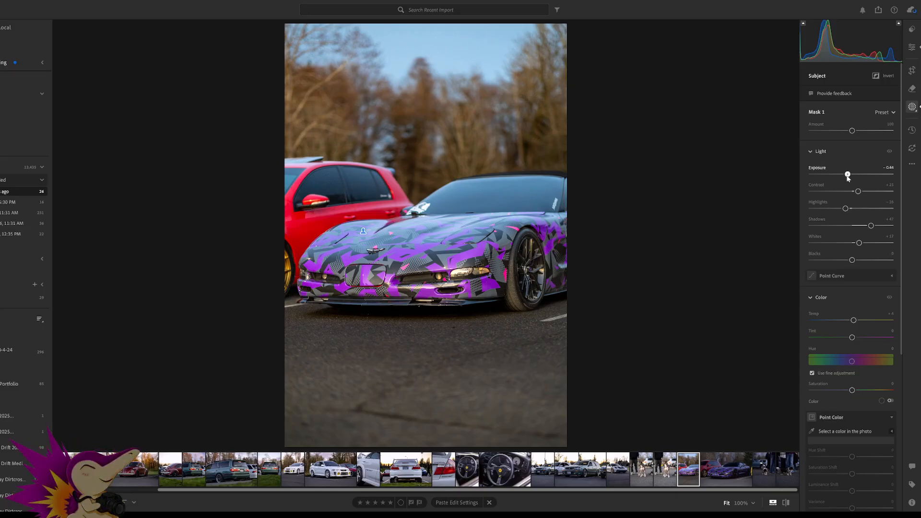
left_click_drag(870, 226, 864, 226)
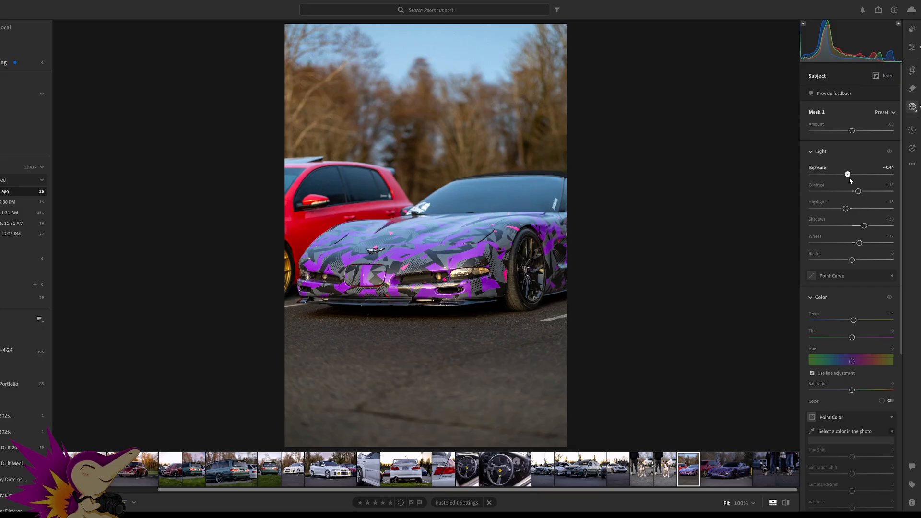
left_click_drag(849, 177, 846, 178)
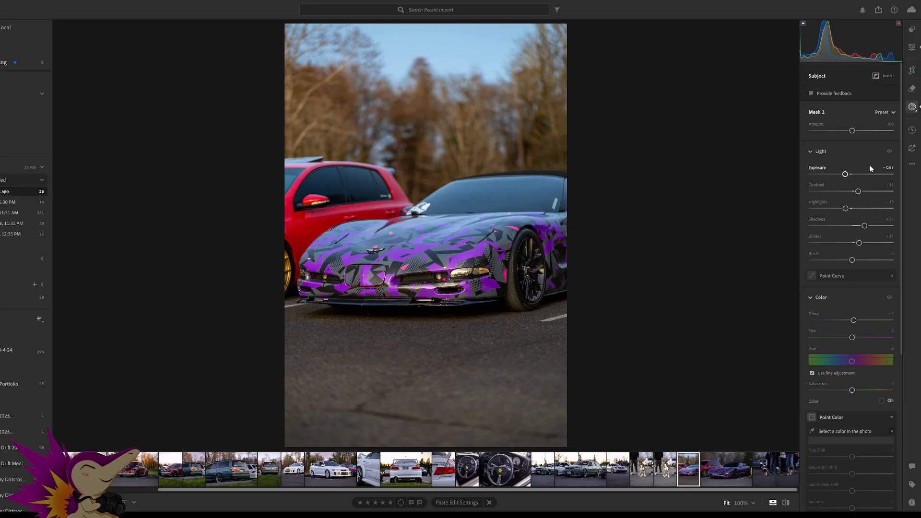
Paste the edit settings onto the landscape photo of the purple patterned sports car
left_click(913, 48)
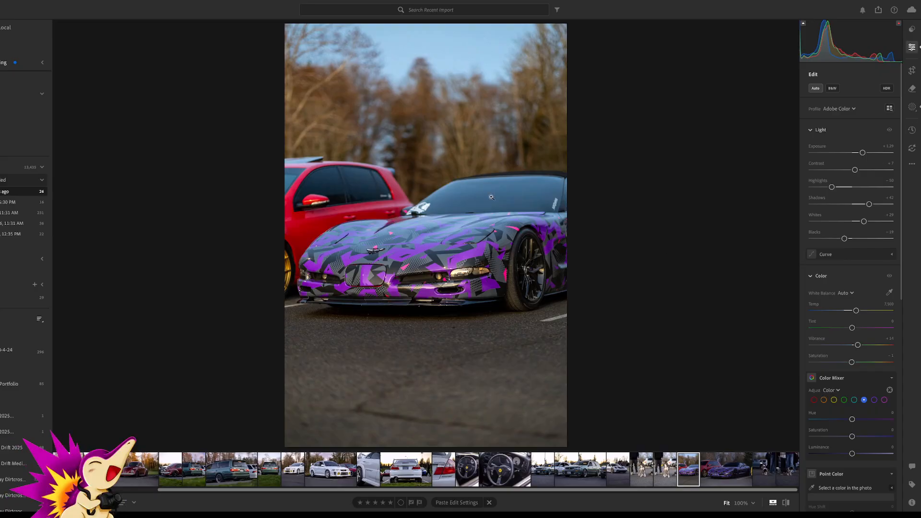
key("Right")
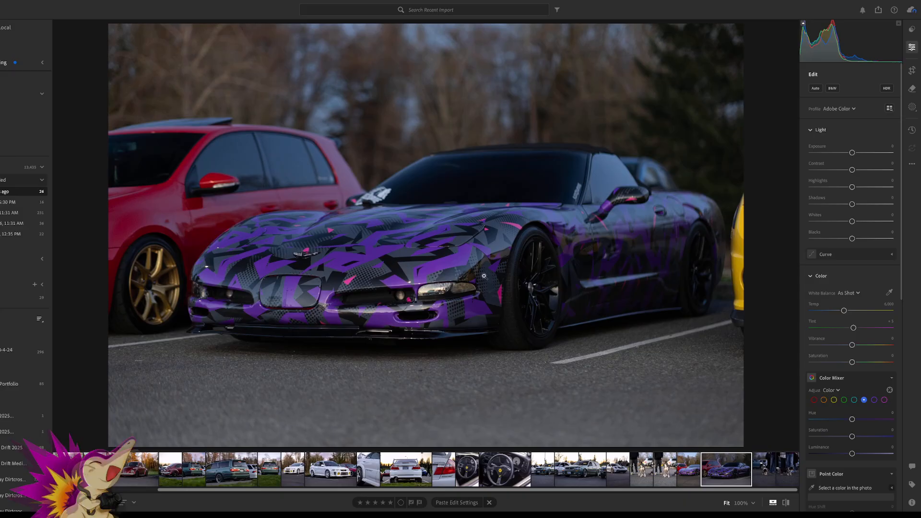
left_click(446, 505)
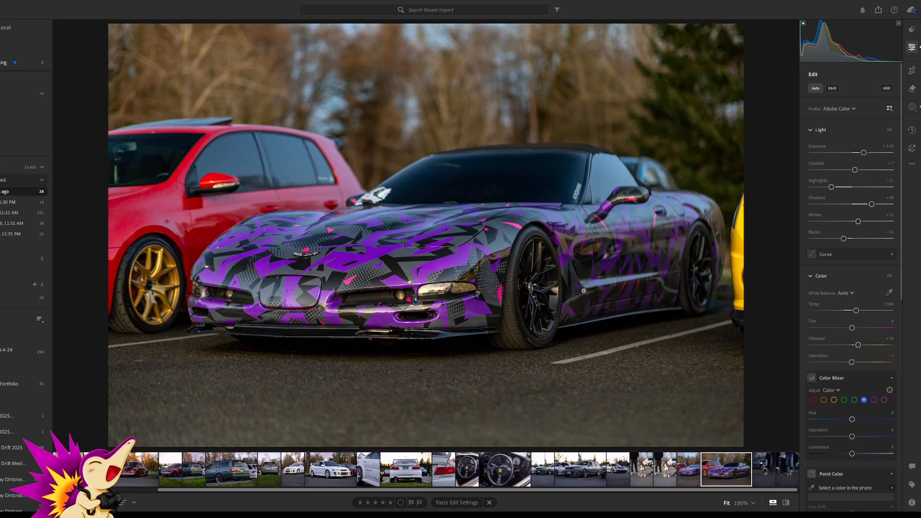
Set the exposure to about -0.4 on the inverted subject mask, -0.64 on the subject mask and -0.9 on the gradient mask
left_click(913, 107)
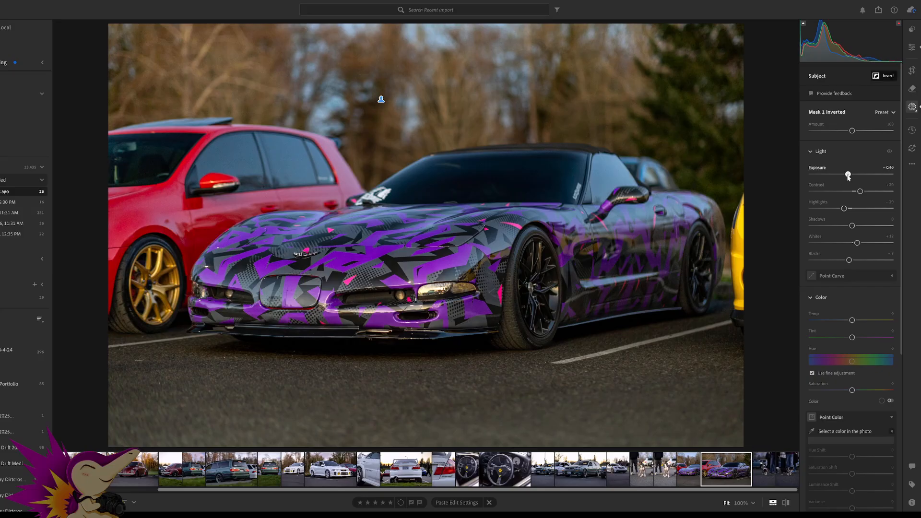
left_click_drag(843, 175, 847, 176)
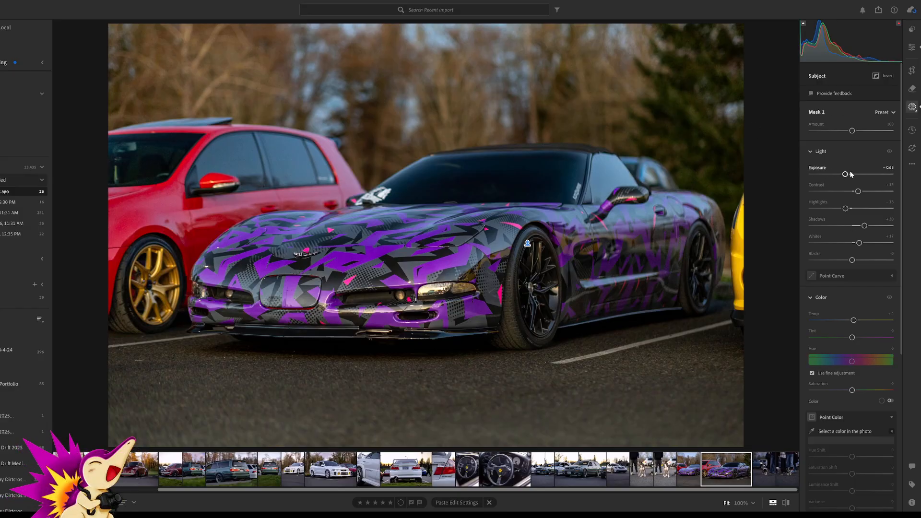
left_click_drag(847, 175, 846, 177)
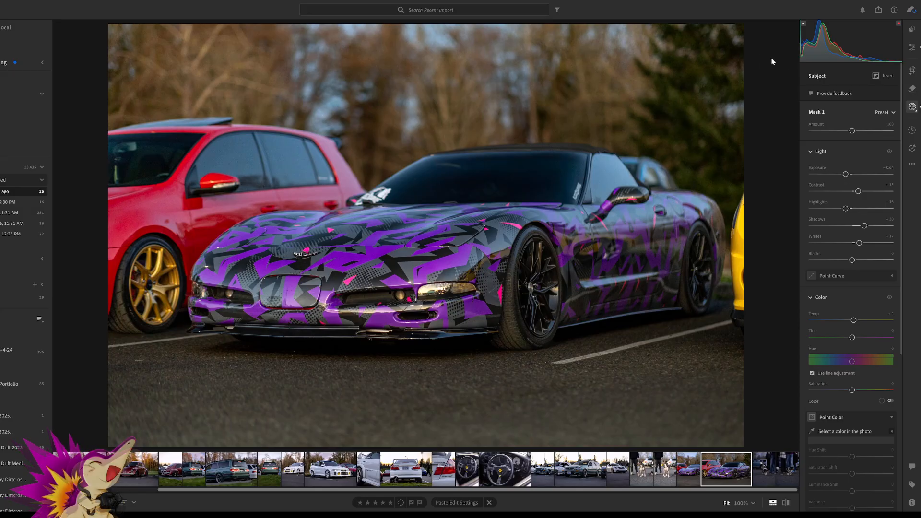
left_click(745, 53)
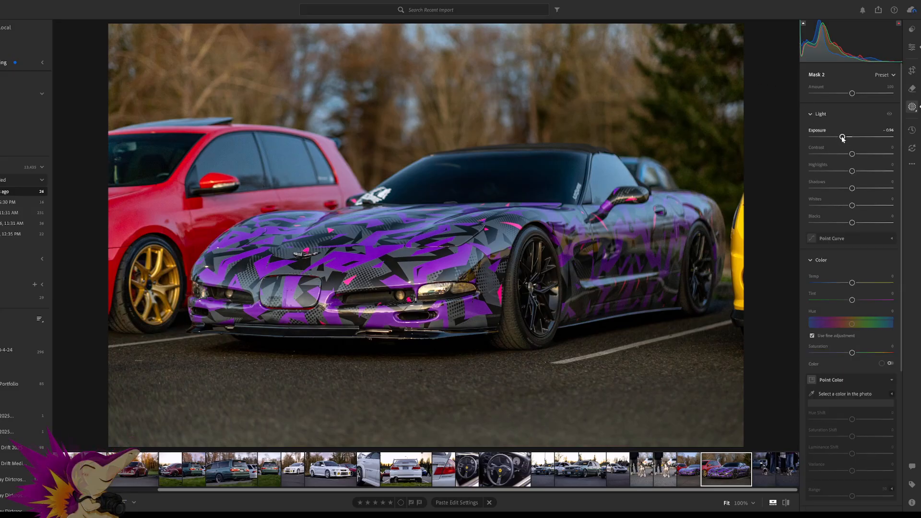
left_click_drag(842, 138, 843, 137)
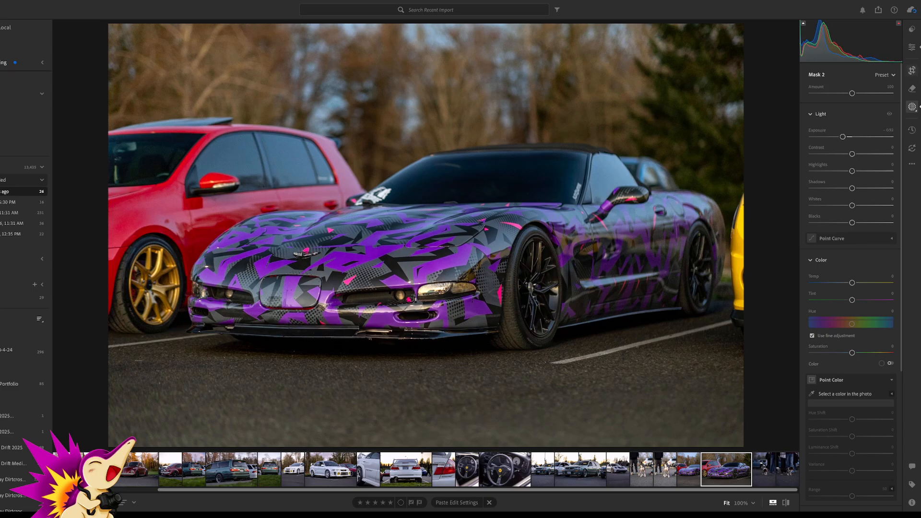
left_click(918, 51)
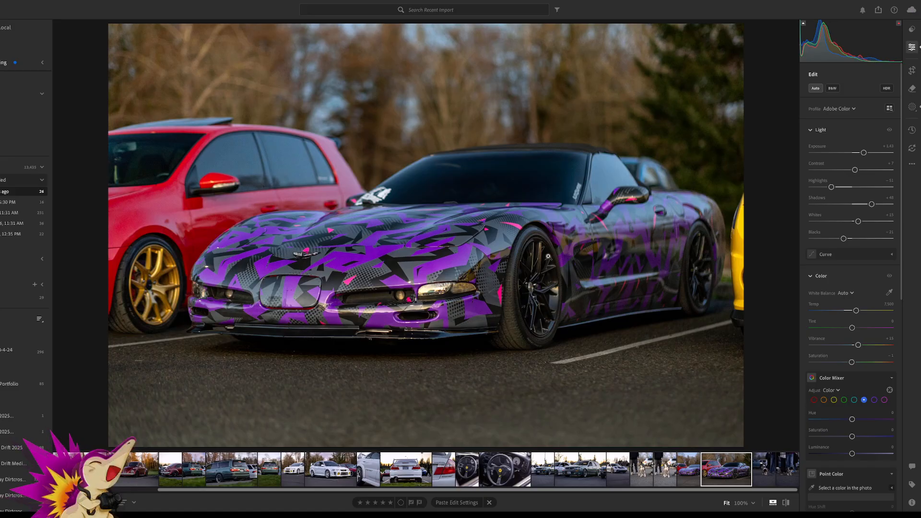
Paste the edit settings onto the photo of the small brown-and-white dog walking in front of the blue car
left_click(662, 472)
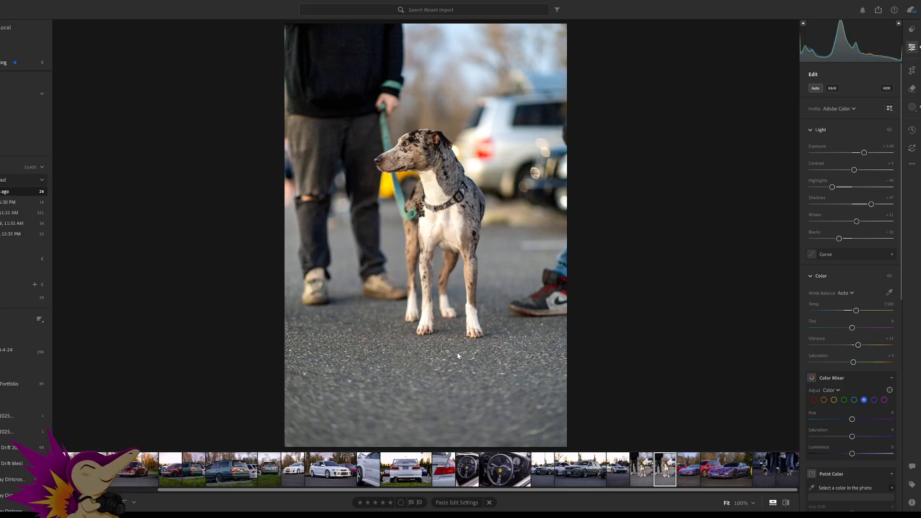
left_click(767, 469)
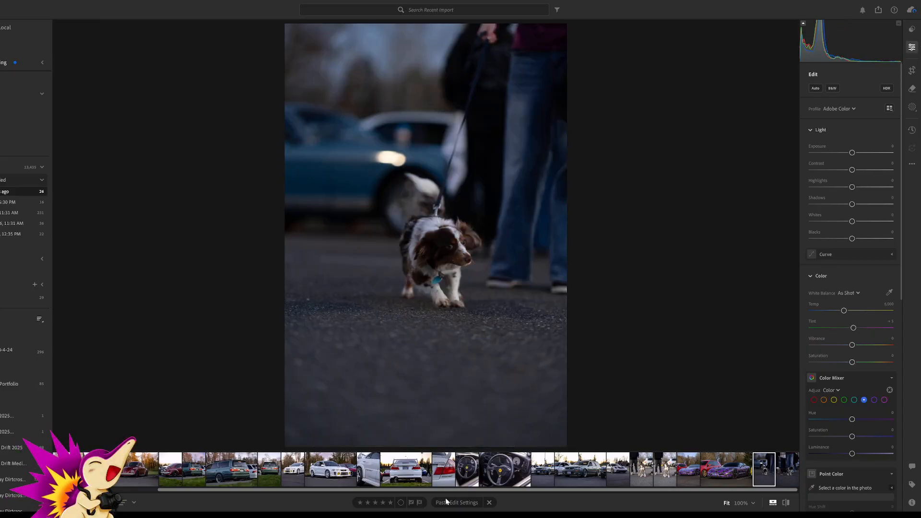
left_click(446, 502)
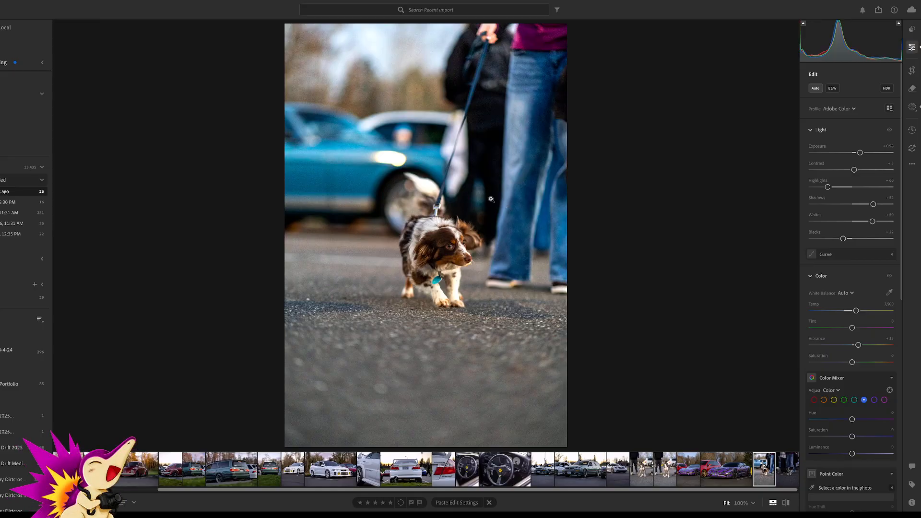
Lower the inverted subject mask's exposure to about +0.28 and raise its noise reduction to about +45 on the walking dog photo
left_click(917, 110)
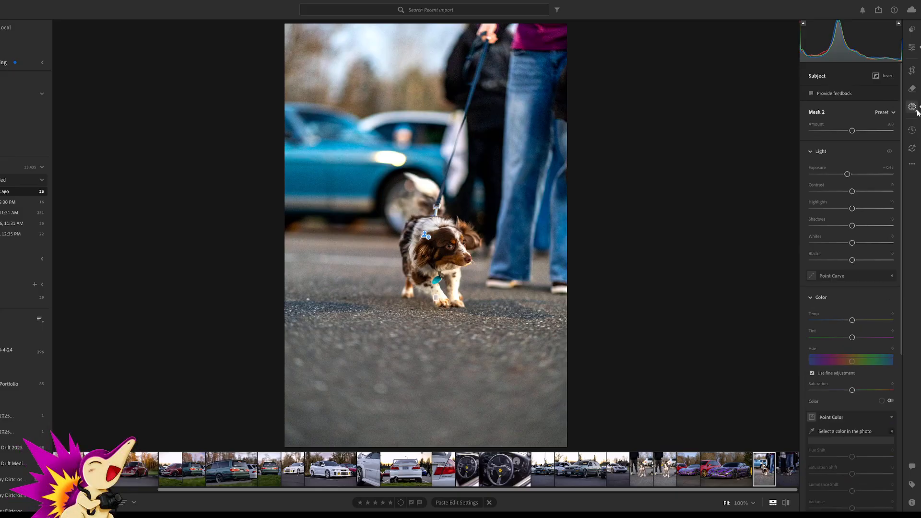
left_click(742, 114)
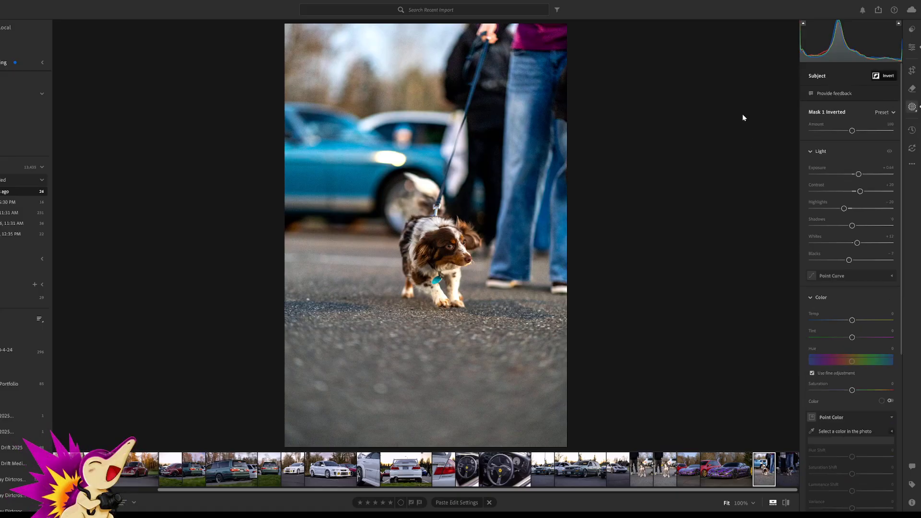
left_click_drag(858, 176, 853, 177)
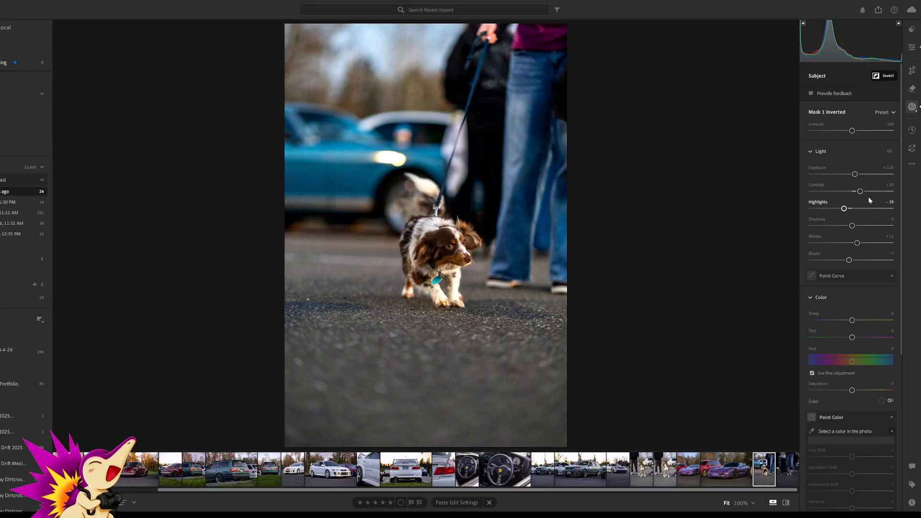
scroll(870, 226, "down", 5)
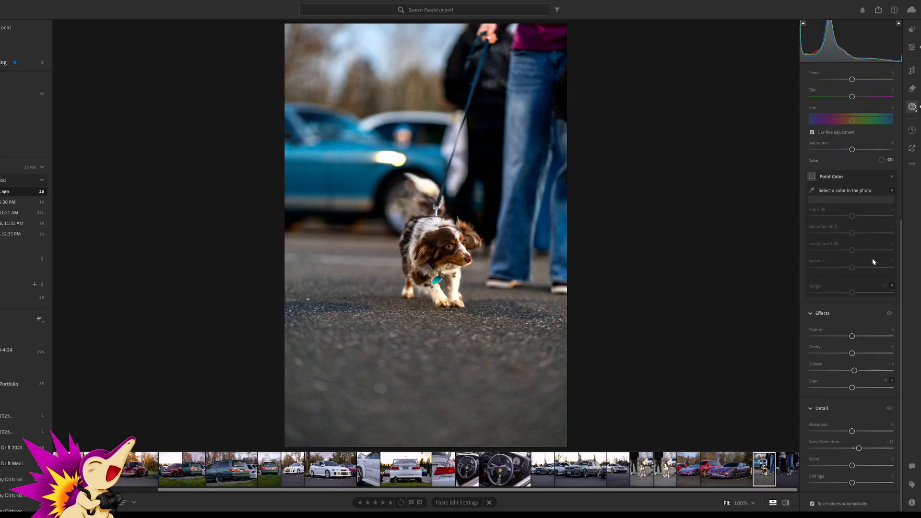
left_click_drag(858, 448, 870, 452)
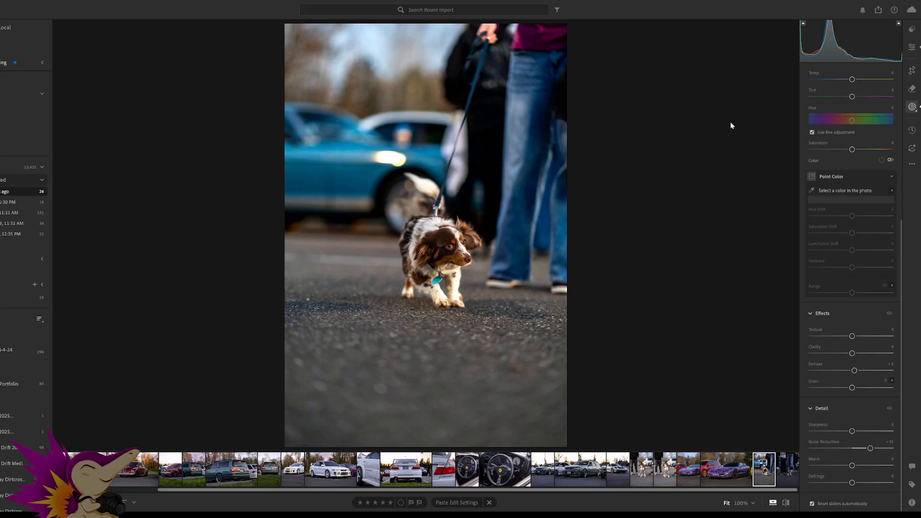
left_click(912, 47)
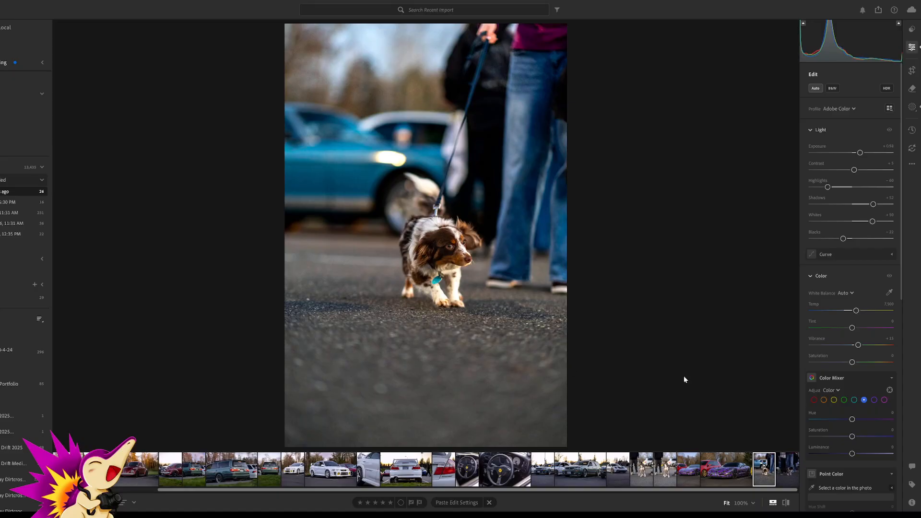
Paste the edit settings onto the last photo, with the dog seen from the side, and delete that photo
left_click(791, 462)
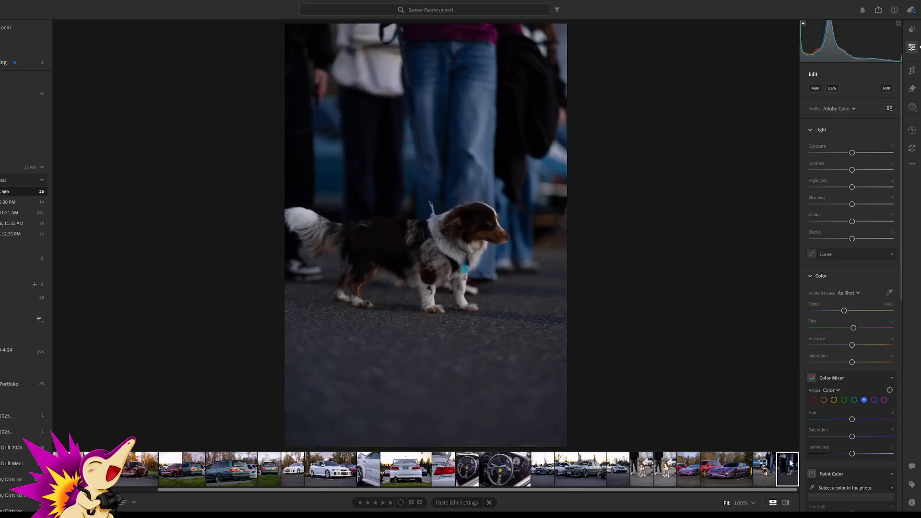
left_click(445, 503)
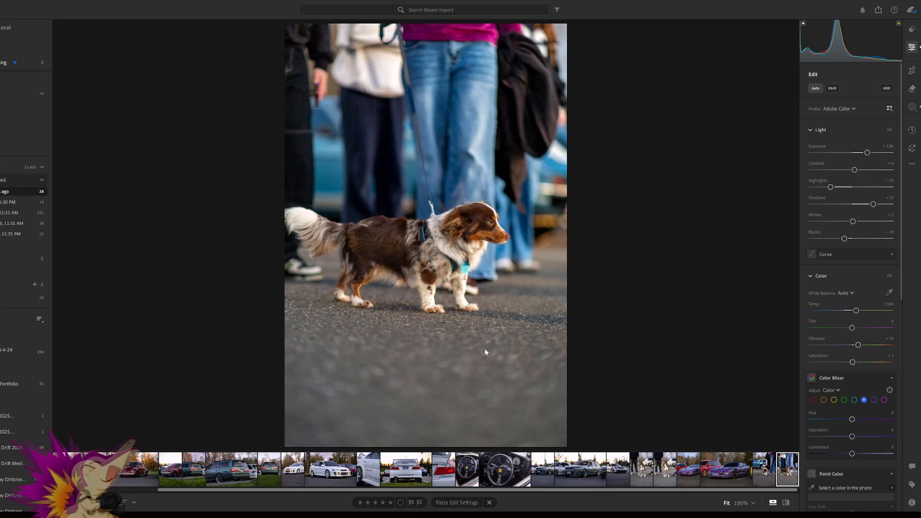
key("Delete")
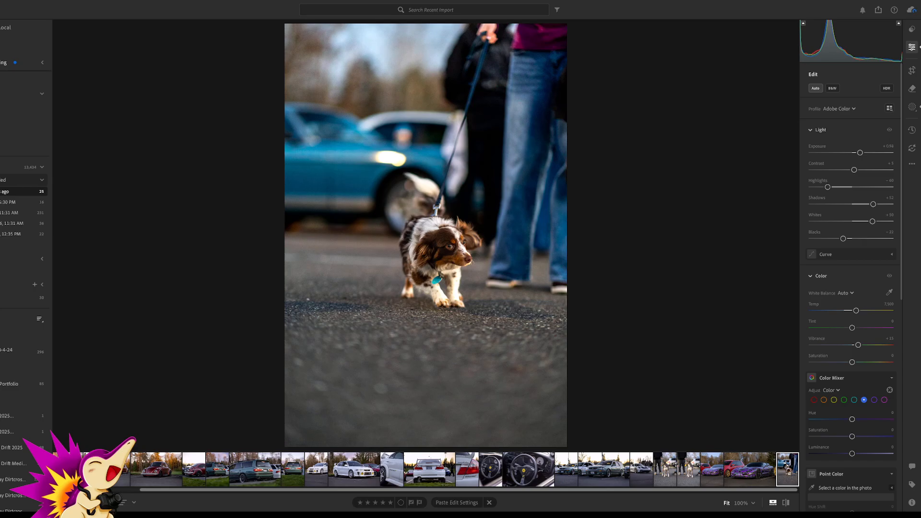
On the first red Beetle photo, set both subject masks' exposure to about +0.12 and raise the gradient mask's exposure to about +0.08
key("g")
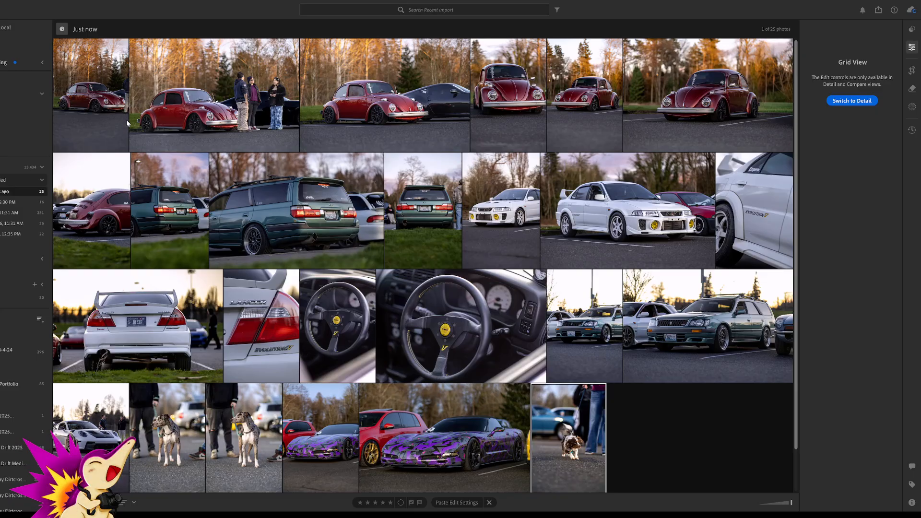
left_click(101, 110)
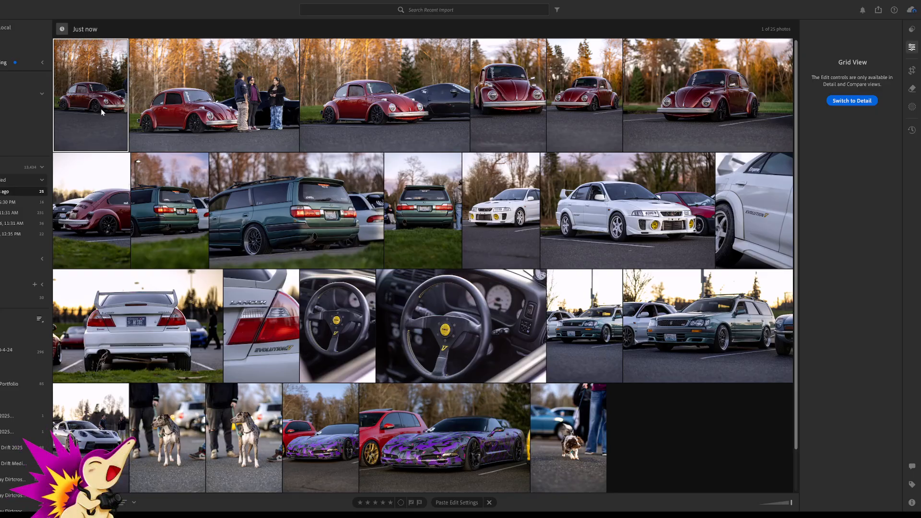
double_click(100, 109)
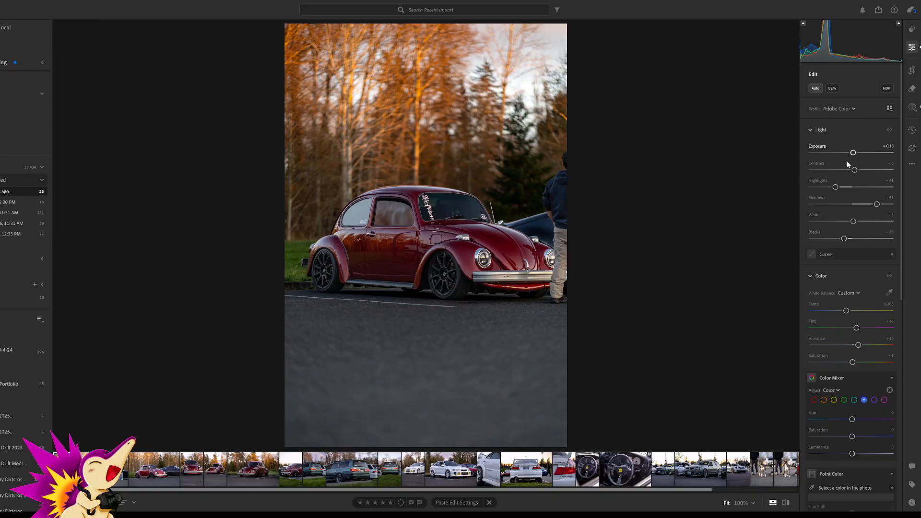
left_click(913, 108)
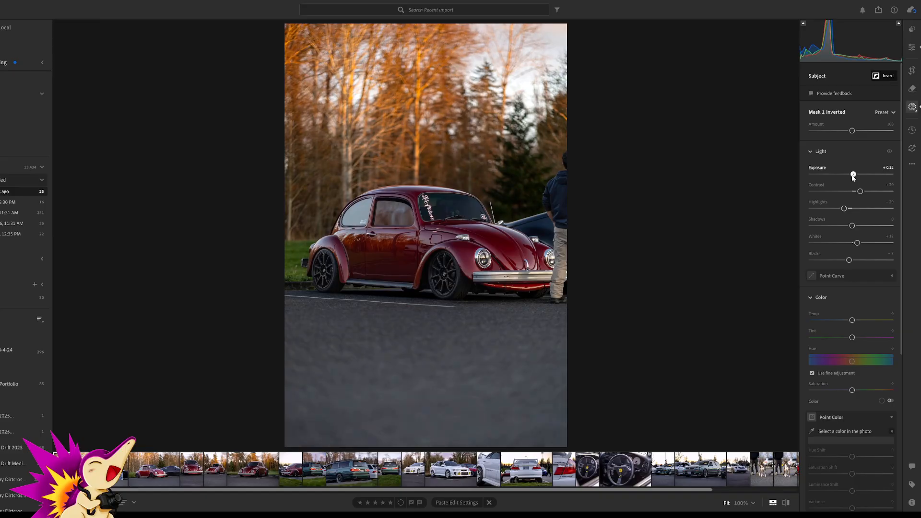
left_click(751, 117)
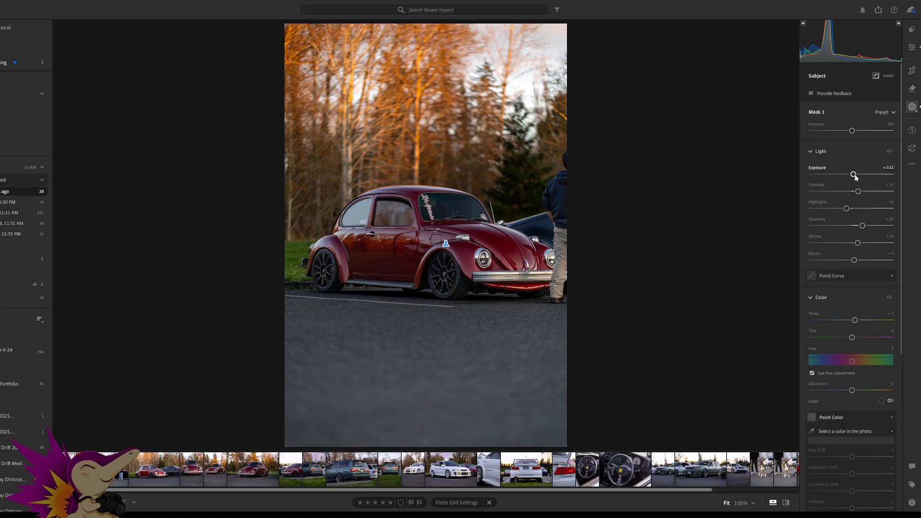
left_click_drag(853, 174, 858, 178)
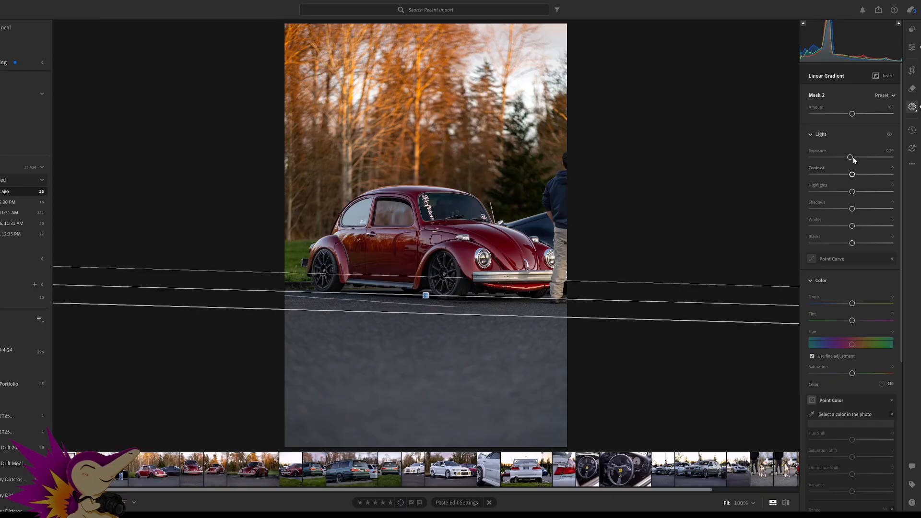
left_click_drag(851, 157, 855, 158)
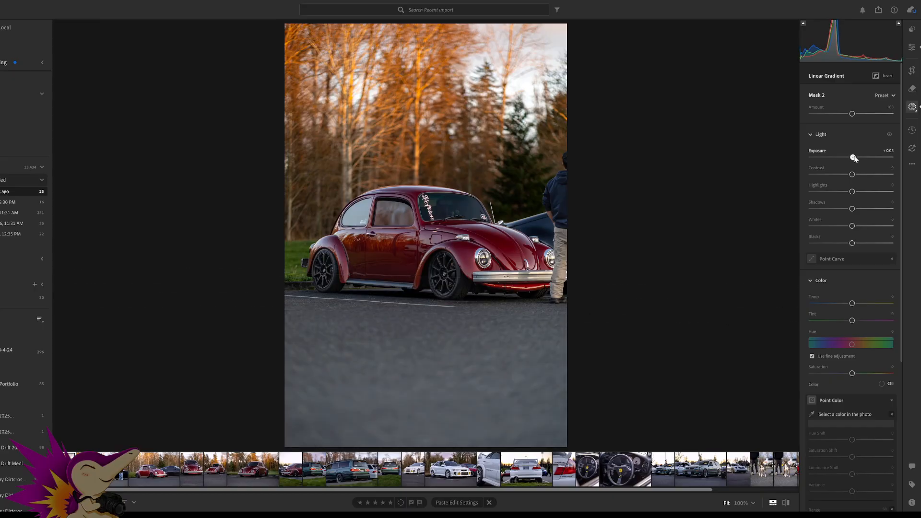
left_click(912, 46)
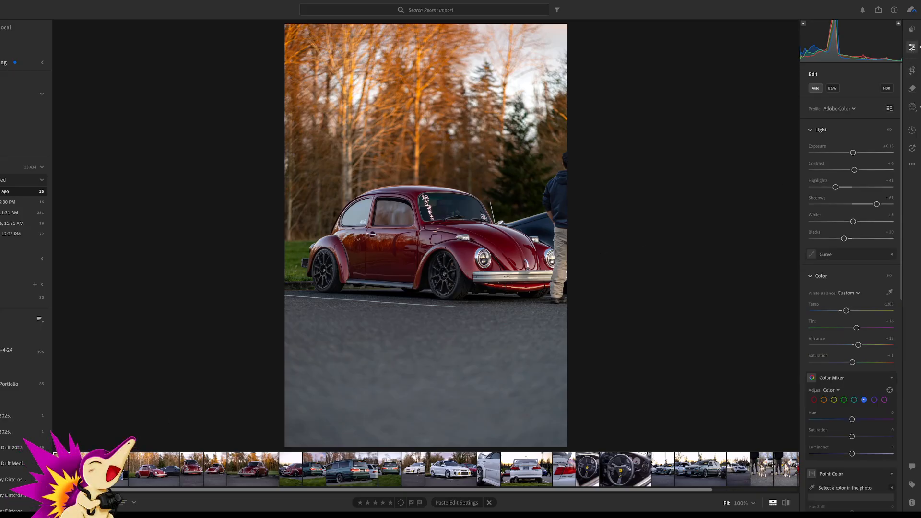
Open the export settings for the first red Beetle photo and include the watermark
key("g")
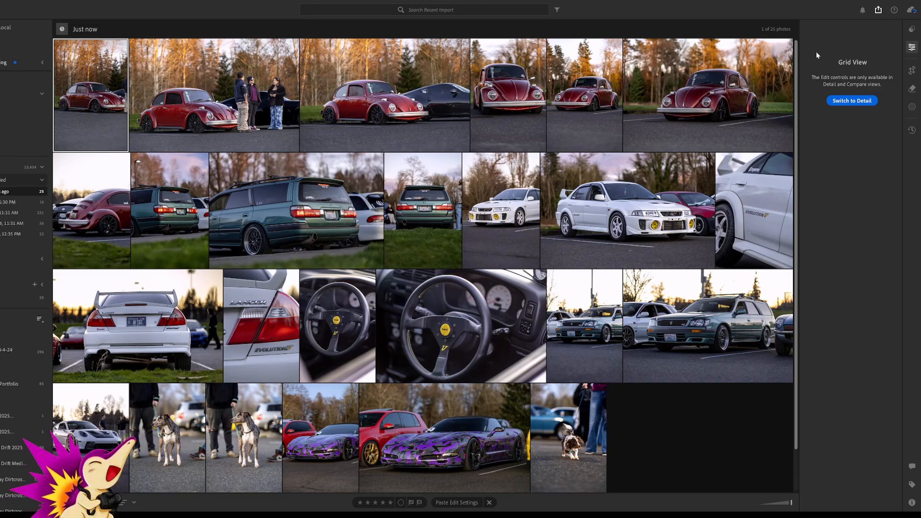
key("ctrl+shift+e")
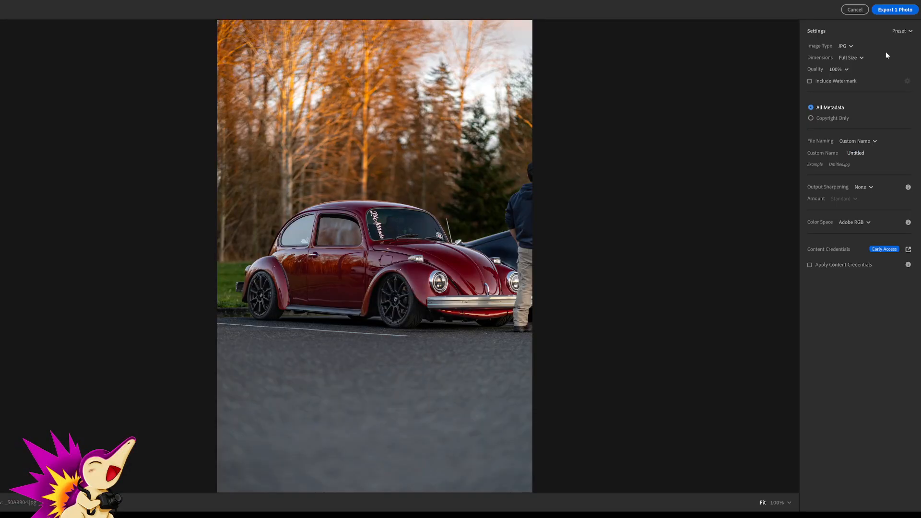
left_click(809, 81)
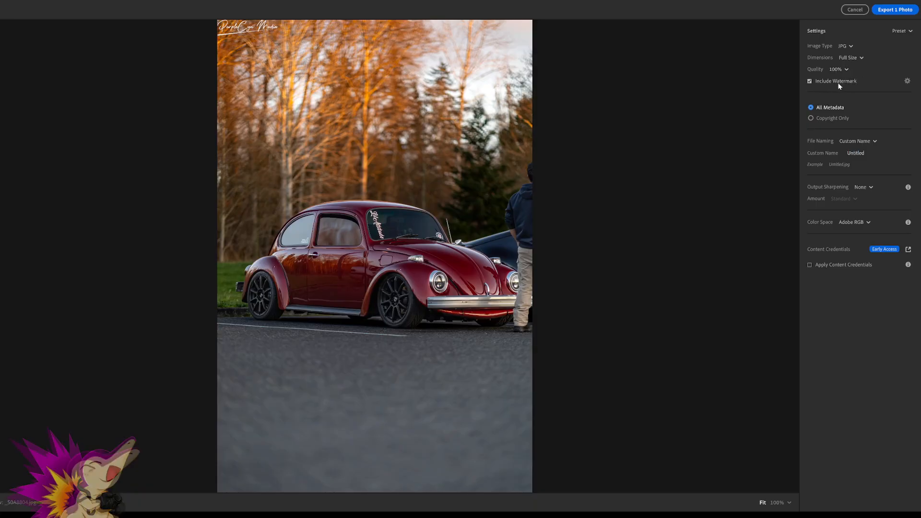
Set the graphic watermark's size to 10 and return from the export settings to the photo grid
left_click(908, 82)
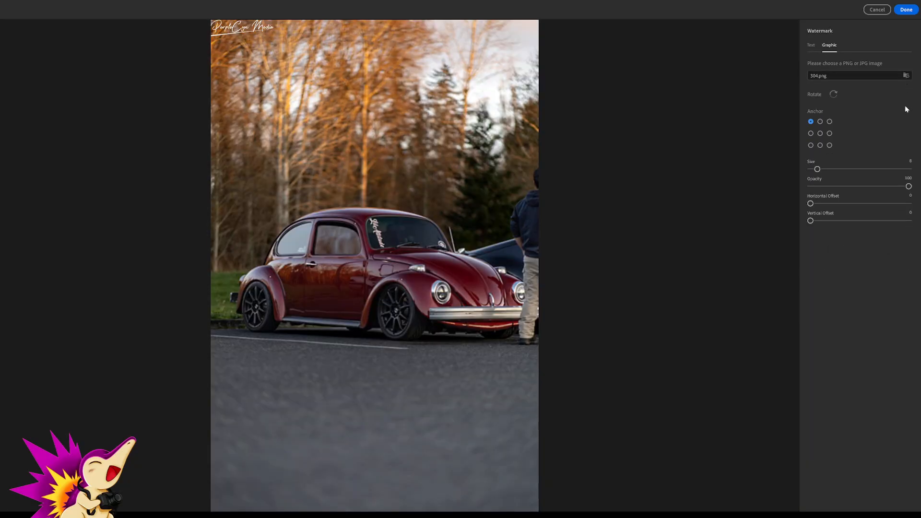
left_click_drag(818, 171, 823, 171)
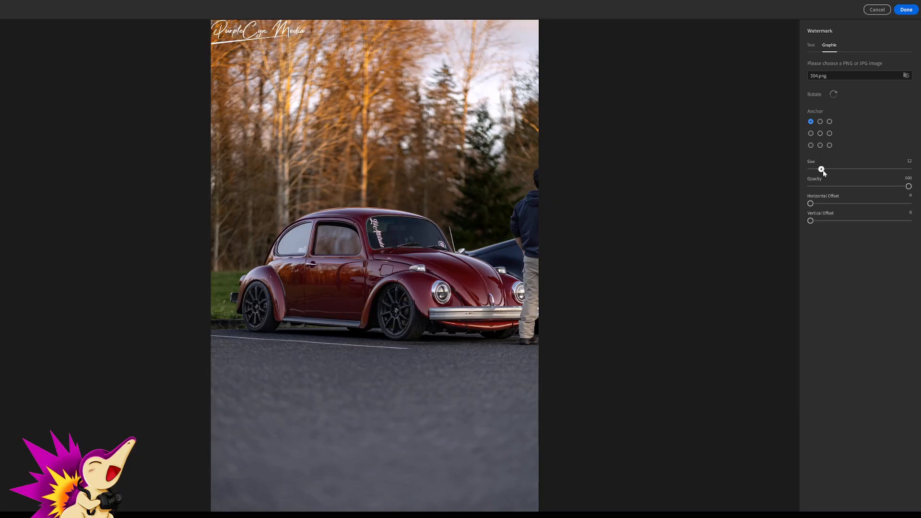
left_click_drag(824, 172, 821, 173)
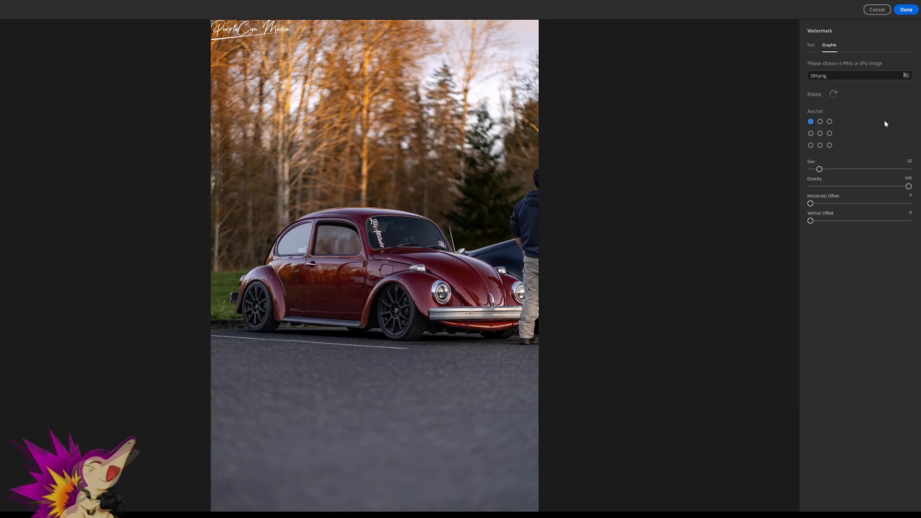
left_click(906, 11)
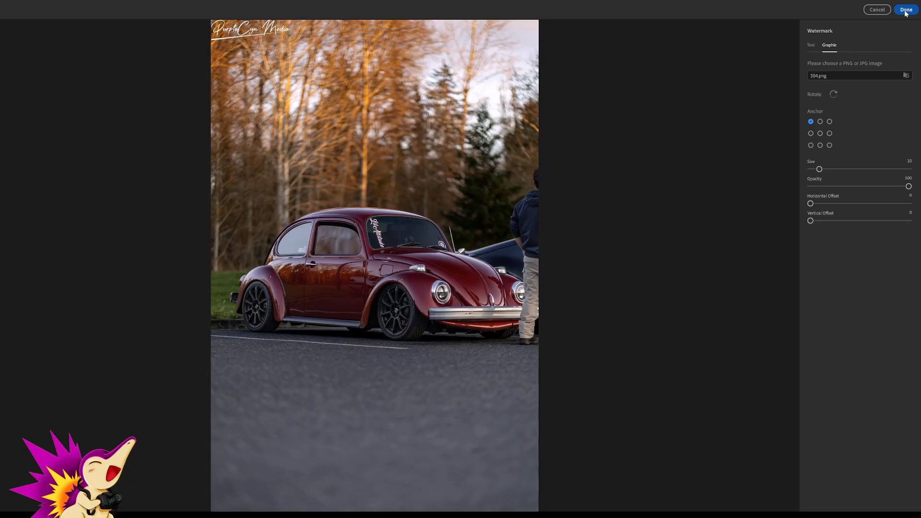
left_click(905, 11)
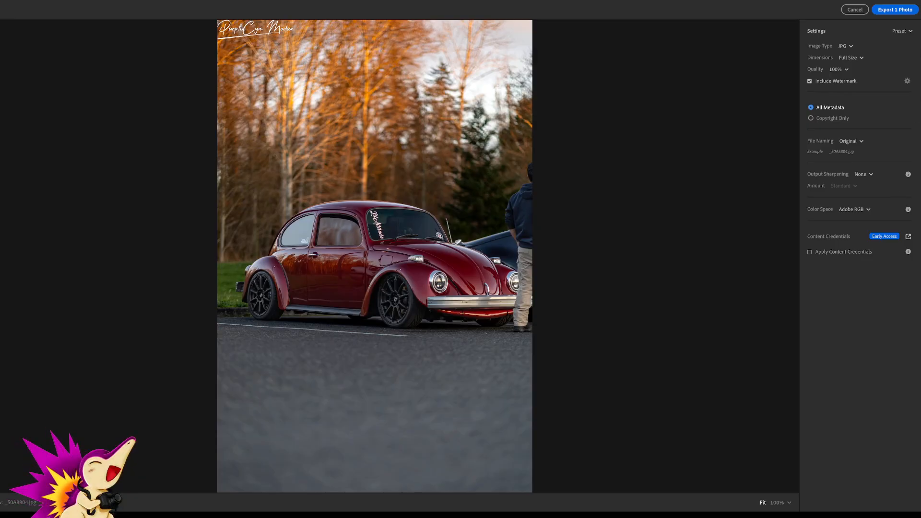
left_click(893, 14)
left_click(854, 10)
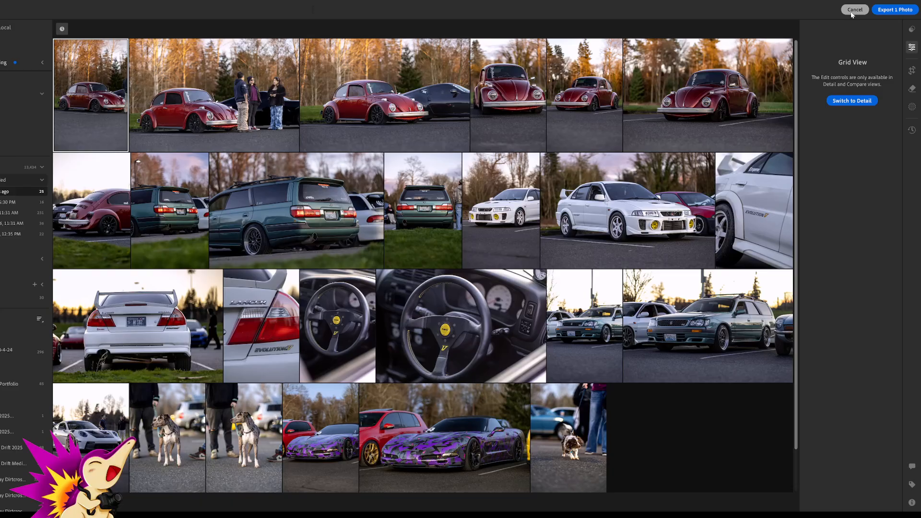